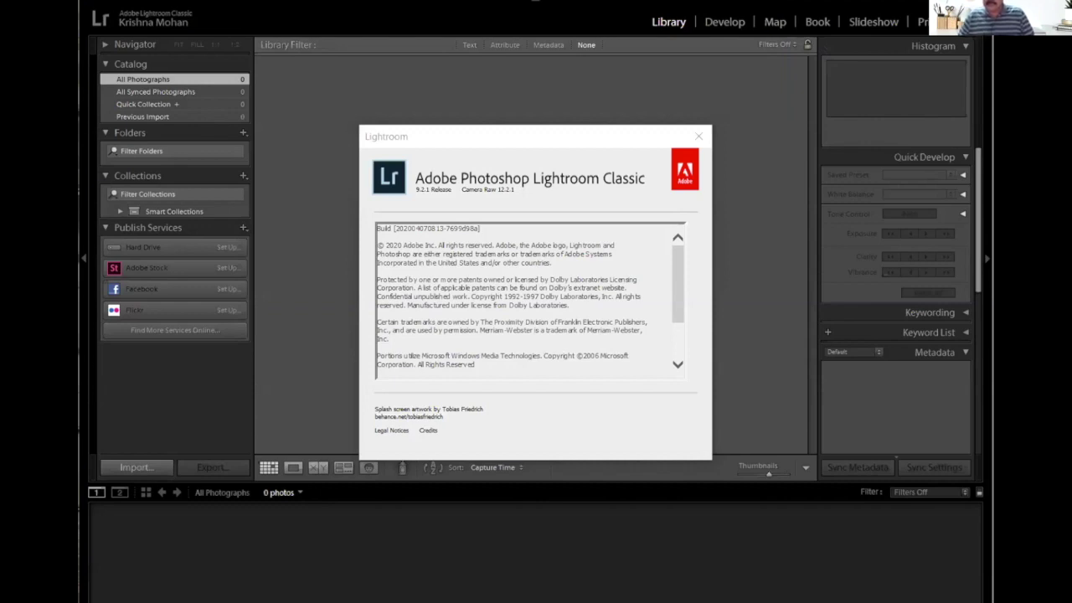
Step: Dismiss the program's About window and switch to the Develop module
{"action": "left_click", "coordinate": [698, 136]}
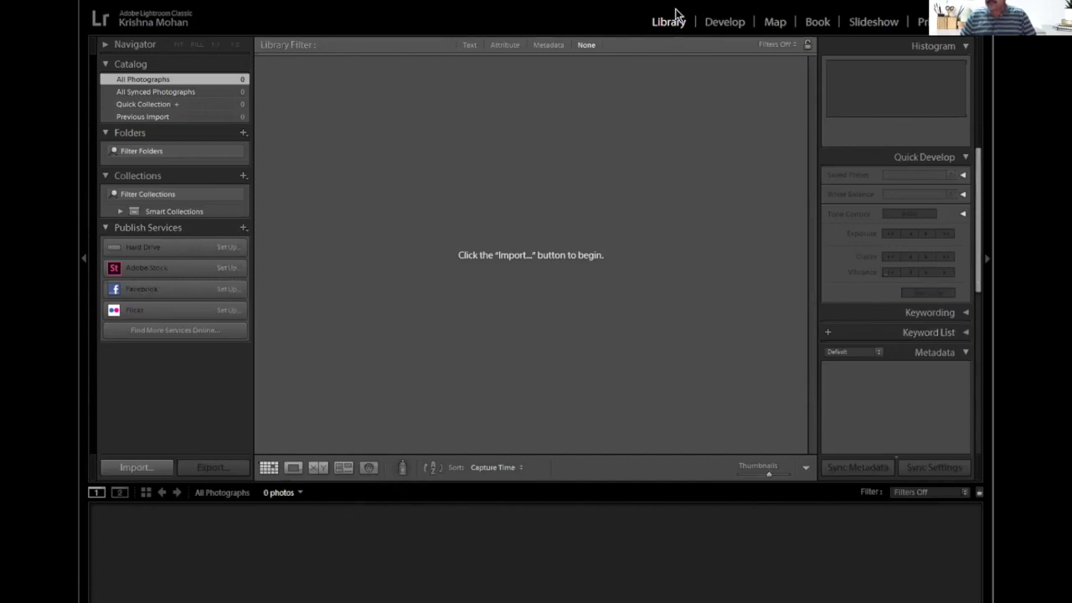
{"action": "left_click", "coordinate": [716, 23]}
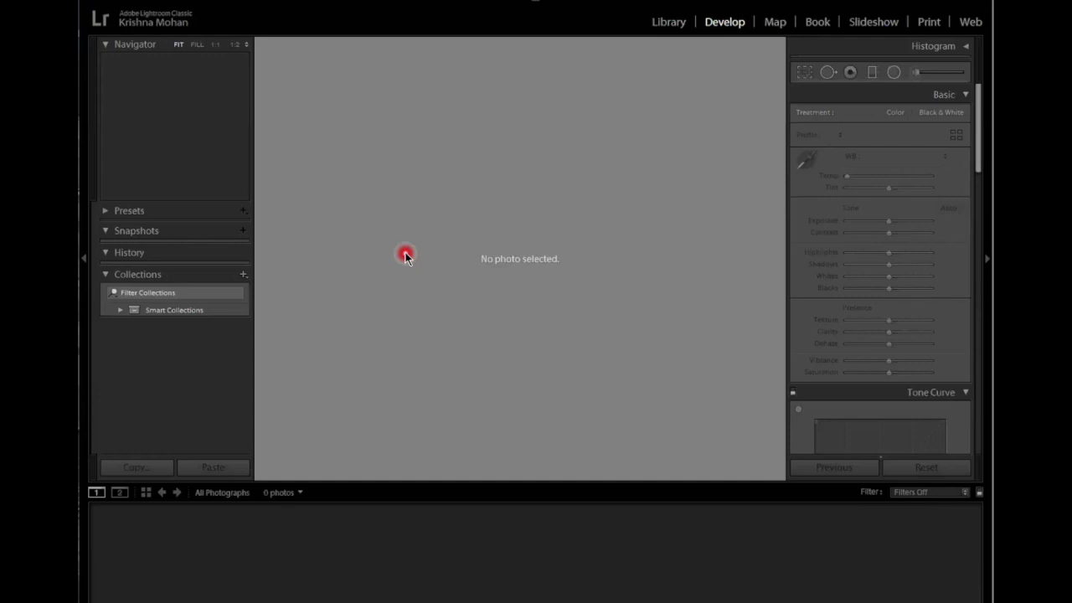
{"action": "left_click", "coordinate": [443, 14]}
{"action": "left_click", "coordinate": [110, 3]}
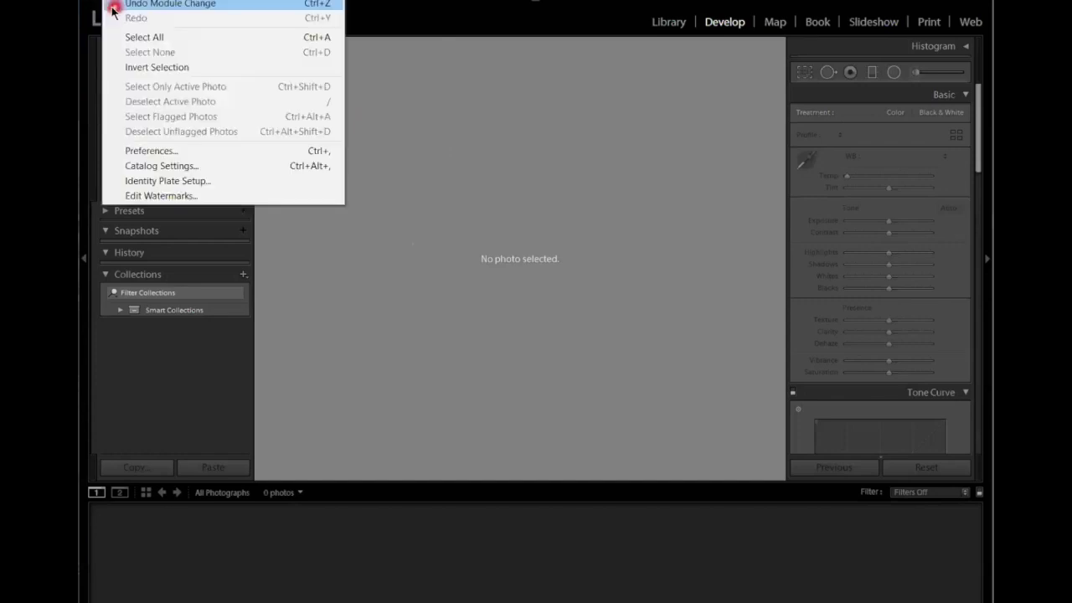
{"action": "mouse_move", "coordinate": [88, 2]}
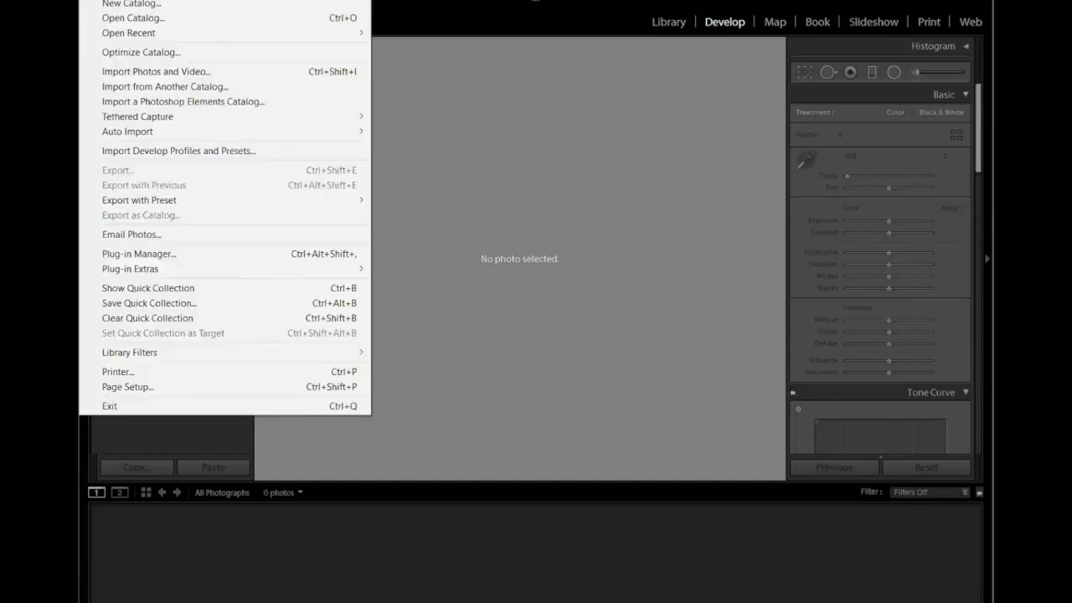
{"action": "left_click", "coordinate": [97, 6]}
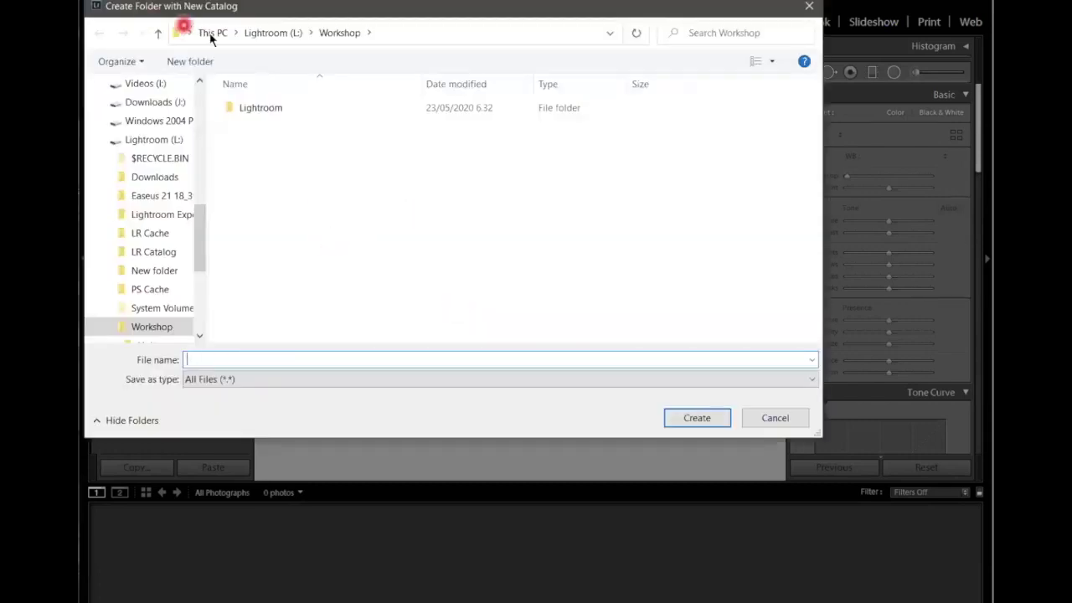
{"action": "left_click", "coordinate": [210, 33]}
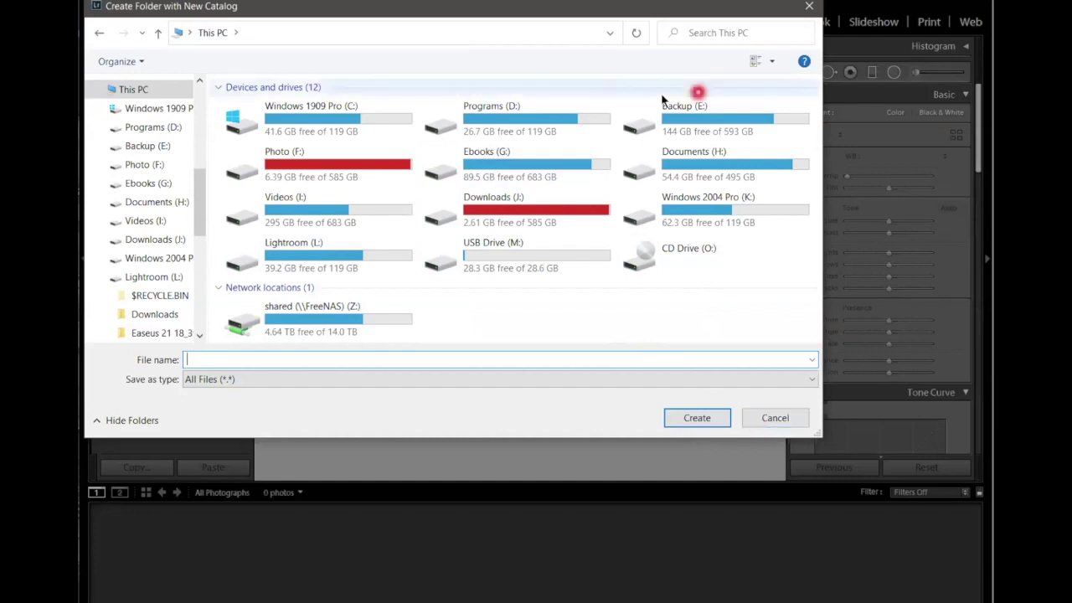
{"action": "left_click", "coordinate": [764, 418]}
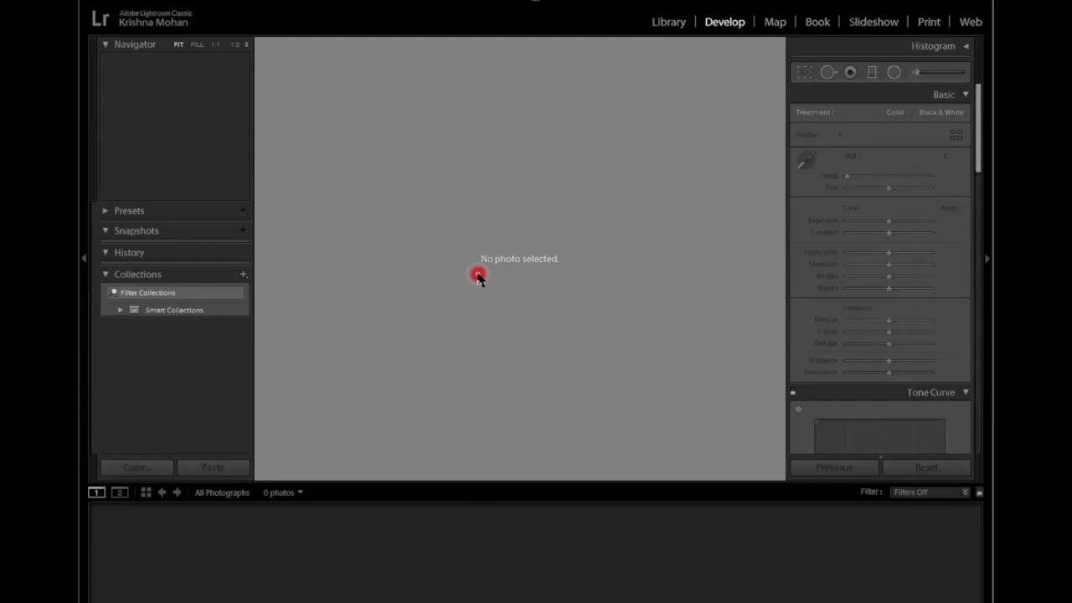
Step: Toggle all panels off and back on in Develop, and hide only the two side panels
{"action": "key", "text": "shift+Tab"}
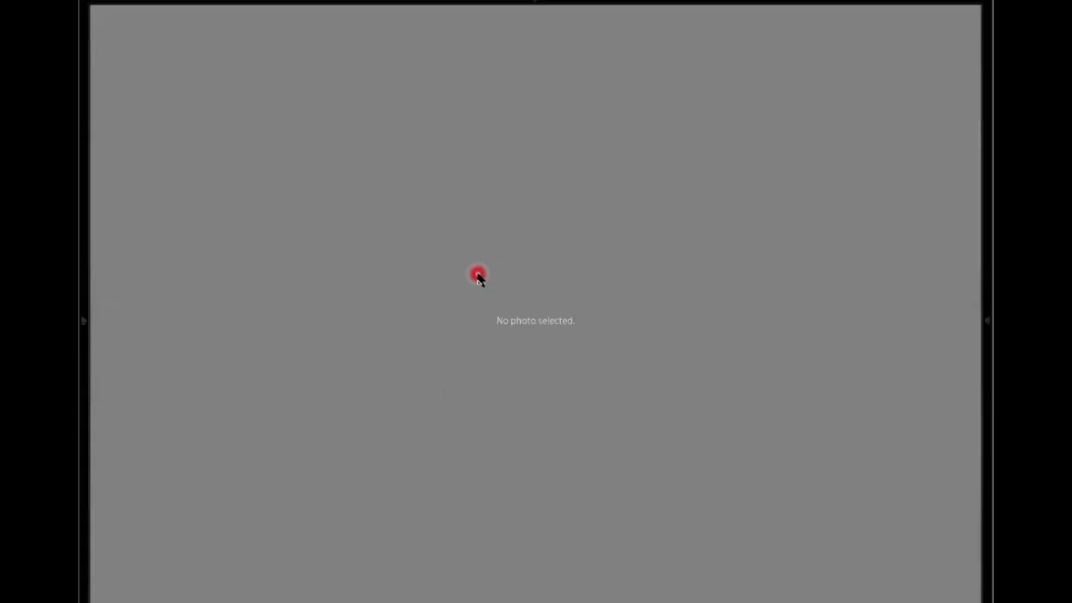
{"action": "key", "text": "shift+Tab"}
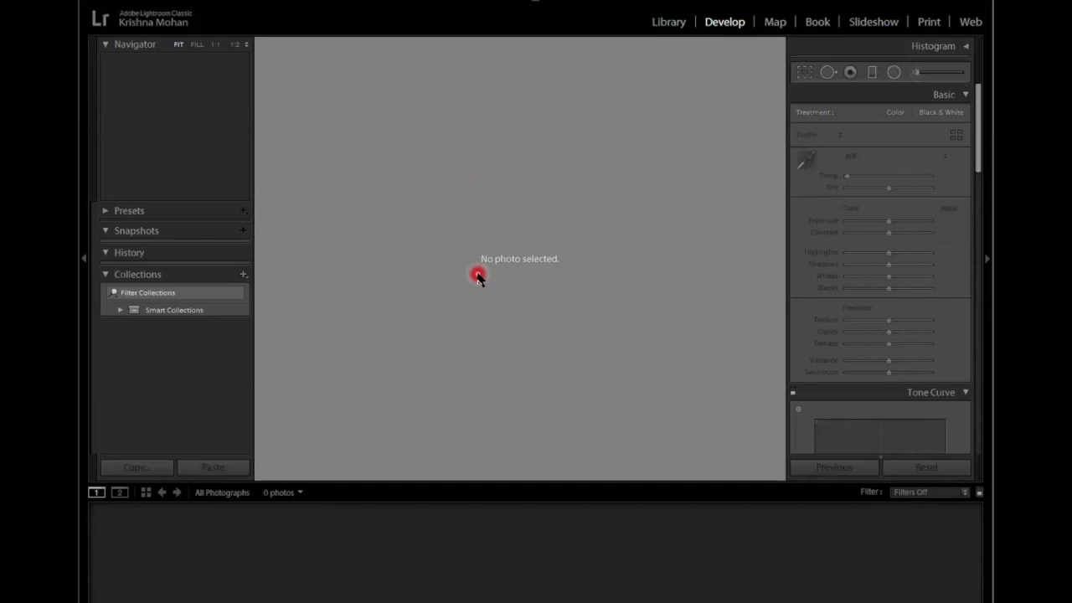
{"action": "key", "text": "shift+Tab"}
{"action": "key", "text": "shift+Tab"}
{"action": "key", "text": "Tab"}
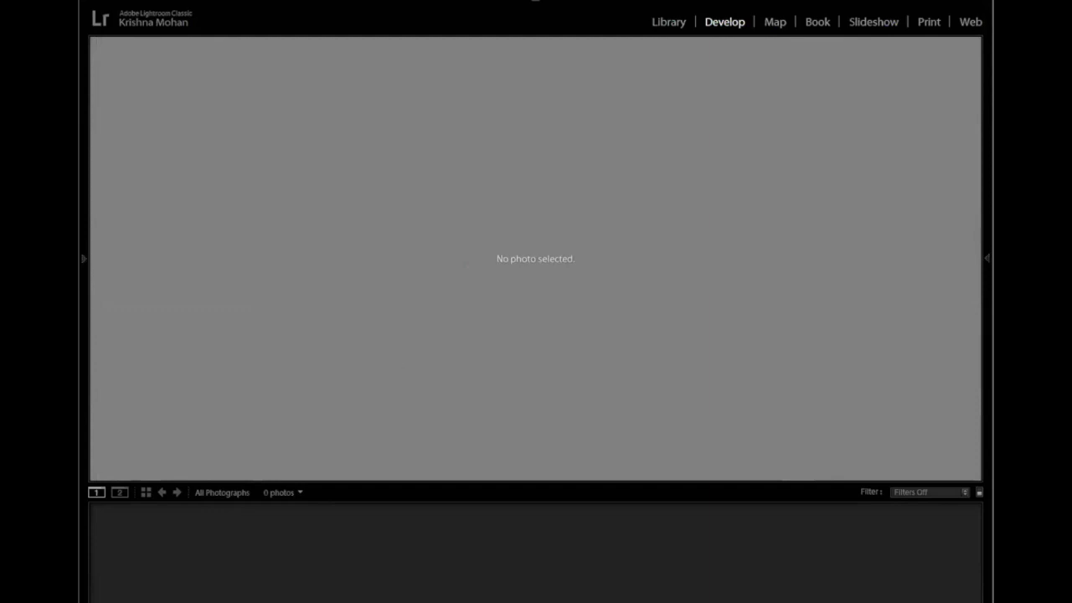
{"action": "left_click", "coordinate": [519, 559]}
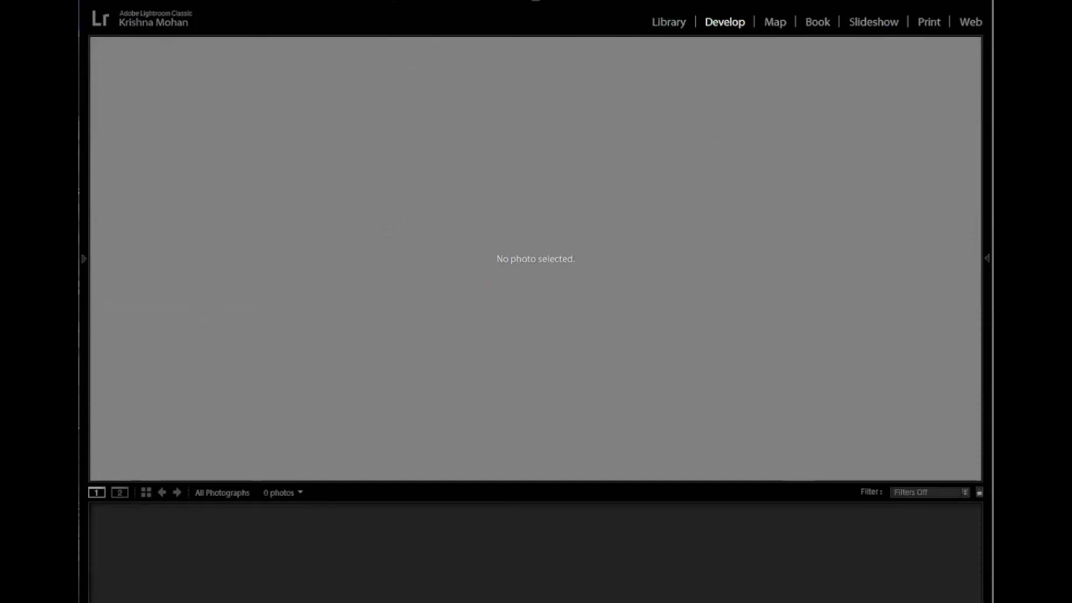
Step: Display the keyboard shortcut list for the Develop module and the one for the Library module
{"action": "left_click", "coordinate": [385, 2]}
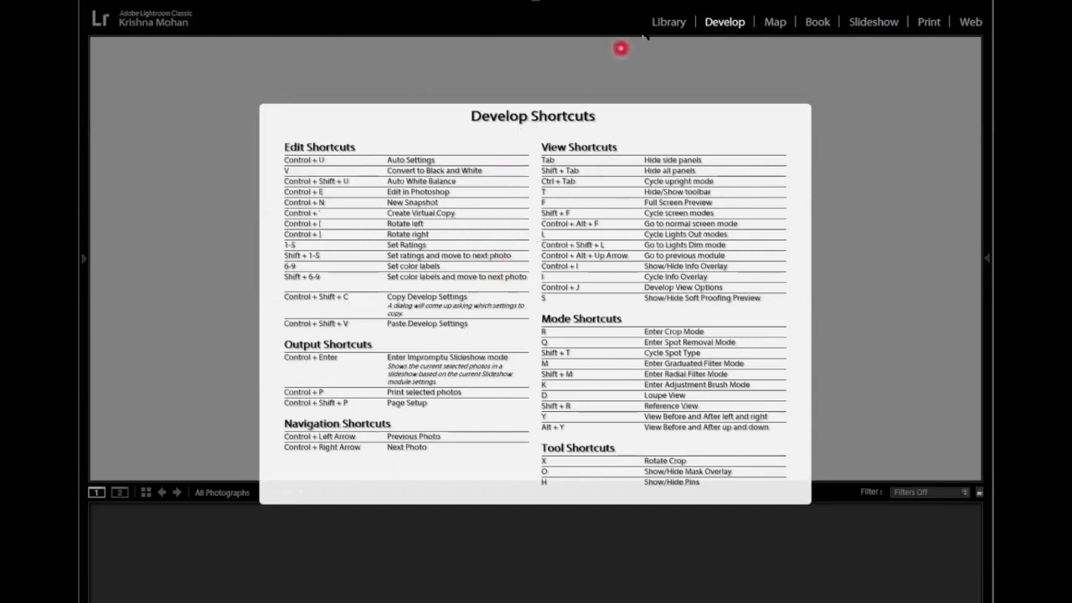
{"action": "left_click", "coordinate": [666, 20]}
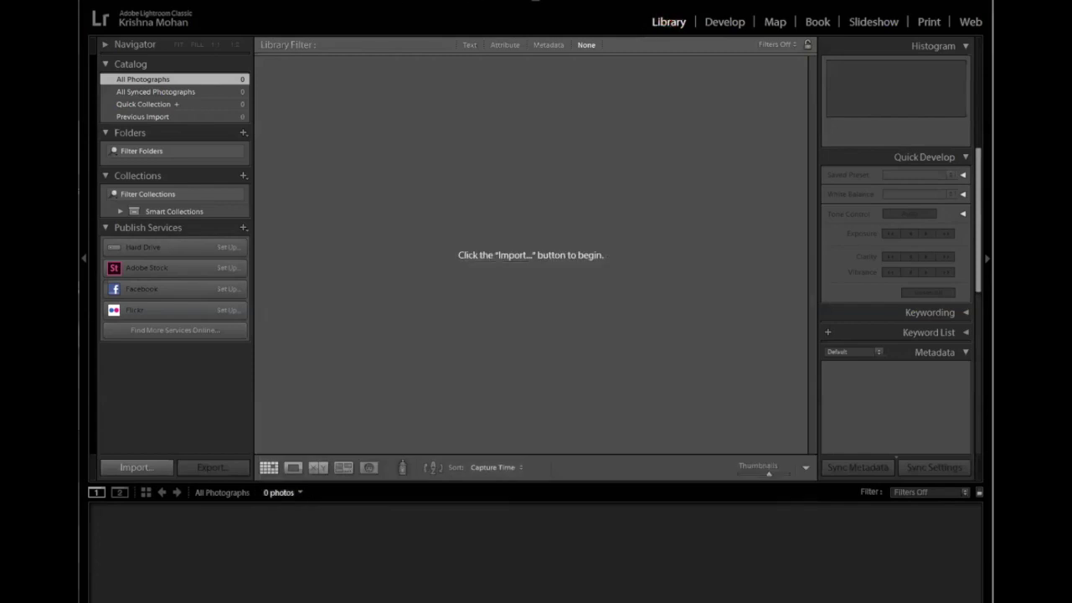
{"action": "key", "text": "alt+h"}
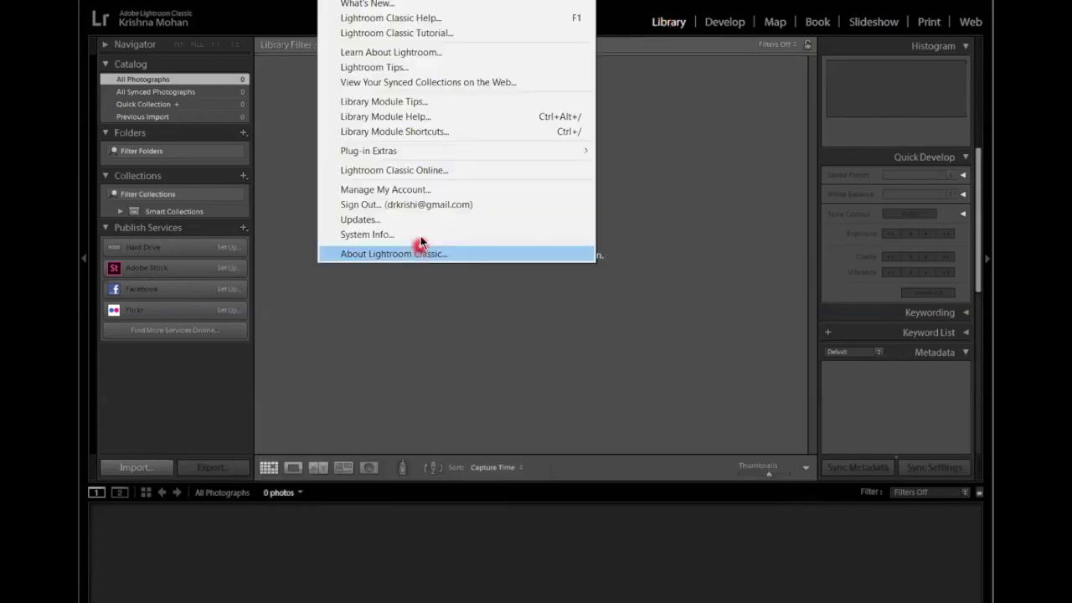
{"action": "left_click", "coordinate": [435, 132]}
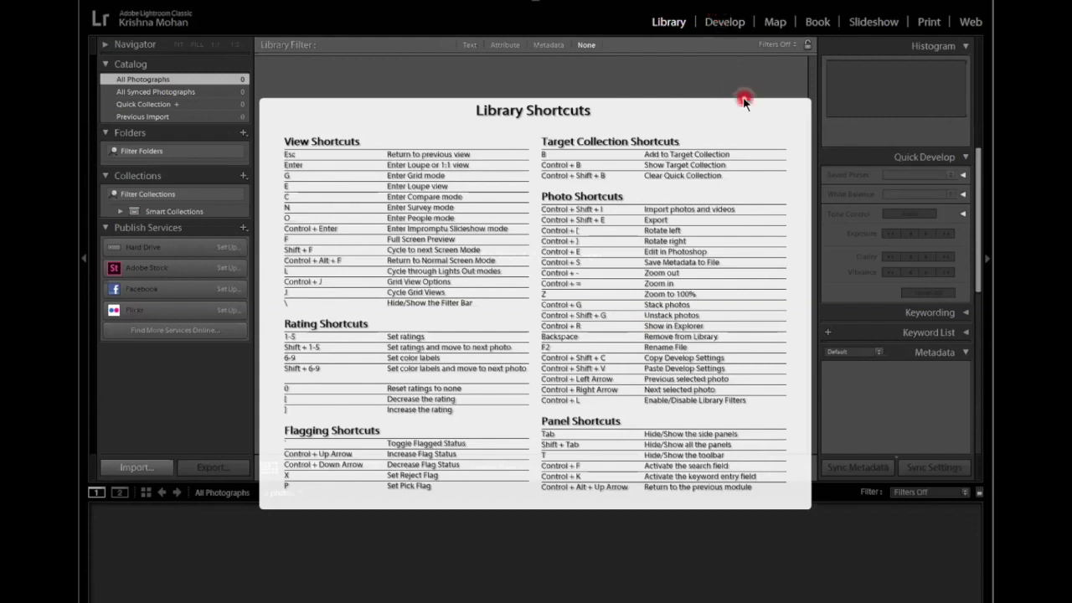
{"action": "left_click", "coordinate": [462, 187]}
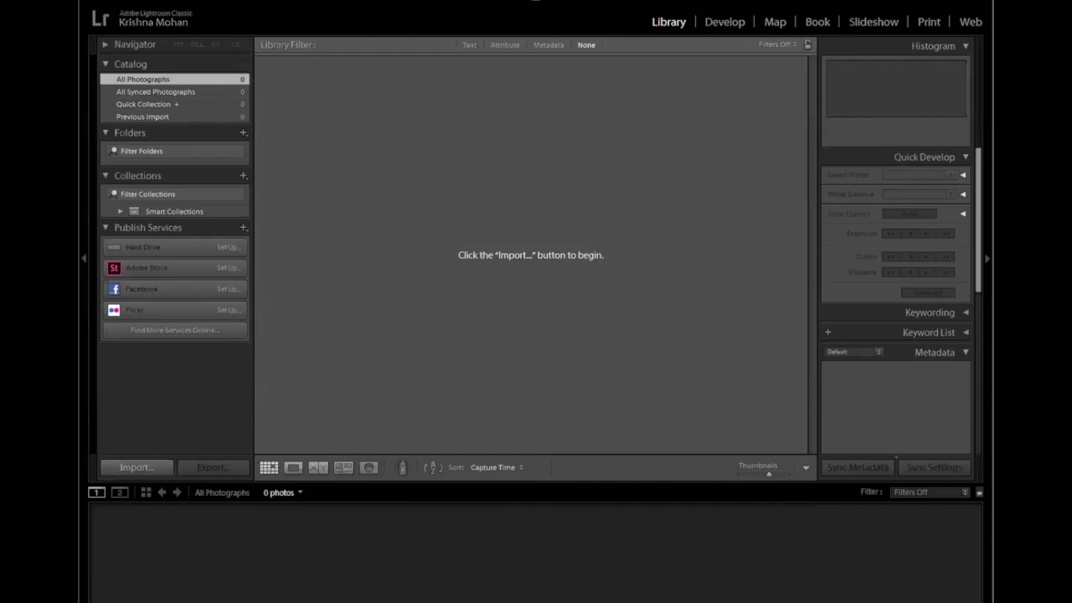
{"action": "key", "text": "alt+f"}
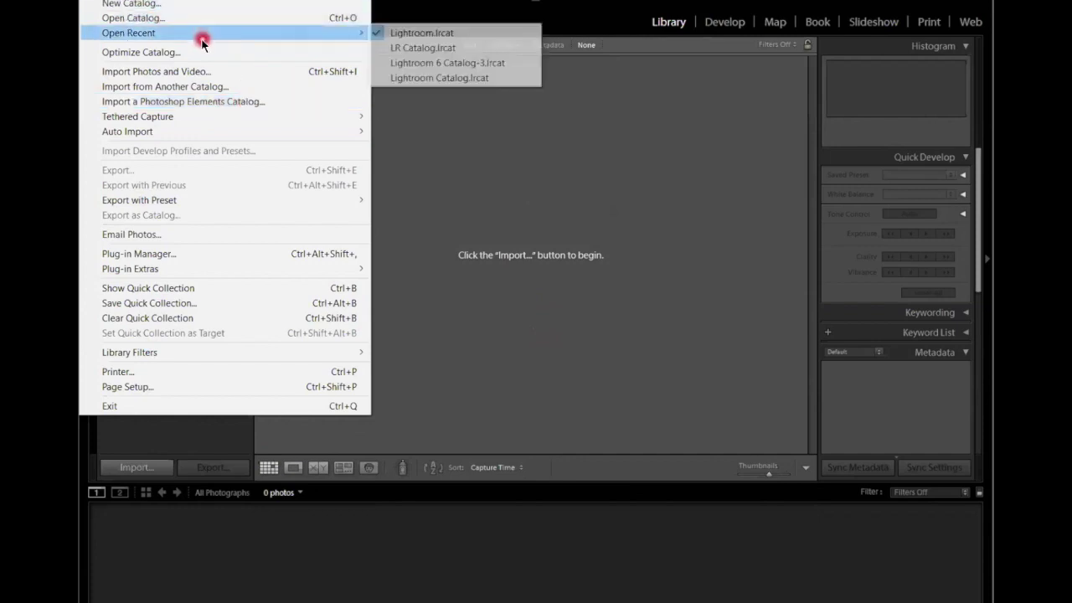
{"action": "mouse_move", "coordinate": [277, 33]}
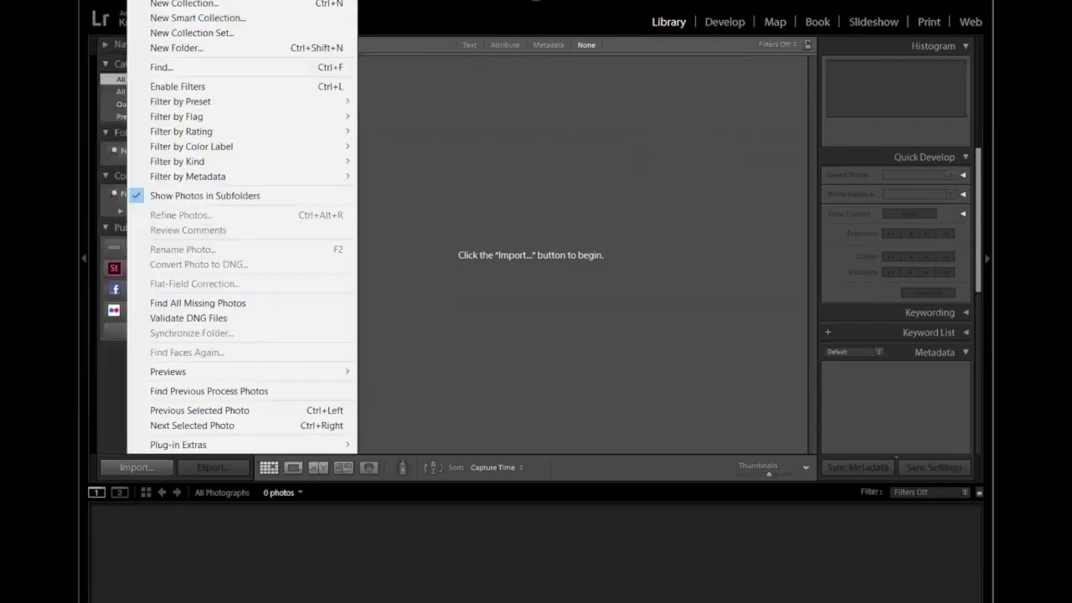
{"action": "left_click", "coordinate": [140, 204]}
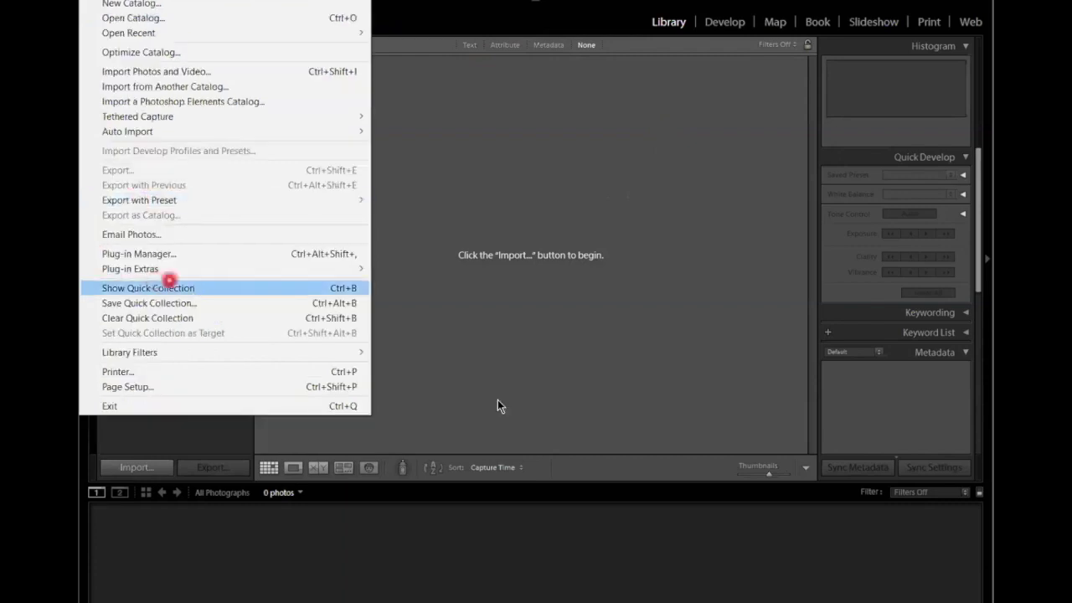
Step: Start a photo import and look through the photos in the DCIM folder on USB Drive (M:)
{"action": "left_click", "coordinate": [143, 467]}
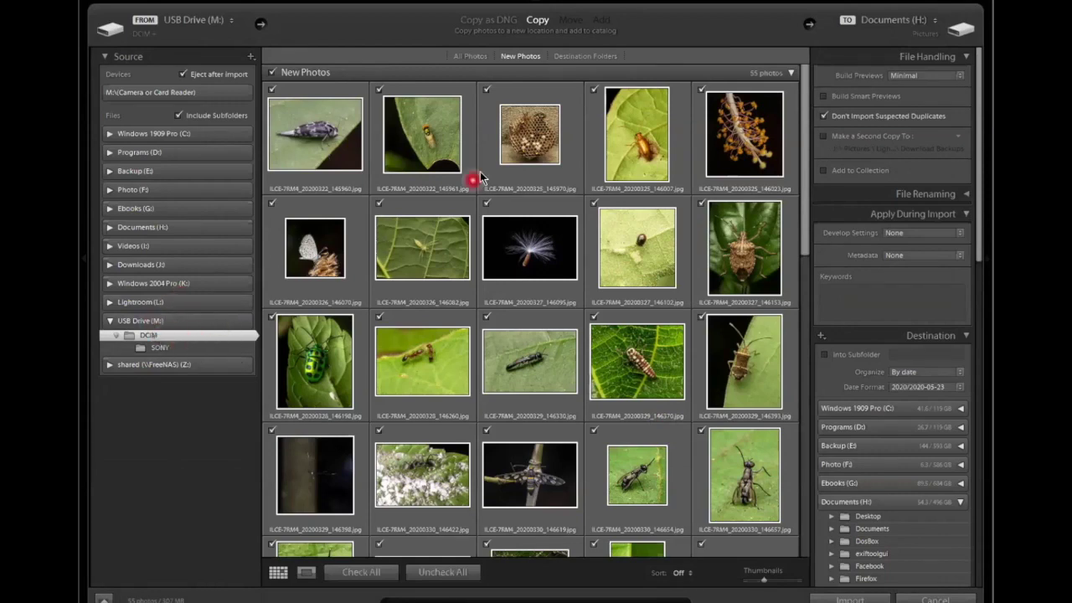
{"action": "left_click", "coordinate": [159, 347]}
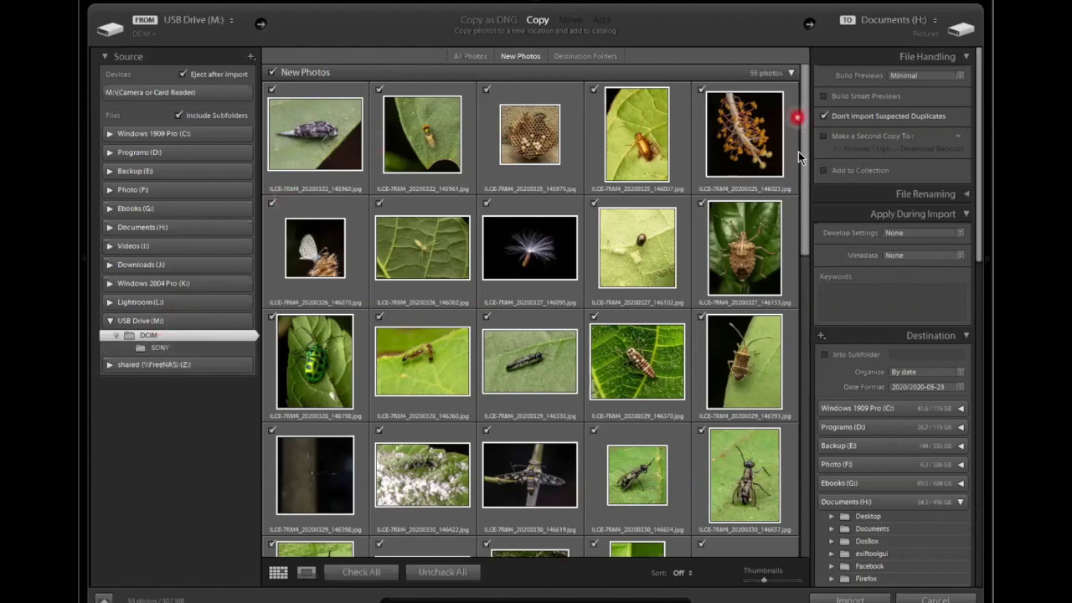
{"action": "left_click_drag", "start_coordinate": [803, 189], "coordinate": [813, 151]}
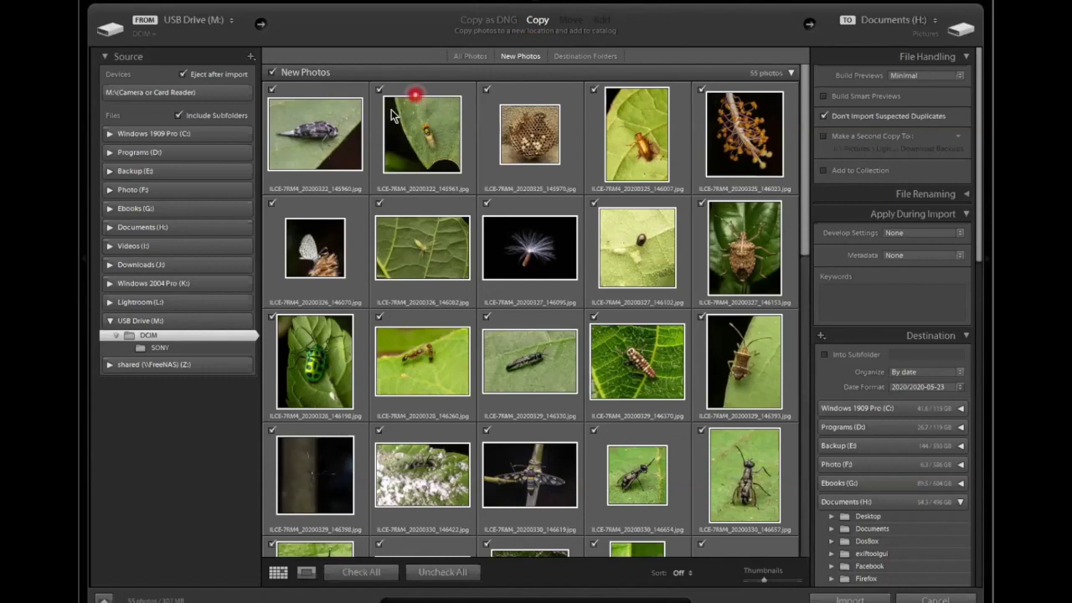
Step: Set the import source to the Desktop folder and try the Add, Move and Copy methods
{"action": "left_click", "coordinate": [187, 20]}
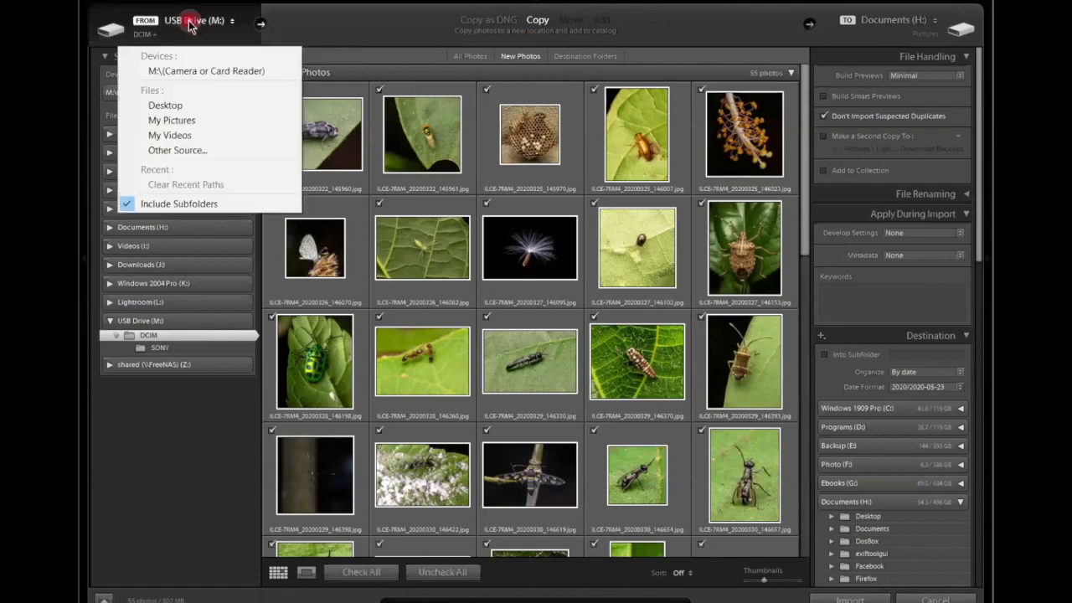
{"action": "left_click", "coordinate": [180, 104]}
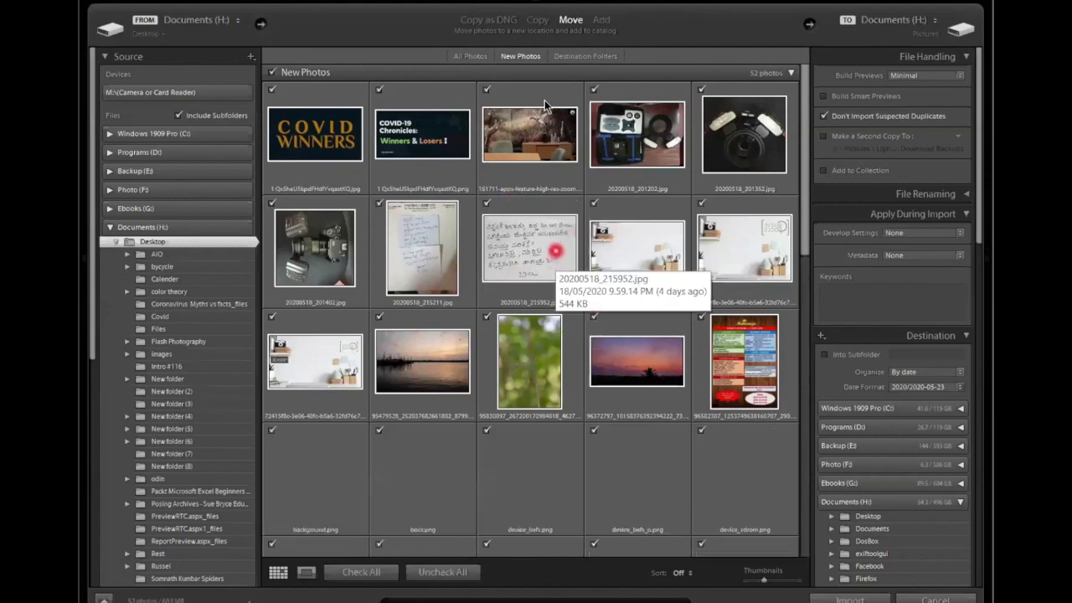
{"action": "left_click", "coordinate": [604, 19]}
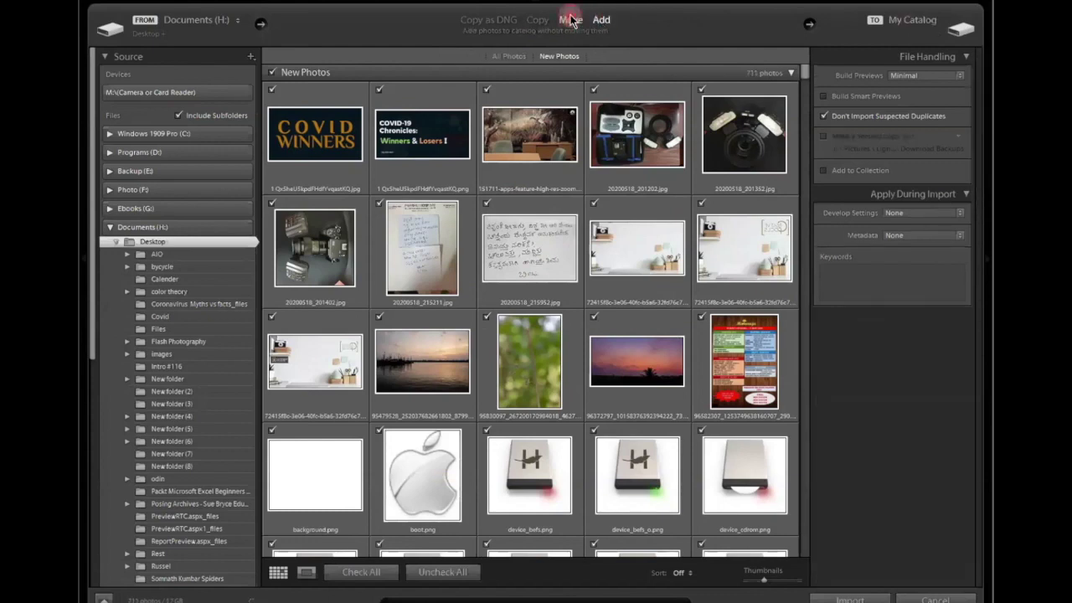
{"action": "left_click", "coordinate": [567, 20]}
{"action": "left_click", "coordinate": [527, 20]}
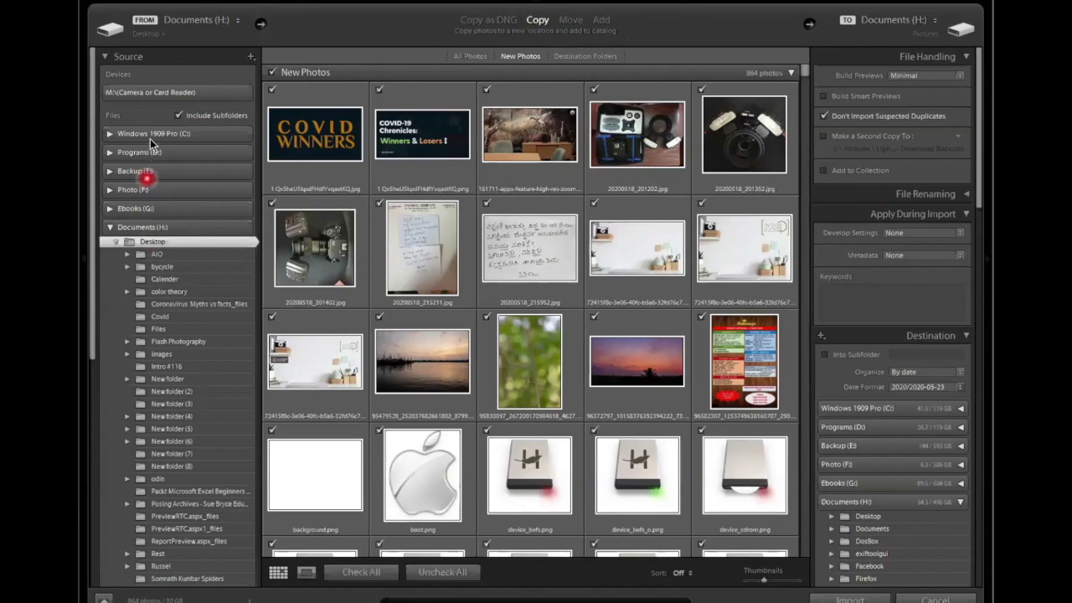
Step: Set the import source to the M:\ camera or card reader device with the Copy method
{"action": "left_click", "coordinate": [177, 92]}
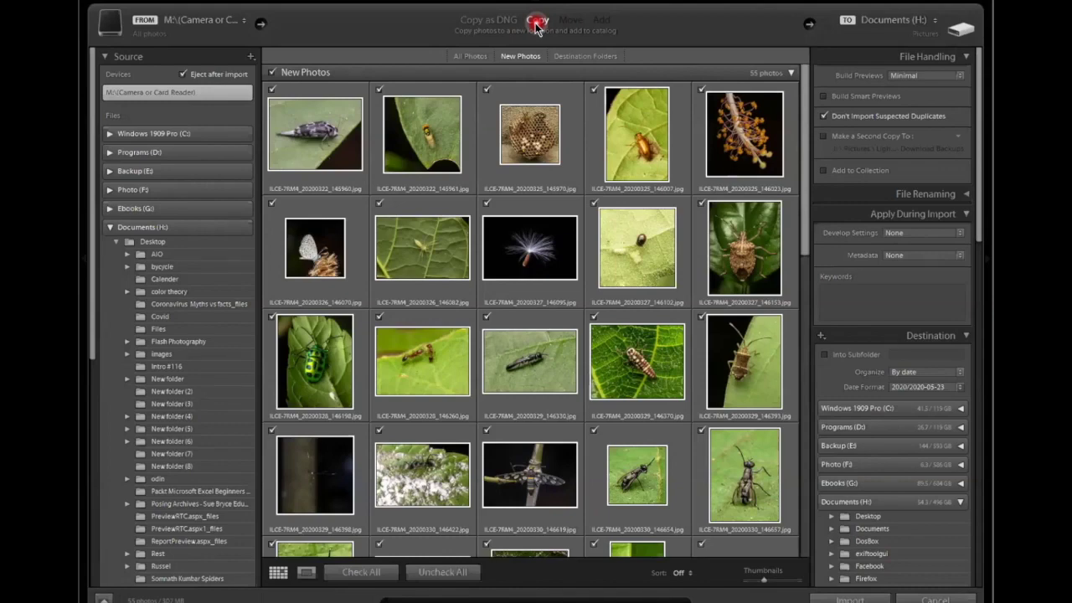
{"action": "left_click", "coordinate": [536, 25]}
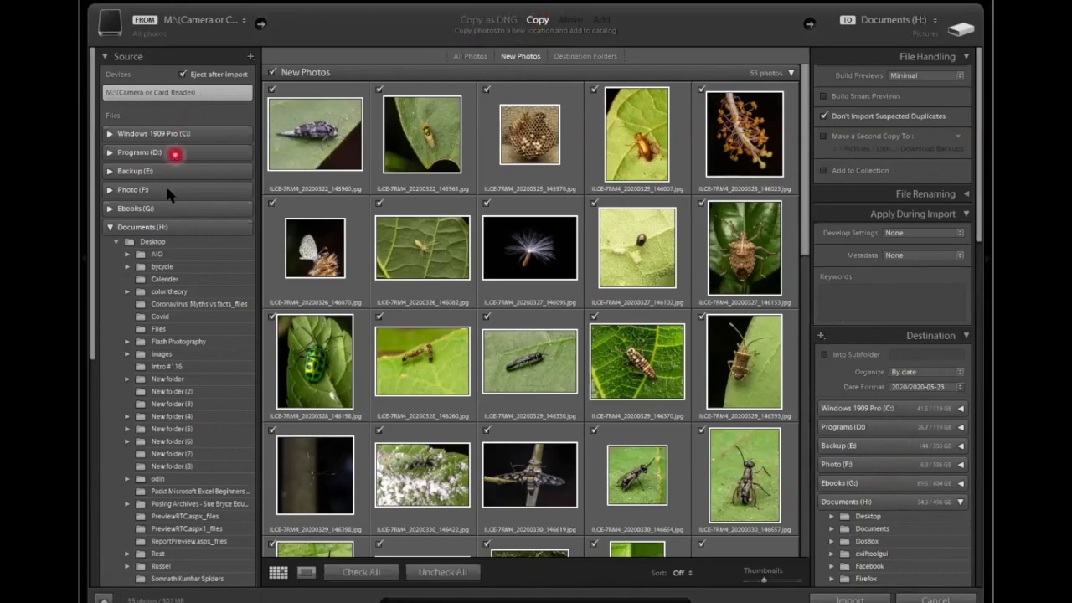
Step: Change the import source to the Desktop folder with the Move method, and enlarge the photo thumbnails slightly
{"action": "left_click", "coordinate": [178, 11]}
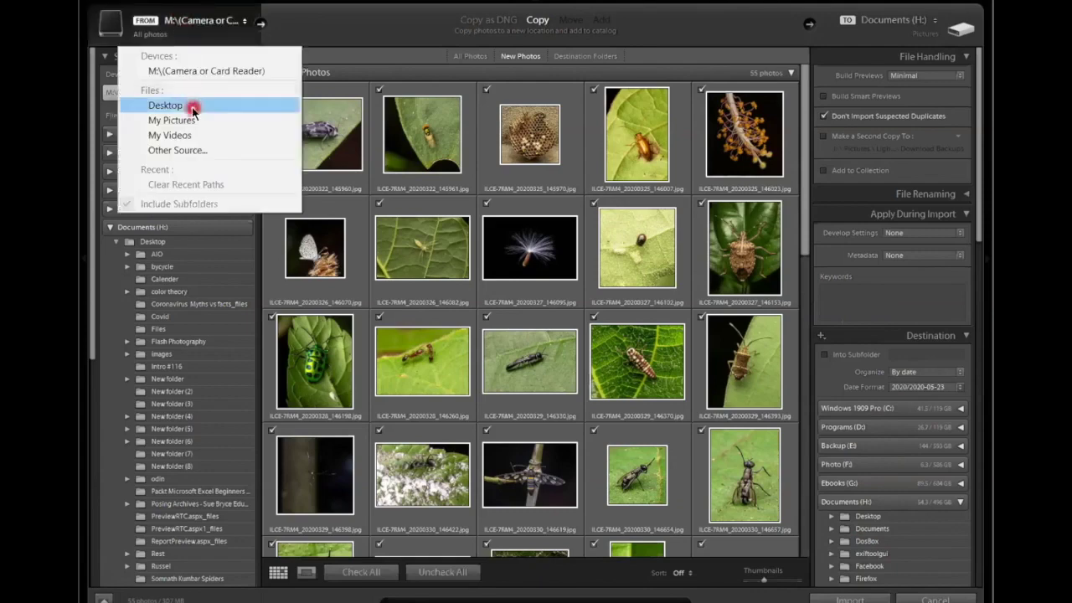
{"action": "left_click", "coordinate": [165, 105]}
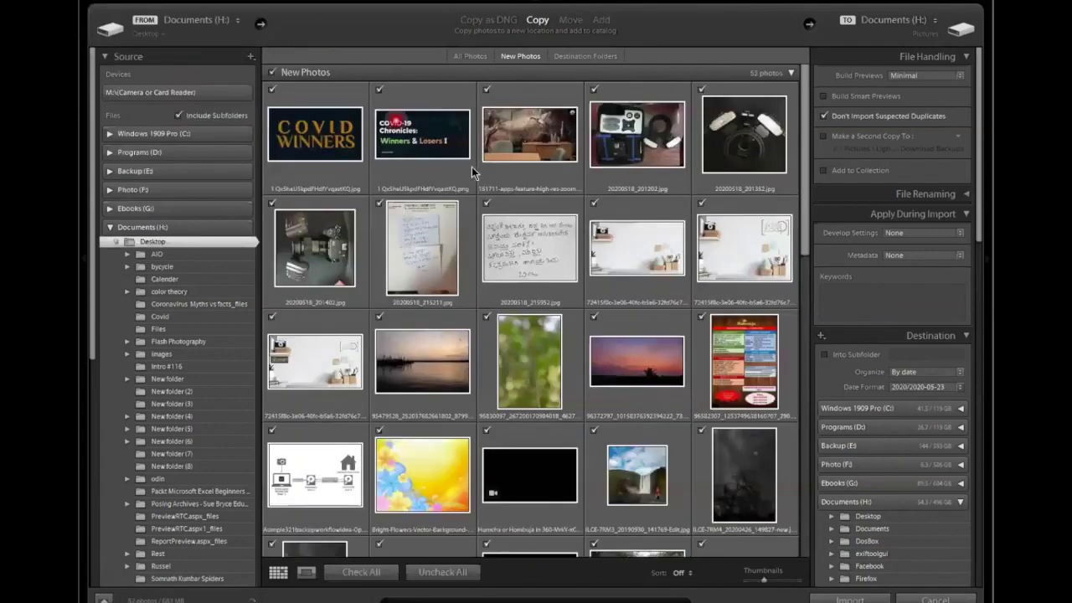
{"action": "left_click_drag", "start_coordinate": [769, 577], "coordinate": [774, 578]}
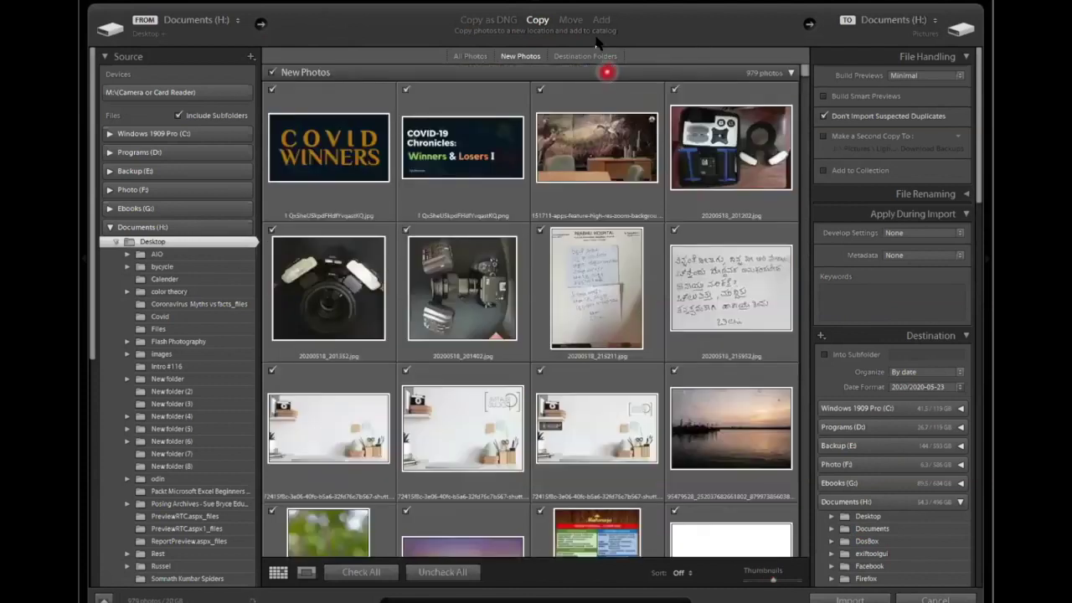
{"action": "left_click", "coordinate": [570, 19]}
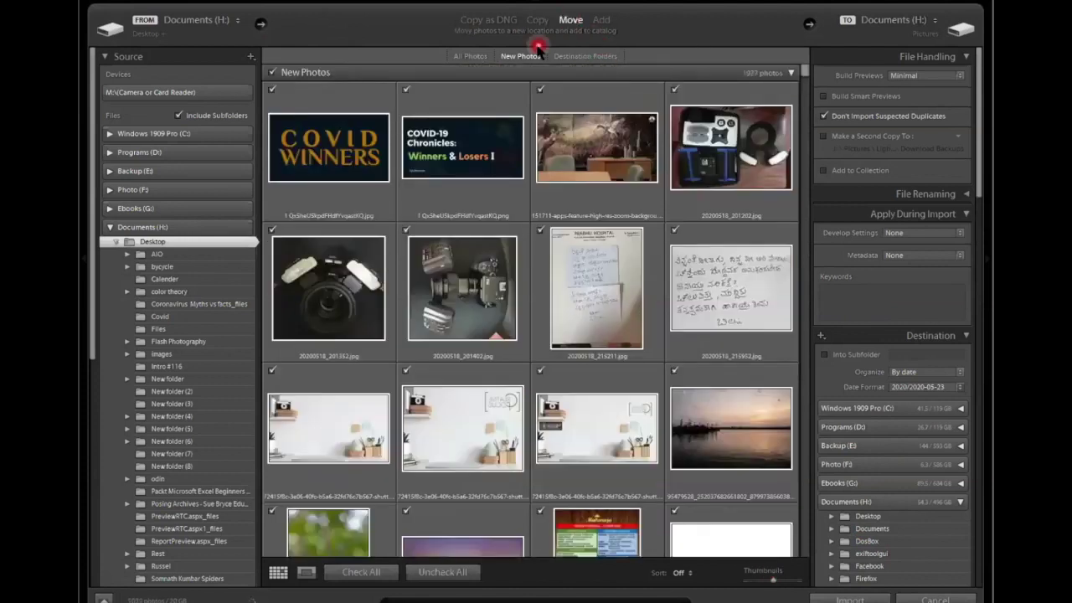
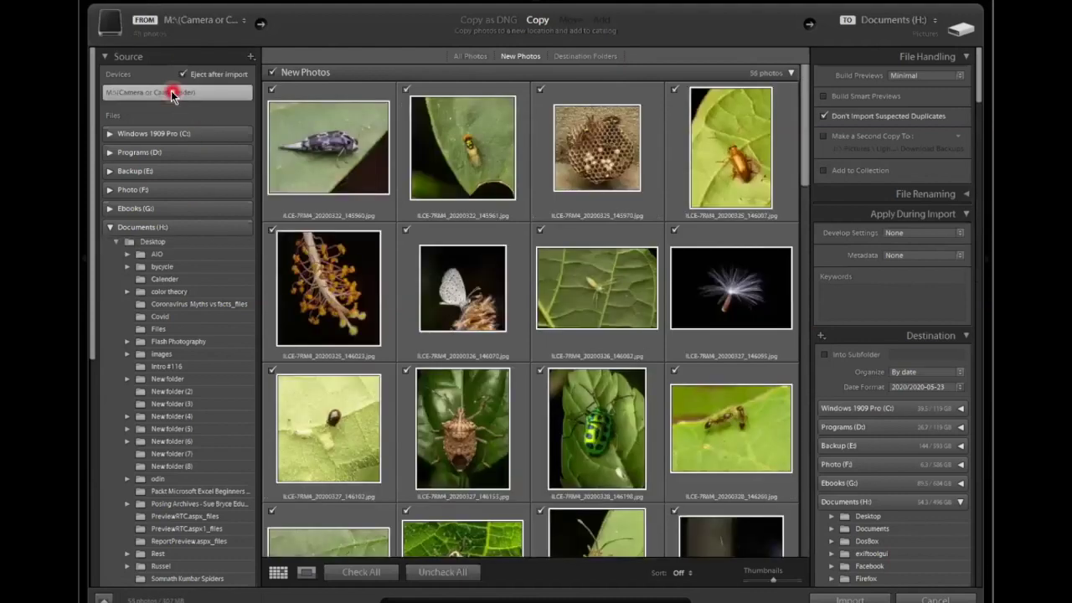
{"action": "left_click", "coordinate": [370, 265]}
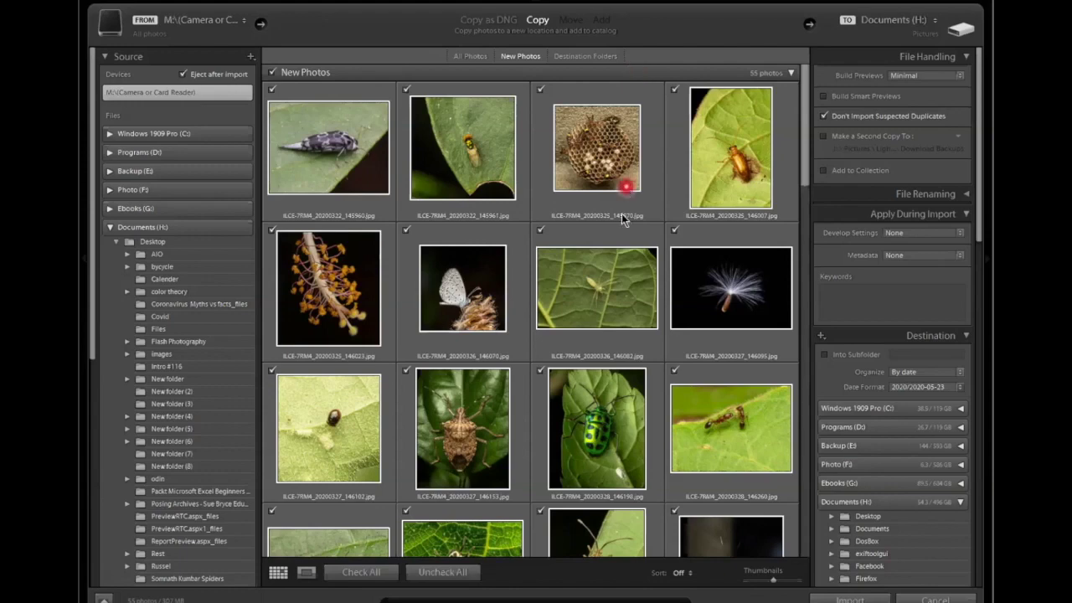
{"action": "mouse_move", "coordinate": [622, 219]}
{"action": "left_click", "coordinate": [239, 87]}
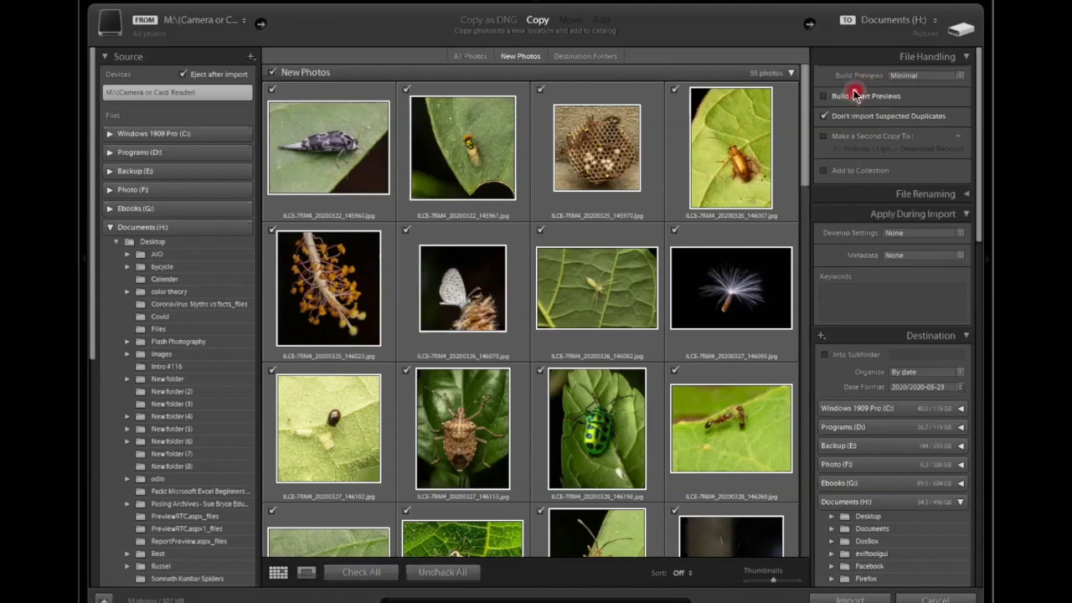
Step: Try the Embedded & Sidecar, Standard and Minimal preview options for the import, and settle on Embedded & Sidecar
{"action": "left_click", "coordinate": [943, 74]}
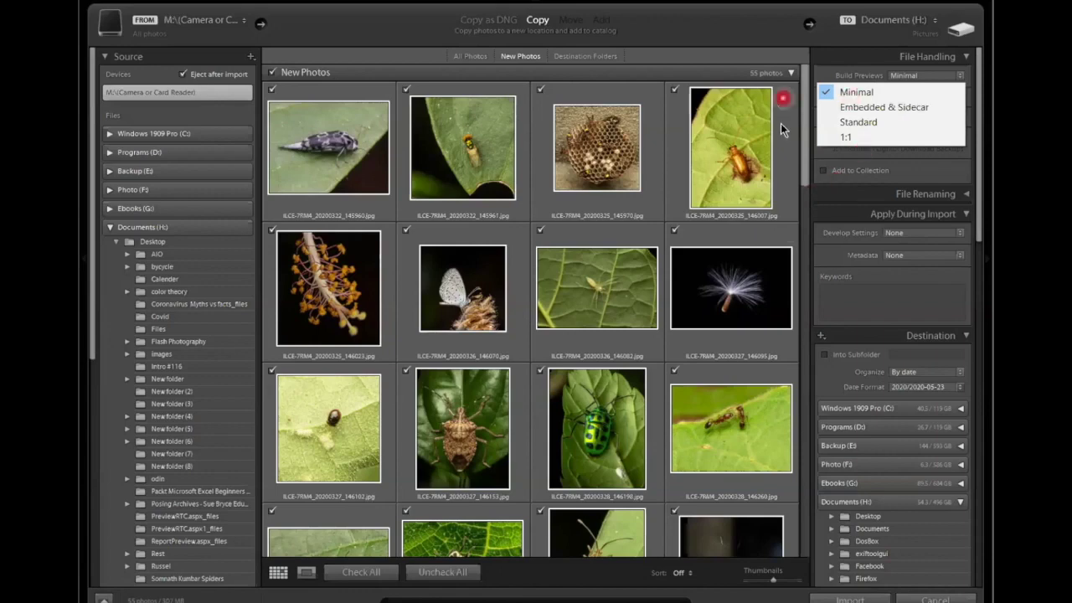
{"action": "left_click", "coordinate": [912, 106]}
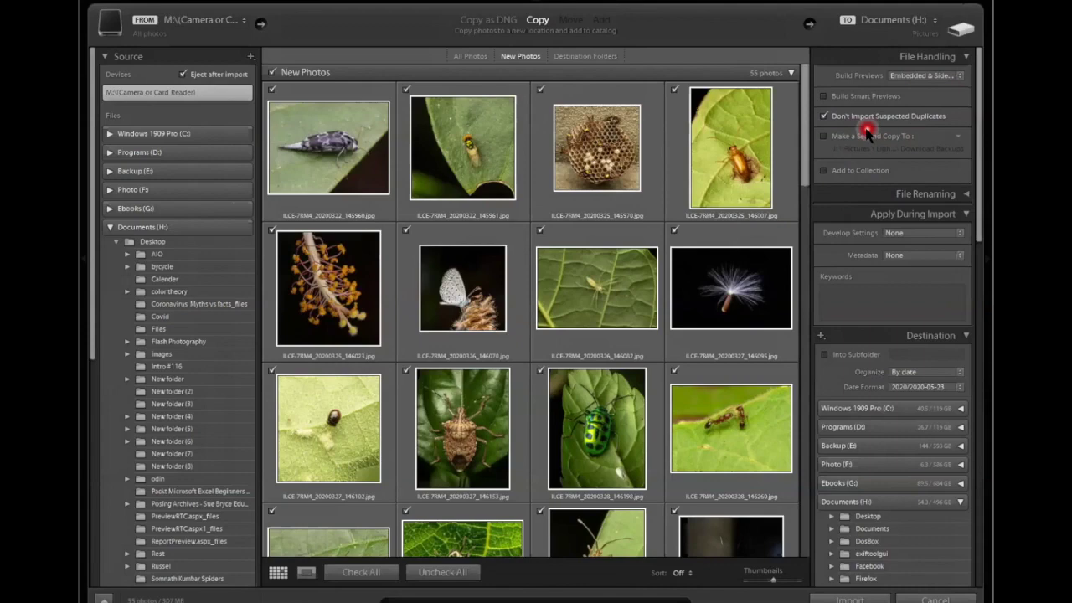
{"action": "left_click", "coordinate": [929, 76]}
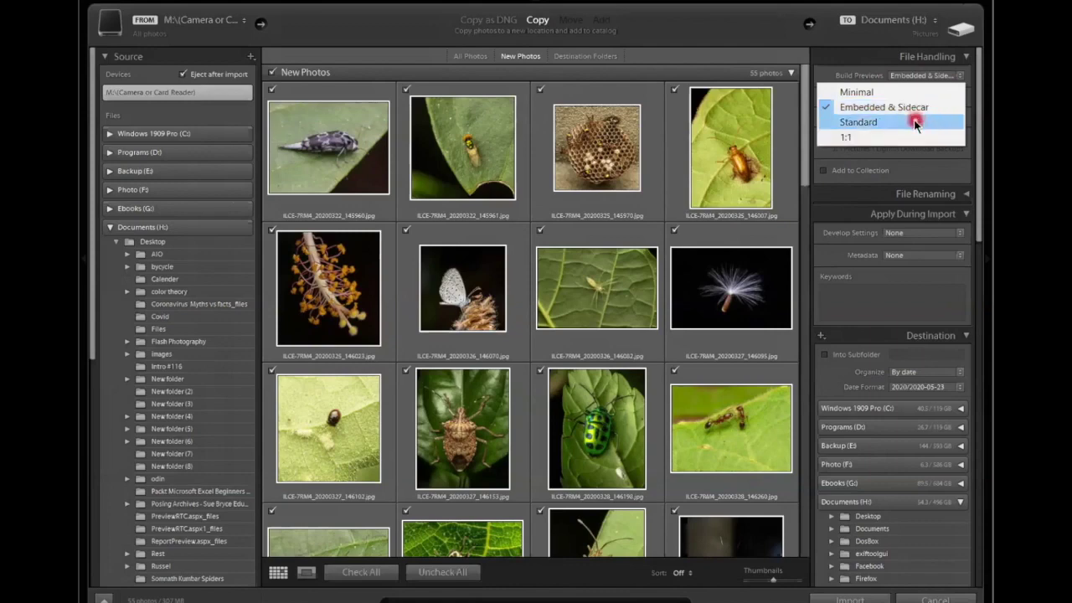
{"action": "left_click", "coordinate": [915, 122]}
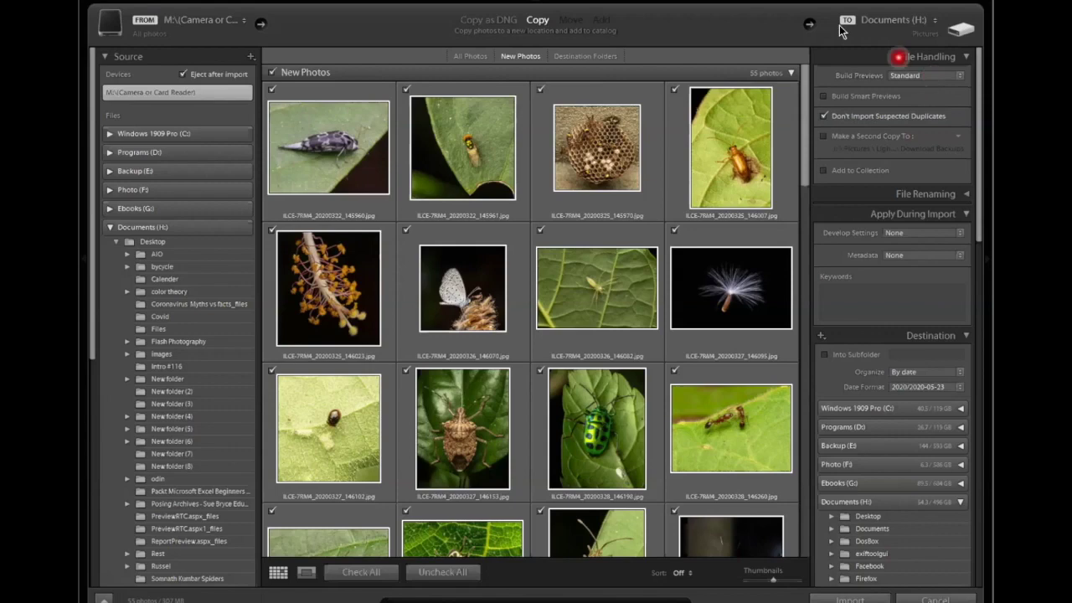
{"action": "left_click", "coordinate": [936, 75]}
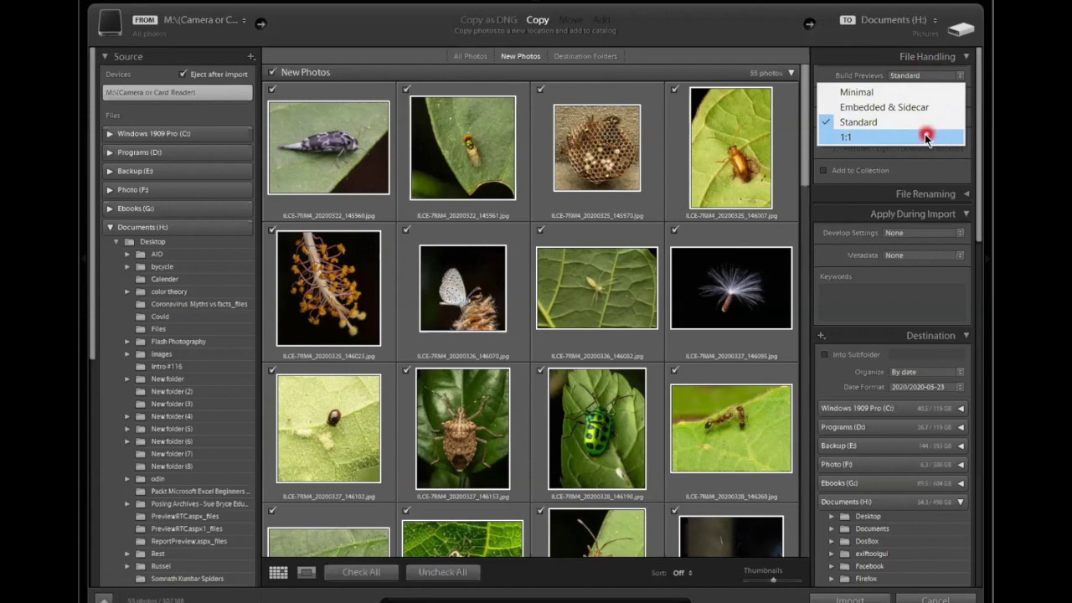
{"action": "left_click", "coordinate": [927, 90]}
{"action": "left_click", "coordinate": [934, 76]}
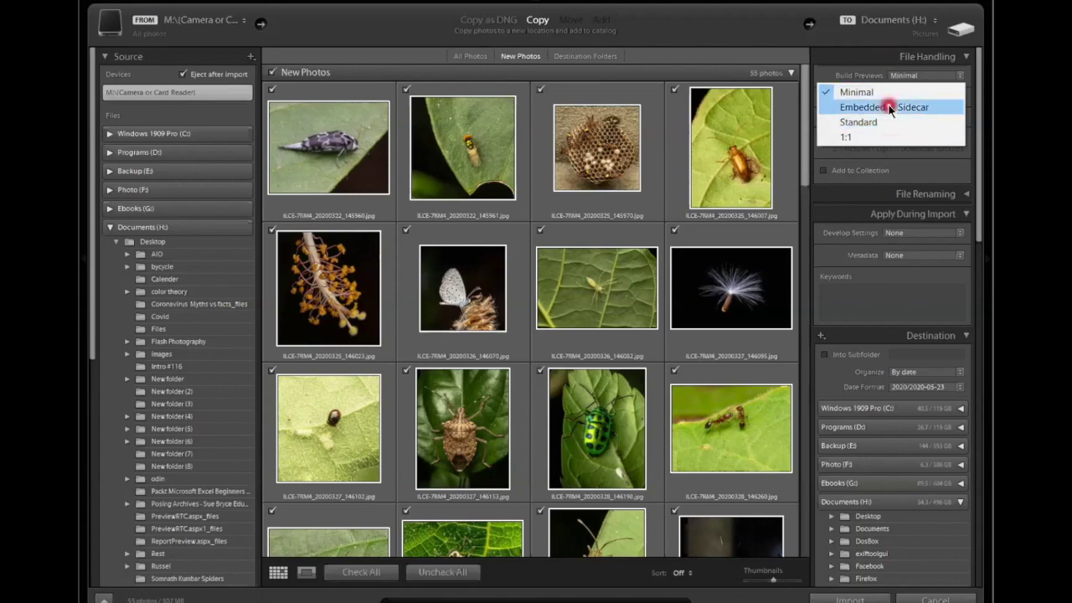
{"action": "left_click", "coordinate": [889, 107]}
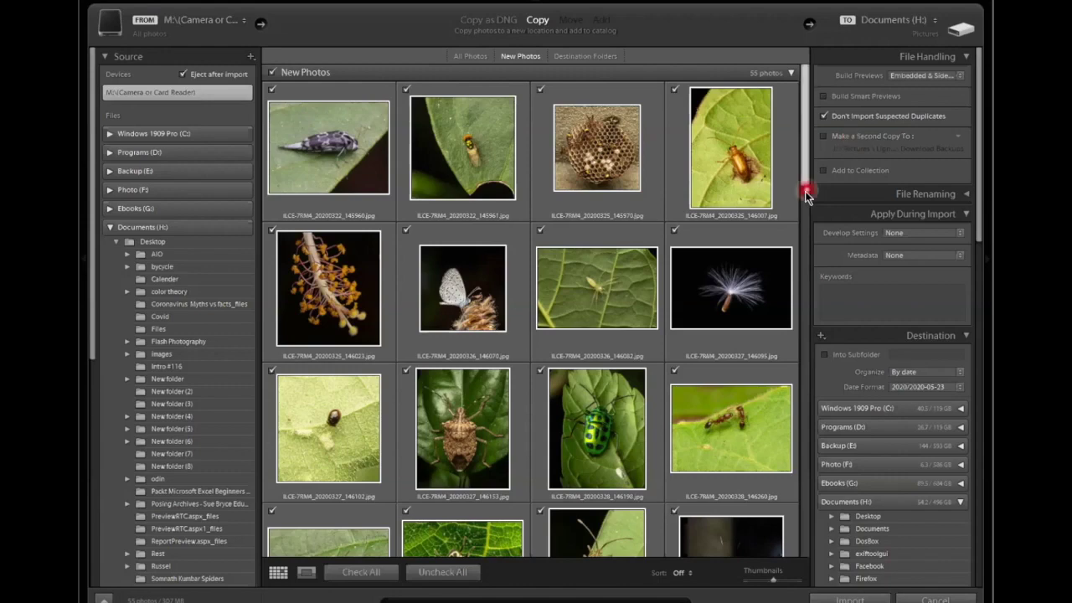
Step: Enlarge the first photo in the import grid and browse forward and back through the photos that follow it
{"action": "mouse_move", "coordinate": [494, 282]}
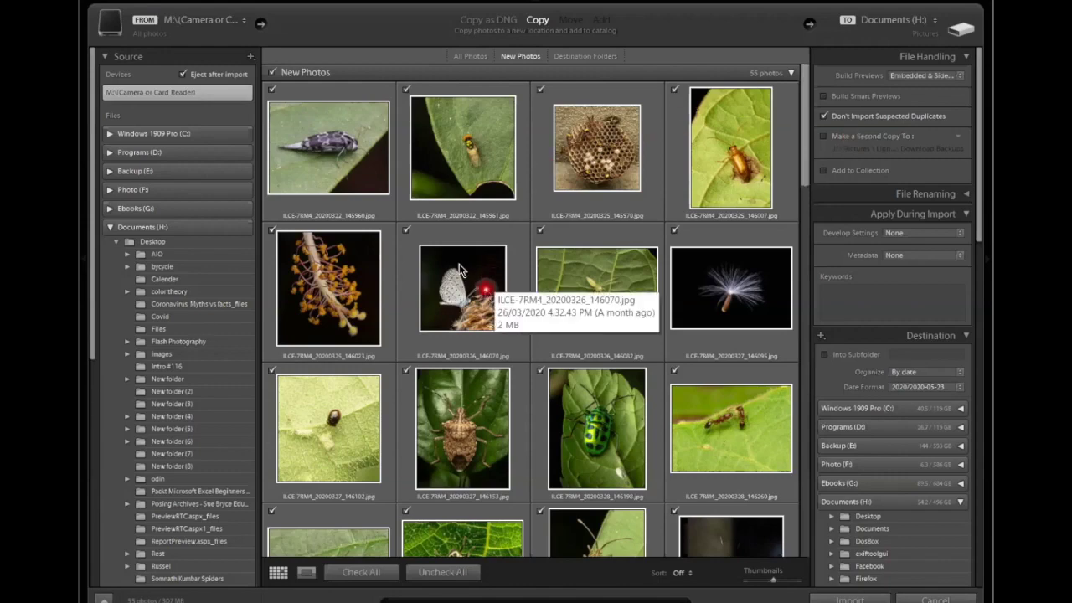
{"action": "double_click", "coordinate": [366, 179]}
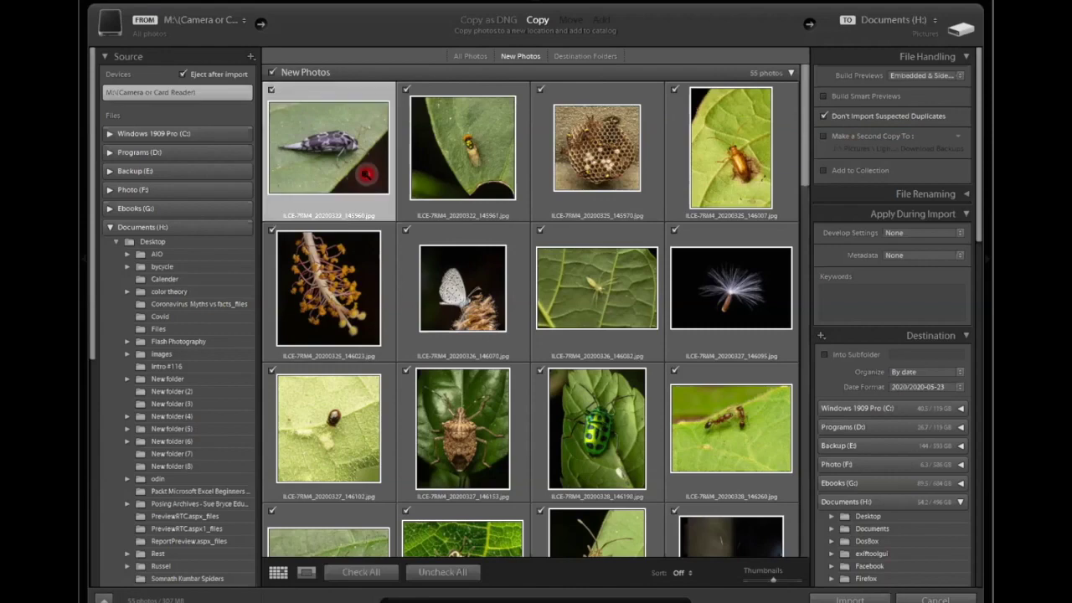
{"action": "key", "text": "Right"}
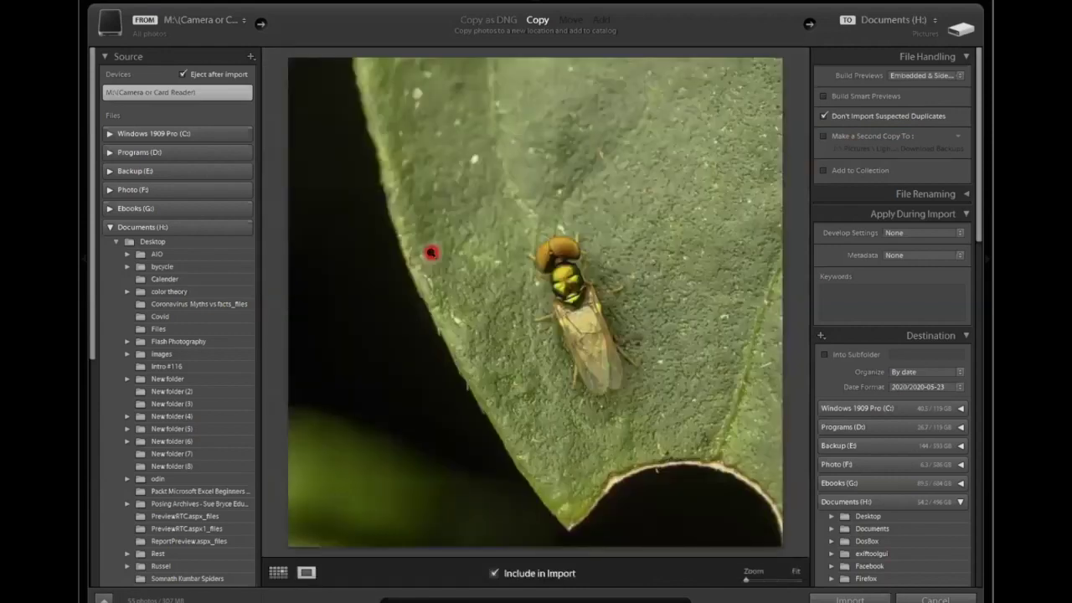
{"action": "key", "text": "Right"}
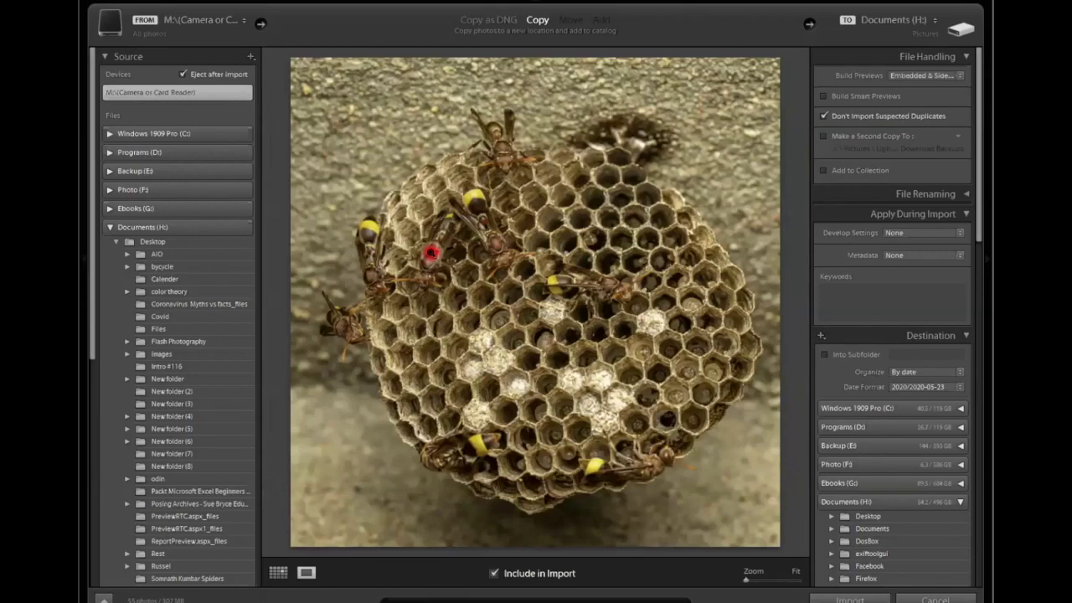
{"action": "key", "text": "Right"}
{"action": "key", "text": "Right"}
{"action": "key", "text": "Right"}
{"action": "key", "text": "Right"}
{"action": "key", "text": "Right"}
{"action": "key", "text": "Right"}
{"action": "key", "text": "Left"}
{"action": "key", "text": "Left"}
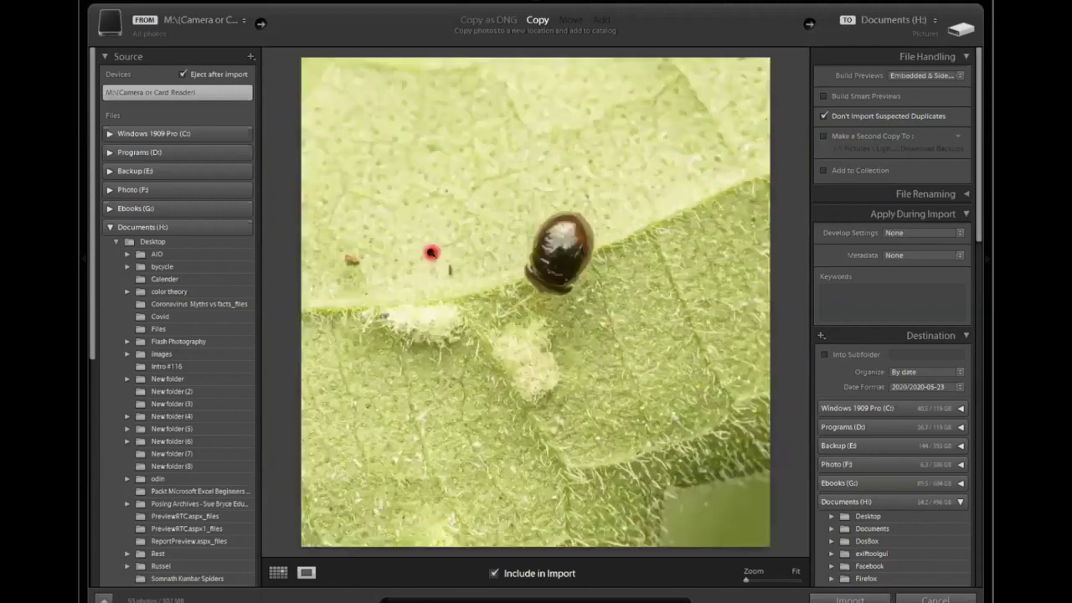
{"action": "key", "text": "Left"}
{"action": "key", "text": "Left"}
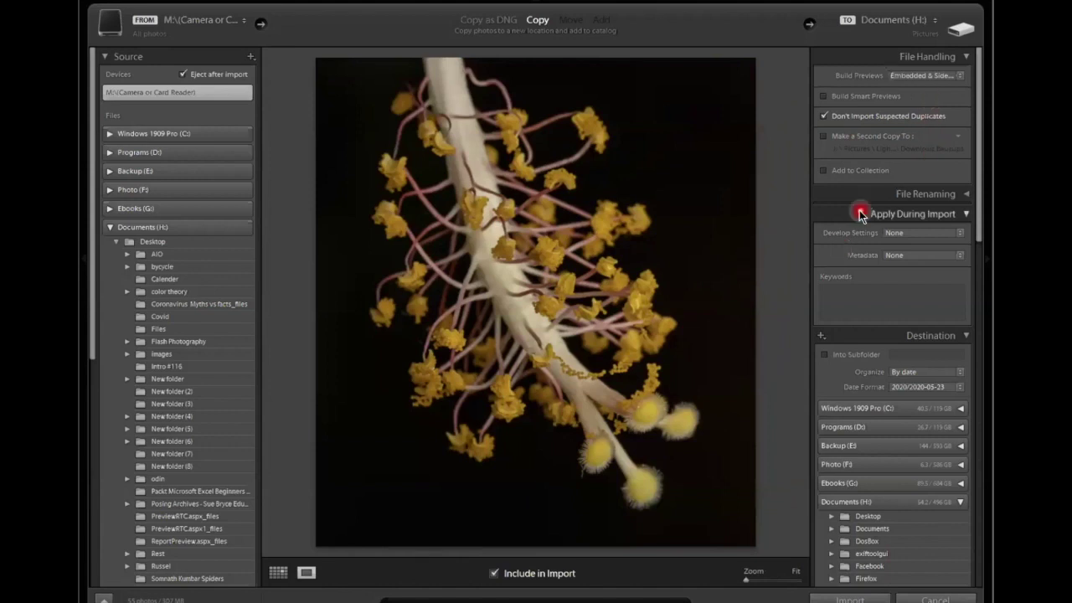
{"action": "key", "text": "Right"}
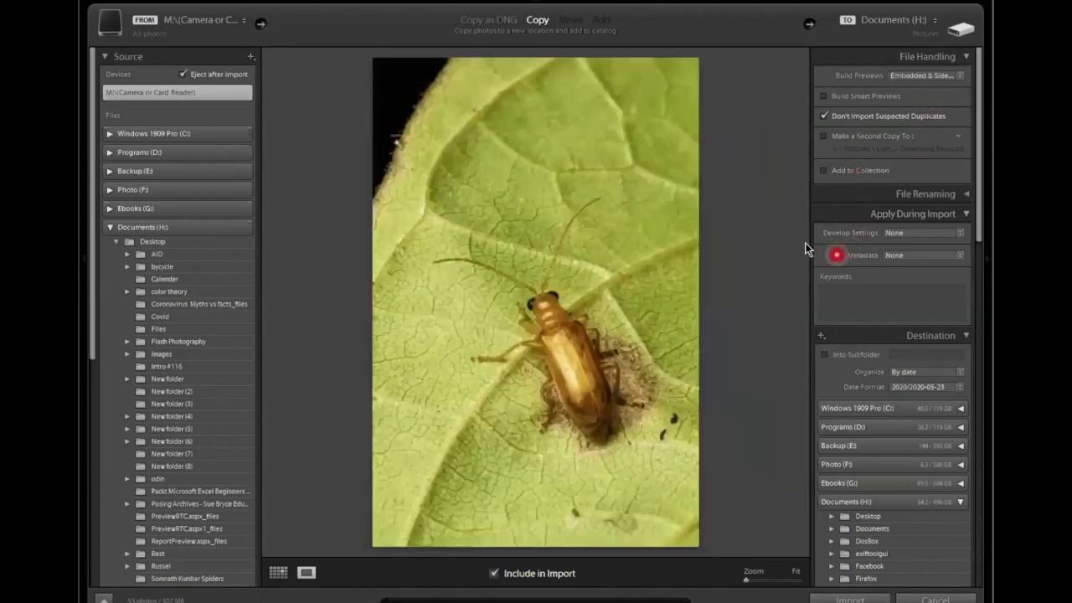
Step: Review the Build Previews options again, and try turning the second backup copy of the imported photos on and off
{"action": "left_click", "coordinate": [943, 75]}
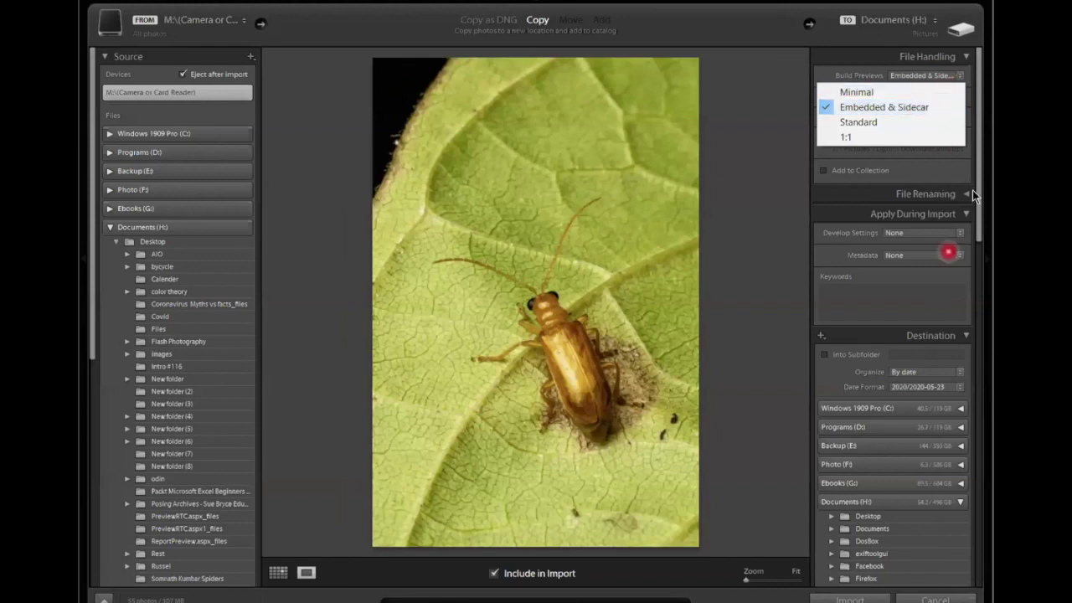
{"action": "left_click", "coordinate": [960, 167]}
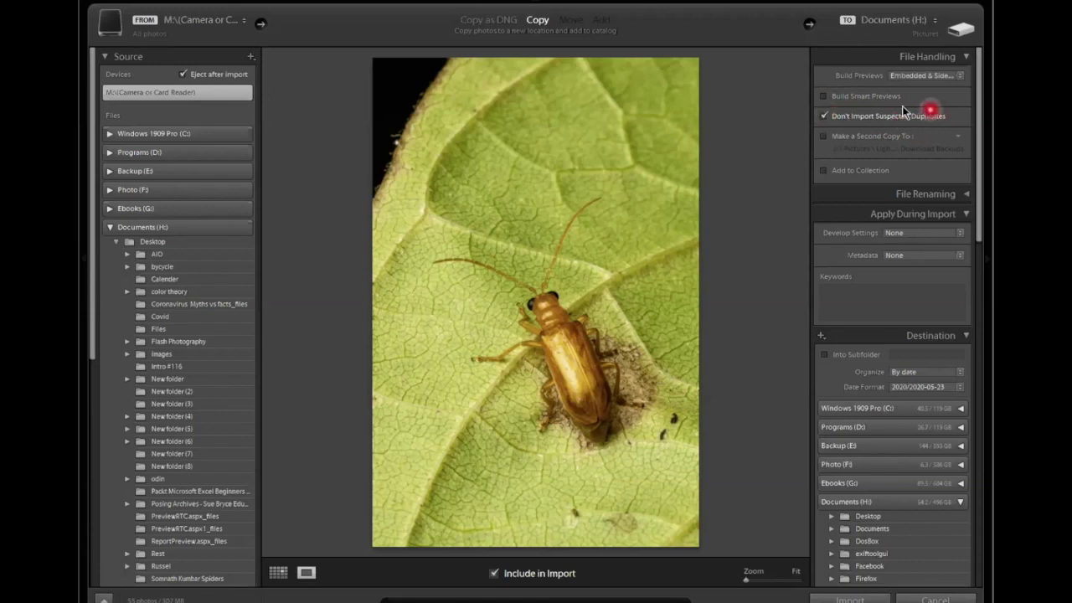
{"action": "left_click", "coordinate": [827, 138]}
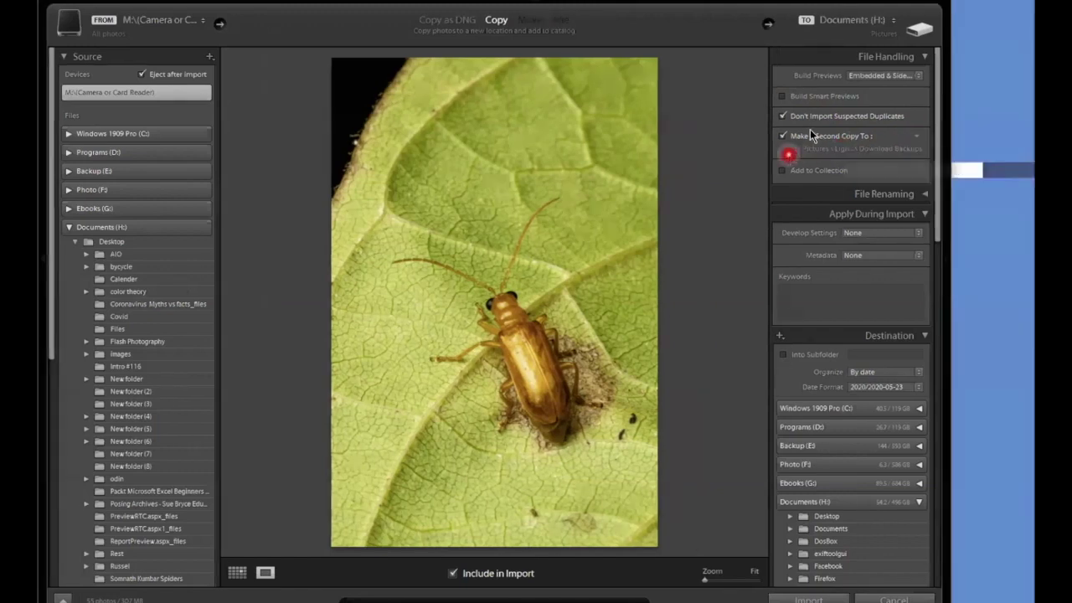
{"action": "left_click", "coordinate": [851, 136]}
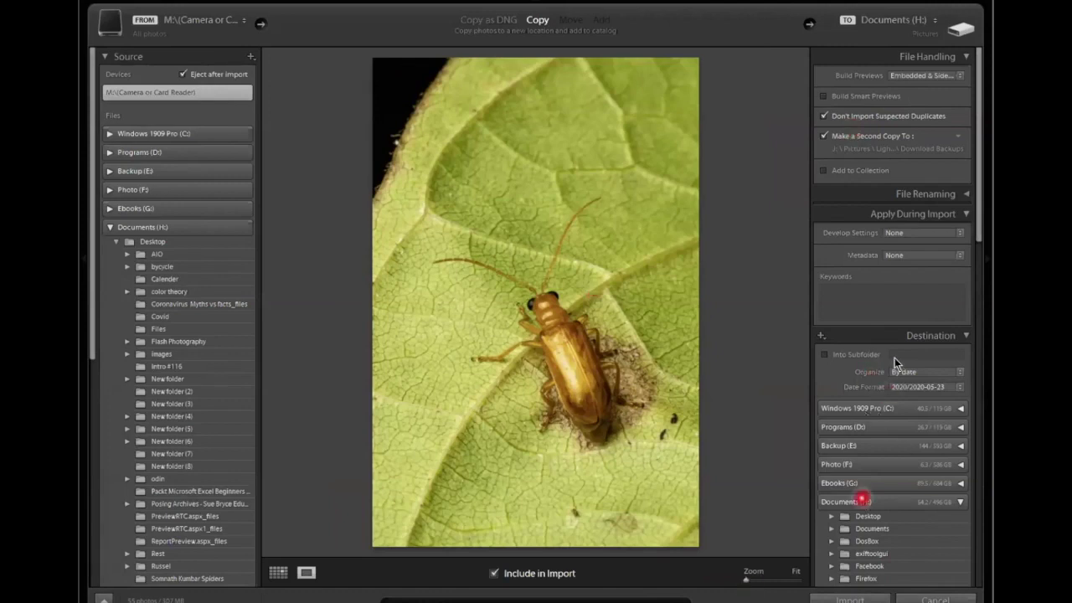
{"action": "left_click", "coordinate": [825, 135]}
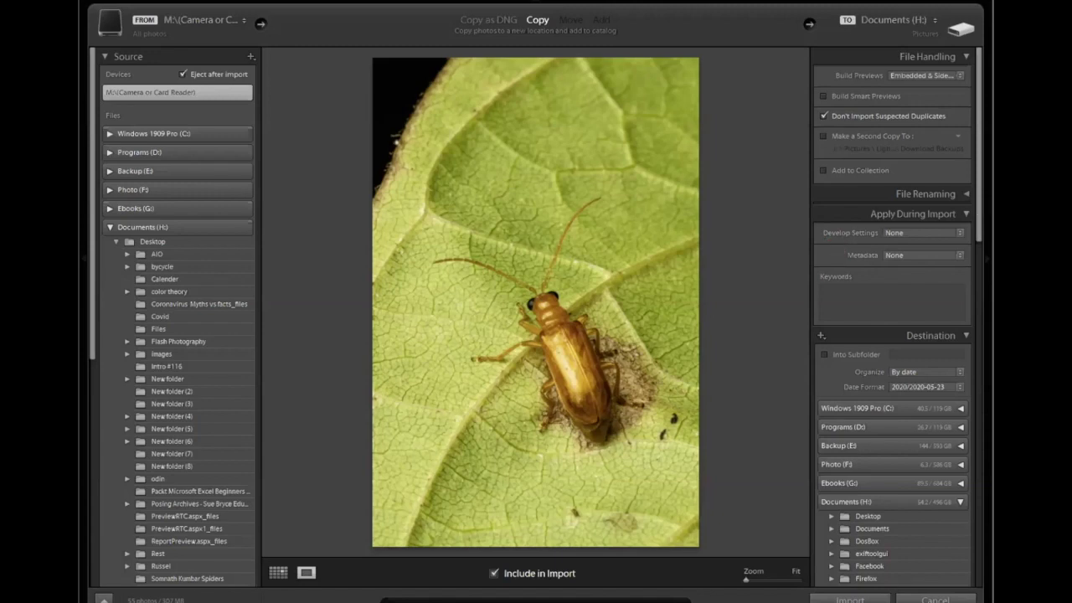
Step: Show the File Renaming settings, try Rename Files on and off, and open the Filename Template Editor with renaming enabled
{"action": "left_click", "coordinate": [949, 194]}
{"action": "left_click", "coordinate": [843, 216]}
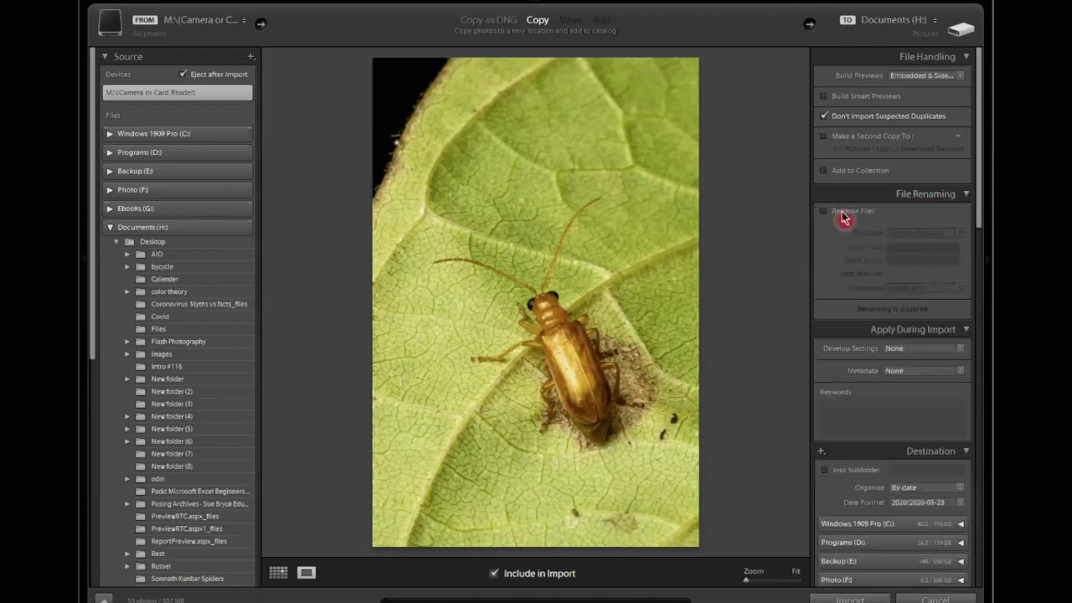
{"action": "left_click", "coordinate": [837, 211]}
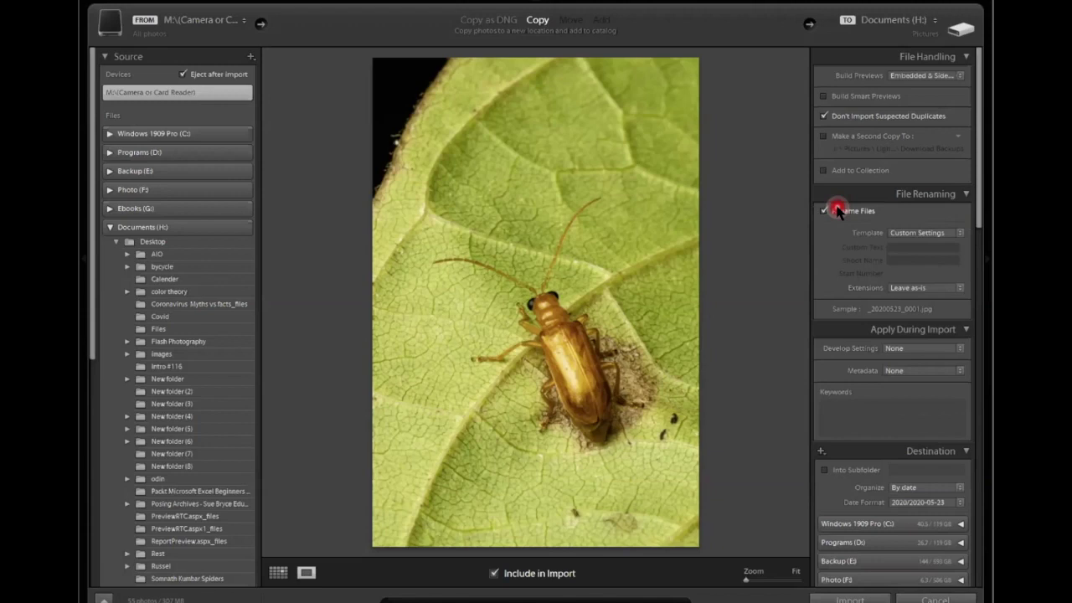
{"action": "left_click", "coordinate": [837, 211]}
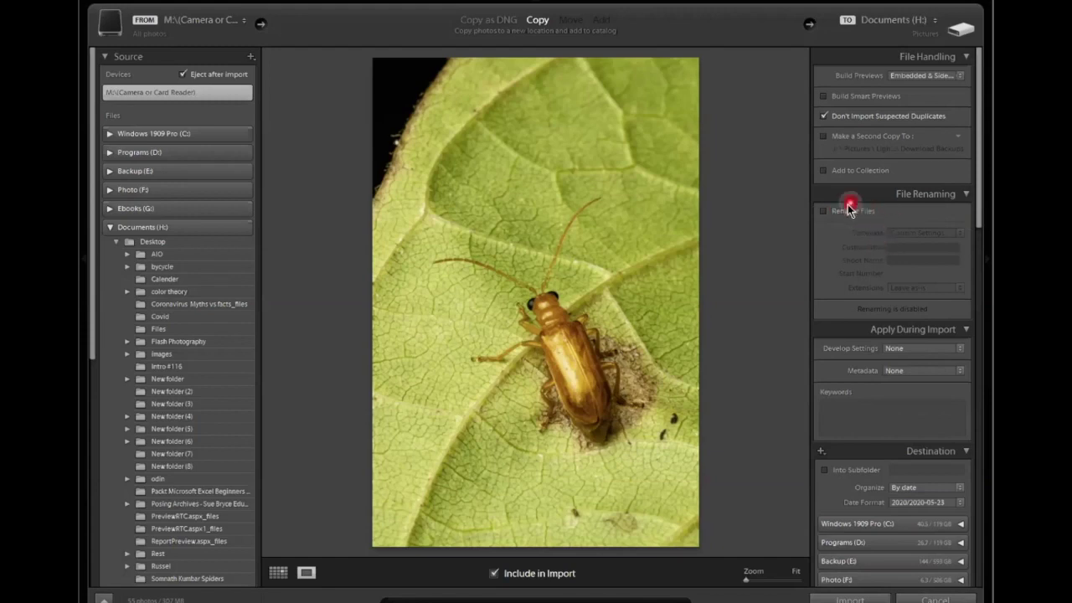
{"action": "left_click", "coordinate": [846, 210]}
{"action": "left_click", "coordinate": [921, 232]}
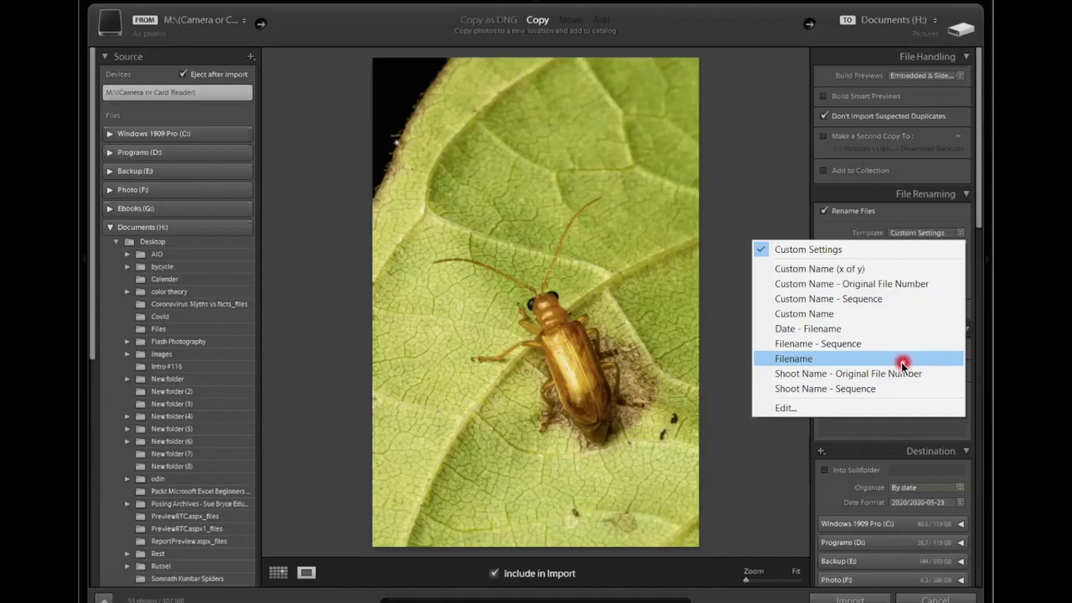
{"action": "left_click", "coordinate": [886, 407]}
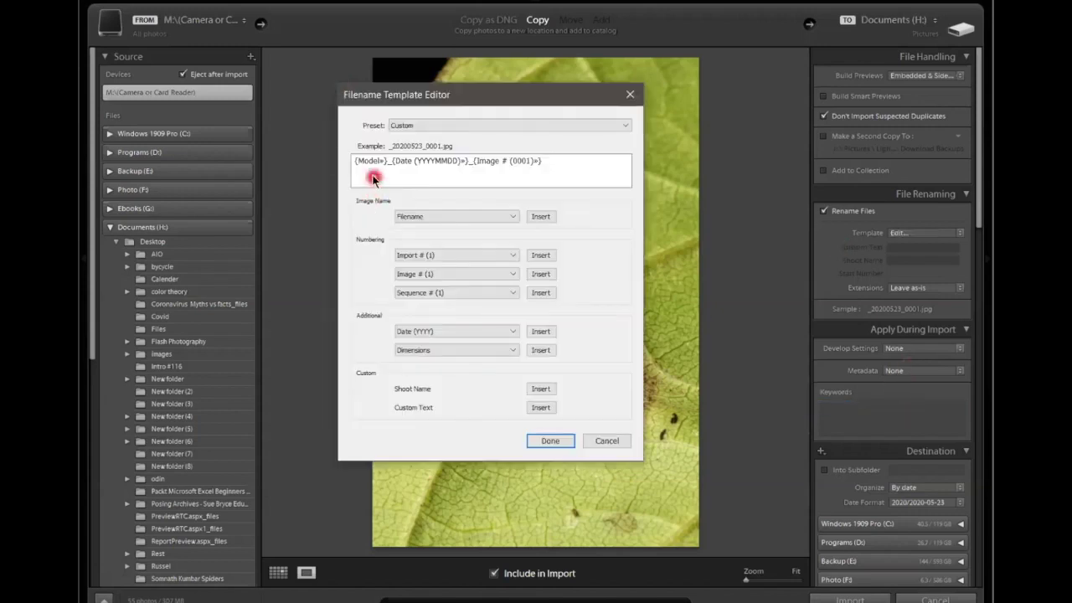
Step: Examine the image name, numbering, date and additional metadata tokens offered for the filename template, and close the editor without saving
{"action": "left_click", "coordinate": [368, 163]}
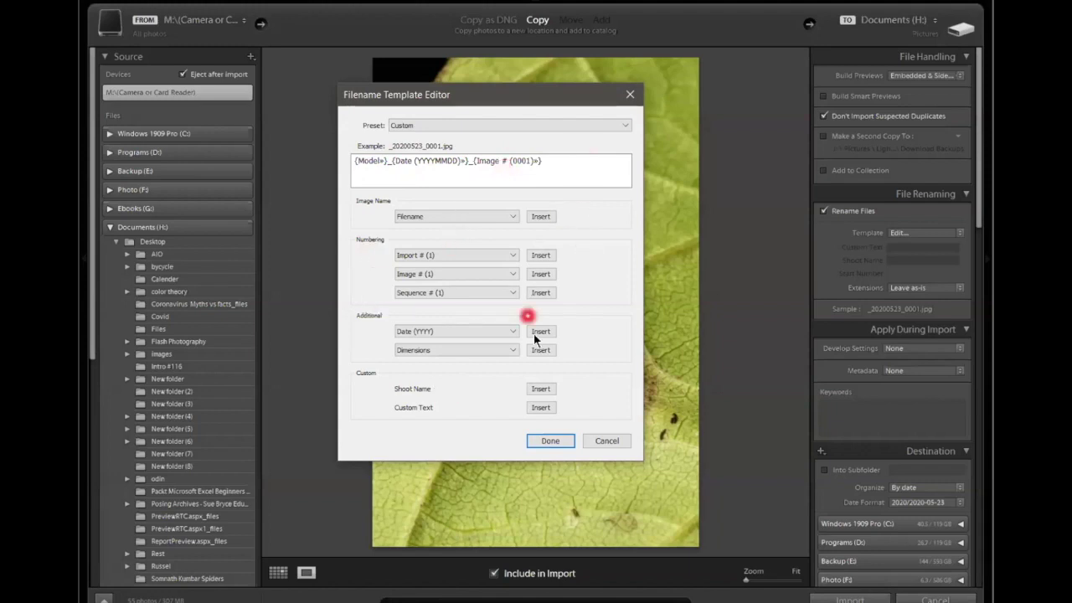
{"action": "left_click", "coordinate": [446, 220]}
{"action": "left_click", "coordinate": [454, 274]}
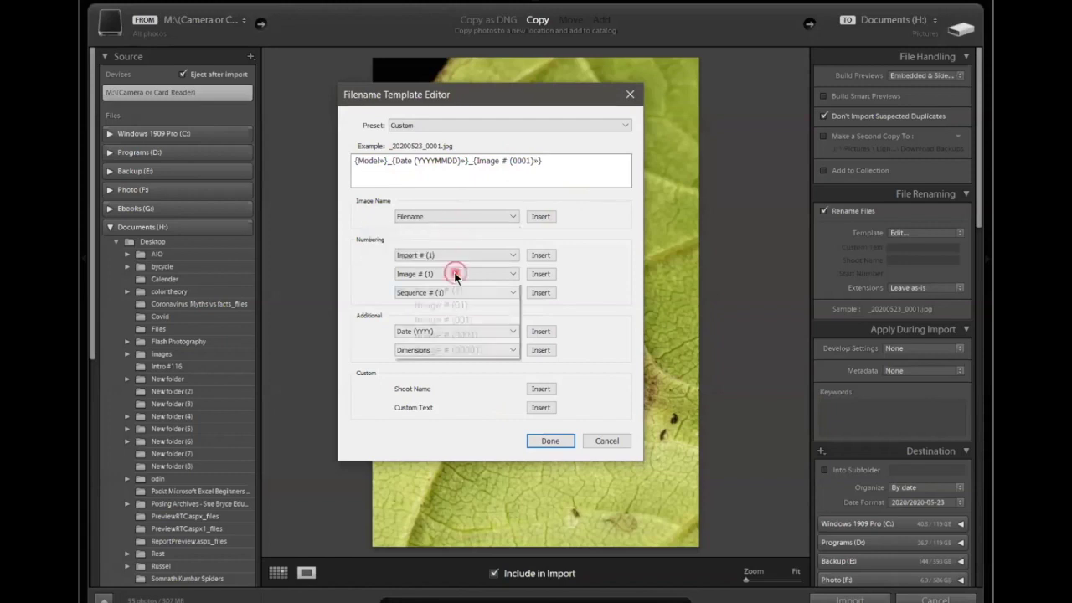
{"action": "left_click", "coordinate": [612, 299]}
{"action": "left_click", "coordinate": [476, 332]}
{"action": "left_click", "coordinate": [601, 333]}
{"action": "left_click", "coordinate": [488, 354]}
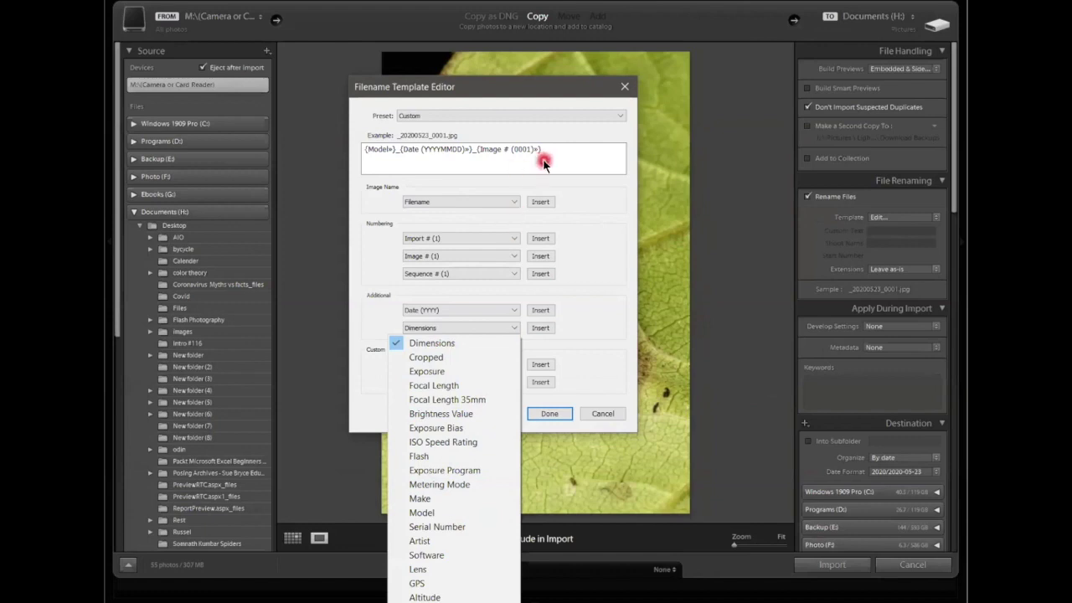
{"action": "left_click", "coordinate": [662, 179]}
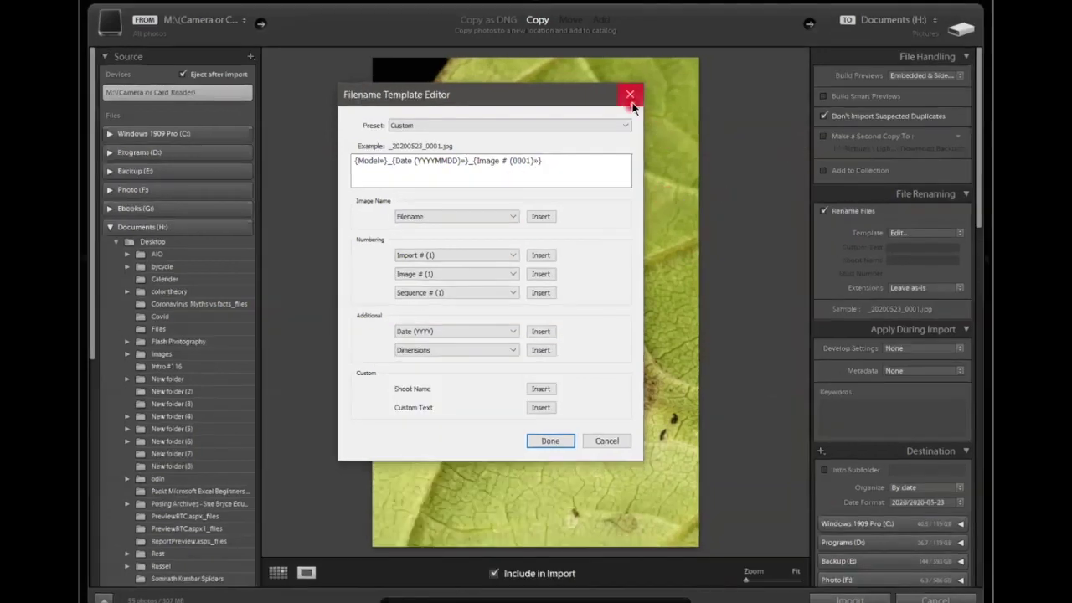
{"action": "left_click", "coordinate": [630, 95]}
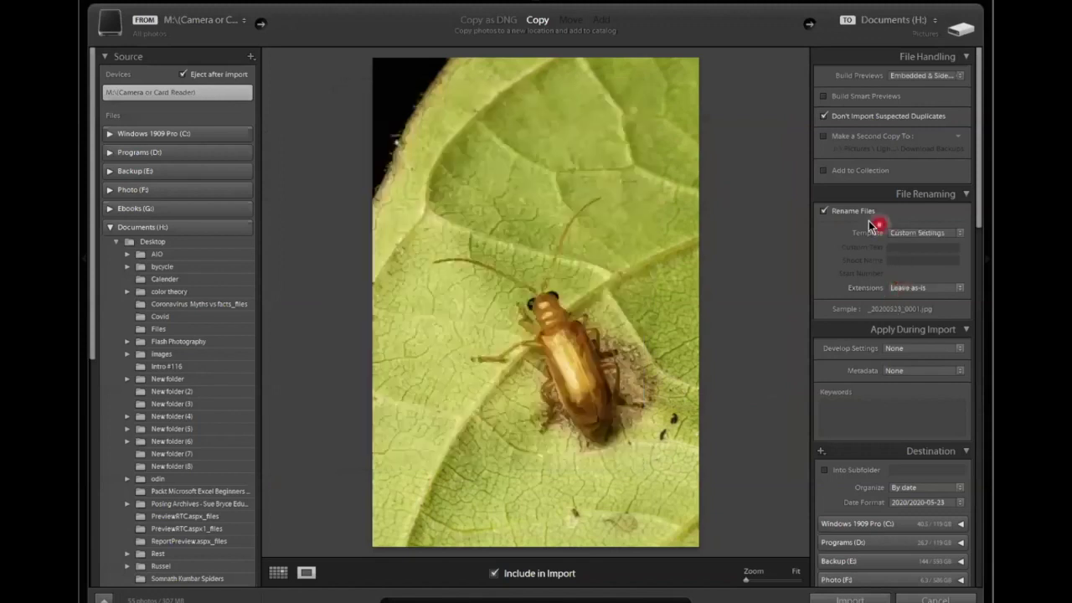
Step: Toggle Rename Files for the import and leave it turned off
{"action": "left_click", "coordinate": [823, 211]}
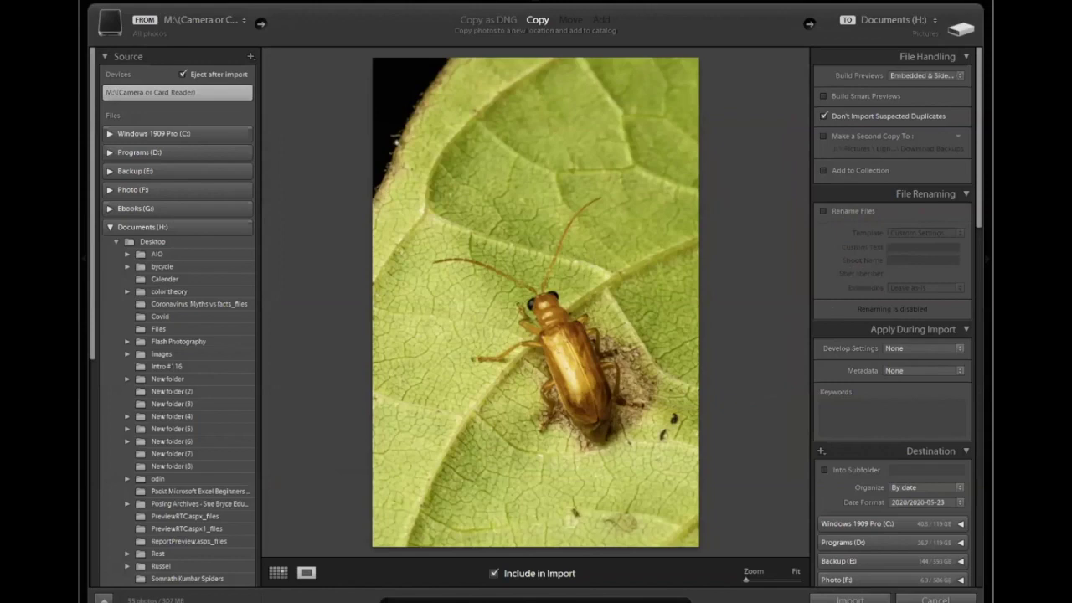
{"action": "left_click", "coordinate": [844, 211]}
{"action": "left_click", "coordinate": [841, 214]}
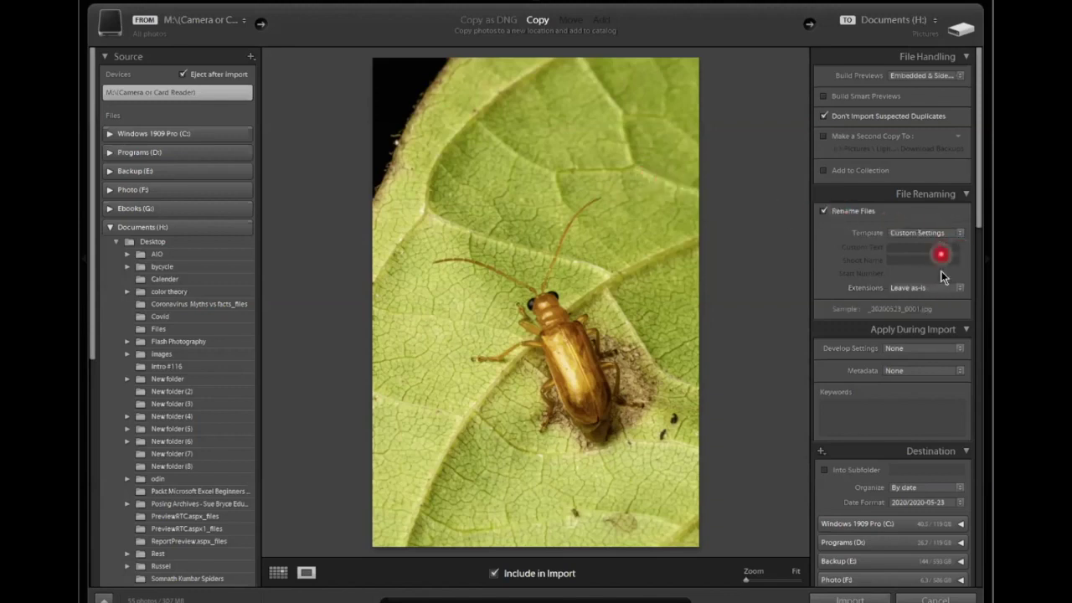
{"action": "left_click", "coordinate": [825, 210]}
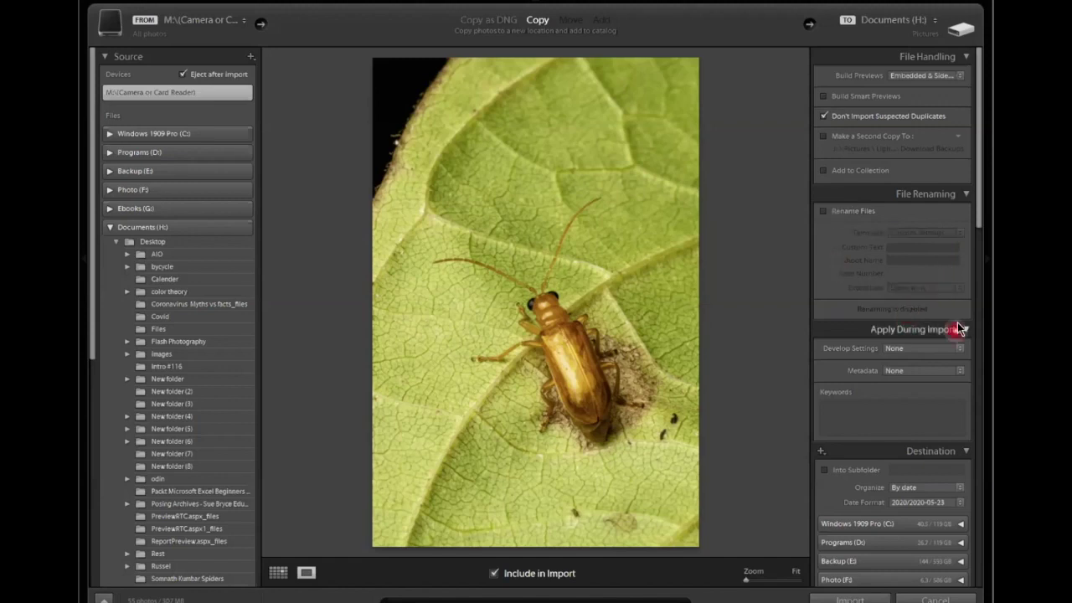
Step: Show the develop presets available for applying during import, and leave Develop Settings at None
{"action": "left_click", "coordinate": [902, 399]}
{"action": "left_click", "coordinate": [944, 348]}
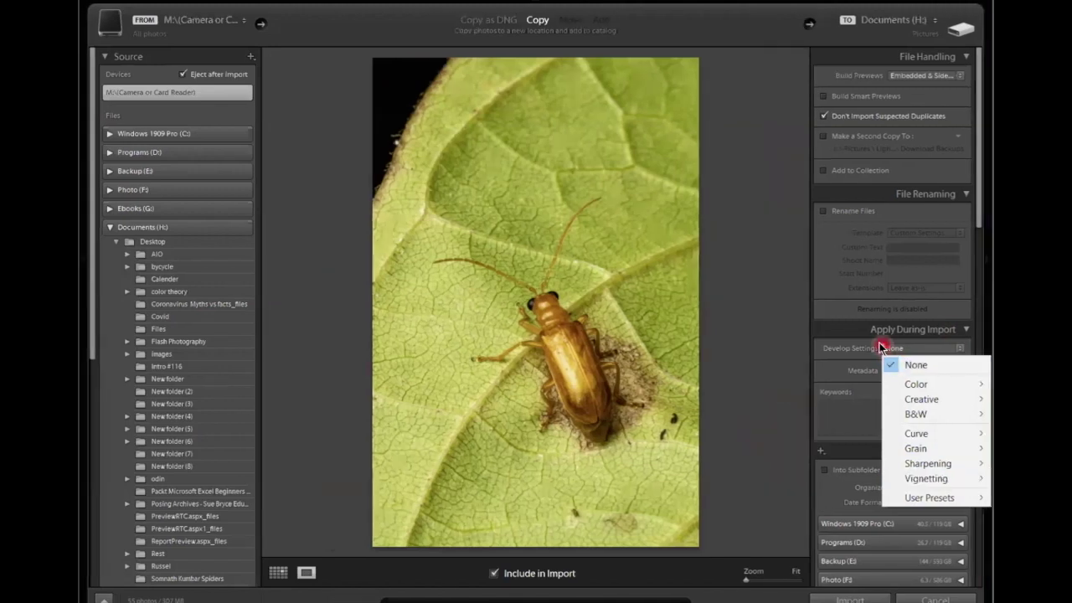
{"action": "left_click", "coordinate": [863, 348]}
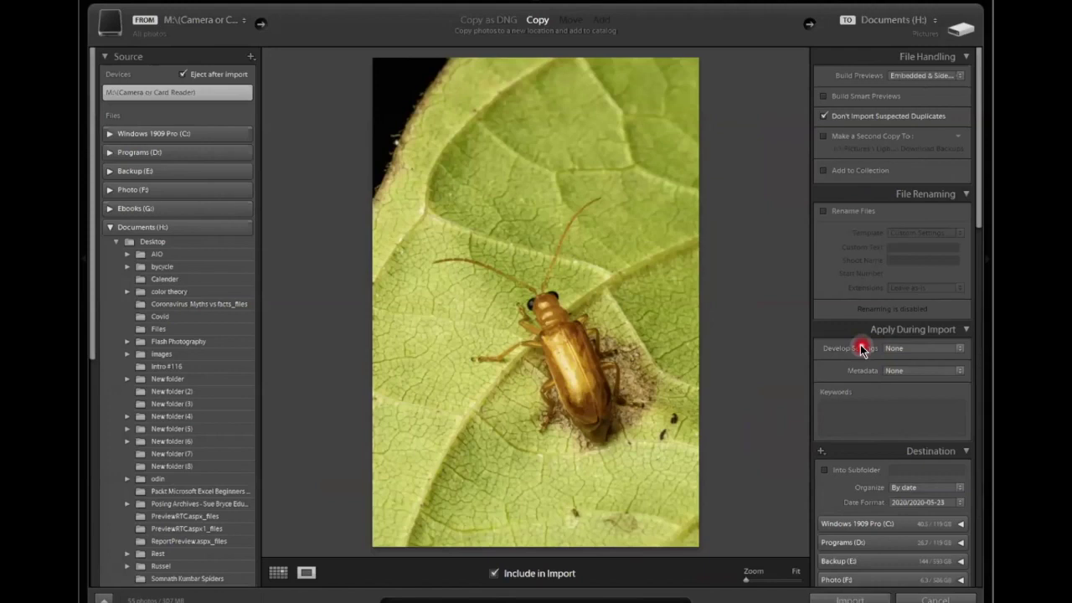
{"action": "left_click", "coordinate": [904, 348]}
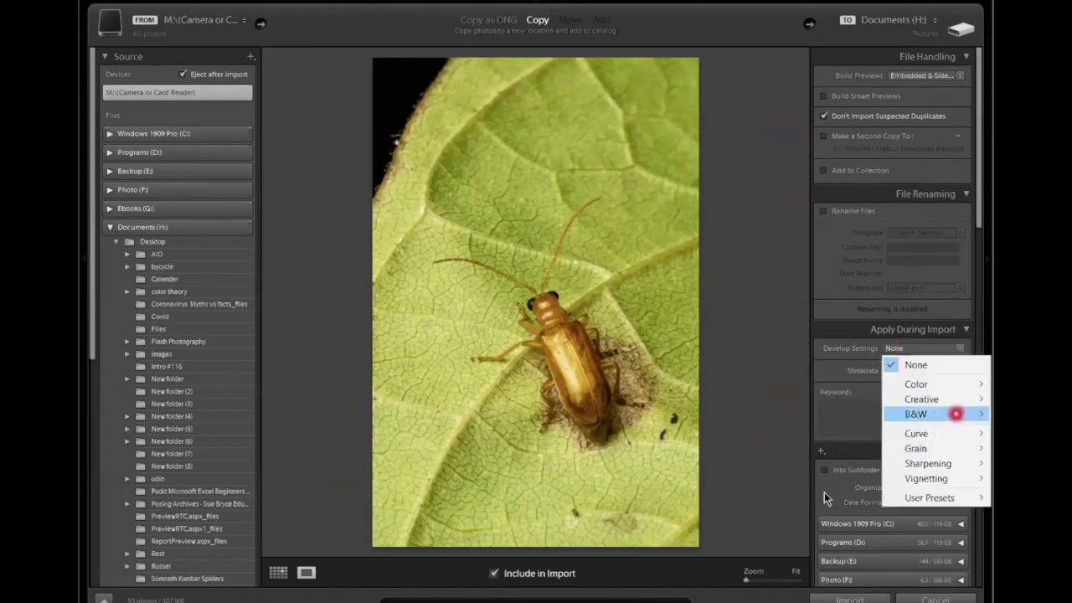
{"action": "left_click", "coordinate": [778, 433]}
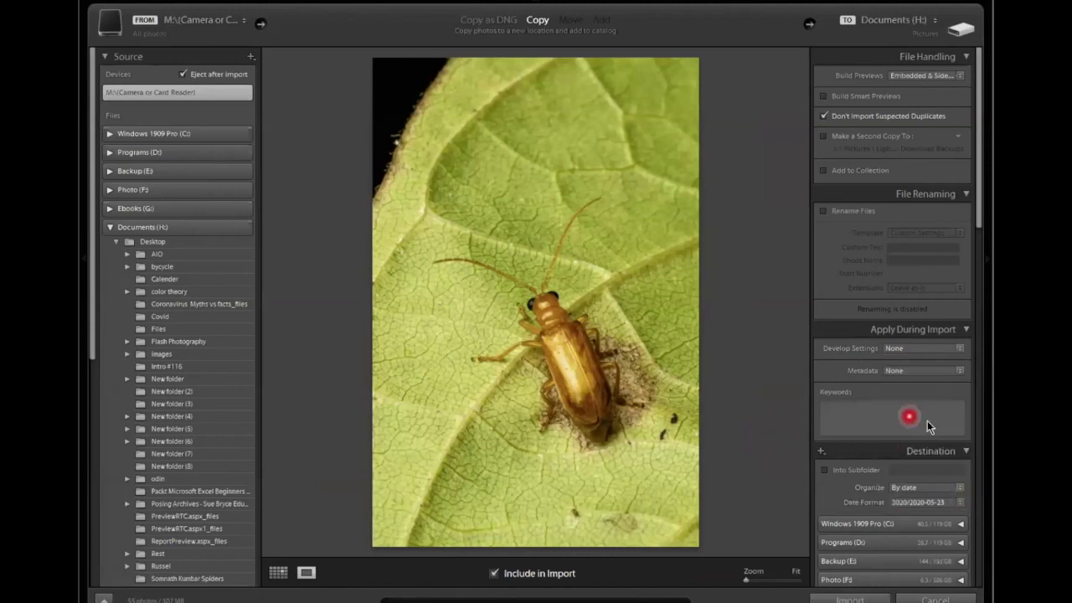
Step: Have the import go into a subfolder named "curfew capture" and organize the photos into one folder
{"action": "scroll", "coordinate": [925, 431], "scroll_direction": "down", "scroll_amount": 5}
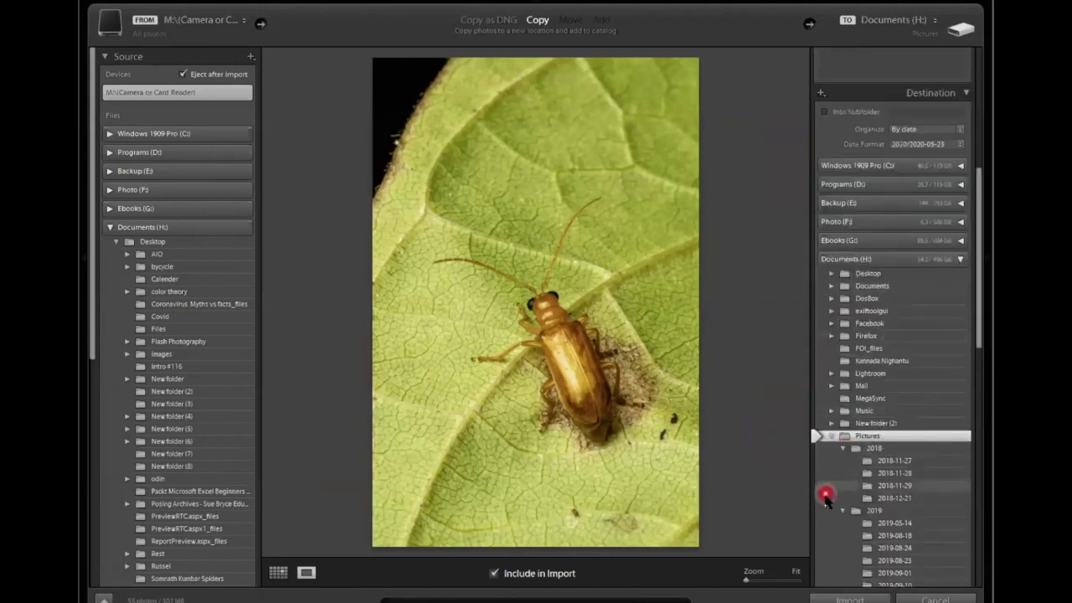
{"action": "scroll", "coordinate": [904, 462], "scroll_direction": "down", "scroll_amount": 6}
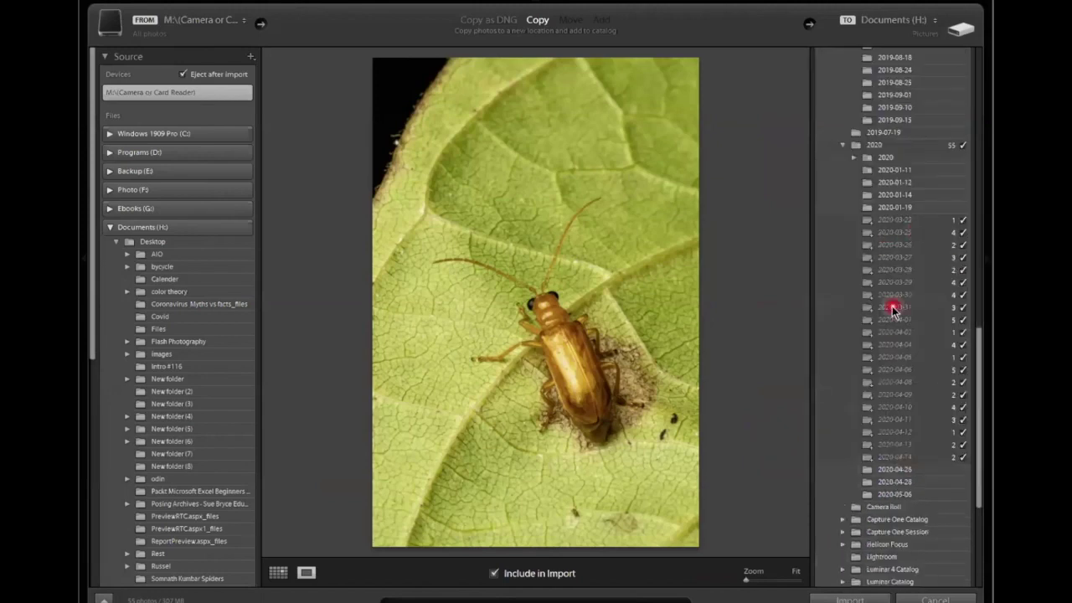
{"action": "scroll", "coordinate": [893, 310], "scroll_direction": "up", "scroll_amount": 10}
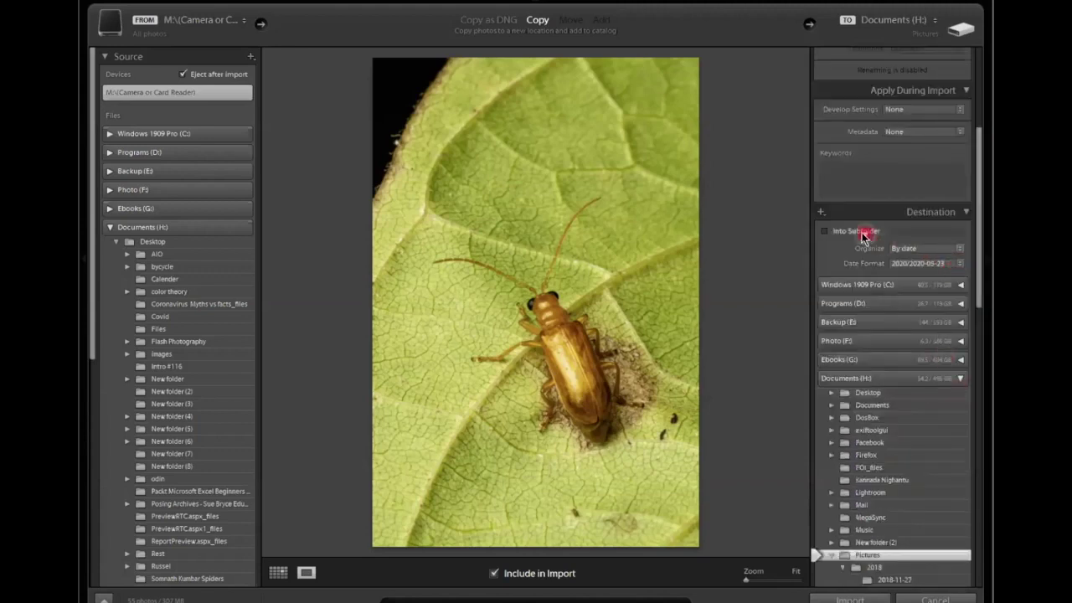
{"action": "left_click", "coordinate": [892, 231]}
{"action": "type", "text": "curfew"}
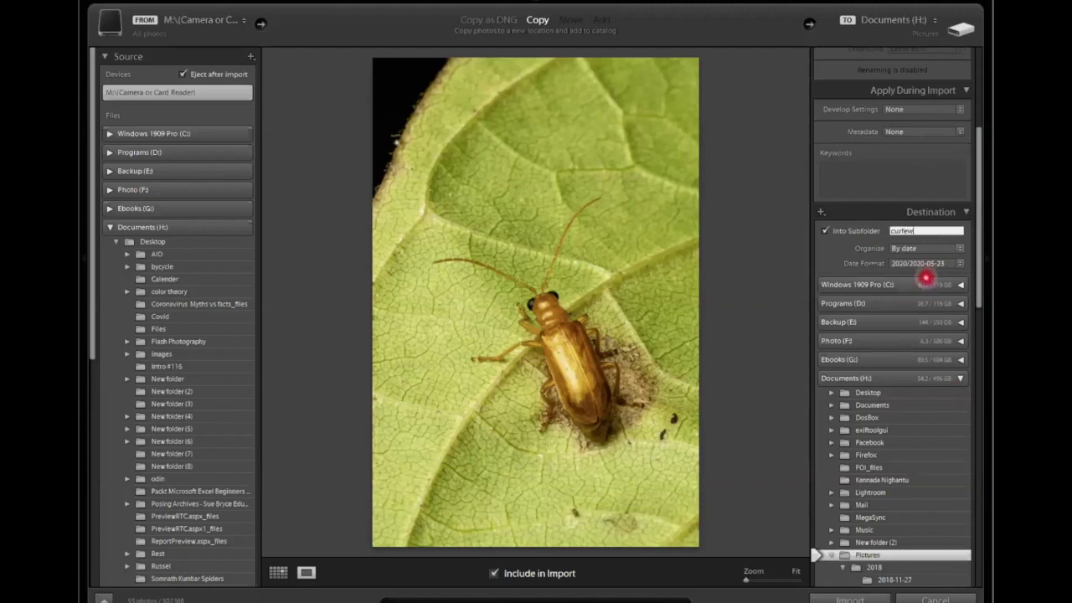
{"action": "type", "text": " capture"}
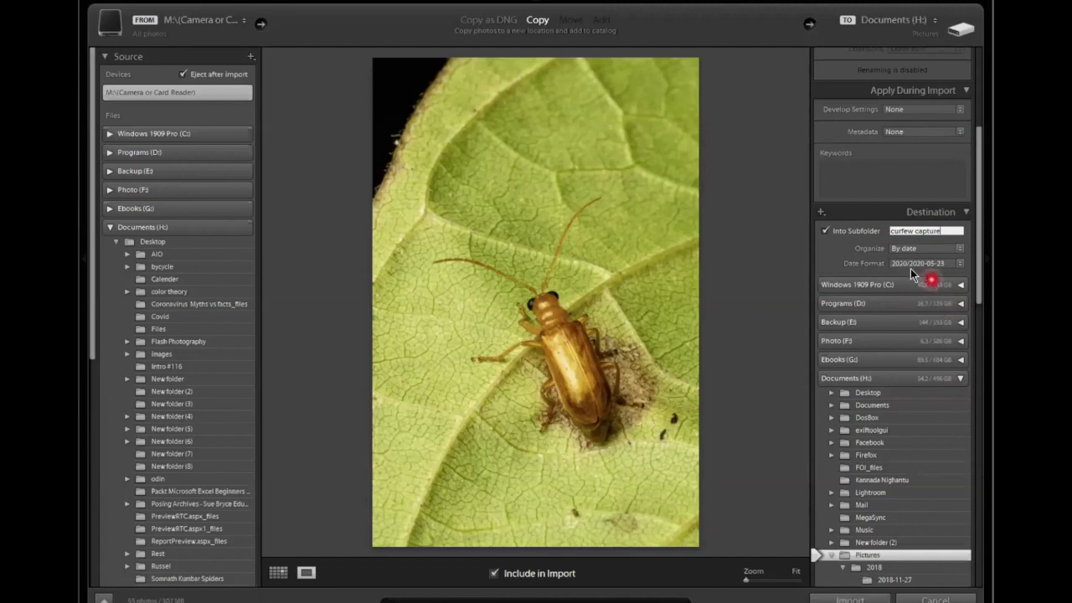
{"action": "left_click", "coordinate": [930, 246]}
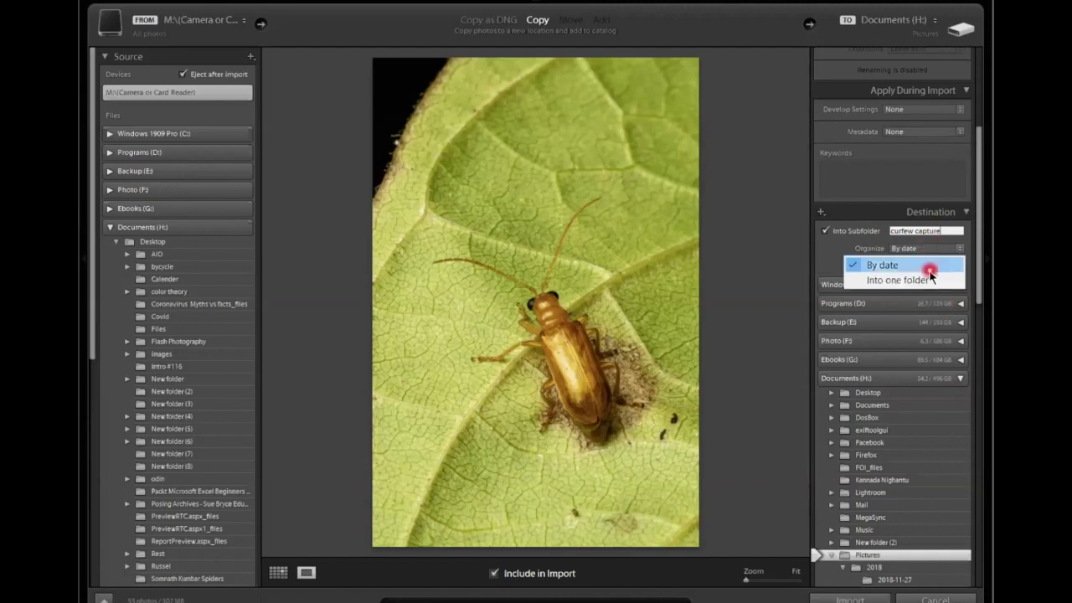
{"action": "left_click", "coordinate": [920, 279]}
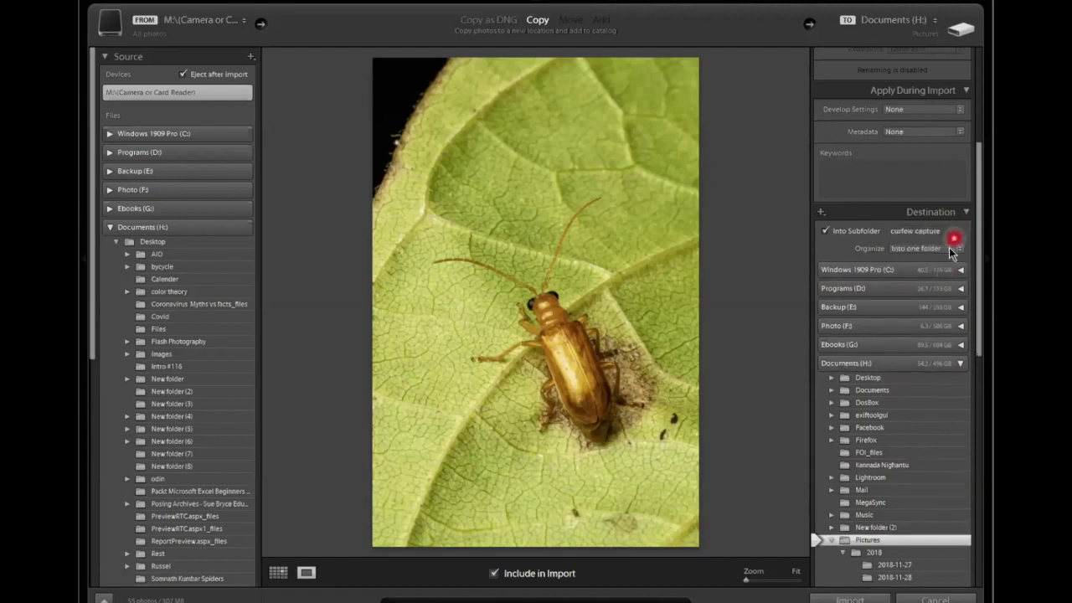
Step: Choose the Photo (F:) drive as the import destination and start the import
{"action": "left_click_drag", "start_coordinate": [980, 278], "coordinate": [983, 447]}
{"action": "scroll", "coordinate": [904, 313], "scroll_direction": "up", "scroll_amount": 10}
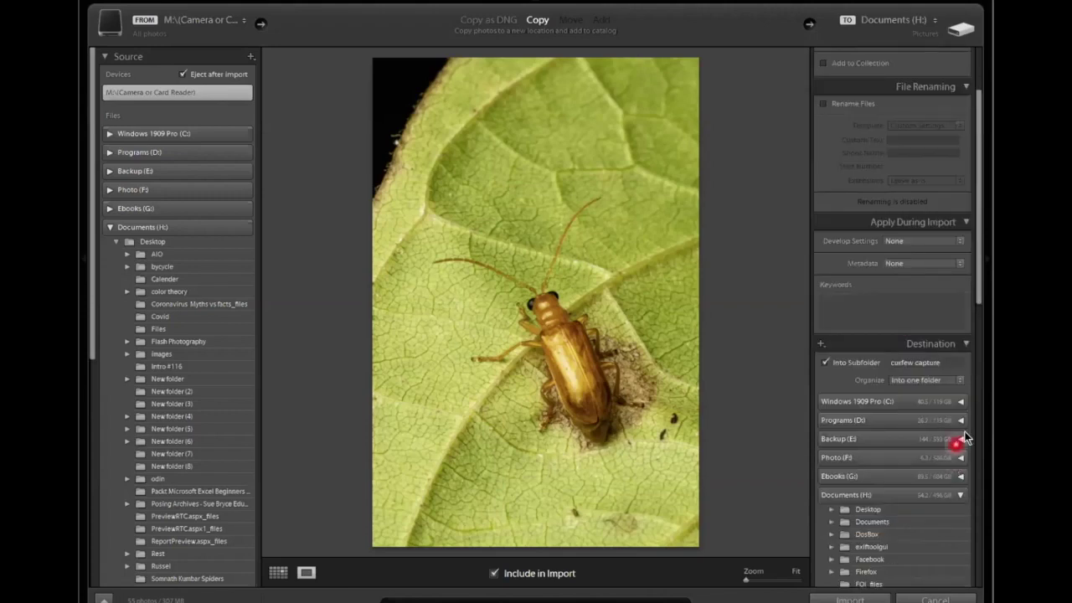
{"action": "left_click", "coordinate": [960, 458]}
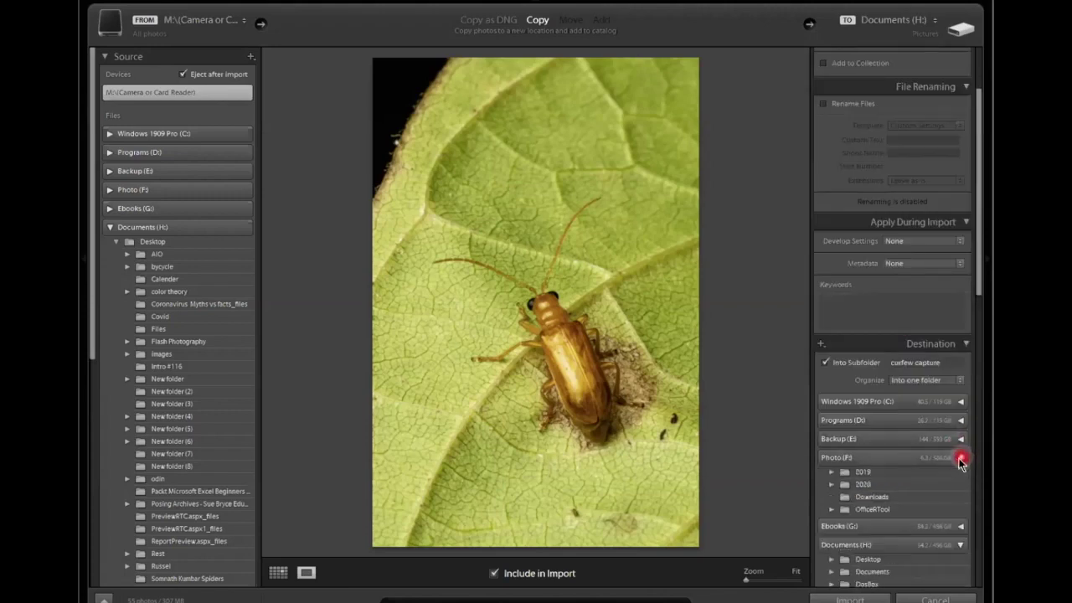
{"action": "left_click", "coordinate": [912, 461]}
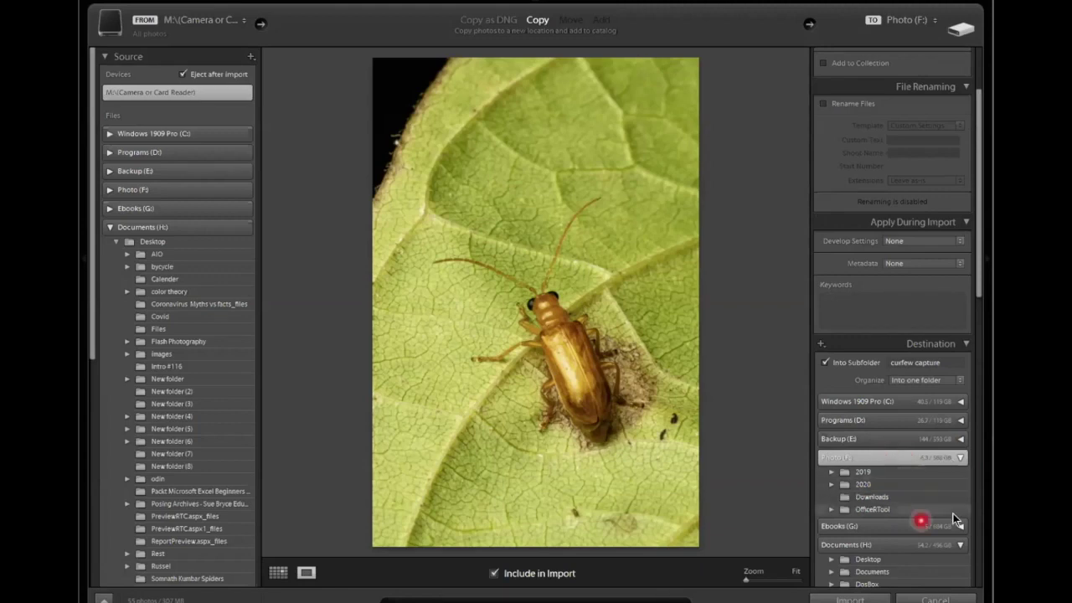
{"action": "left_click", "coordinate": [856, 485]}
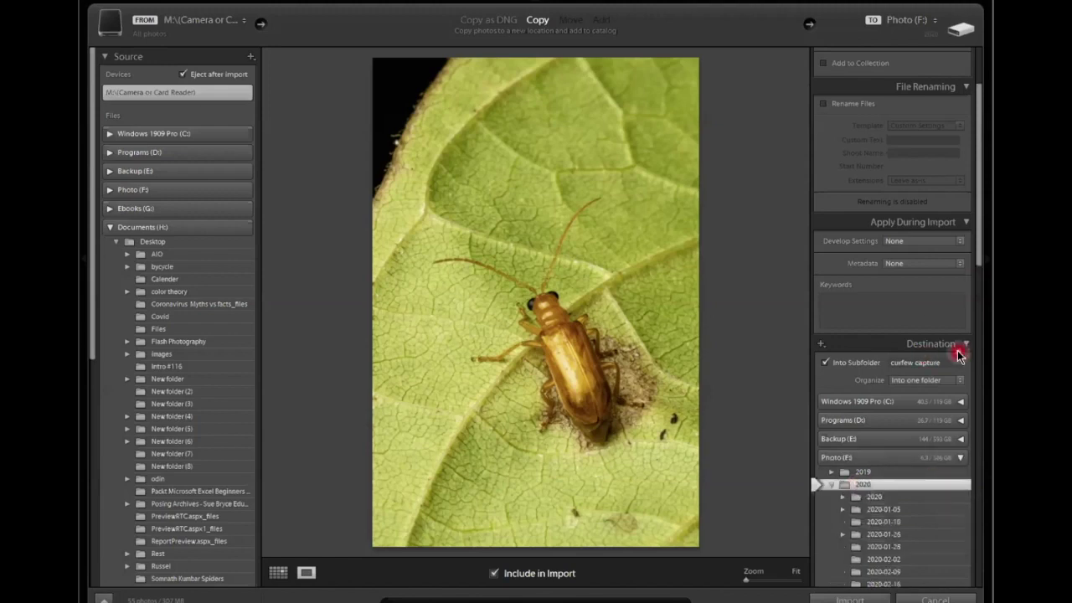
{"action": "left_click", "coordinate": [887, 457]}
{"action": "scroll", "coordinate": [931, 435], "scroll_direction": "down", "scroll_amount": 3}
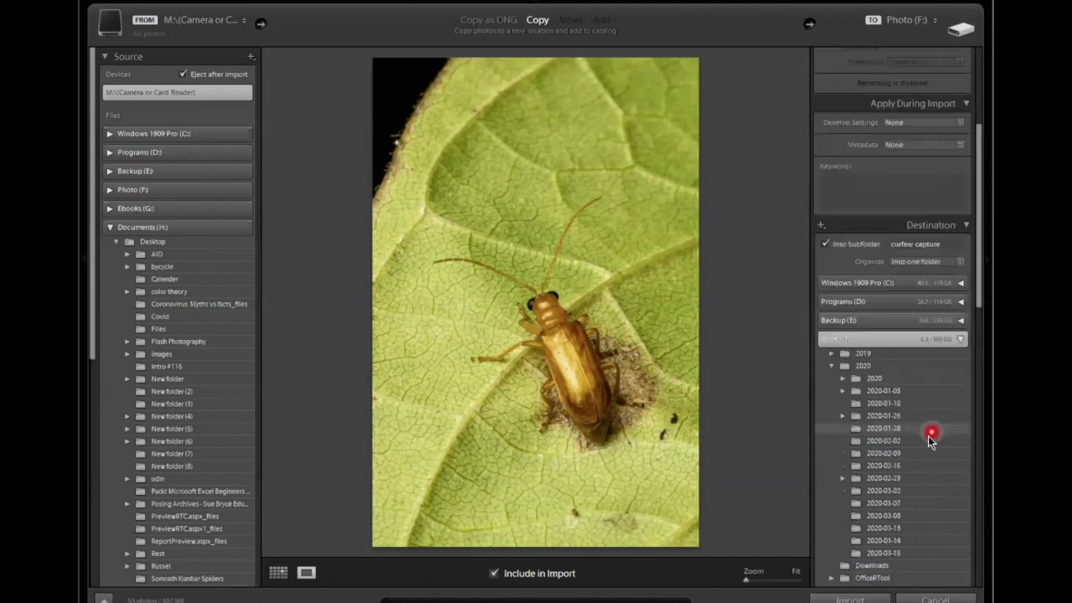
{"action": "scroll", "coordinate": [929, 431], "scroll_direction": "down", "scroll_amount": 9}
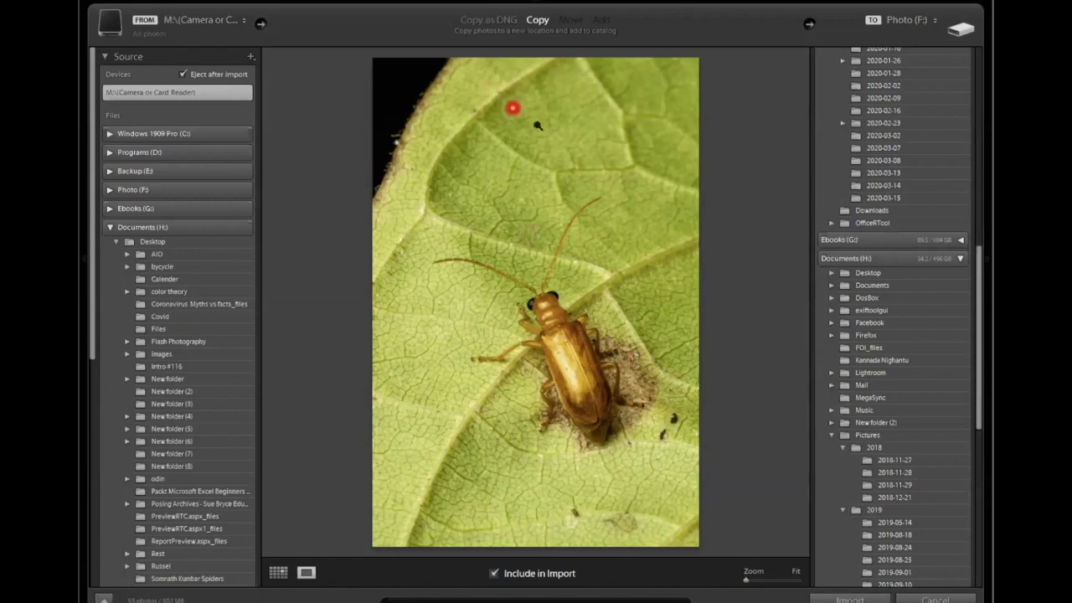
{"action": "left_click", "coordinate": [850, 599]}
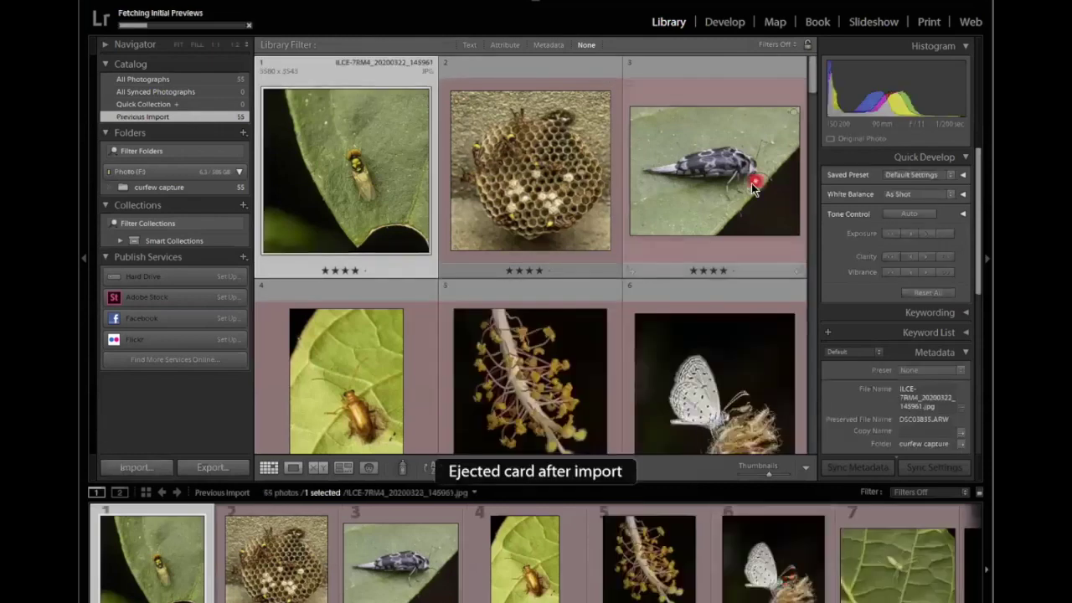
Step: Review the newly imported photos in the grid and clear the star ratings of all of them
{"action": "scroll", "coordinate": [712, 192], "scroll_direction": "down", "scroll_amount": 5}
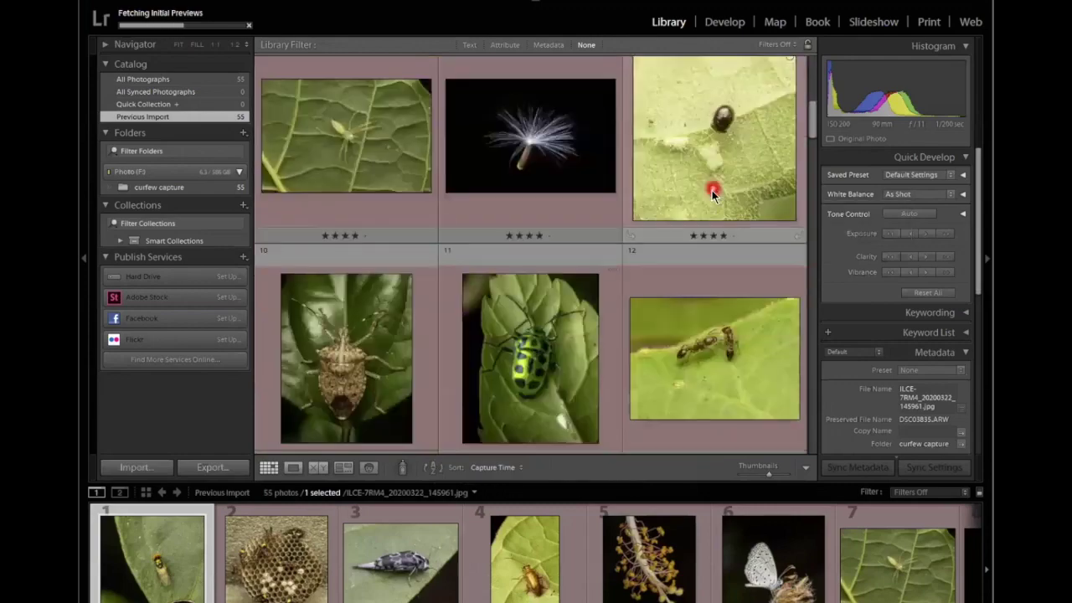
{"action": "scroll", "coordinate": [712, 192], "scroll_direction": "down", "scroll_amount": 20}
{"action": "scroll", "coordinate": [711, 192], "scroll_direction": "up", "scroll_amount": 20}
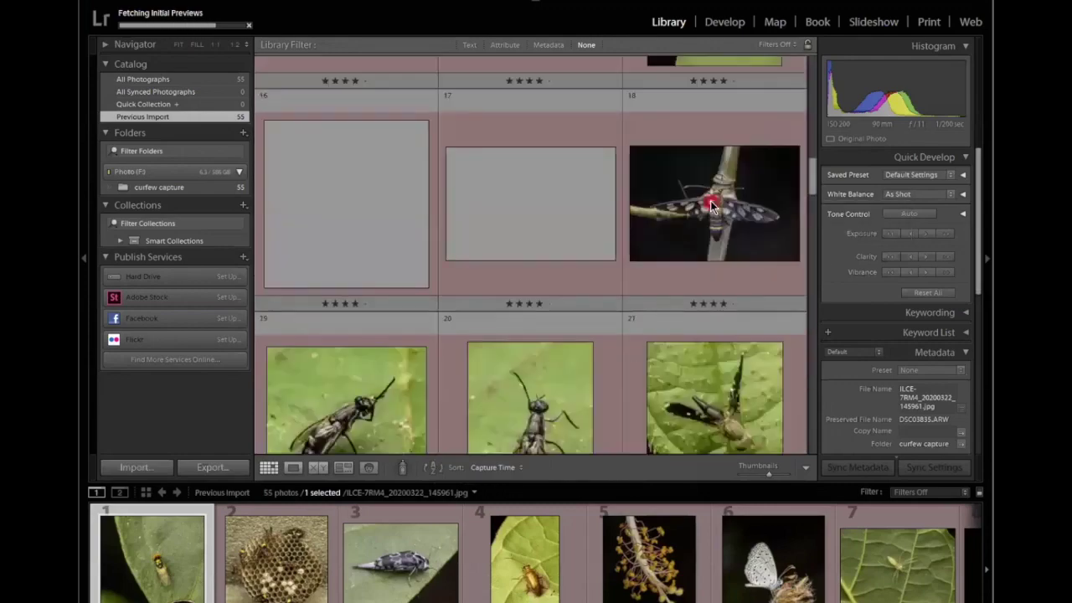
{"action": "scroll", "coordinate": [710, 211], "scroll_direction": "down", "scroll_amount": 20}
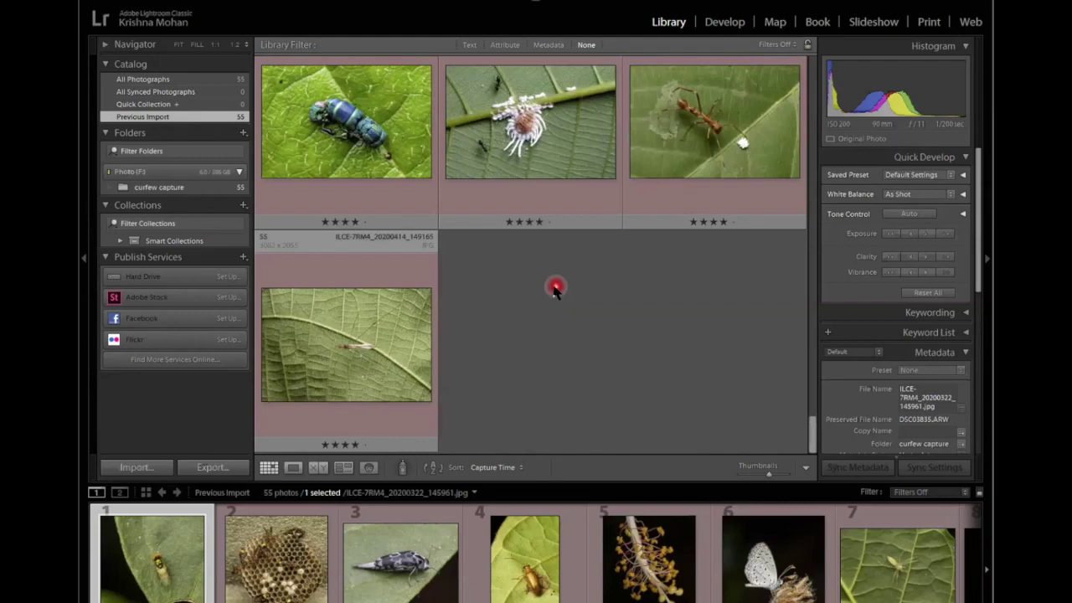
{"action": "scroll", "coordinate": [555, 289], "scroll_direction": "up", "scroll_amount": 15}
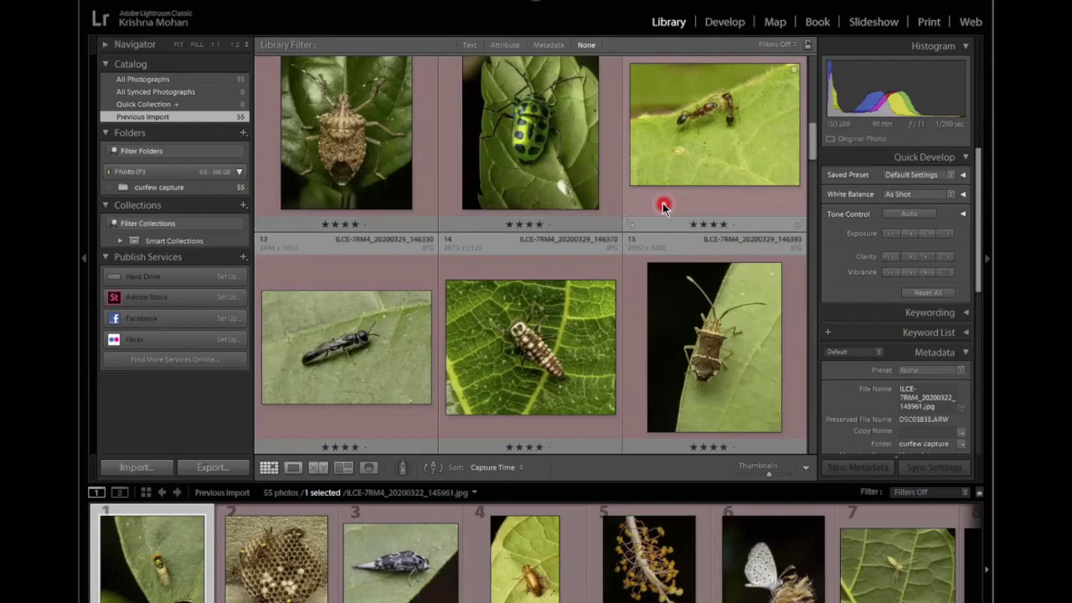
{"action": "key", "text": "ctrl+a"}
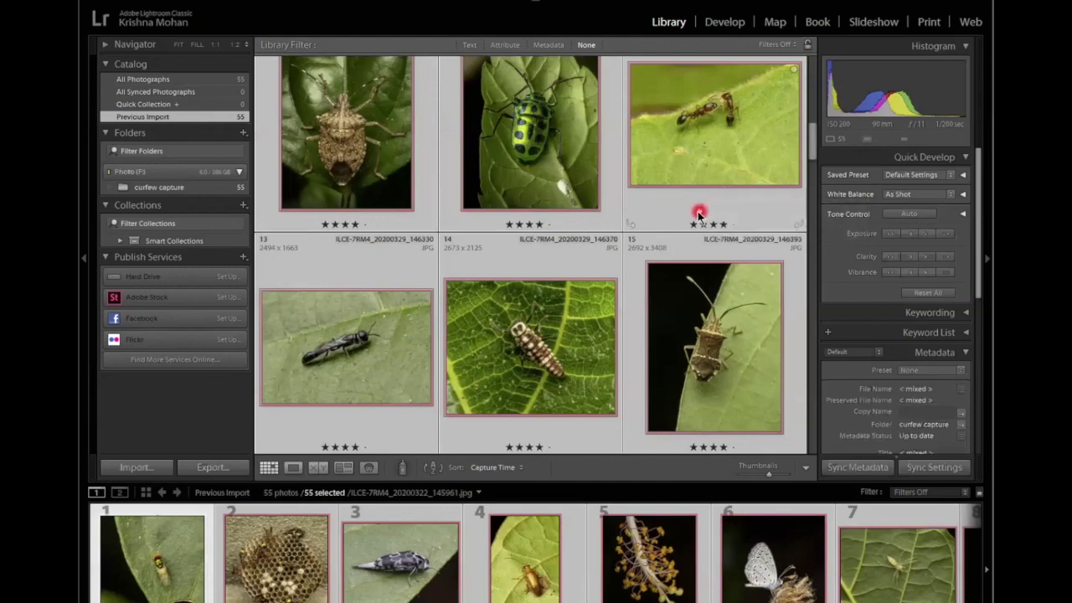
{"action": "key", "text": "0"}
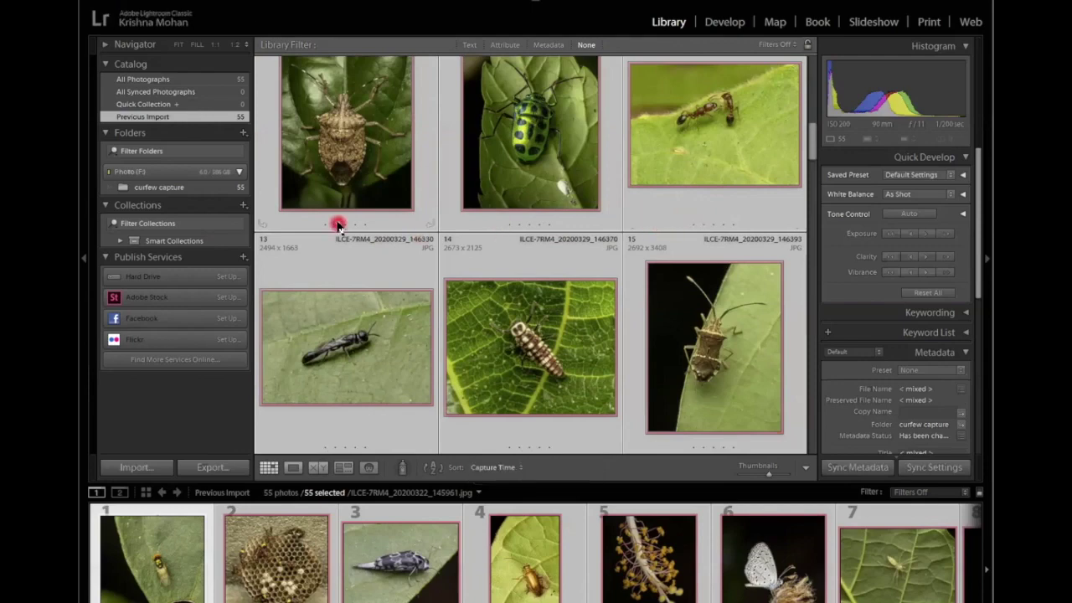
{"action": "scroll", "coordinate": [566, 238], "scroll_direction": "down", "scroll_amount": 5}
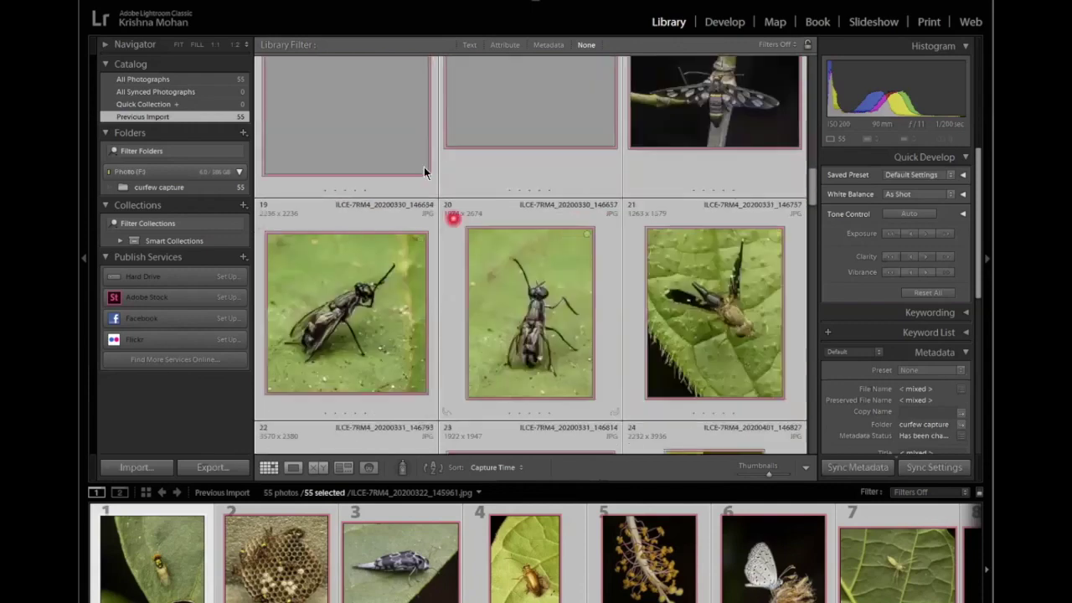
{"action": "scroll", "coordinate": [486, 195], "scroll_direction": "up", "scroll_amount": 15}
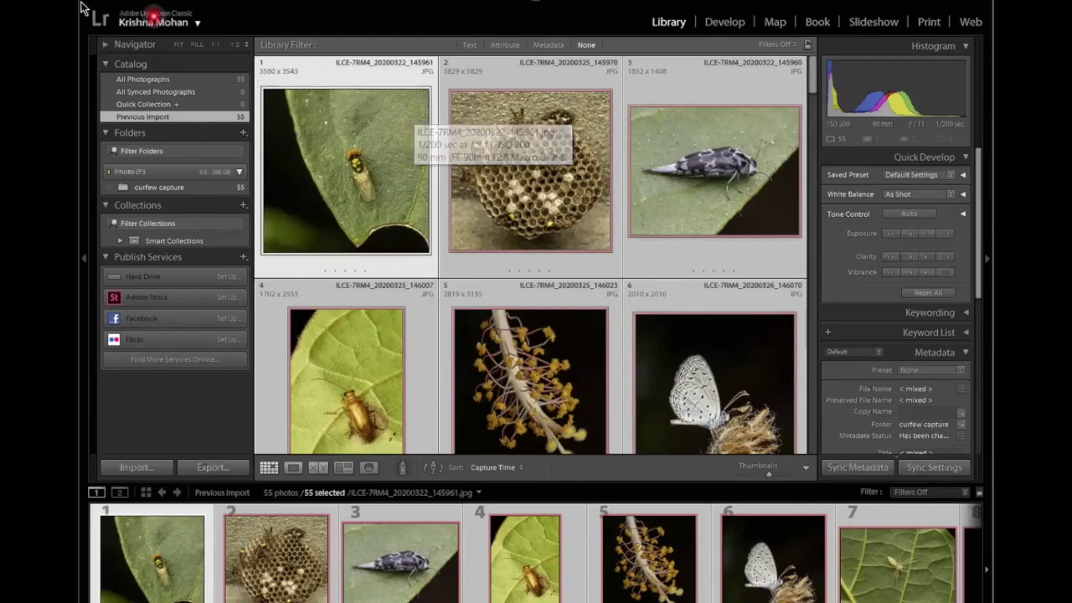
Step: Show the commands for building and discarding standard, 1:1 and smart previews of the selected photos, without running any
{"action": "left_click", "coordinate": [151, 3]}
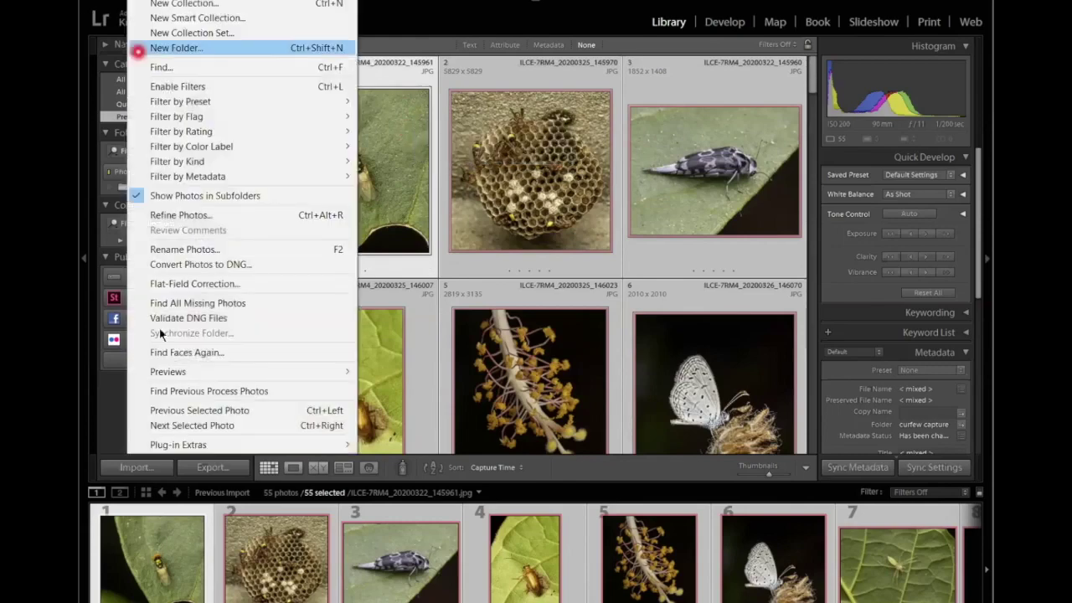
{"action": "mouse_move", "coordinate": [173, 371]}
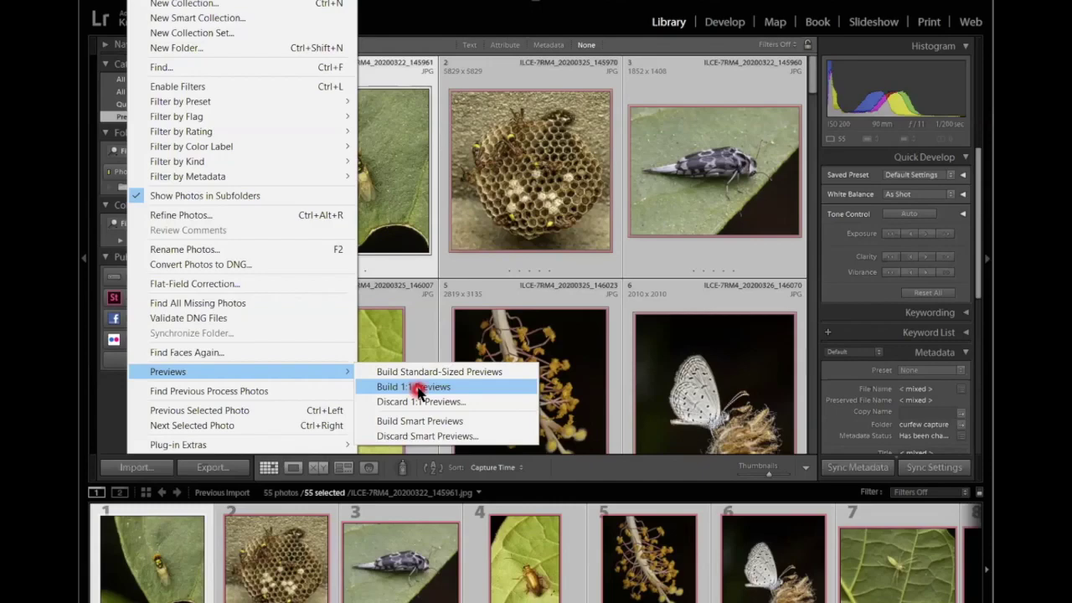
{"action": "left_click", "coordinate": [701, 214]}
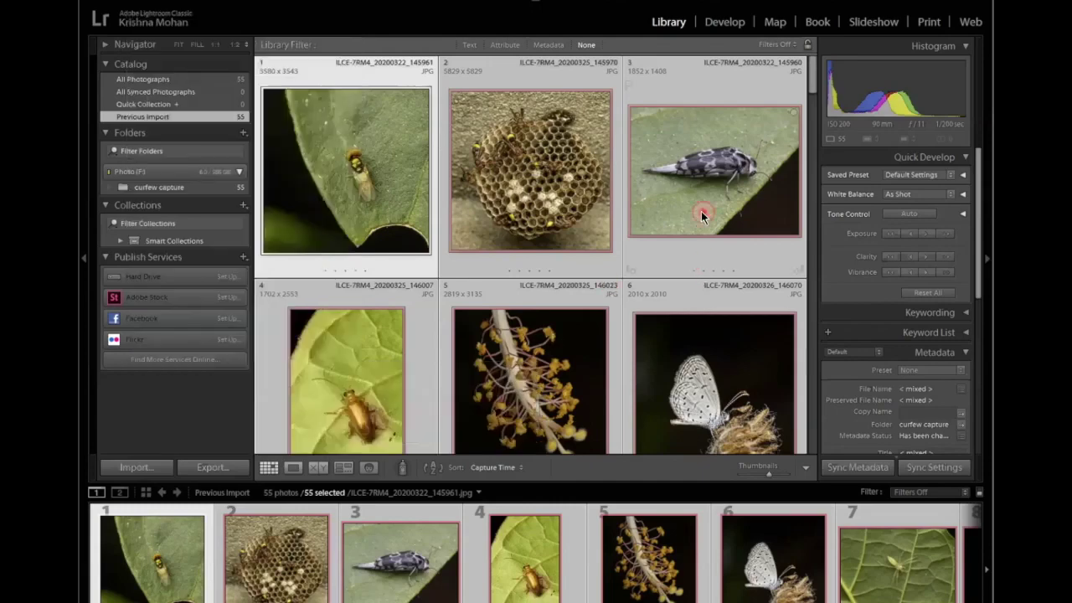
Step: View the third photo enlarged, and show the "curfew capture" folder's photos in the grid
{"action": "double_click", "coordinate": [702, 214]}
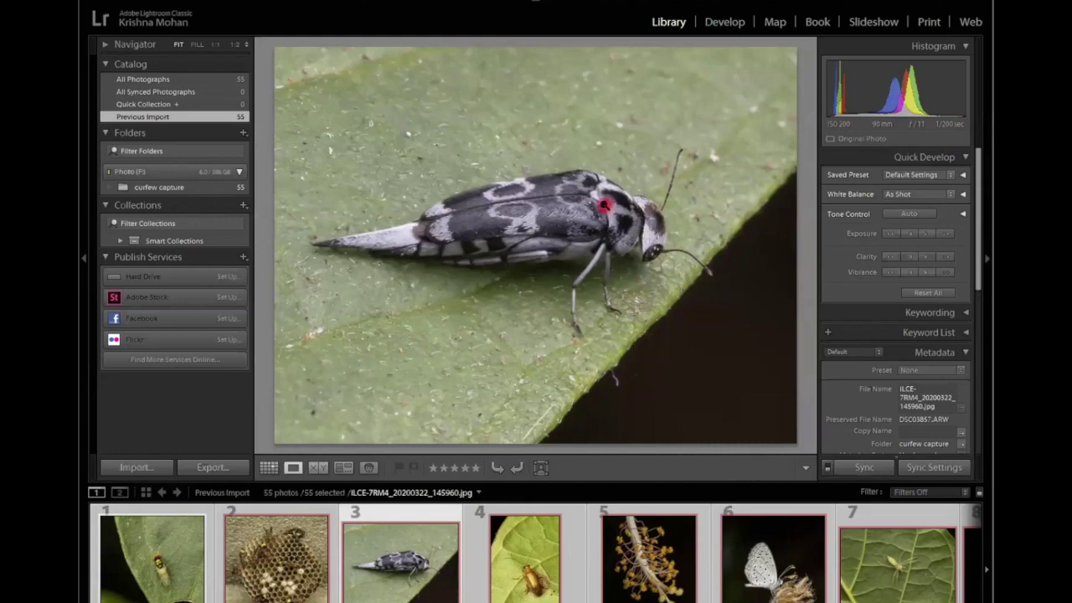
{"action": "left_click", "coordinate": [601, 210]}
{"action": "left_click", "coordinate": [601, 210]}
{"action": "left_click", "coordinate": [178, 184]}
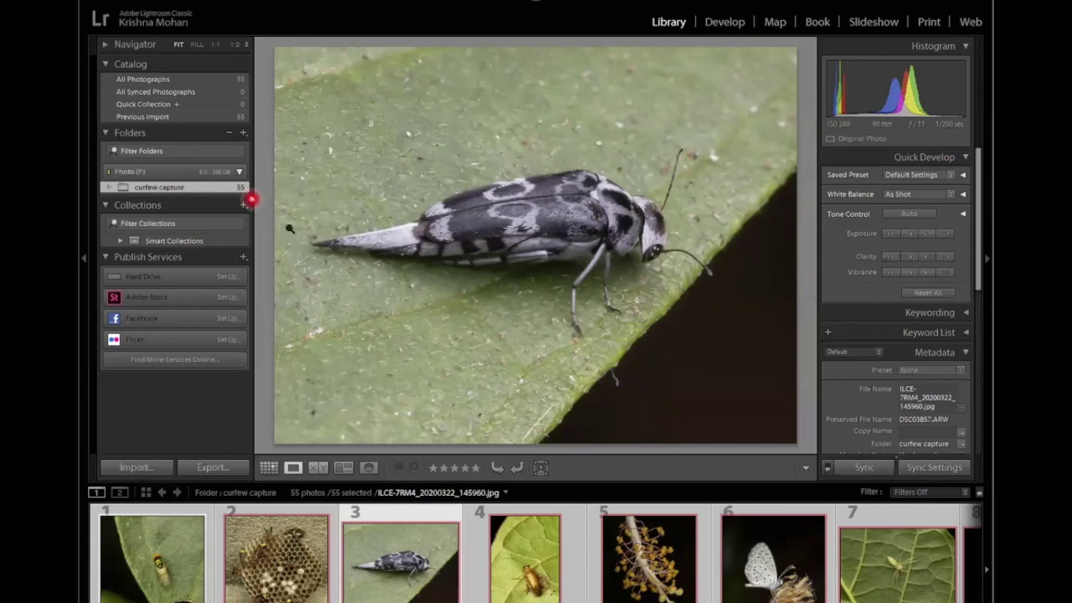
{"action": "key", "text": "g"}
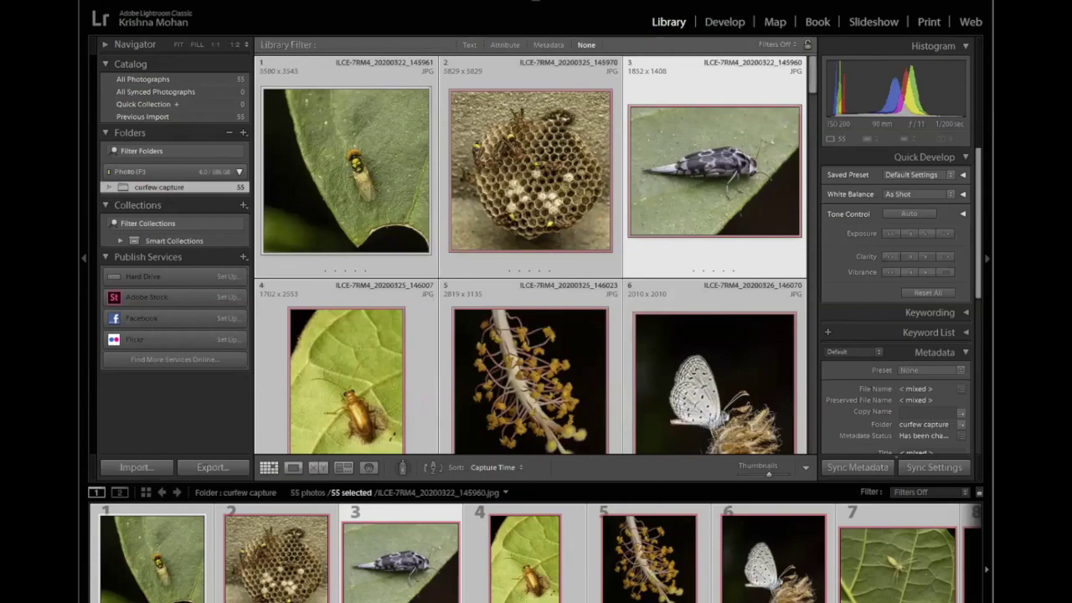
Step: Show the list of recently opened catalogs without switching to another catalog
{"action": "key", "text": "alt+f"}
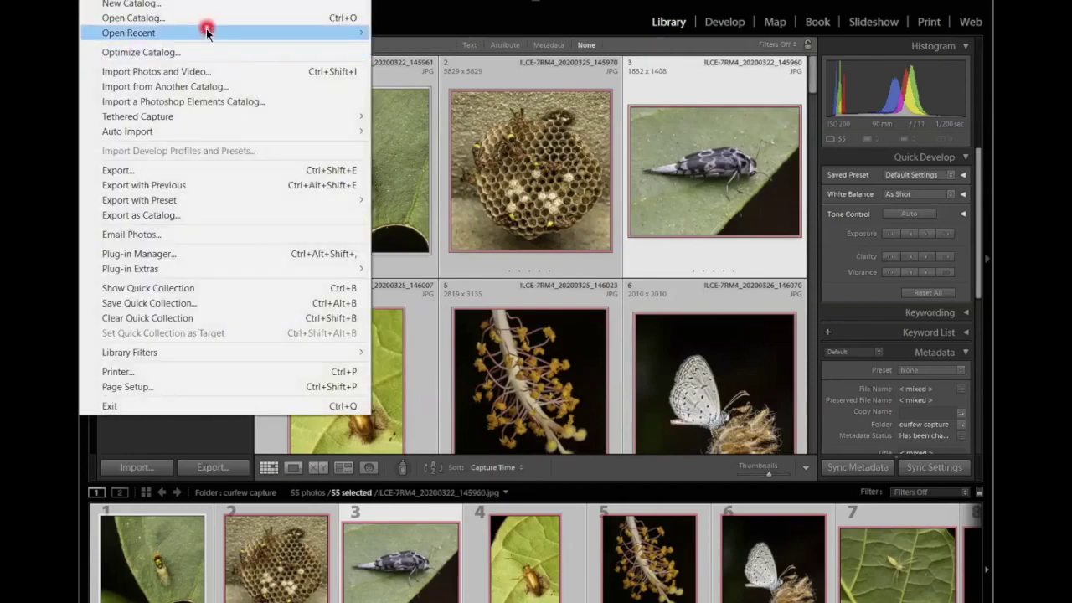
{"action": "mouse_move", "coordinate": [257, 36]}
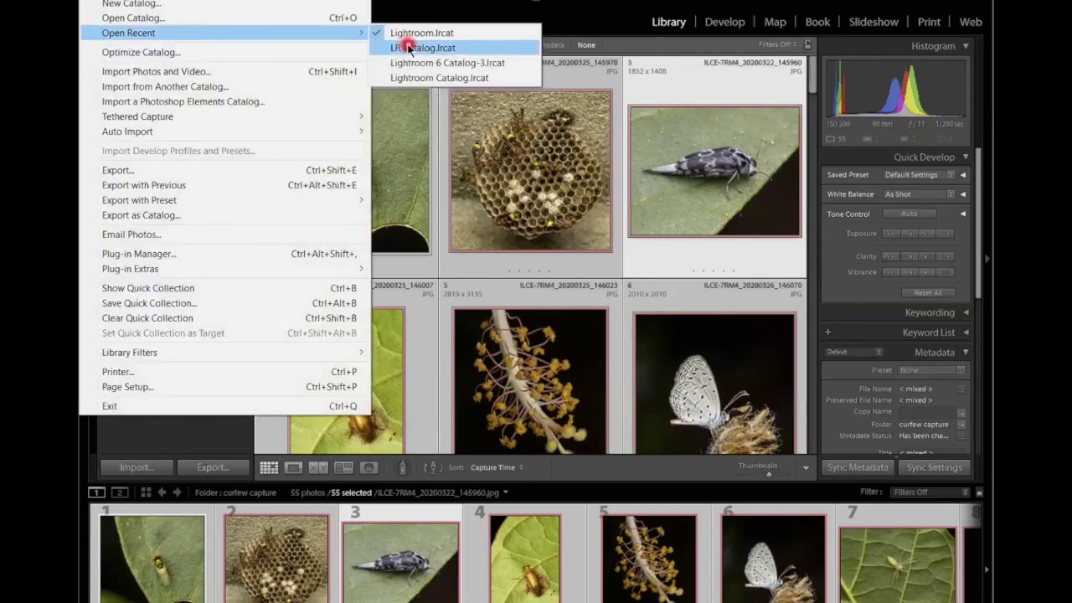
{"action": "mouse_move", "coordinate": [155, 0]}
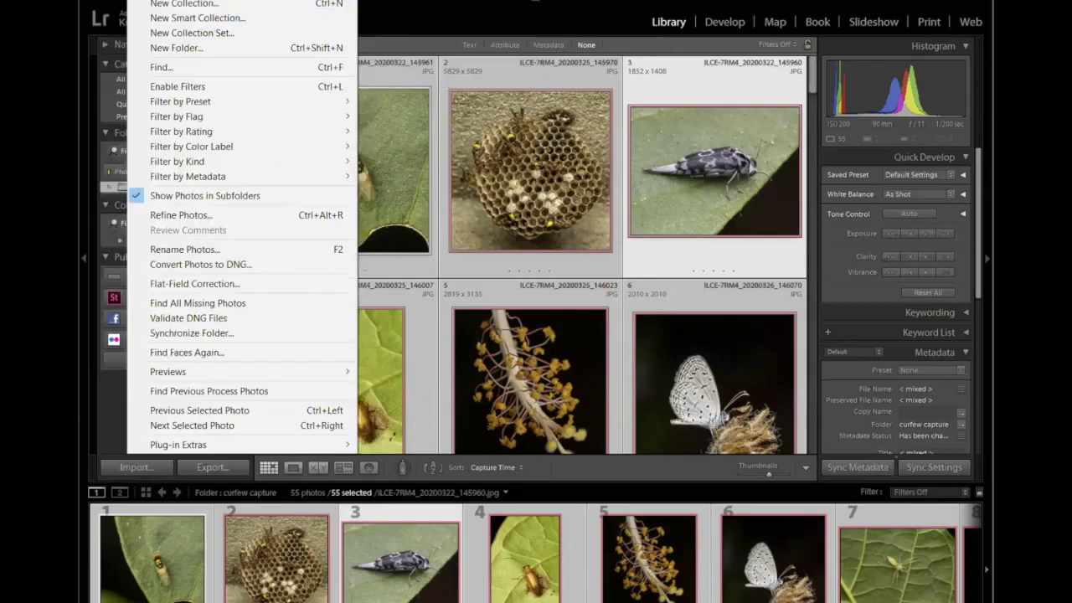
{"action": "key", "text": "Escape"}
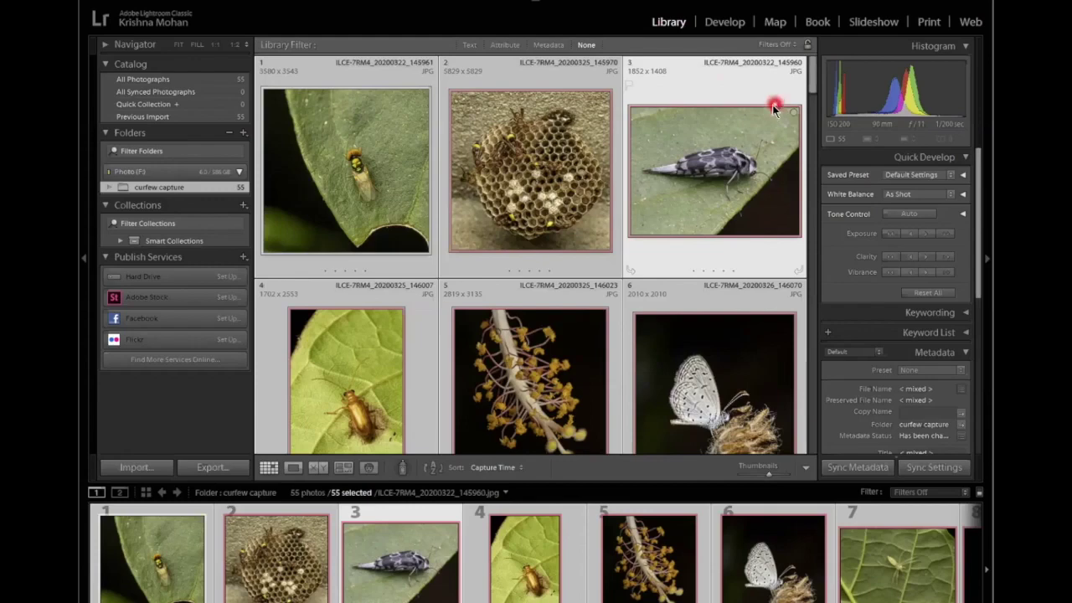
Step: Show All Photographs from the catalog and browse through their thumbnails in the grid
{"action": "left_click", "coordinate": [183, 79]}
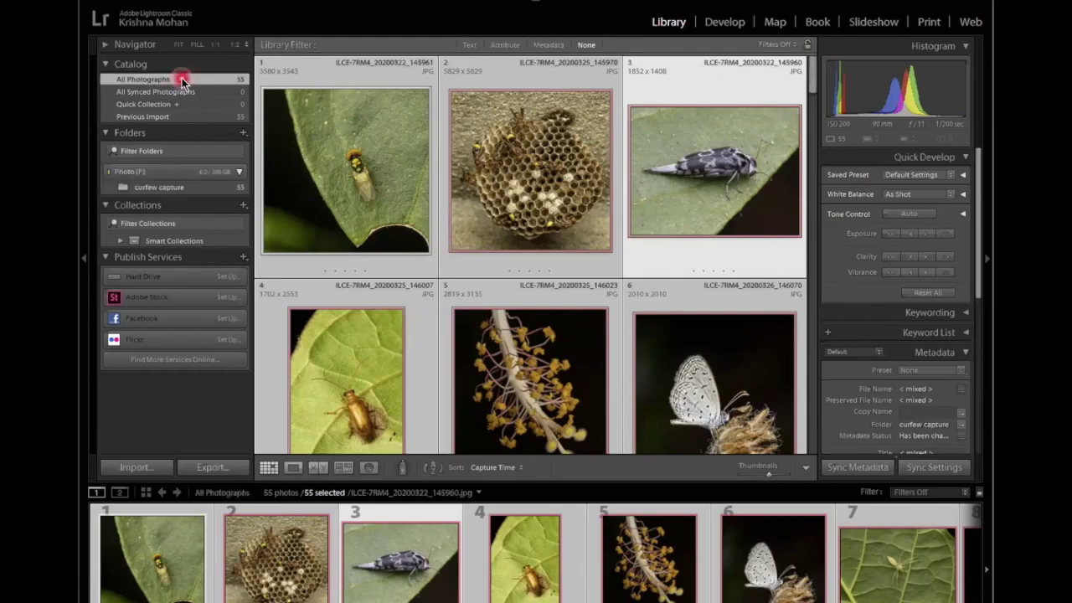
{"action": "scroll", "coordinate": [544, 235], "scroll_direction": "down", "scroll_amount": 8}
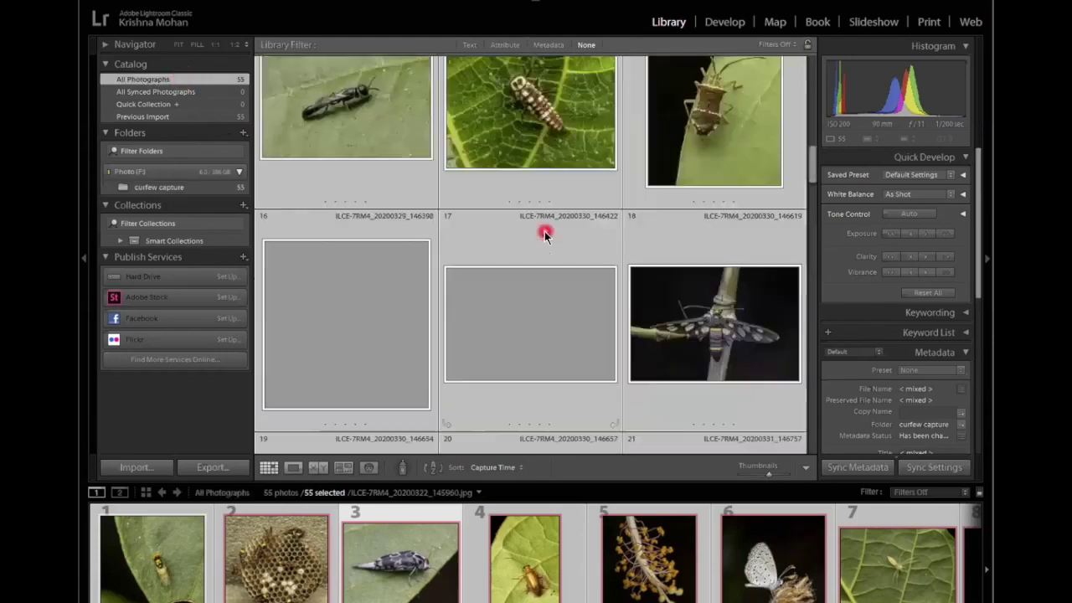
{"action": "scroll", "coordinate": [544, 235], "scroll_direction": "down", "scroll_amount": 5}
{"action": "scroll", "coordinate": [544, 234], "scroll_direction": "up", "scroll_amount": 3}
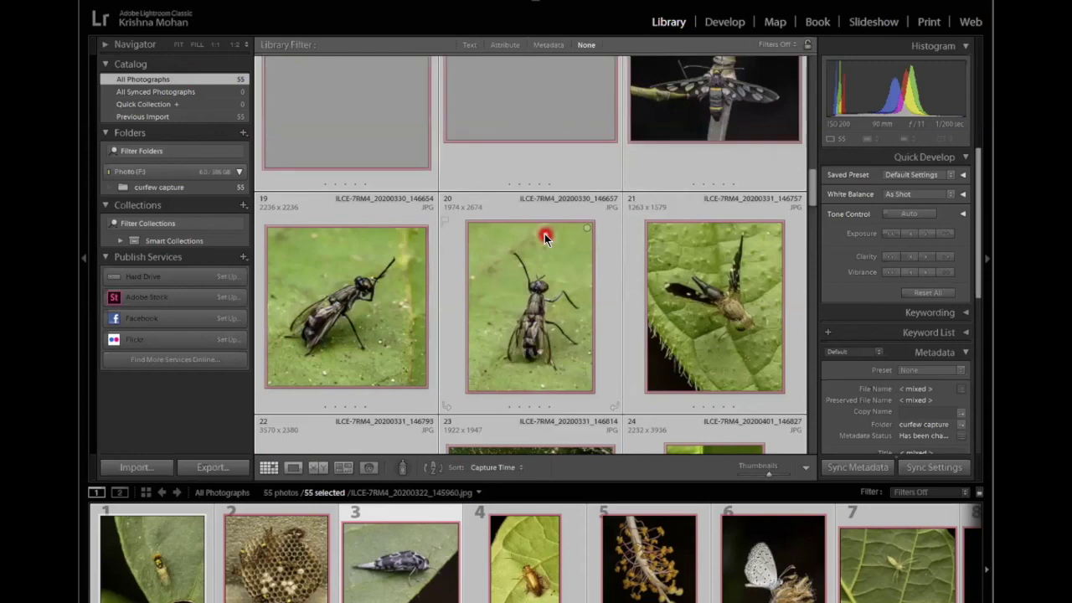
{"action": "scroll", "coordinate": [544, 236], "scroll_direction": "up", "scroll_amount": 4}
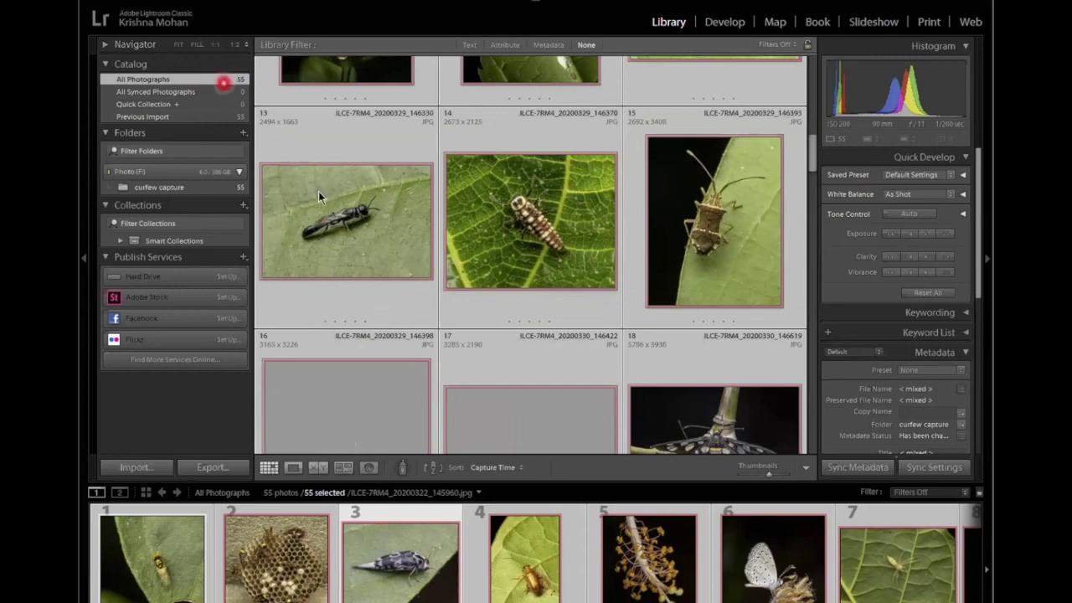
{"action": "scroll", "coordinate": [376, 332], "scroll_direction": "down", "scroll_amount": 3}
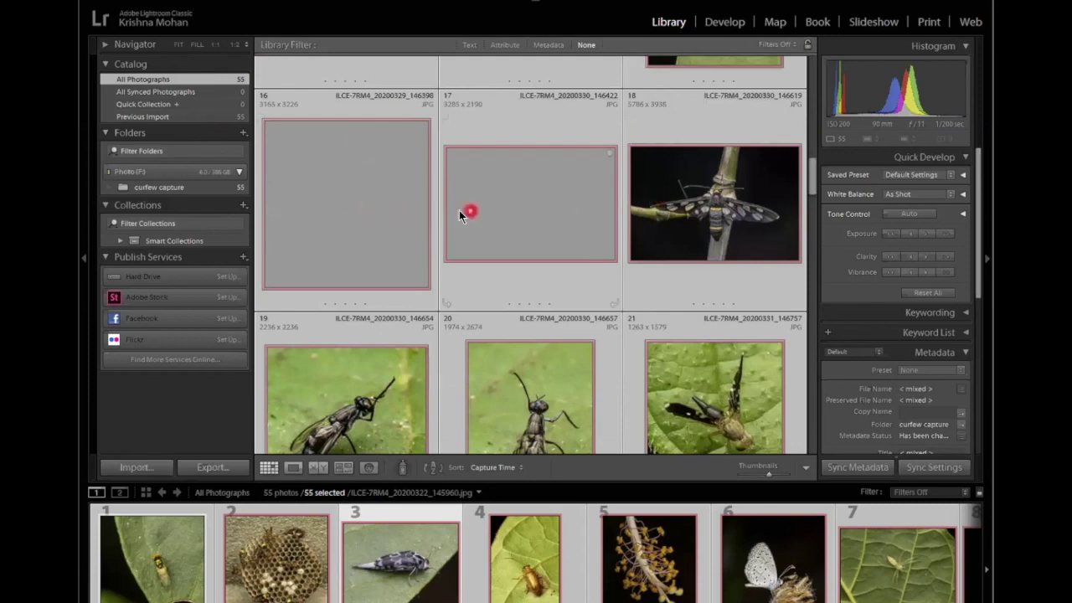
Step: View the white spotted butterfly photo in Loupe view, inspecting its wing at 1:1 before returning to the fitted size
{"action": "double_click", "coordinate": [373, 207]}
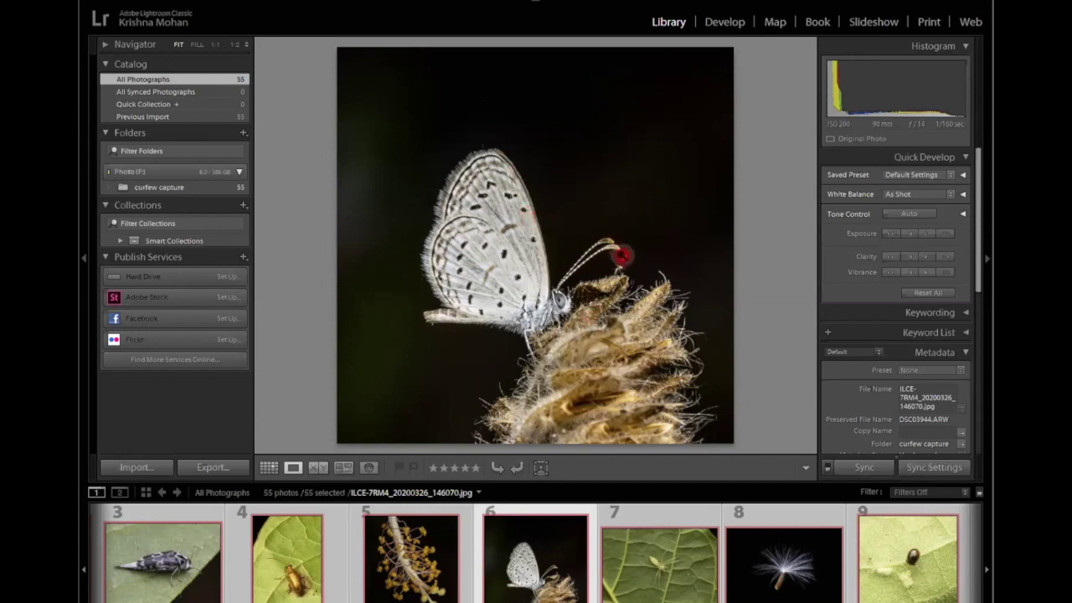
{"action": "left_click", "coordinate": [540, 209]}
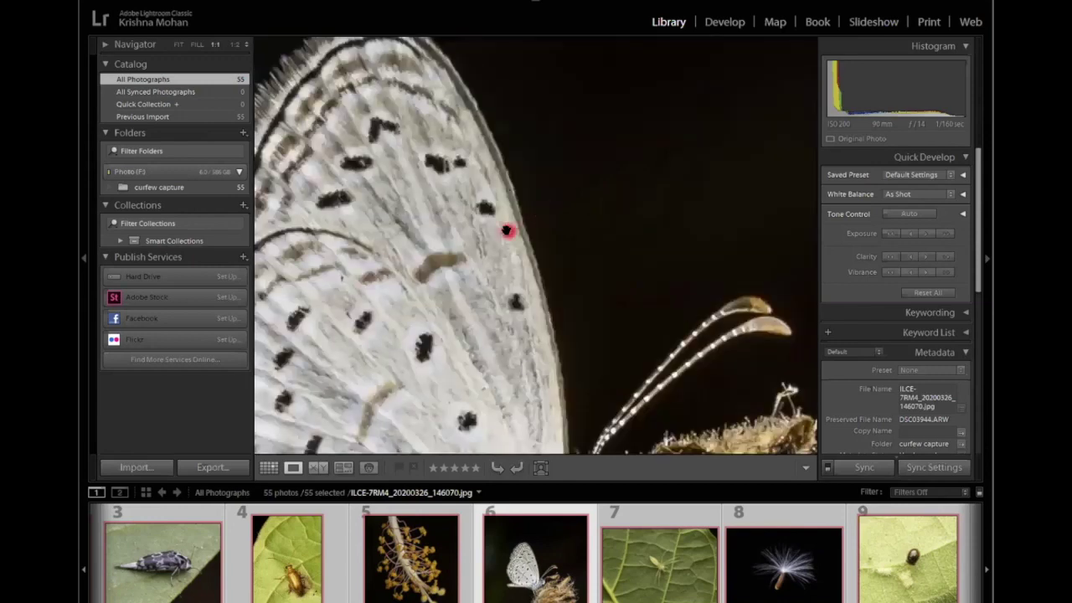
{"action": "left_click", "coordinate": [507, 231]}
{"action": "left_click", "coordinate": [617, 232]}
{"action": "left_click", "coordinate": [605, 238]}
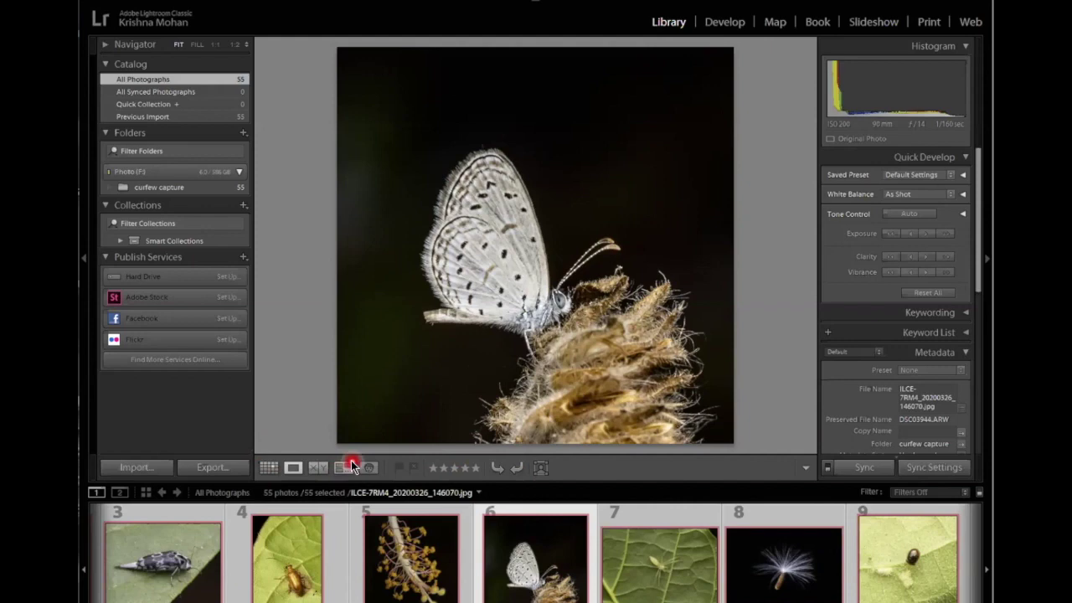
Step: Hide all surrounding panels while viewing the butterfly photo, and return to the enlarged thumbnail grid
{"action": "left_click", "coordinate": [355, 395]}
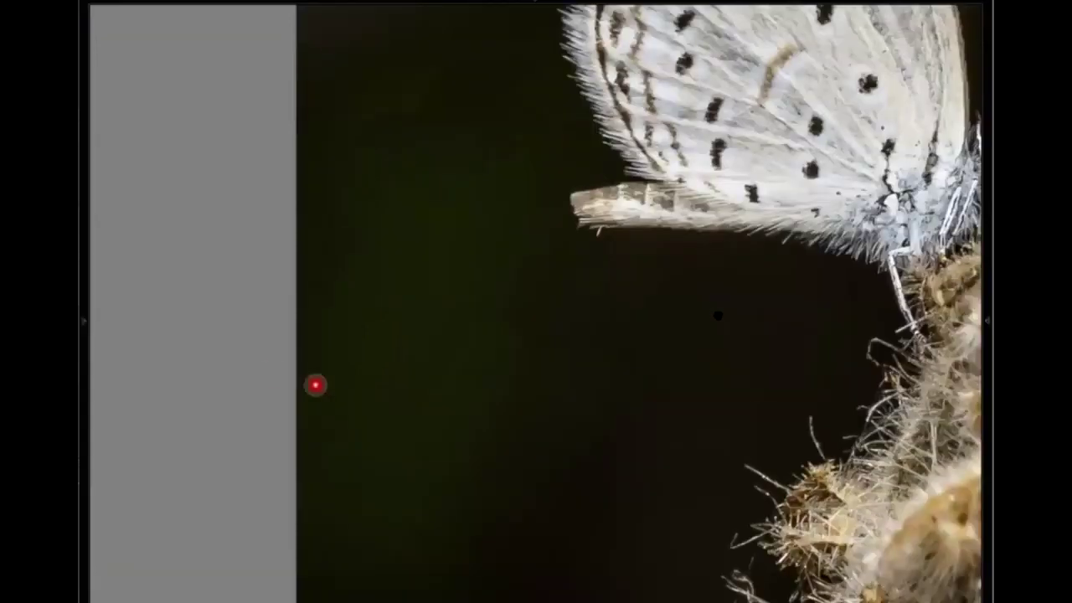
{"action": "key", "text": "shift+Tab"}
{"action": "left_click", "coordinate": [720, 316]}
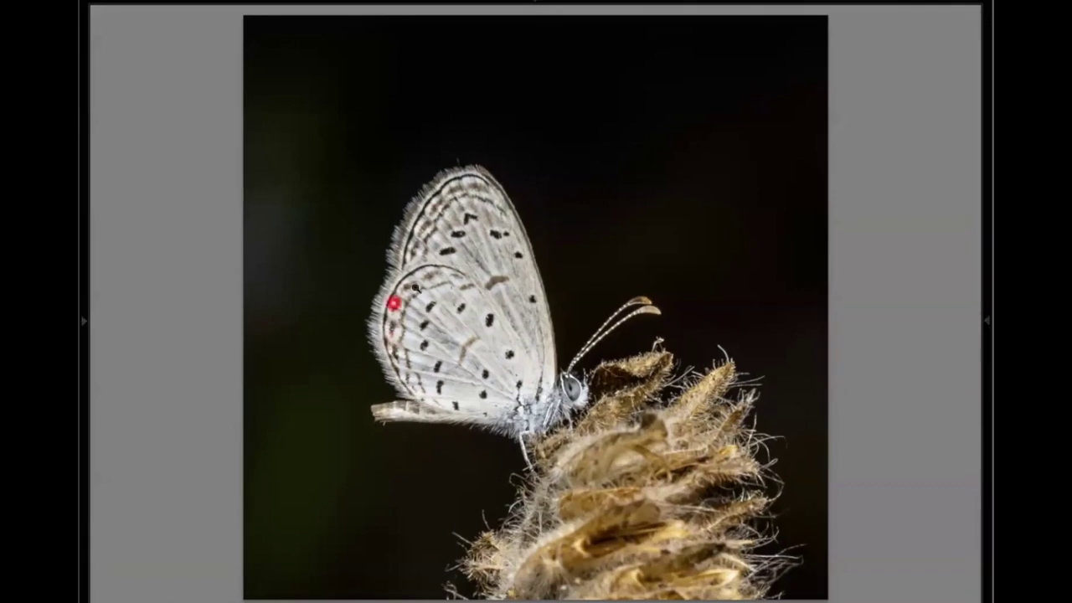
{"action": "key", "text": "g"}
{"action": "key", "text": "j"}
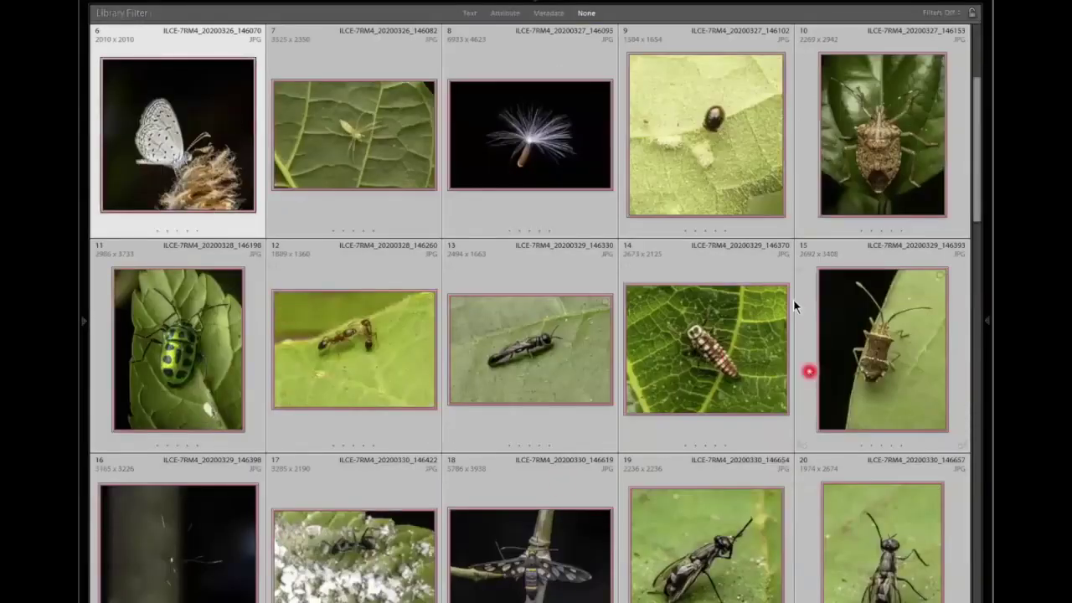
{"action": "mouse_move", "coordinate": [741, 367]}
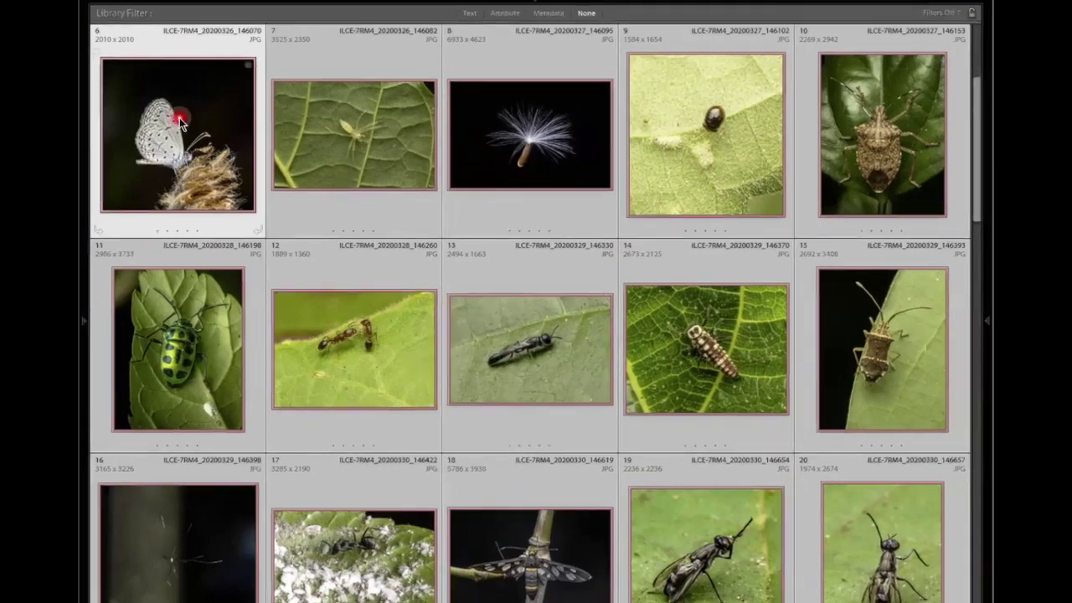
Step: Open the butterfly photo in Loupe view, switch repeatedly between fitted and 1:1 zoom, and return to the grid
{"action": "double_click", "coordinate": [180, 117]}
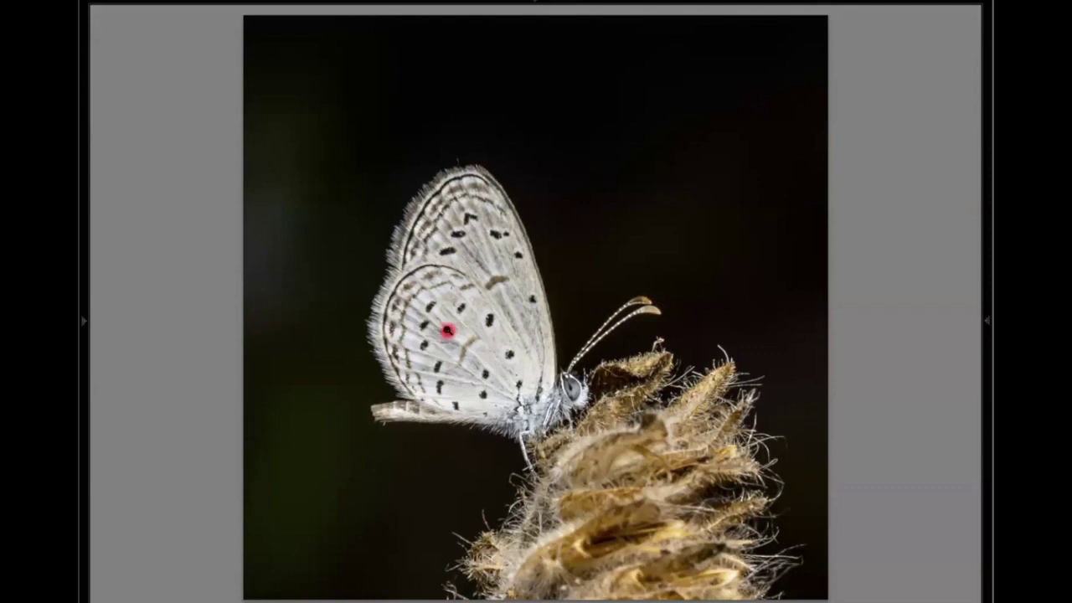
{"action": "left_click", "coordinate": [426, 364]}
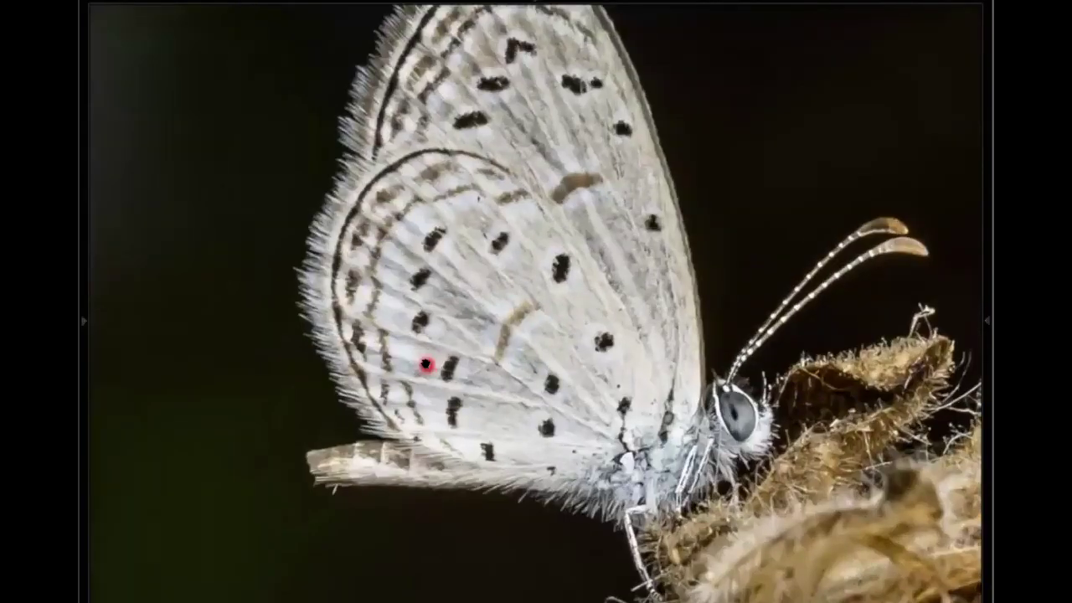
{"action": "left_click", "coordinate": [426, 364]}
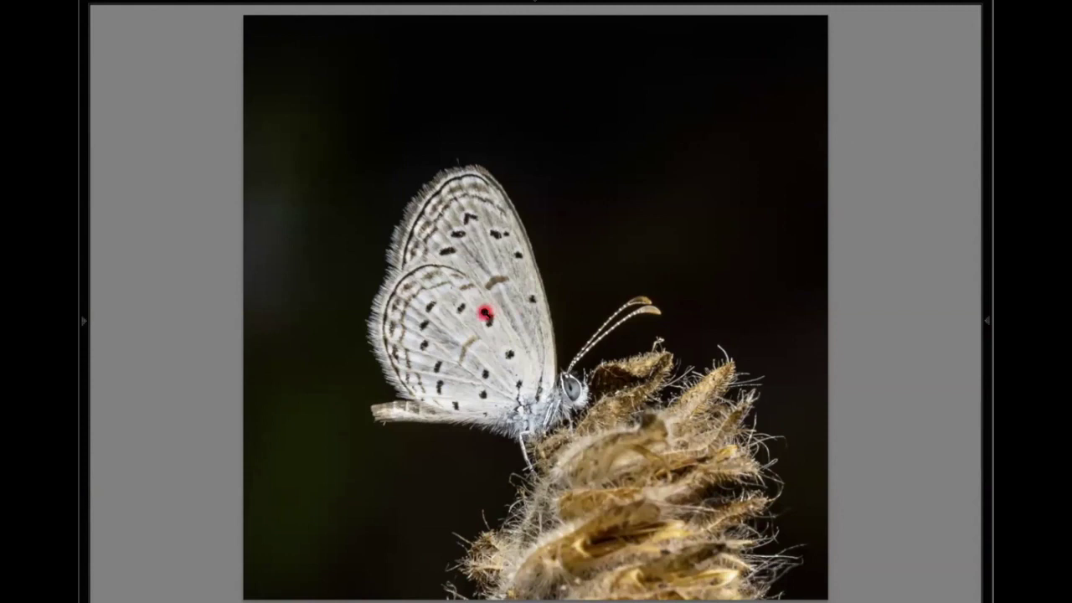
{"action": "left_click", "coordinate": [484, 312]}
{"action": "left_click", "coordinate": [484, 312]}
{"action": "left_click", "coordinate": [484, 312]}
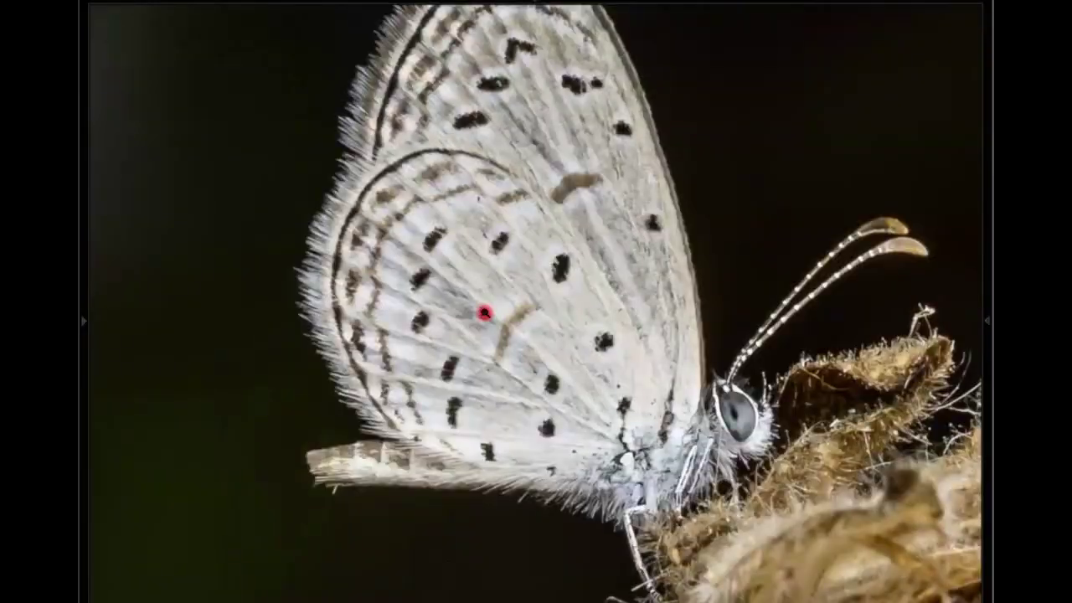
{"action": "left_click", "coordinate": [484, 312]}
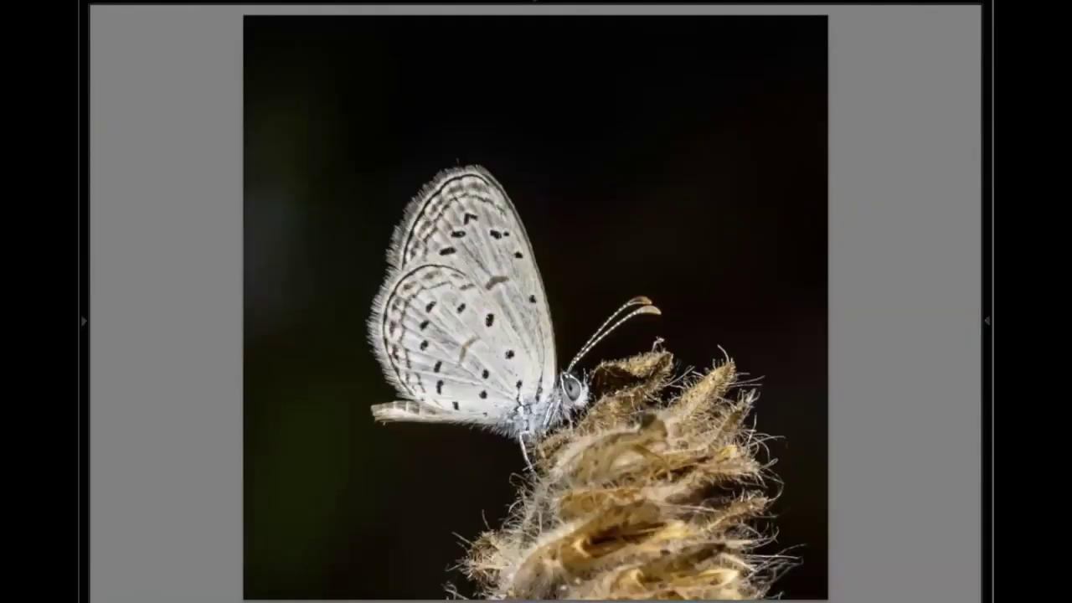
{"action": "key", "text": "g"}
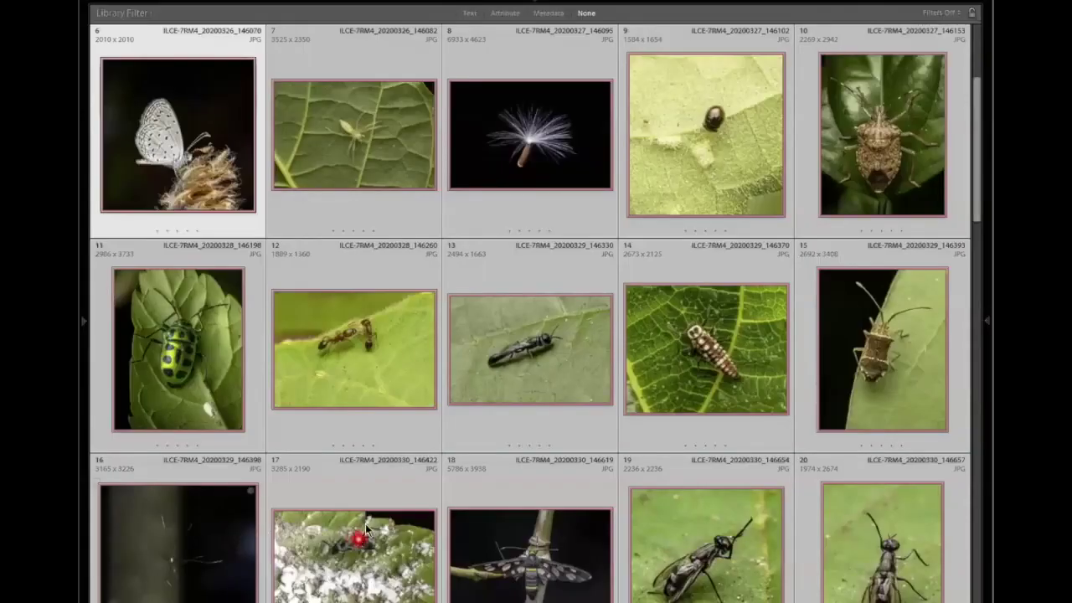
Step: Select only the two black fly photos, numbers 19 and 20, and display them side by side in Compare view
{"action": "left_click", "coordinate": [369, 379]}
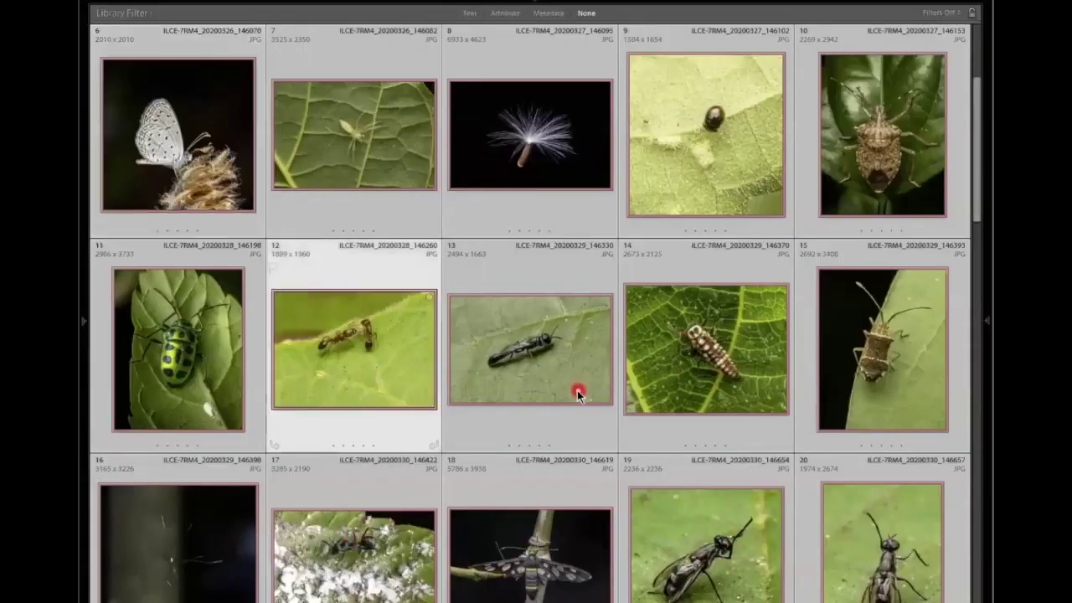
{"action": "scroll", "coordinate": [578, 391], "scroll_direction": "down", "scroll_amount": 2}
{"action": "left_click", "coordinate": [752, 402]}
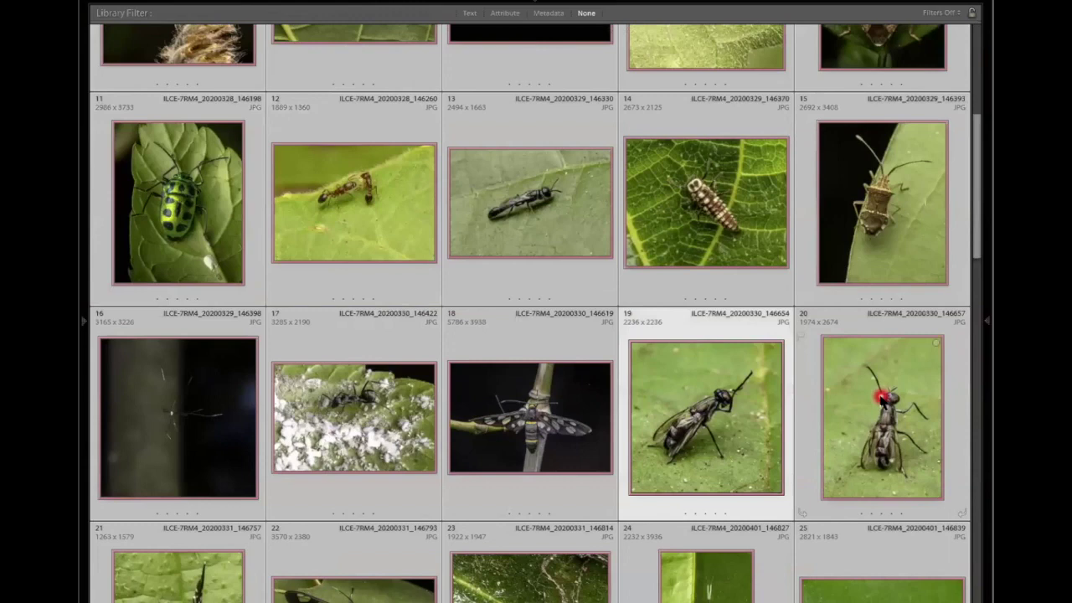
{"action": "left_click", "coordinate": [880, 397], "text": "ctrl"}
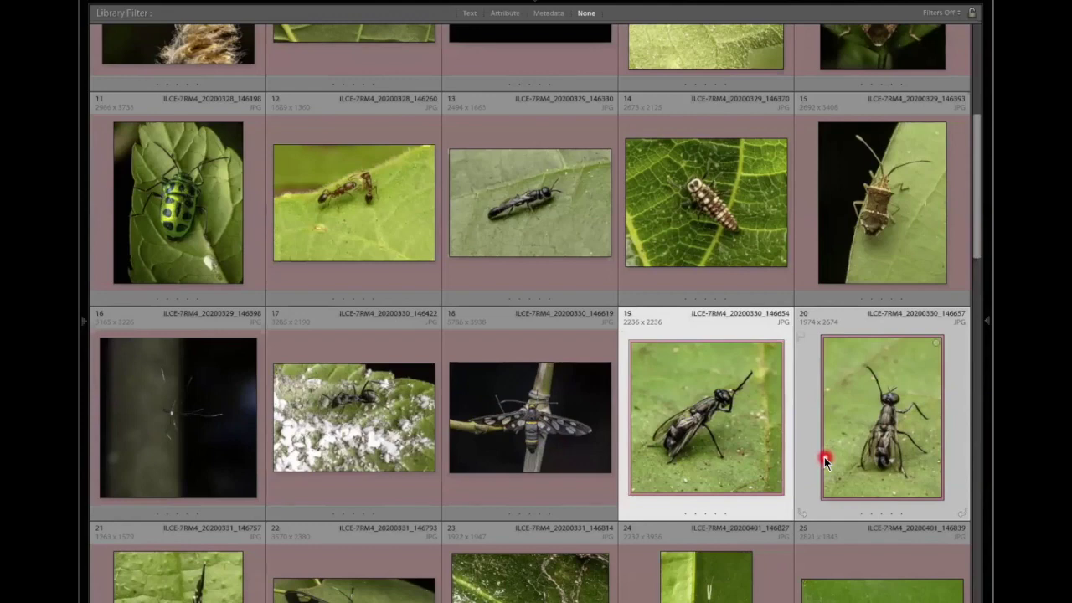
{"action": "mouse_move", "coordinate": [824, 457]}
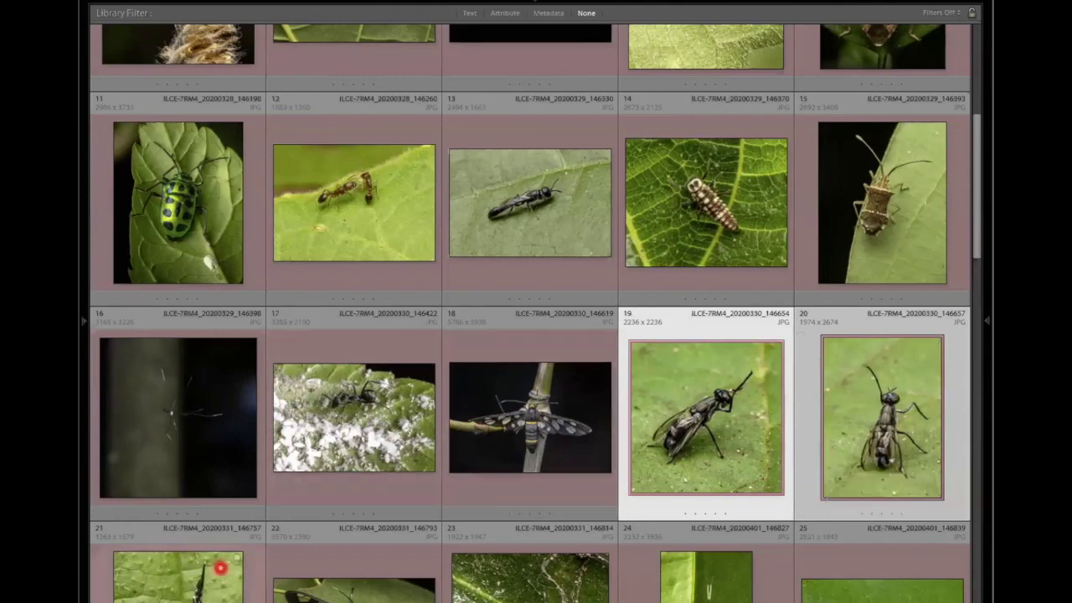
{"action": "key", "text": "c"}
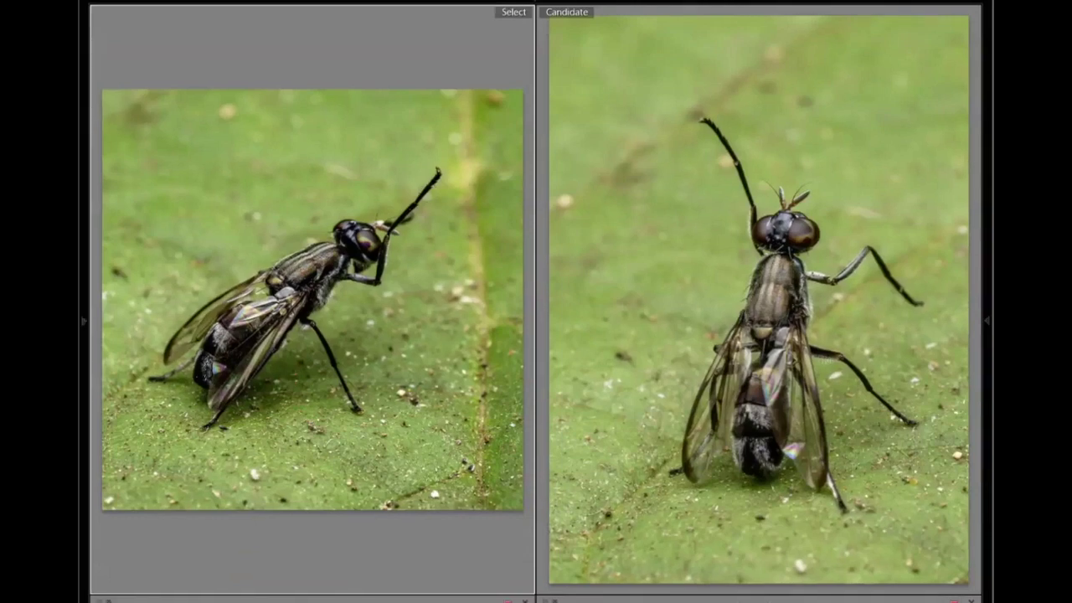
{"action": "key", "text": "e"}
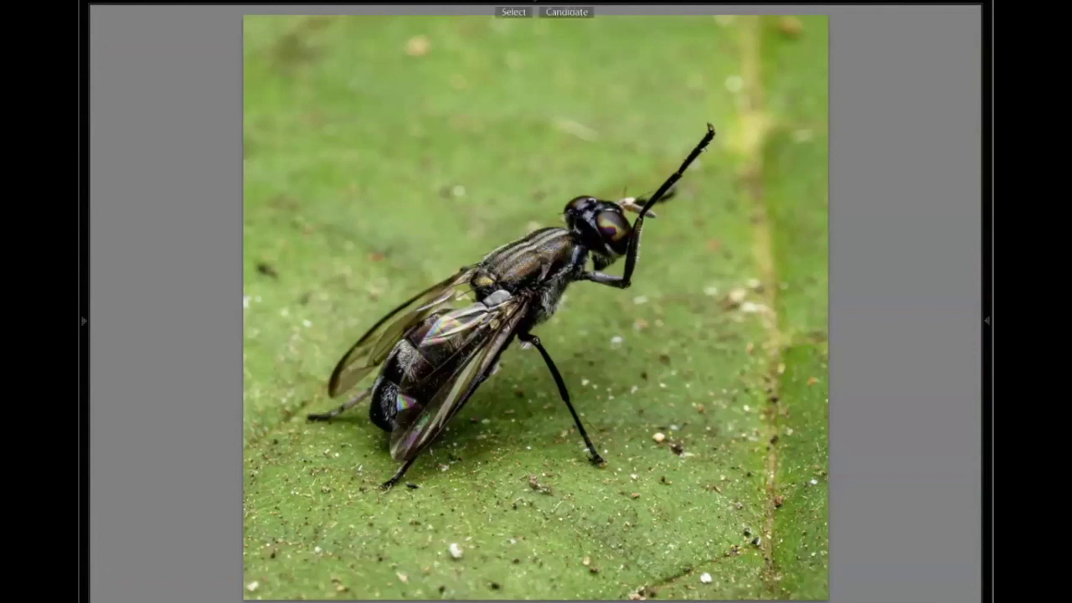
{"action": "key", "text": "c"}
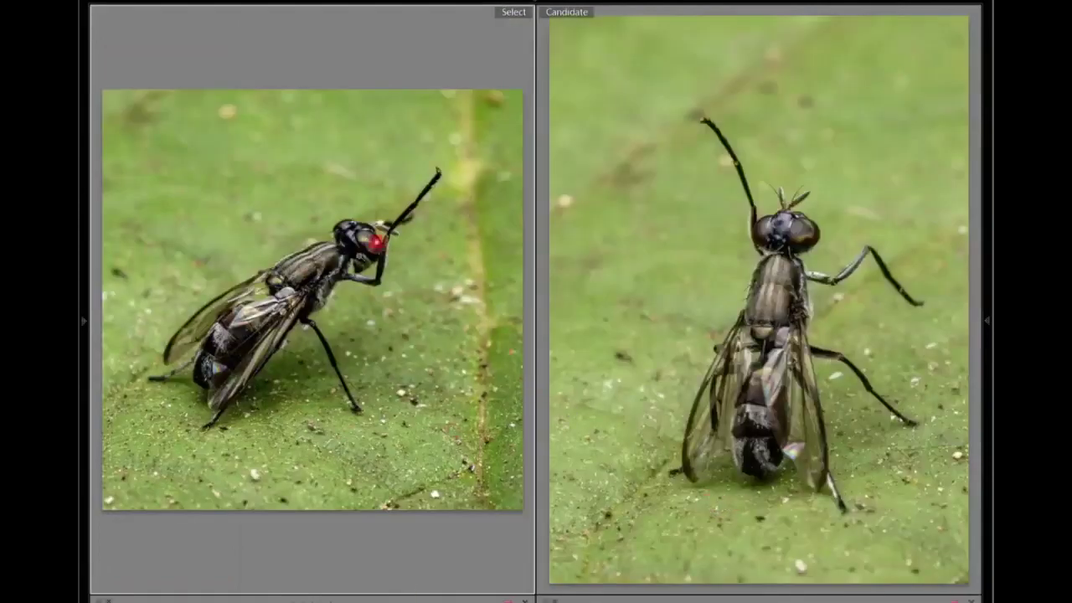
Step: Zoom both compared fly photos to 1:1 and pan them together to examine their heads and bodies
{"action": "left_click", "coordinate": [359, 244]}
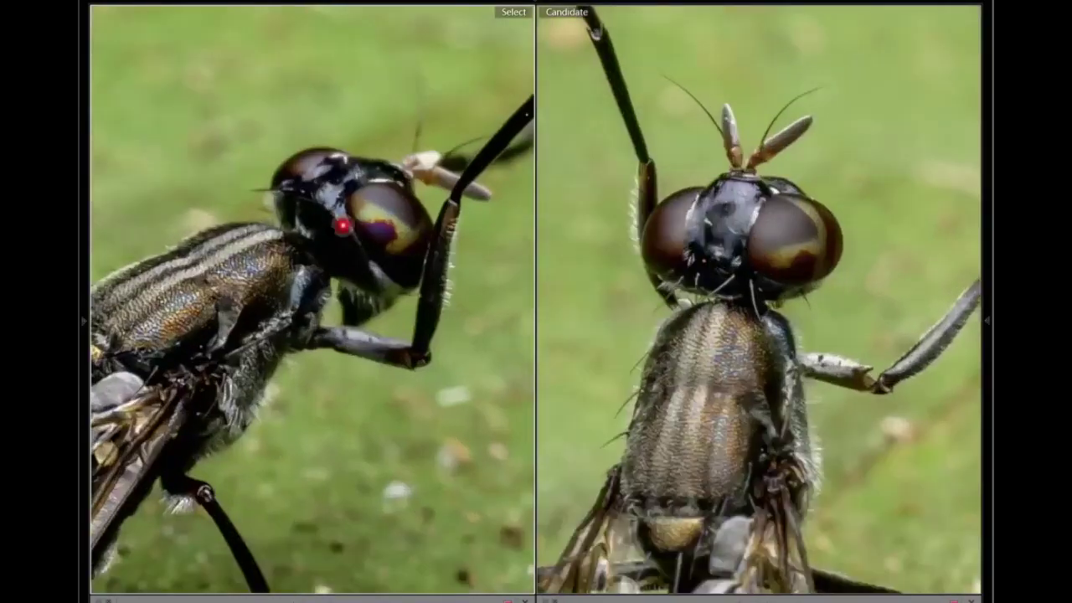
{"action": "left_click_drag", "start_coordinate": [338, 232], "coordinate": [352, 253]}
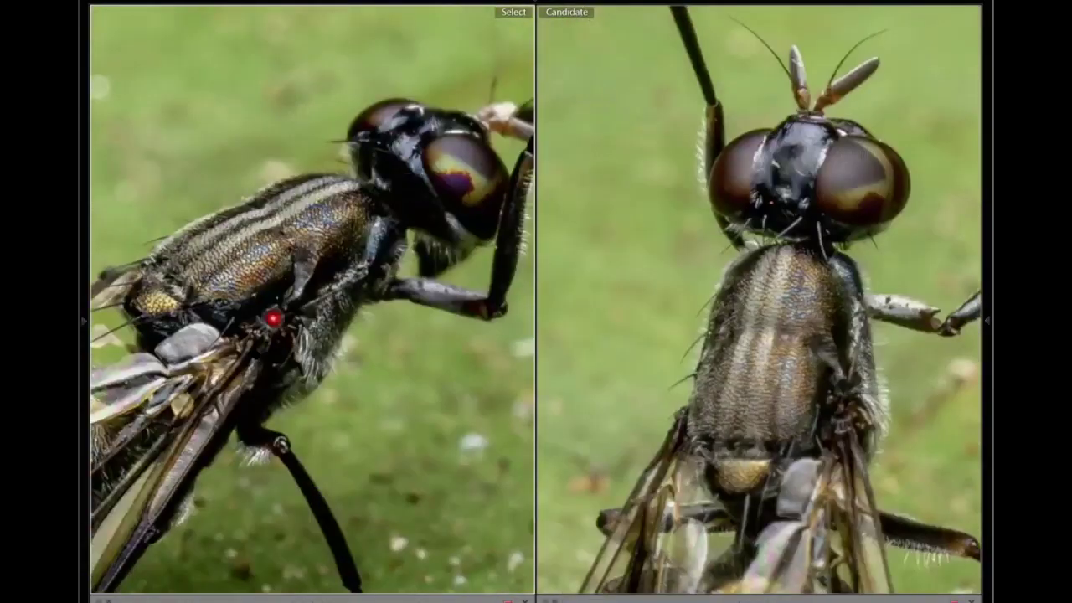
{"action": "left_click_drag", "start_coordinate": [257, 354], "coordinate": [101, 391]}
{"action": "left_click_drag", "start_coordinate": [193, 324], "coordinate": [172, 404]}
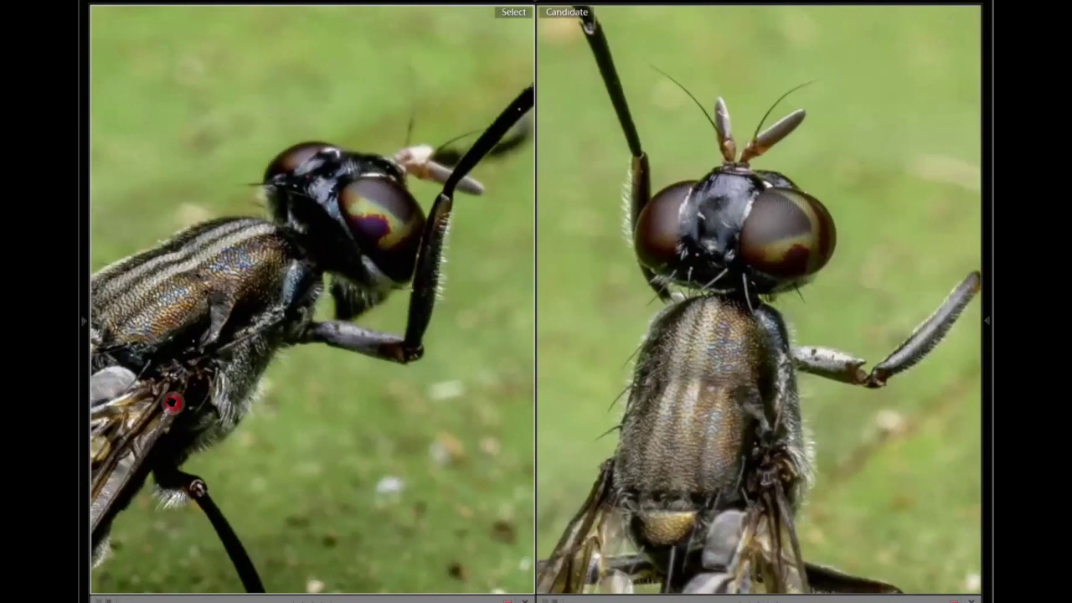
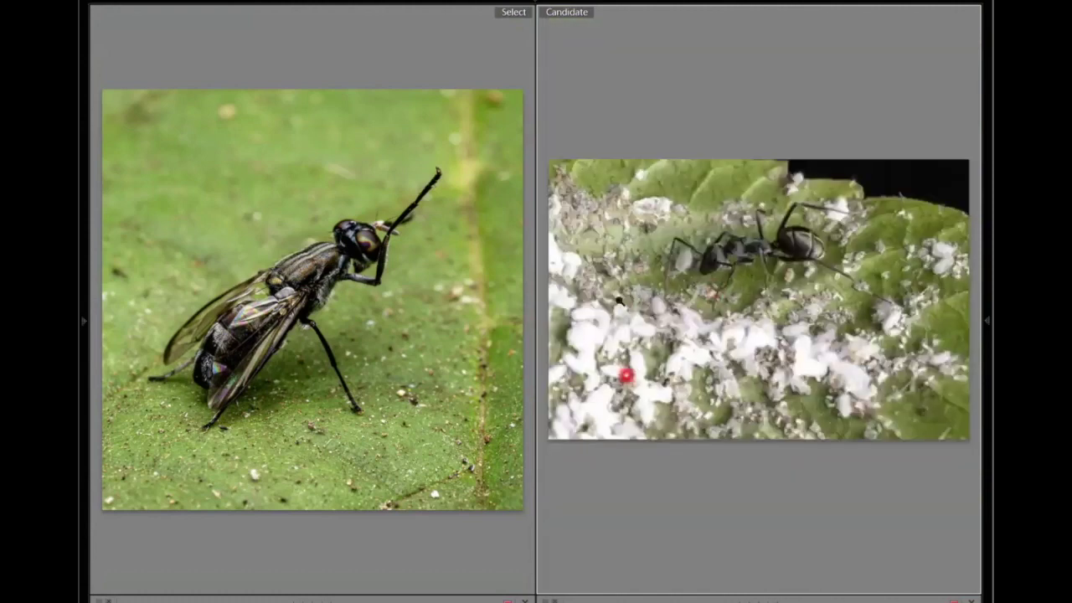
Step: Keep the first fly photo as the Select and cycle the Candidate through other photos to the larva on the veined leaf
{"action": "key", "text": "Right"}
{"action": "key", "text": "Right"}
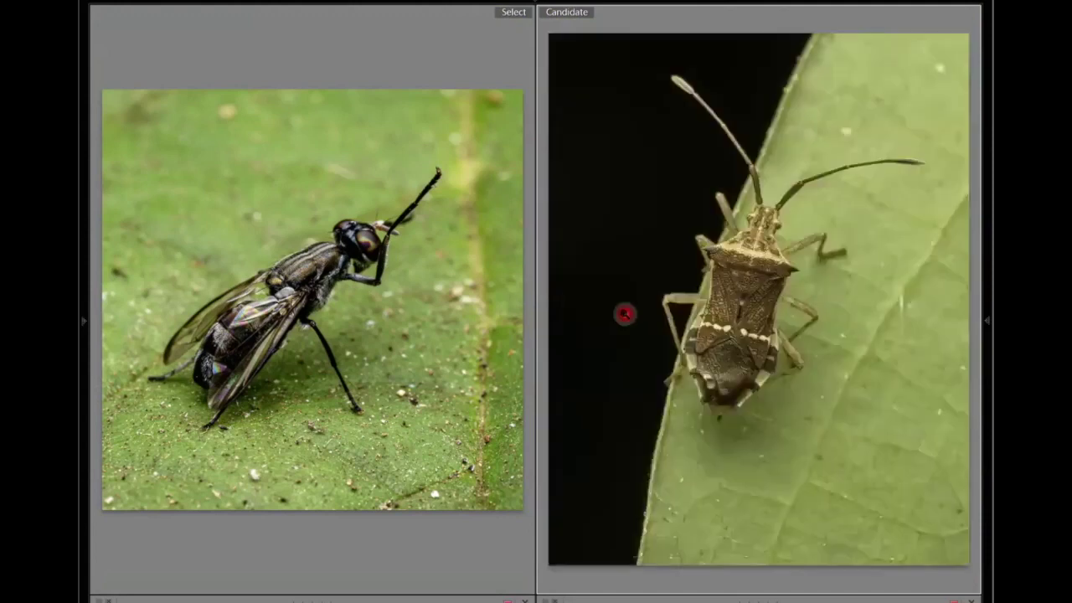
{"action": "key", "text": "Right"}
{"action": "key", "text": "Right"}
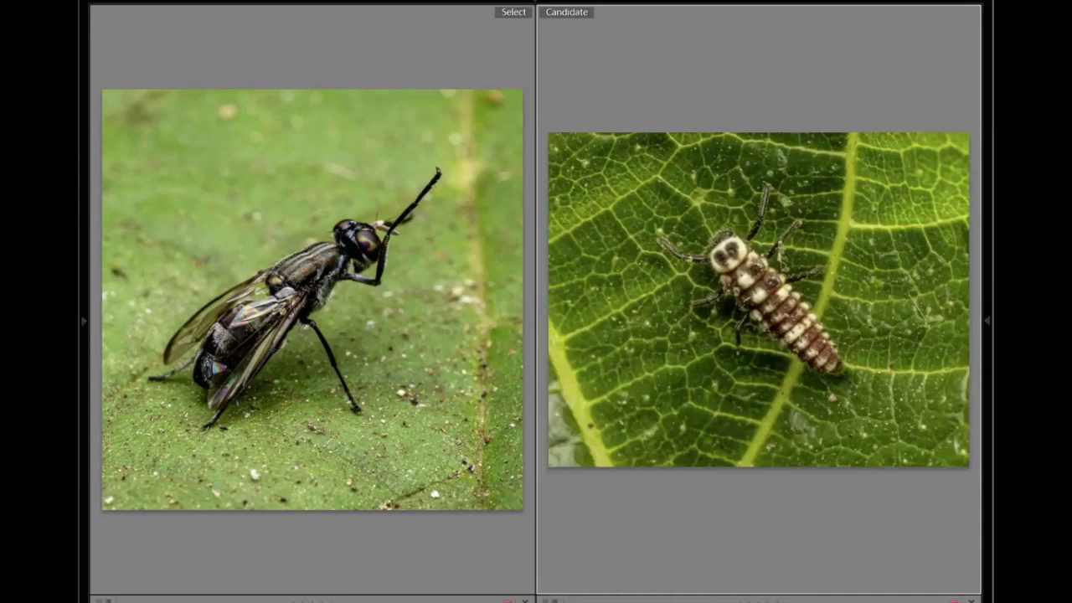
Step: Open People view to look at its face-finding options, and return to the photo grid
{"action": "mouse_move", "coordinate": [192, 599]}
{"action": "key", "text": "o"}
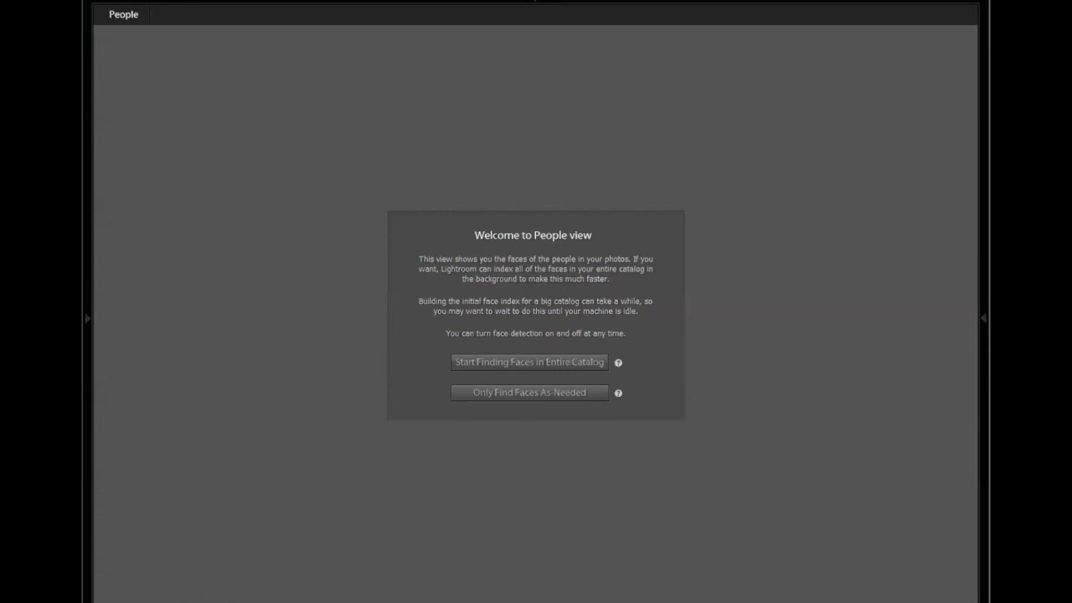
{"action": "left_click", "coordinate": [242, 591]}
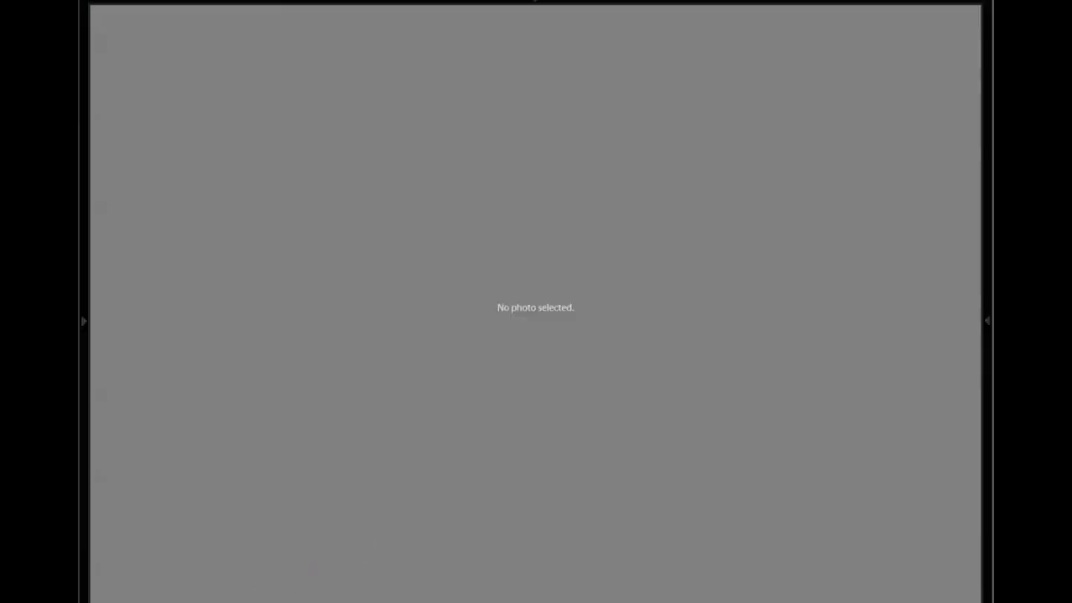
{"action": "left_click", "coordinate": [263, 529]}
{"action": "left_click", "coordinate": [313, 464]}
{"action": "left_click", "coordinate": [274, 494]}
{"action": "left_click", "coordinate": [179, 596]}
{"action": "left_click", "coordinate": [443, 599]}
{"action": "key", "text": "g"}
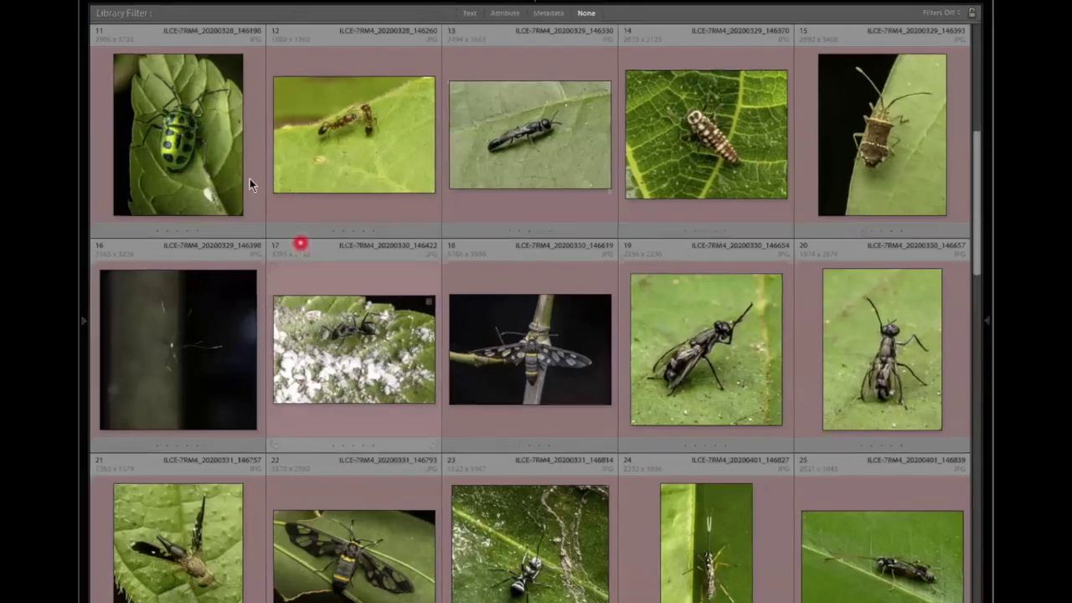
Step: Select insect photos 11, 12, 13, 14, 19, 20 and 23 and display them together in Survey view
{"action": "left_click", "coordinate": [171, 142]}
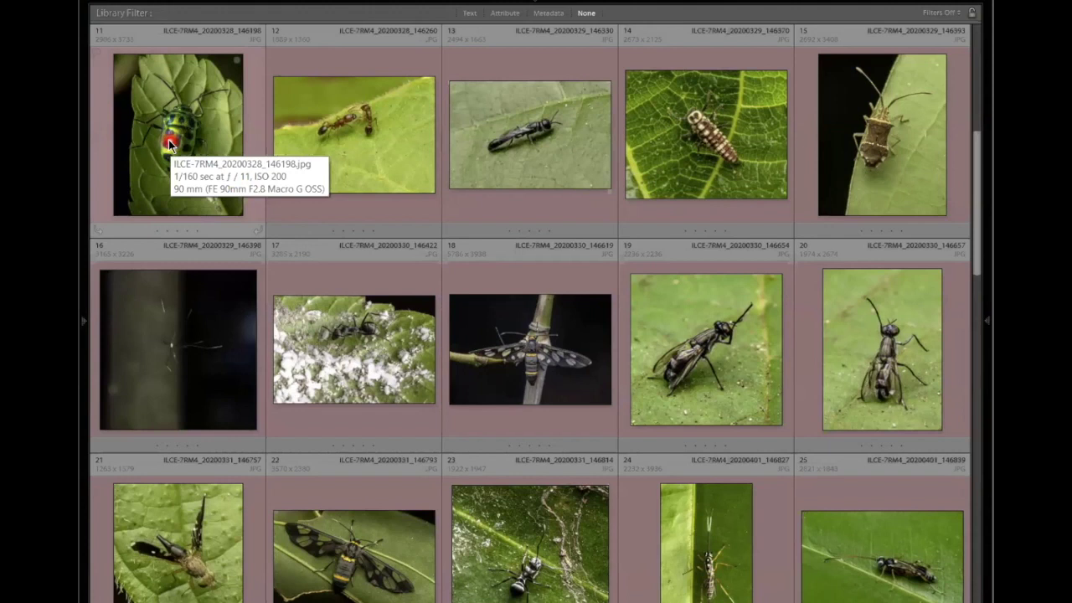
{"action": "left_click", "coordinate": [169, 144]}
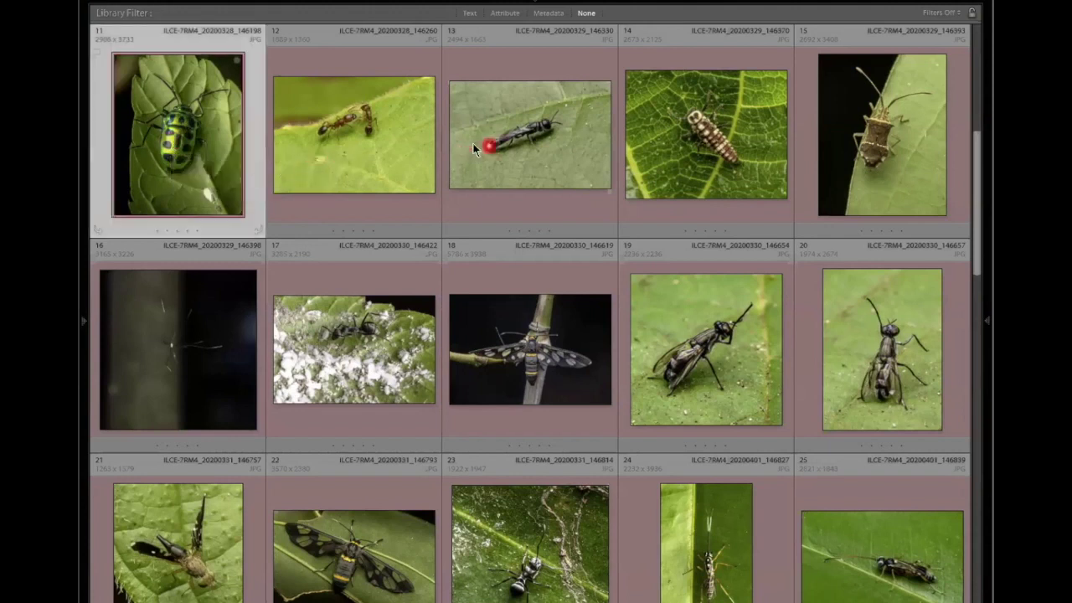
{"action": "left_click", "coordinate": [405, 158], "text": "ctrl"}
{"action": "left_click", "coordinate": [491, 156], "text": "ctrl"}
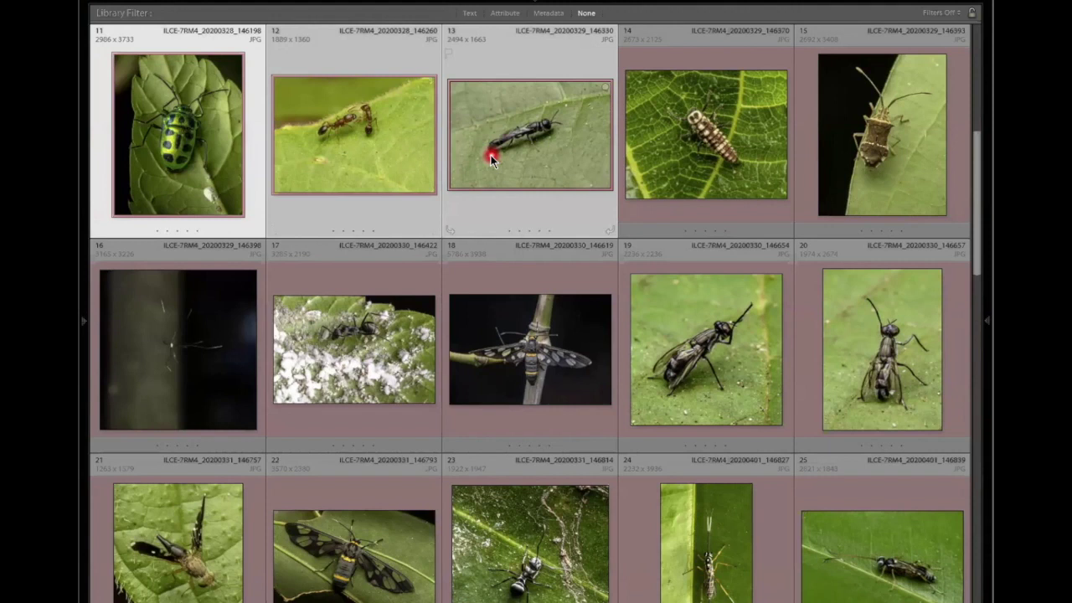
{"action": "left_click", "coordinate": [678, 149], "text": "ctrl"}
{"action": "left_click", "coordinate": [700, 273], "text": "ctrl"}
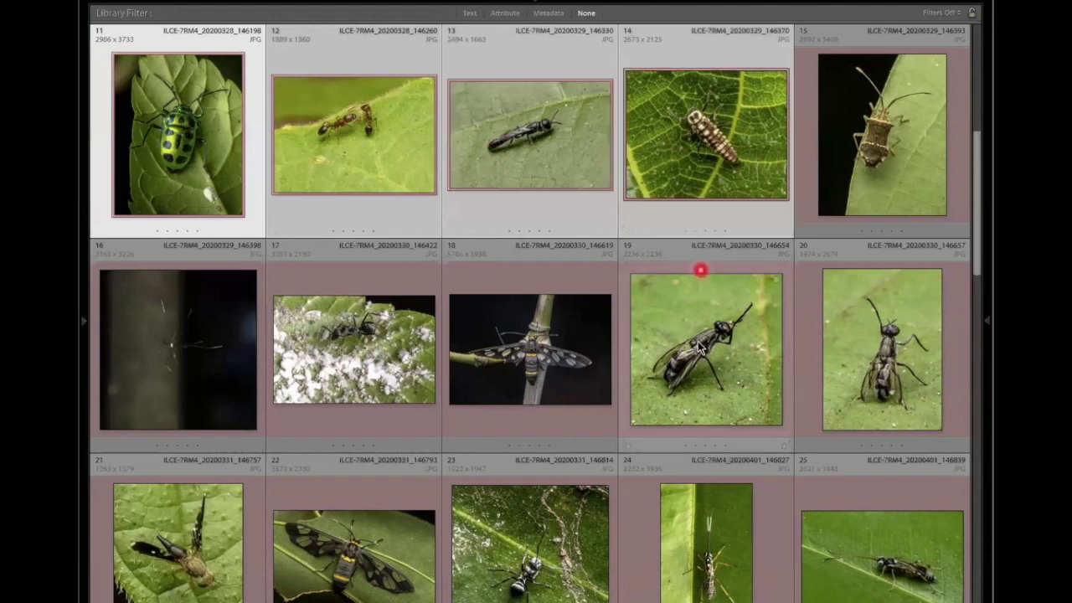
{"action": "left_click", "coordinate": [886, 384], "text": "ctrl"}
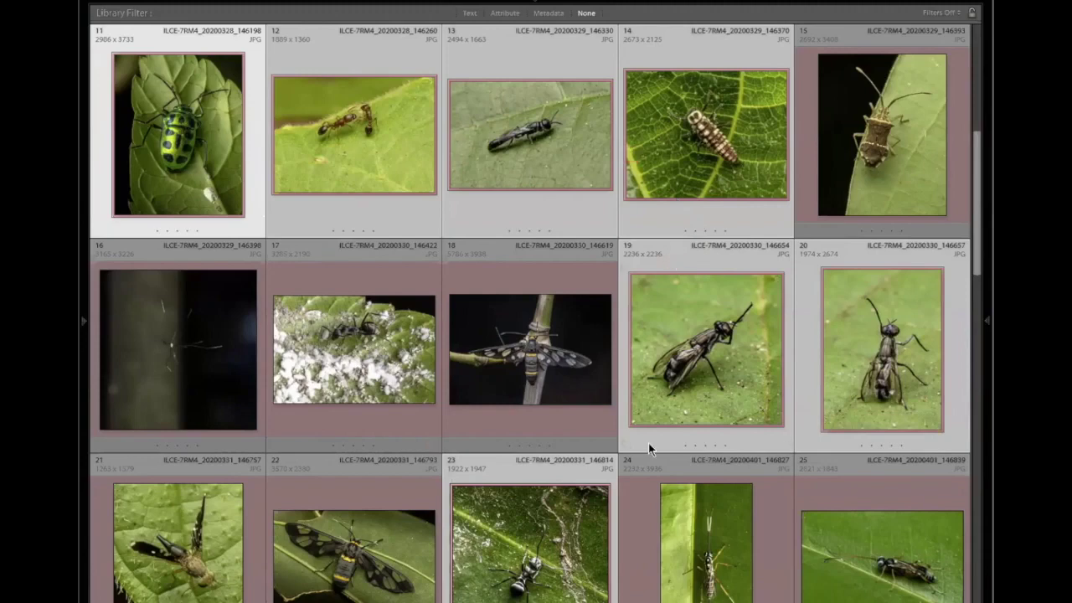
{"action": "key", "text": "n"}
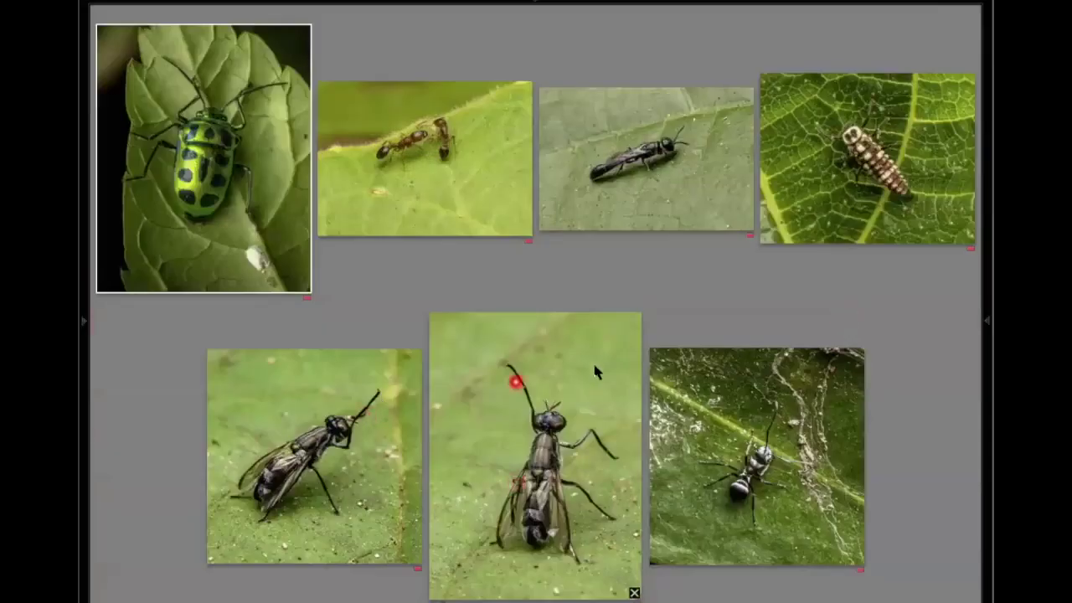
Step: Remove the upright black fly and the larva photos from the survey and return to the grid
{"action": "left_click", "coordinate": [632, 591]}
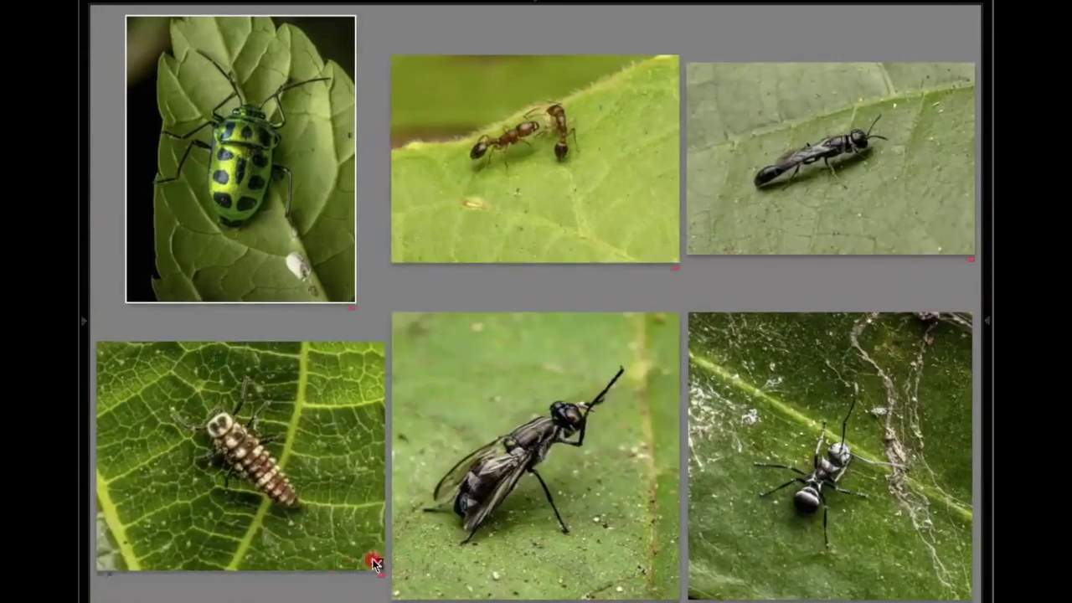
{"action": "left_click", "coordinate": [371, 558]}
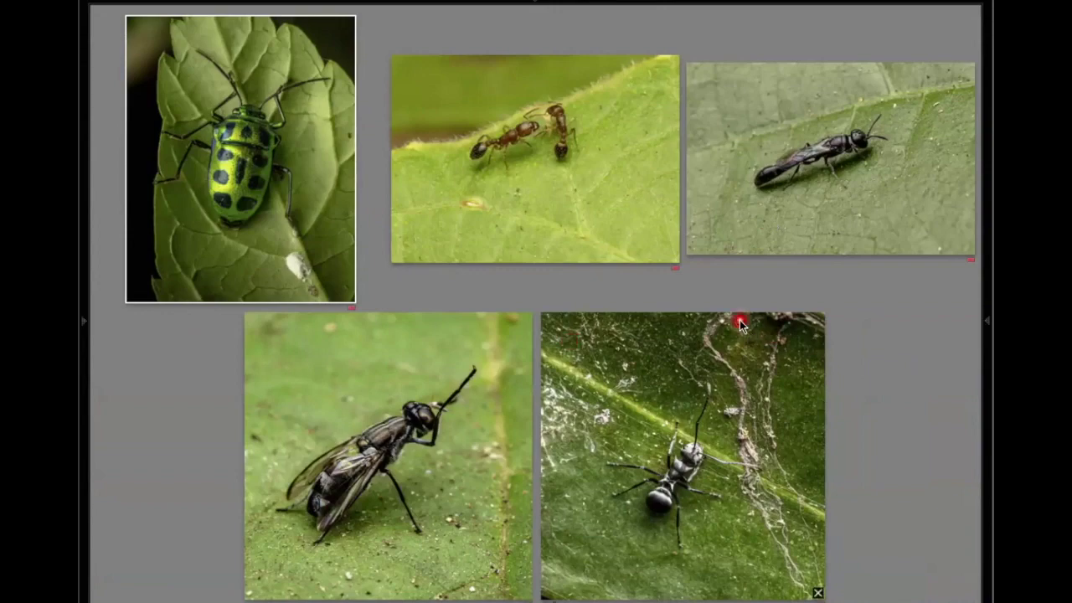
{"action": "key", "text": "g"}
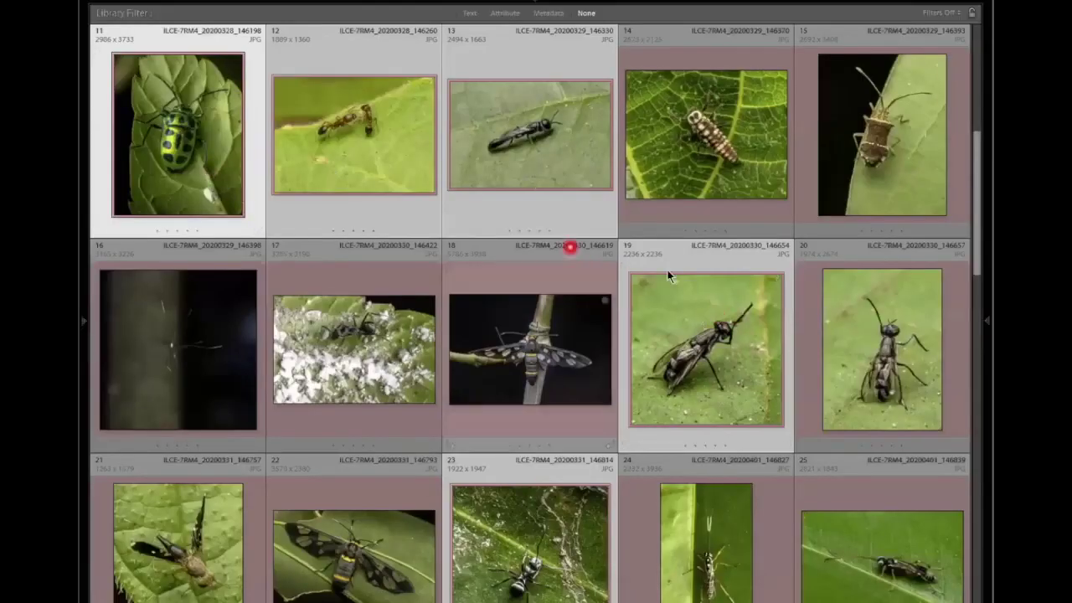
{"action": "mouse_move", "coordinate": [675, 282]}
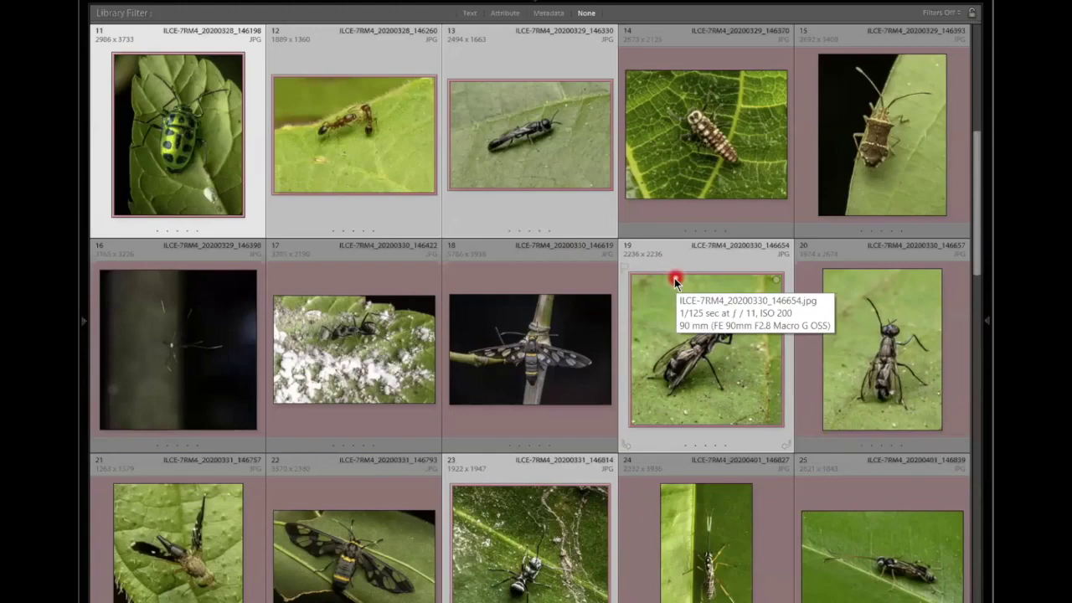
{"action": "left_click", "coordinate": [675, 283]}
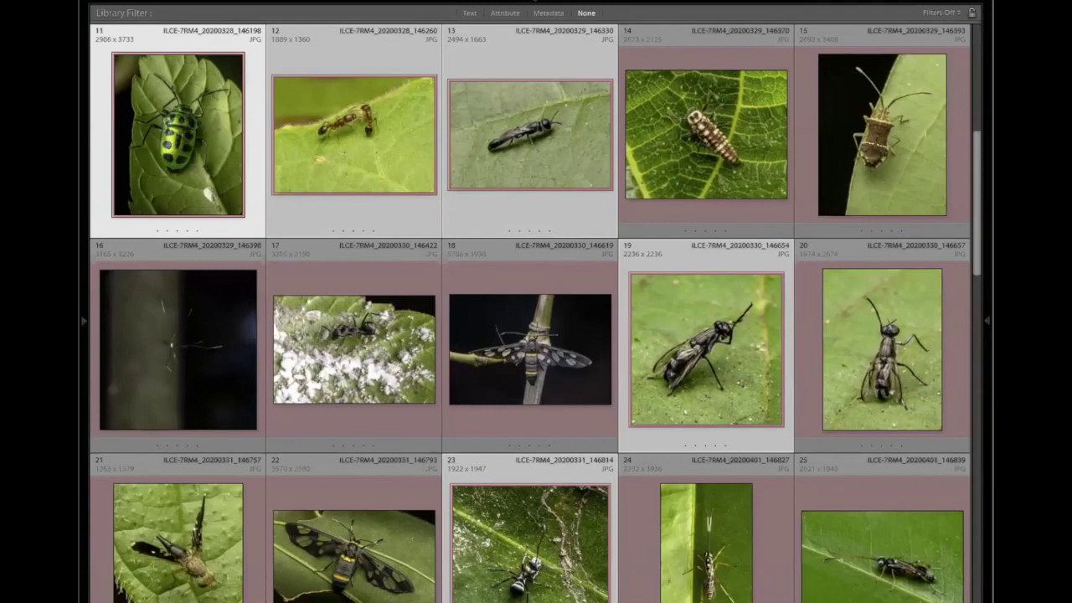
Step: Restore the panels around the grid and open renaming for the five selected photos with Custom Name - Sequence file naming
{"action": "left_click", "coordinate": [206, 445]}
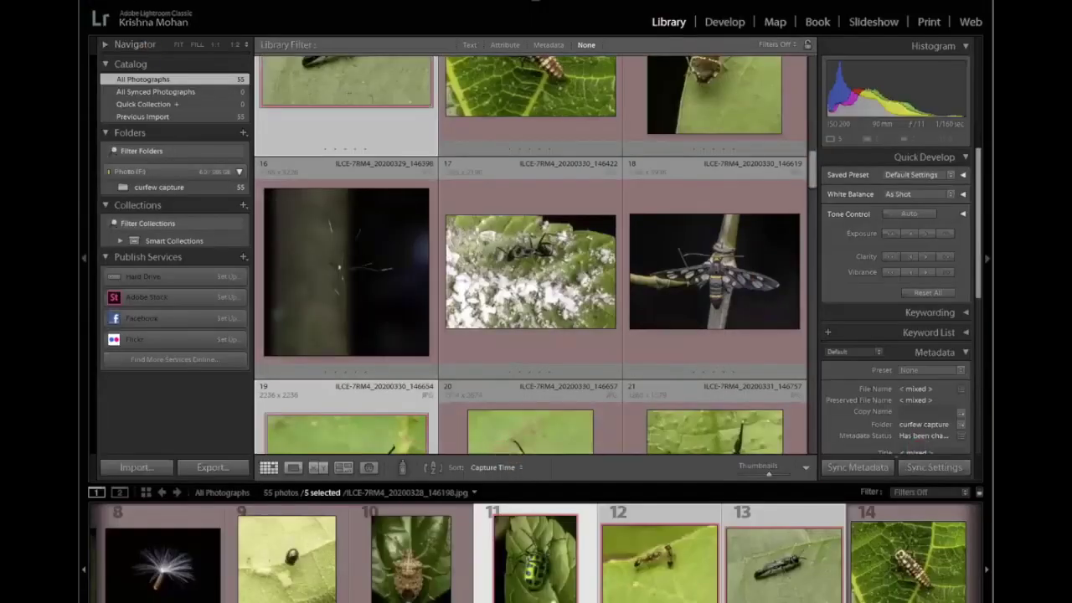
{"action": "key", "text": "alt+l"}
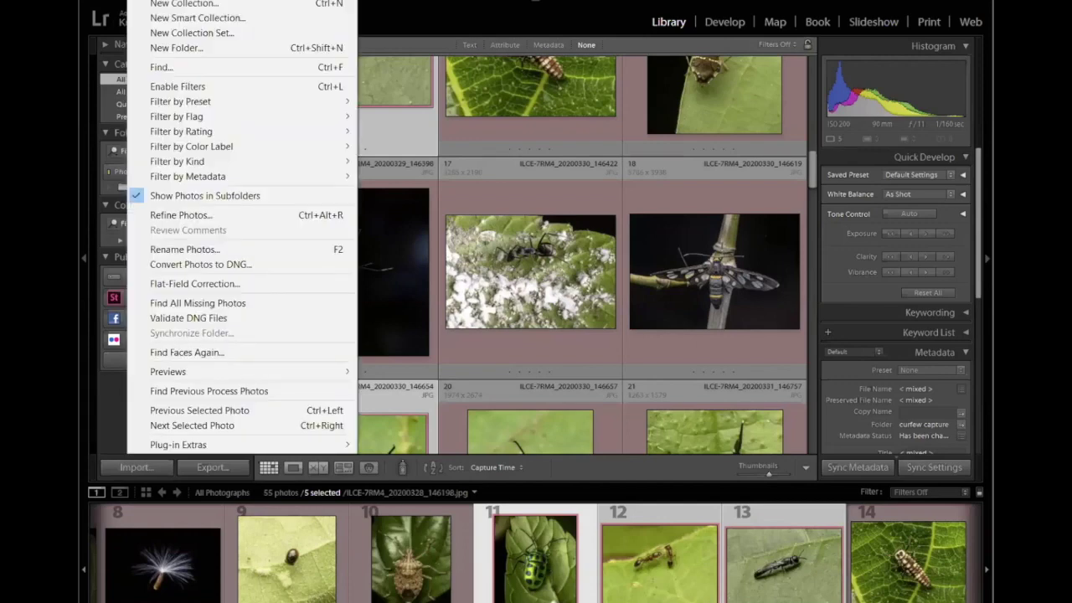
{"action": "key", "text": "Escape"}
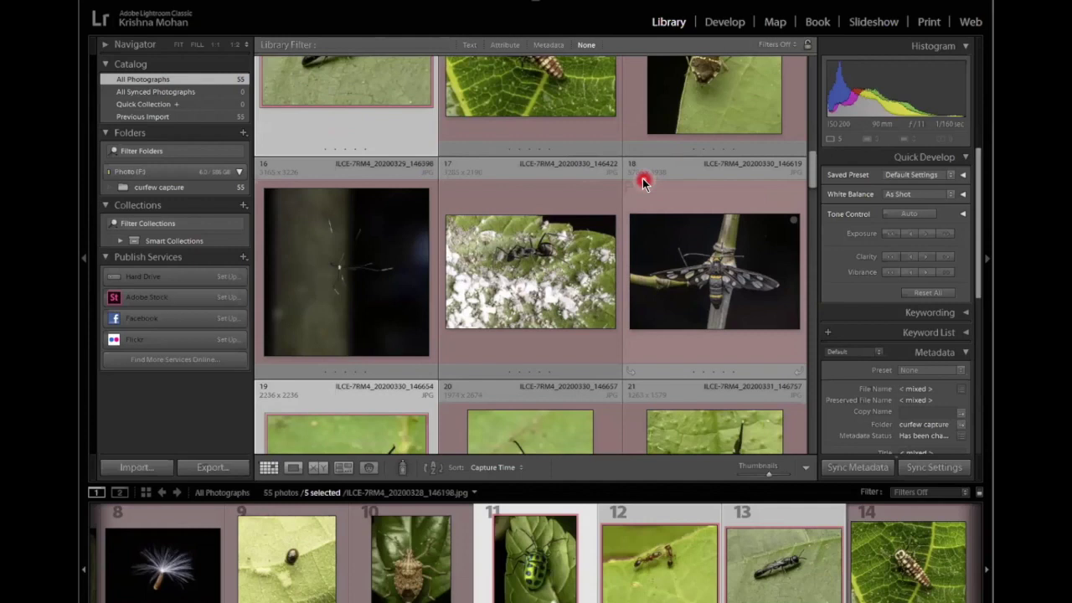
{"action": "key", "text": "F2"}
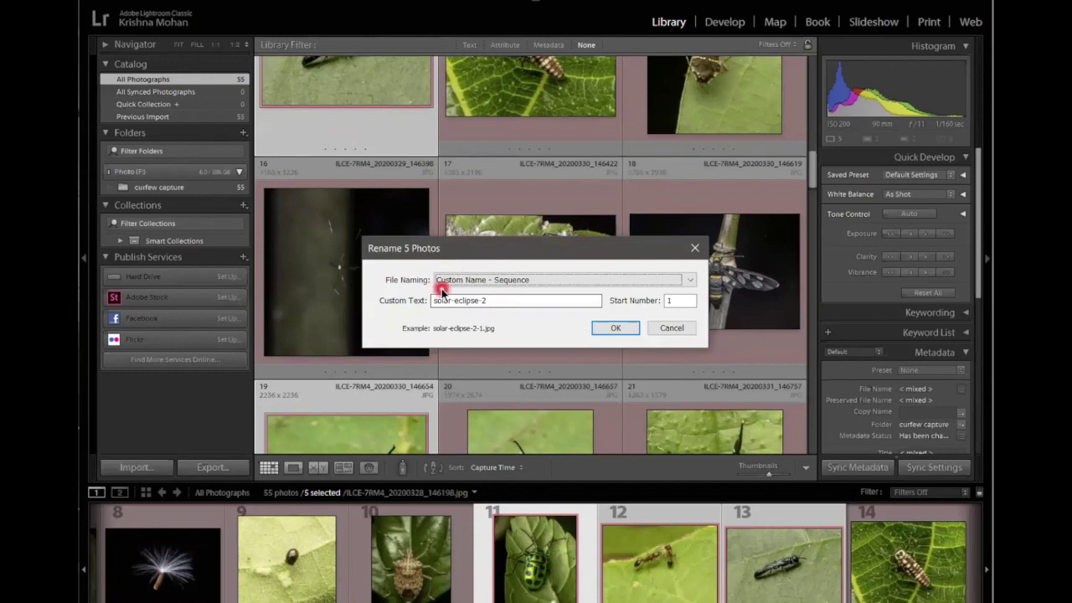
{"action": "left_click", "coordinate": [550, 278]}
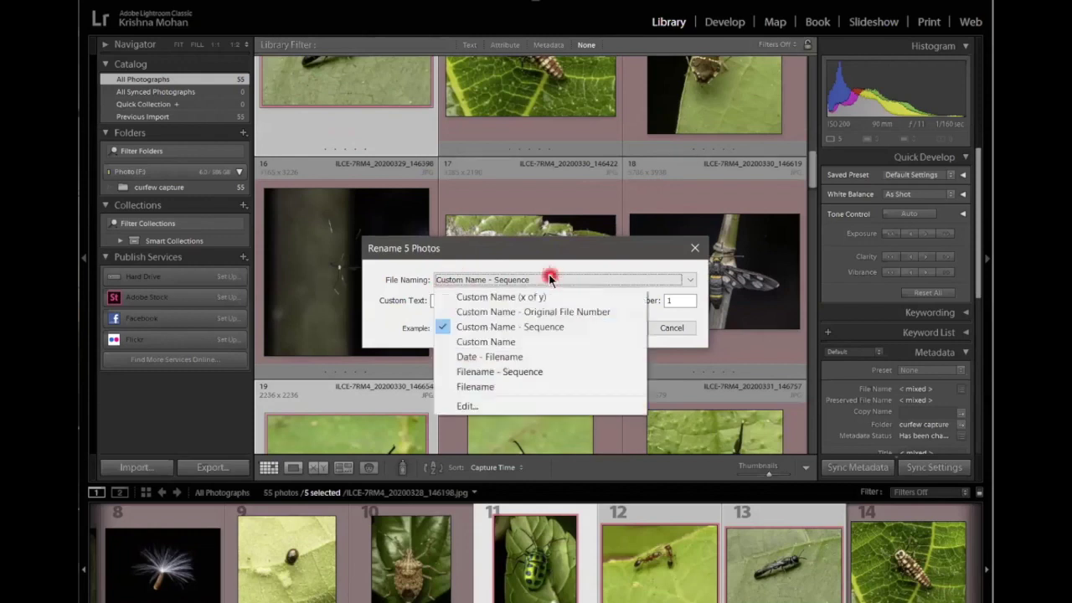
{"action": "left_click", "coordinate": [469, 326]}
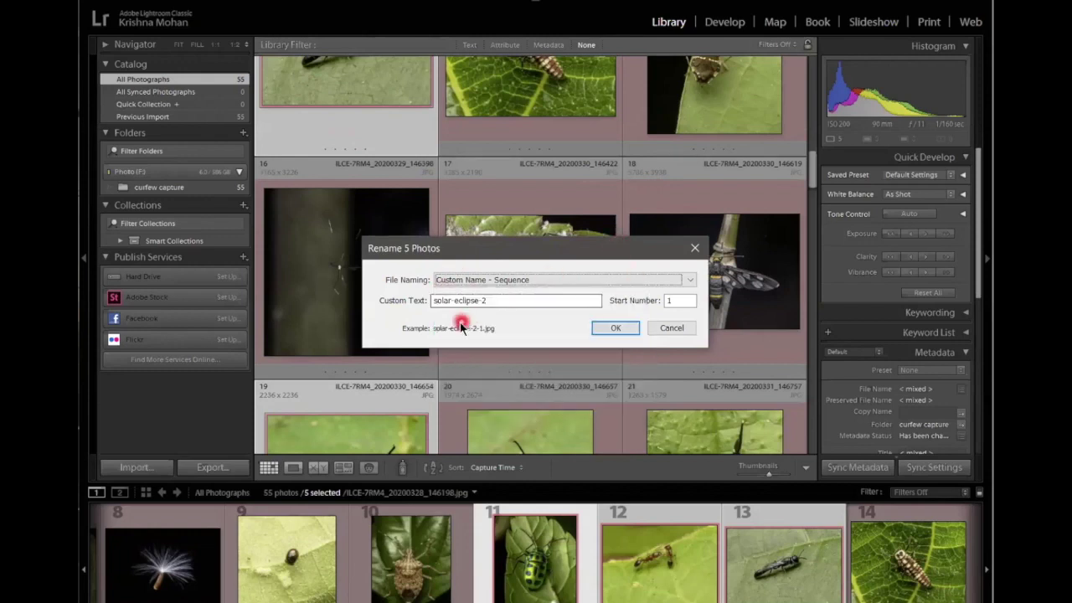
Step: Set the custom text to "Lockdown capture" and apply the new names to the five photos
{"action": "left_click", "coordinate": [514, 302]}
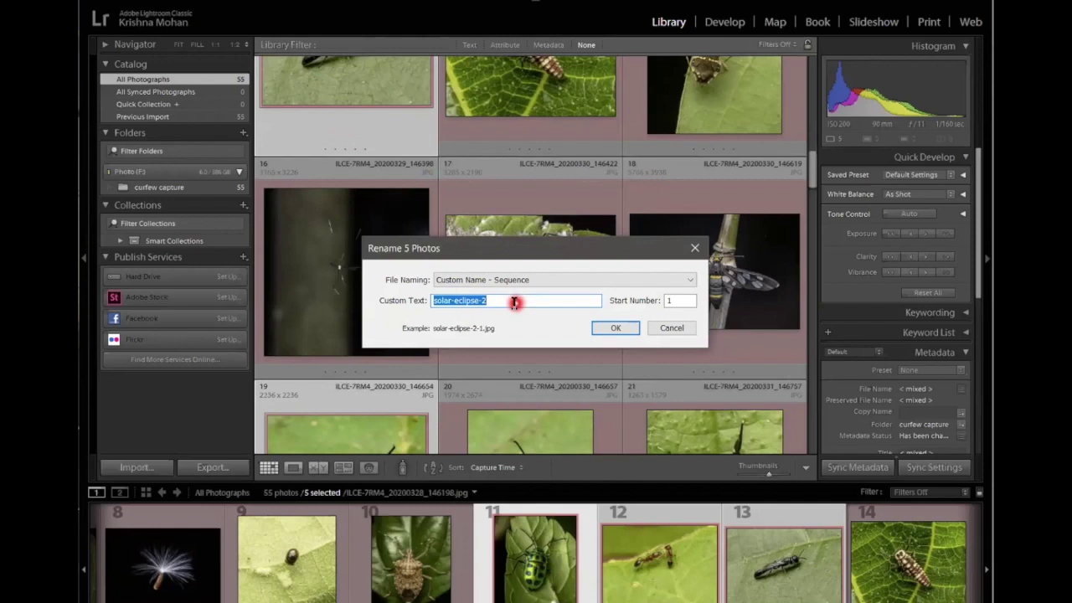
{"action": "key", "text": "BackSpace"}
{"action": "type", "text": "Cur"}
{"action": "key", "text": "BackSpace"}
{"action": "key", "text": "BackSpace"}
{"action": "key", "text": "BackSpace"}
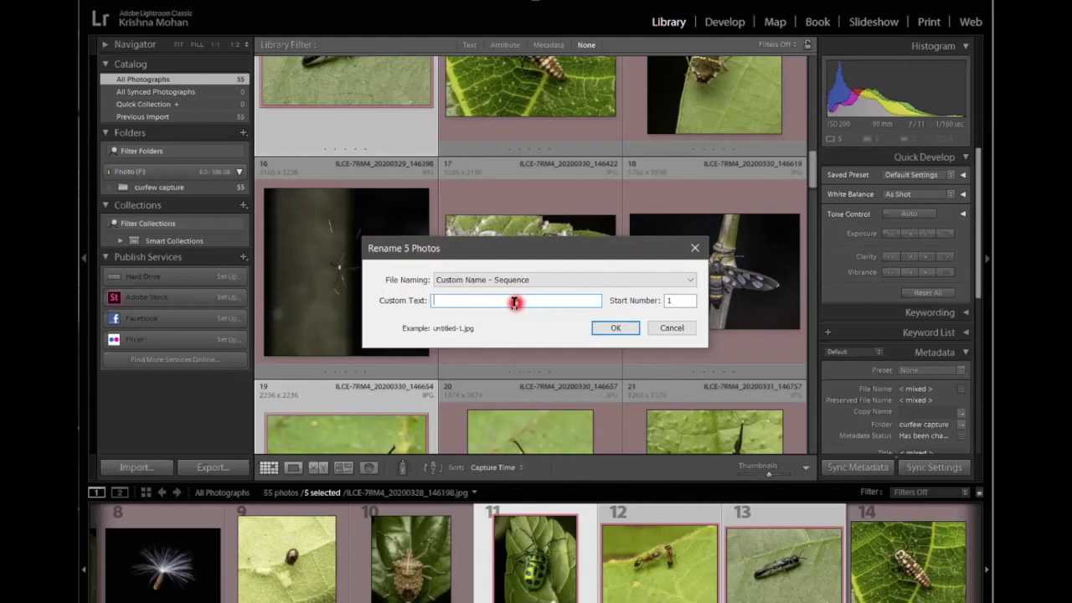
{"action": "type", "text": "Lockdown capt"}
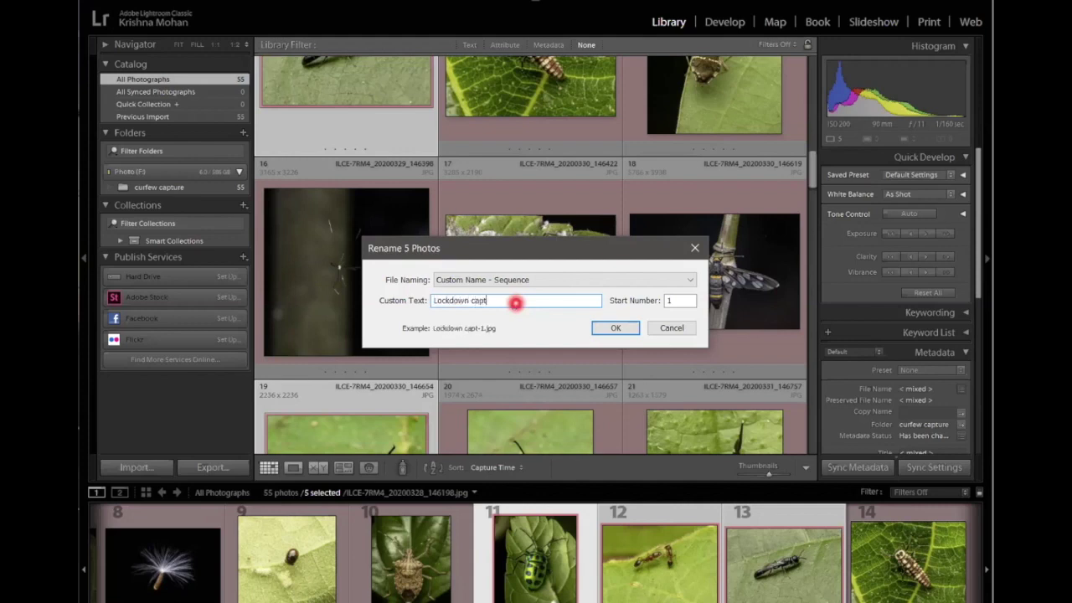
{"action": "type", "text": "ure"}
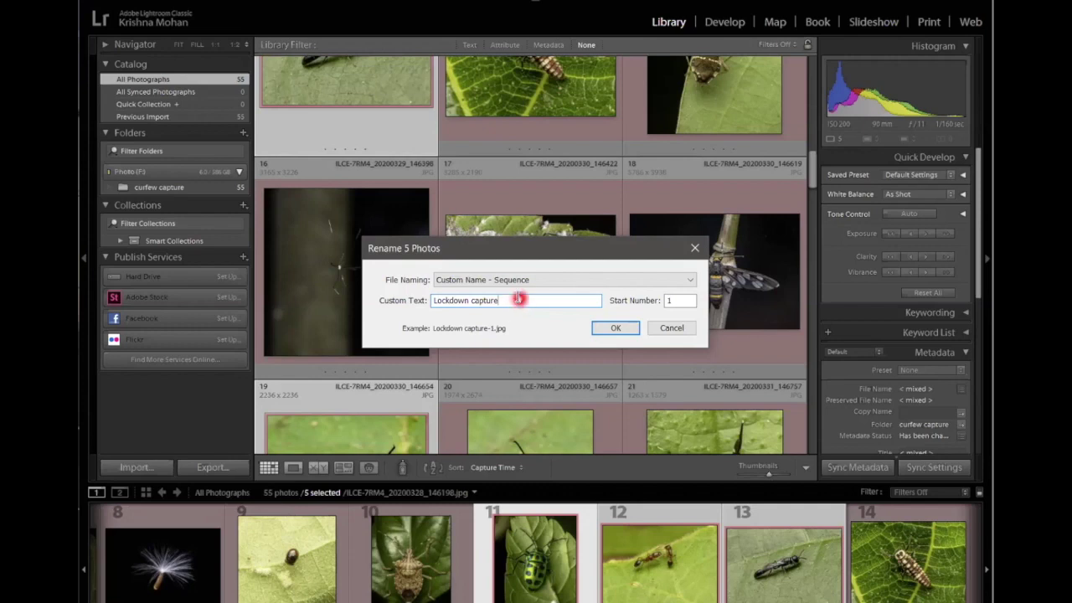
{"action": "left_click", "coordinate": [610, 327]}
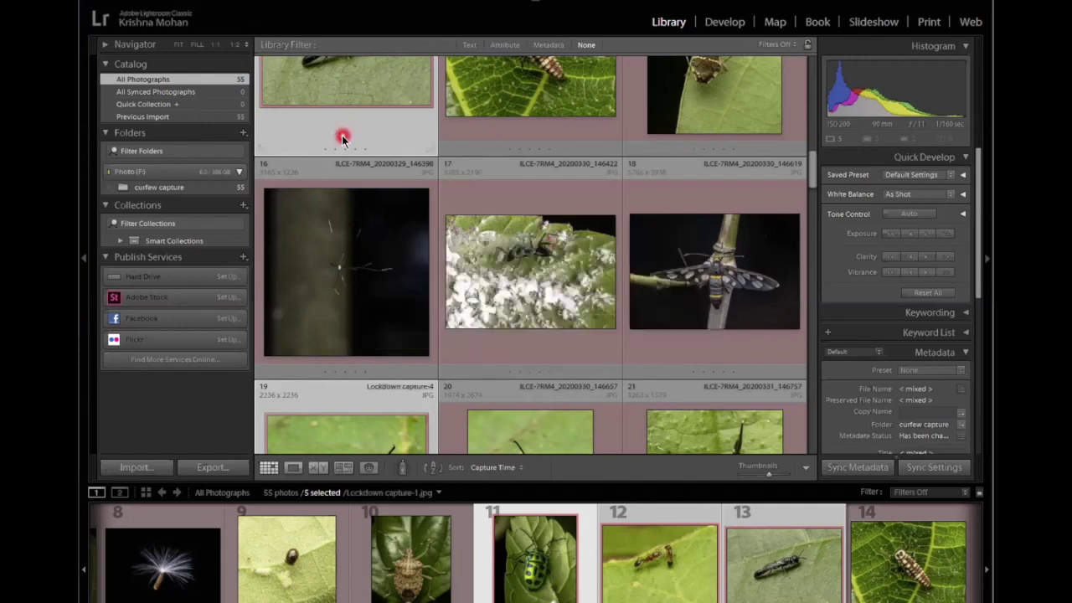
Step: Check the new file name of photo 13, the slim black insect, in Loupe view and return to the grid
{"action": "scroll", "coordinate": [343, 136], "scroll_direction": "up", "scroll_amount": 3}
{"action": "left_click", "coordinate": [383, 201]}
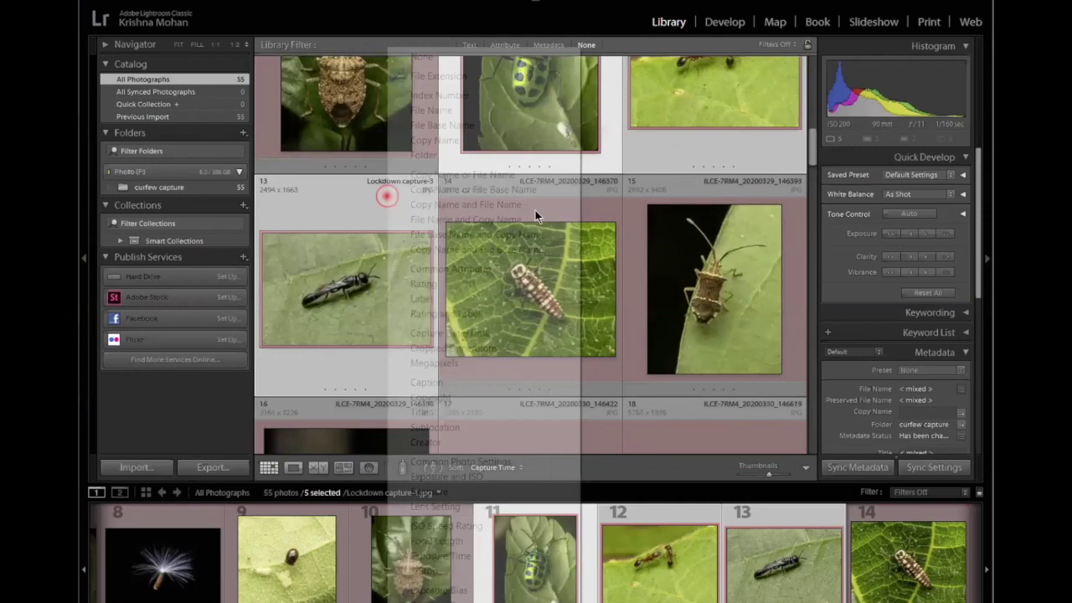
{"action": "left_click", "coordinate": [363, 303]}
{"action": "double_click", "coordinate": [363, 303]}
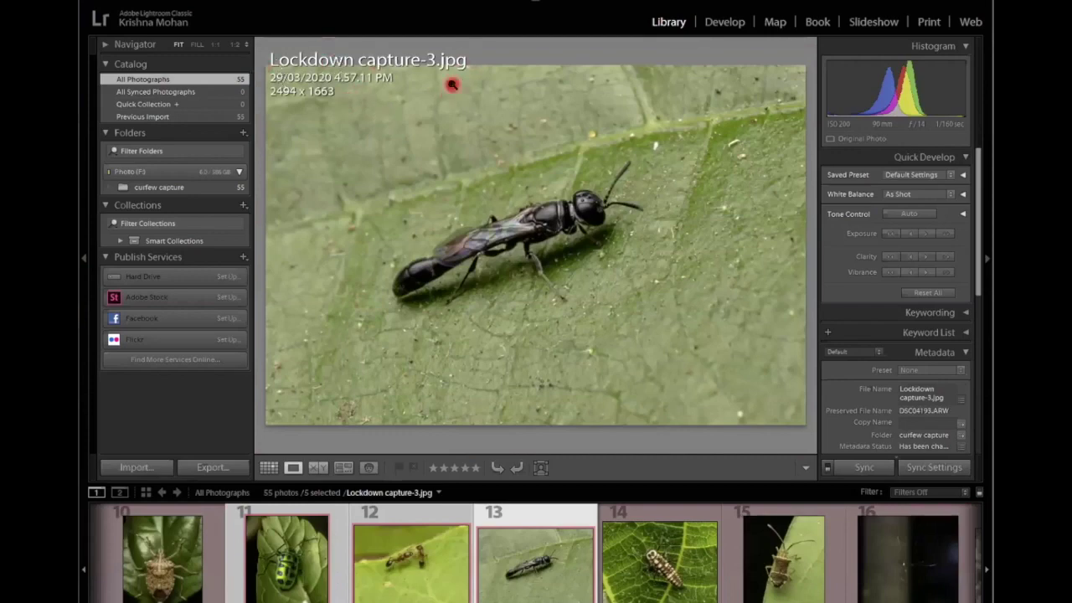
{"action": "key", "text": "g"}
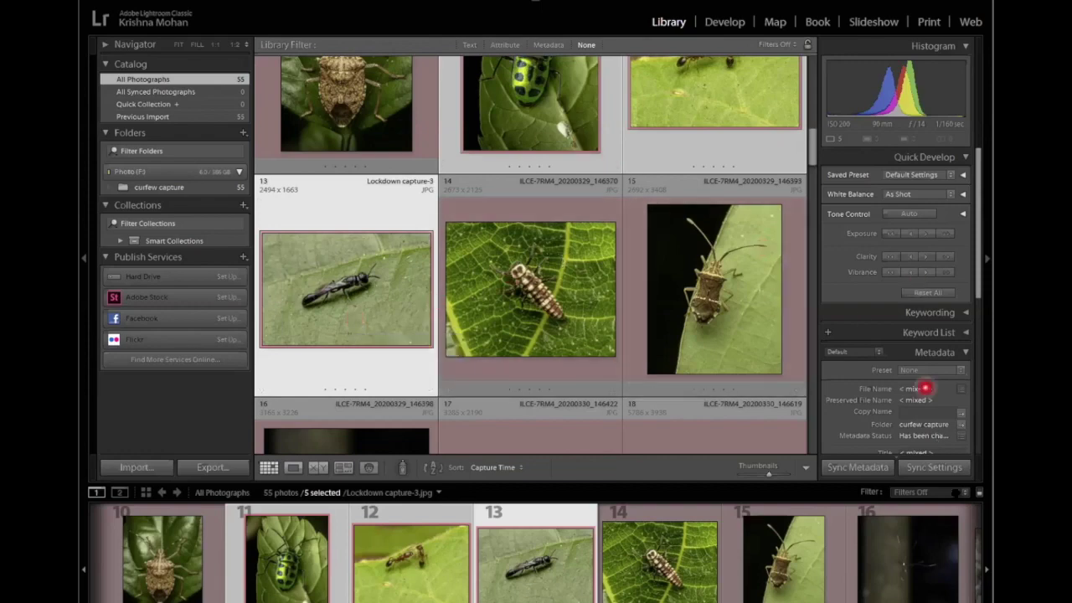
Step: Add the keyword "lock down capture" to the five selected photos, and select only the larva photo, number 14
{"action": "scroll", "coordinate": [940, 308], "scroll_direction": "down", "scroll_amount": 3}
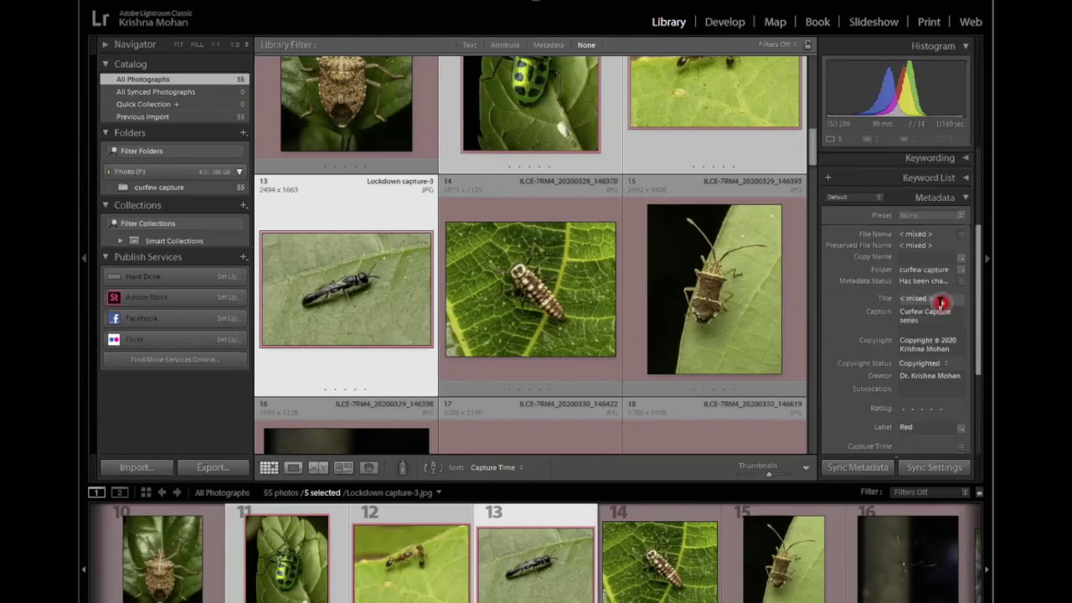
{"action": "left_click", "coordinate": [960, 158]}
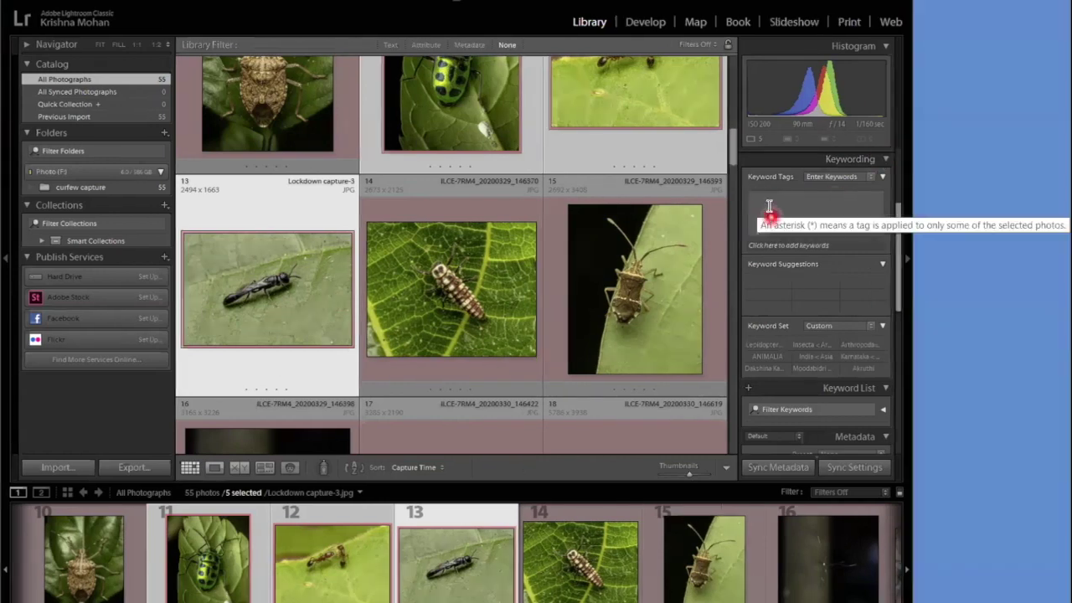
{"action": "left_click", "coordinate": [769, 206]}
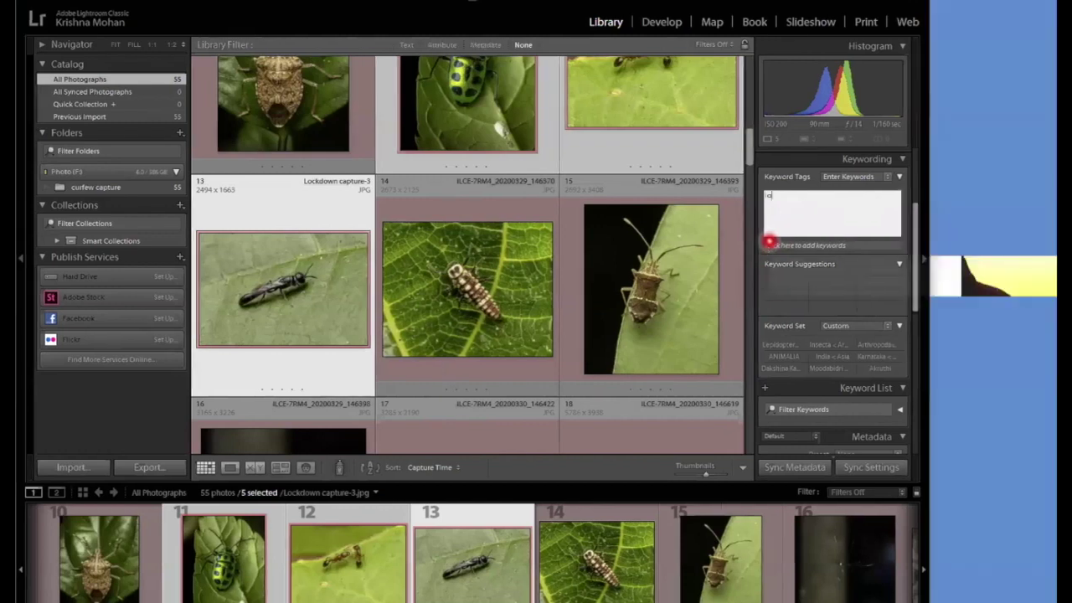
{"action": "type", "text": "lo"}
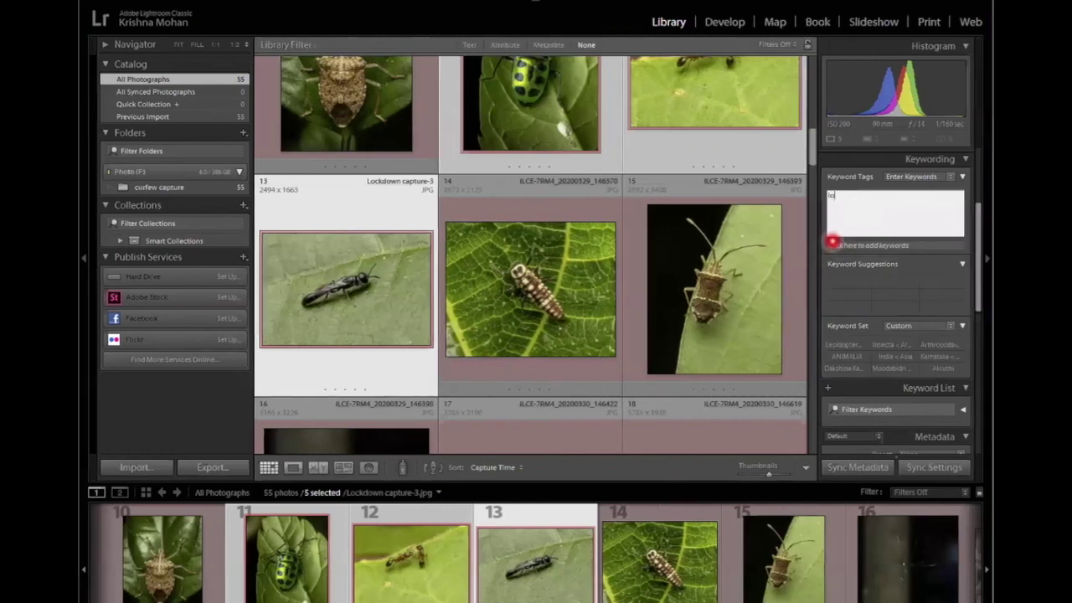
{"action": "type", "text": "ck down capture"}
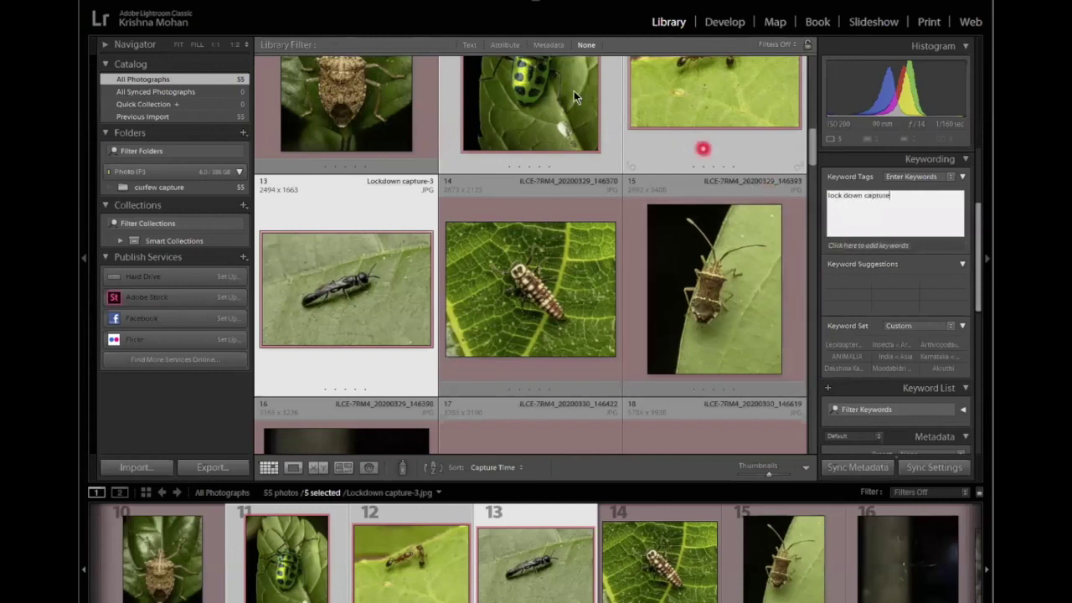
{"action": "key", "text": "Return"}
{"action": "scroll", "coordinate": [548, 91], "scroll_direction": "up", "scroll_amount": 2}
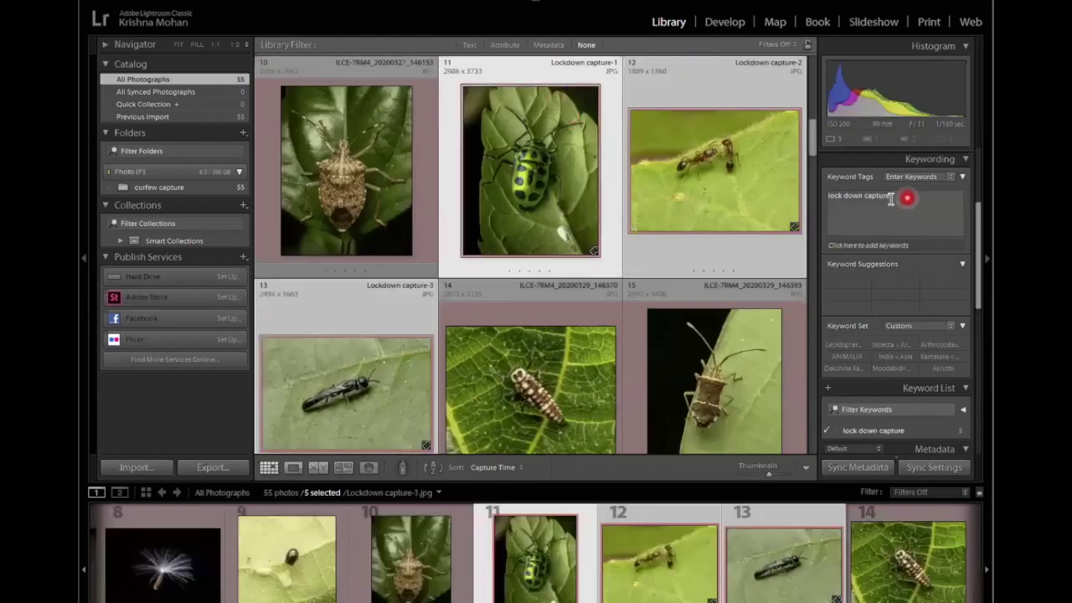
{"action": "left_click", "coordinate": [564, 352]}
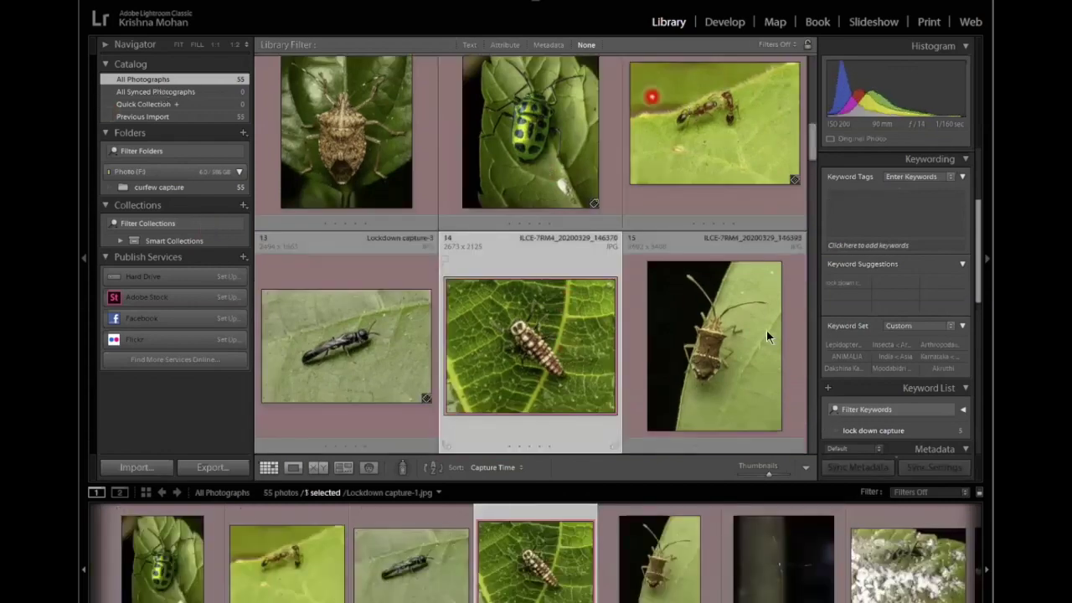
Step: Add the keyword "jewel bug" to photo 11, the spotted green bug, after its existing keyword
{"action": "left_click", "coordinate": [543, 138]}
{"action": "left_click", "coordinate": [918, 197]}
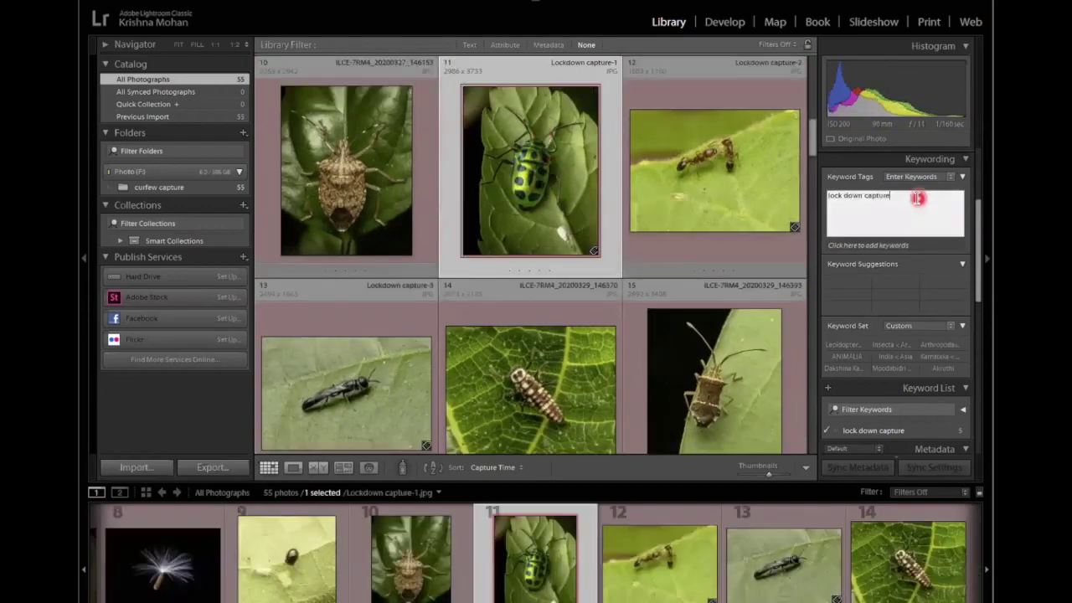
{"action": "left_click", "coordinate": [917, 198]}
{"action": "type", "text": ", jewel bug"}
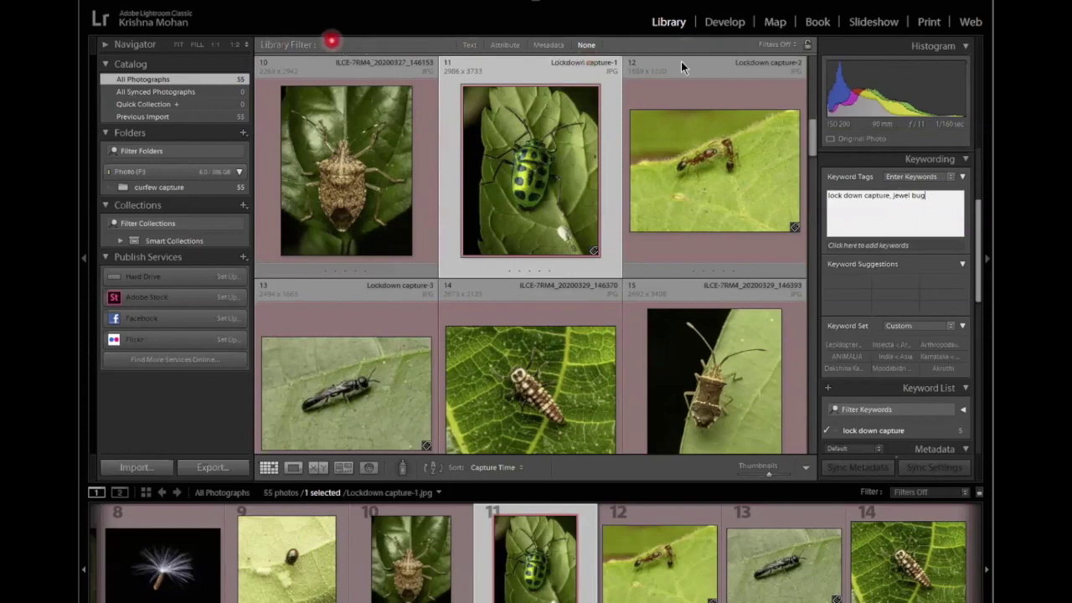
Step: Search all photographs by text for "jewel", clear the search text, and check the file details of the green bug photo
{"action": "left_click", "coordinate": [470, 44]}
{"action": "left_click", "coordinate": [752, 63]}
{"action": "type", "text": "ju"}
{"action": "type", "text": "wel"}
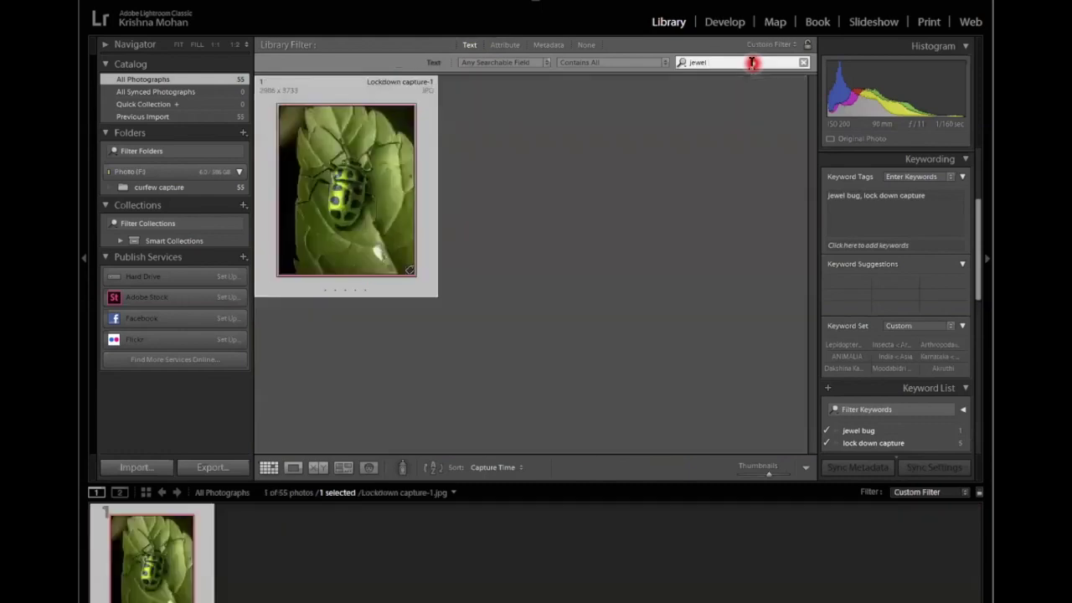
{"action": "key", "text": "BackSpace"}
{"action": "key", "text": "BackSpace"}
{"action": "key", "text": "BackSpace"}
{"action": "key", "text": "BackSpace"}
{"action": "key", "text": "BackSpace"}
{"action": "key", "text": "BackSpace"}
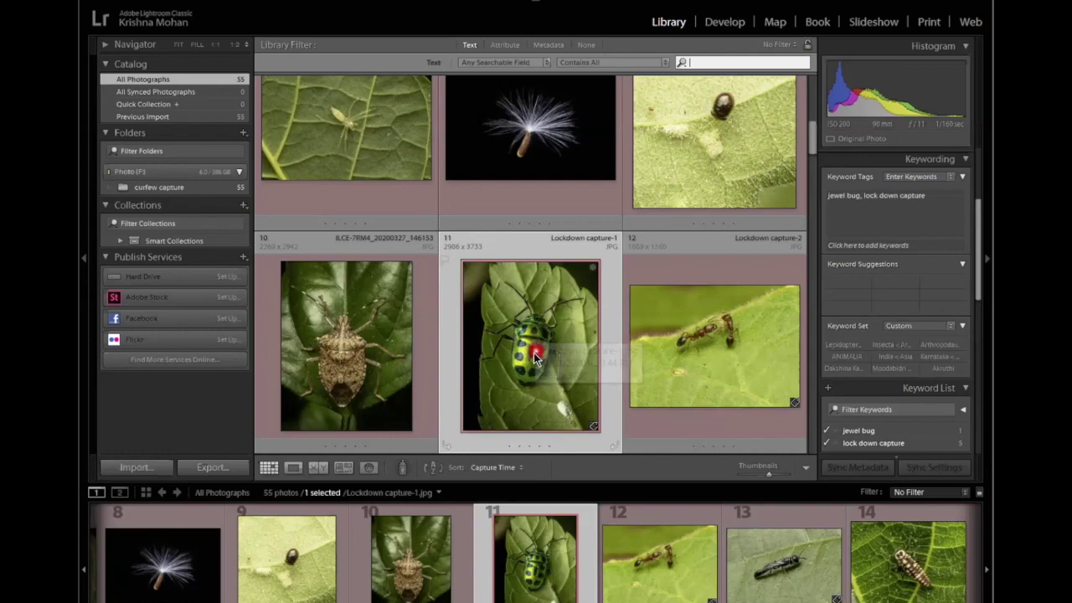
{"action": "mouse_move", "coordinate": [532, 381]}
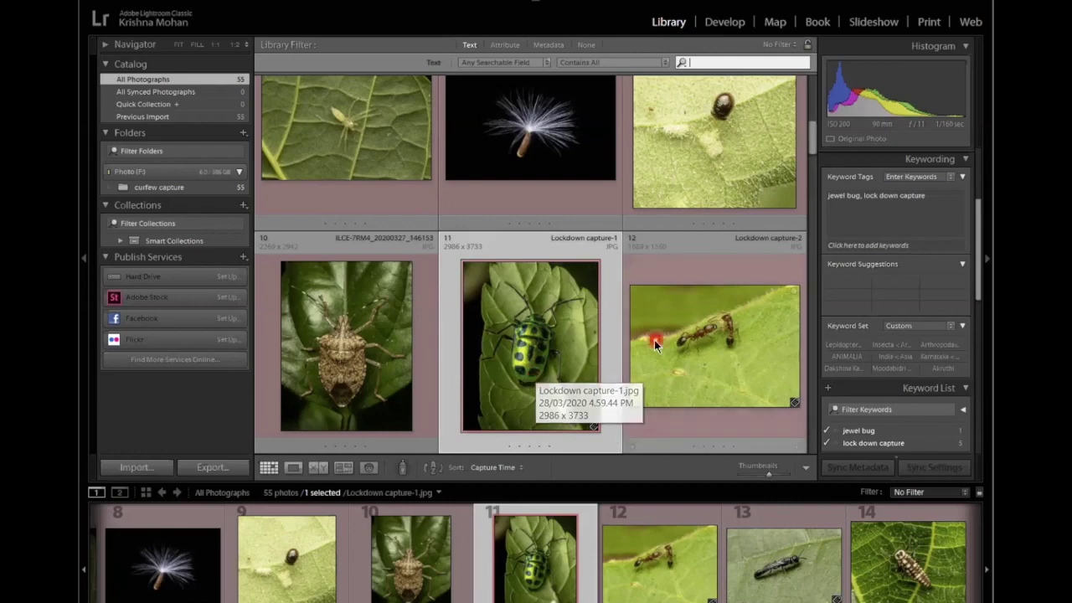
{"action": "mouse_move", "coordinate": [645, 355]}
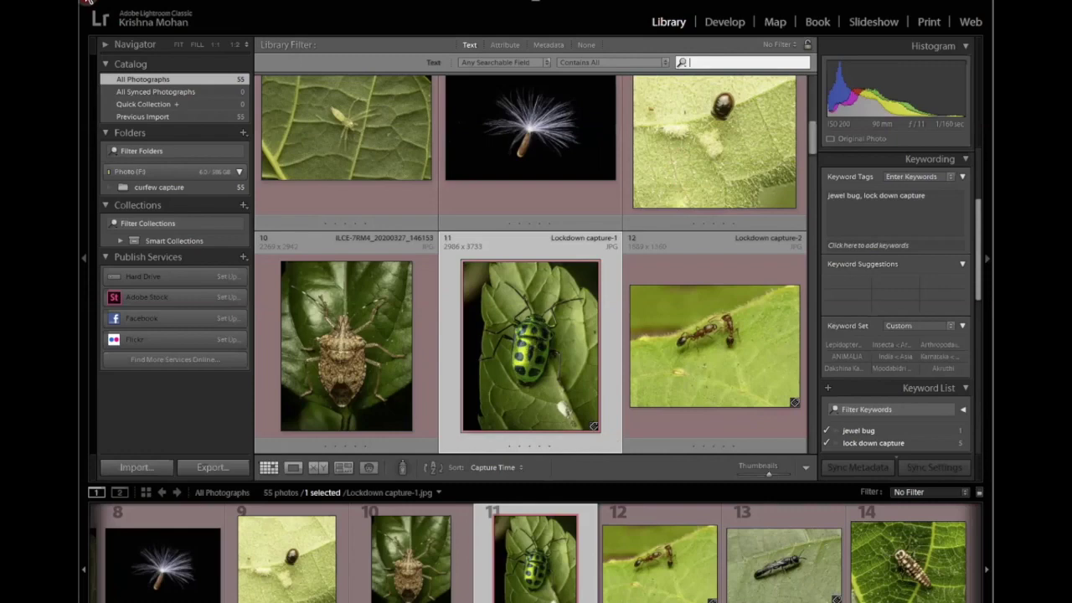
Step: Look at the list of recently opened catalogs and close it without switching catalogs
{"action": "left_click", "coordinate": [87, 2]}
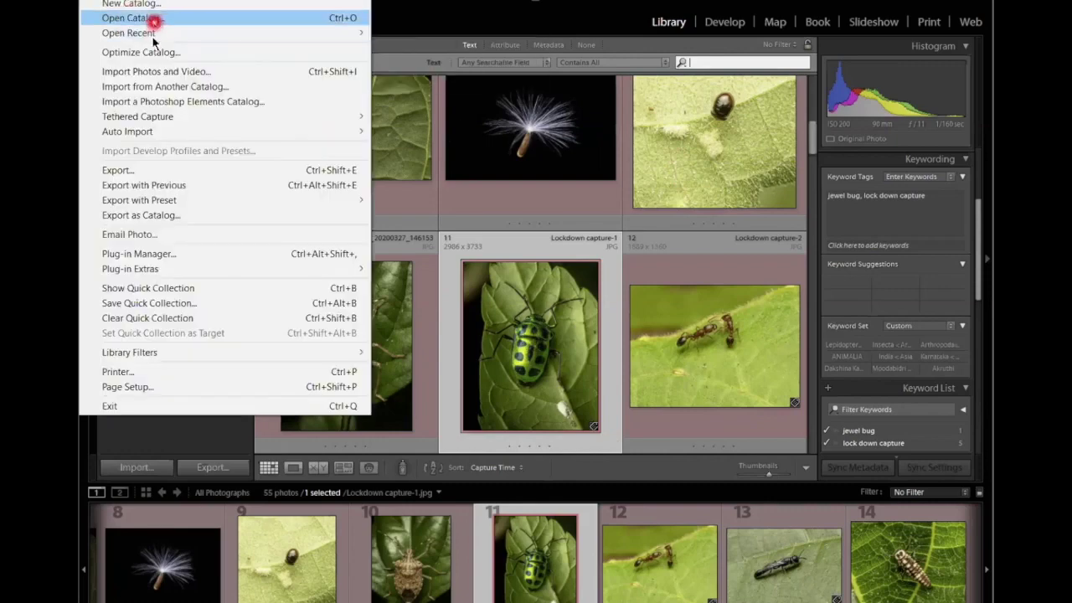
{"action": "left_click", "coordinate": [179, 33]}
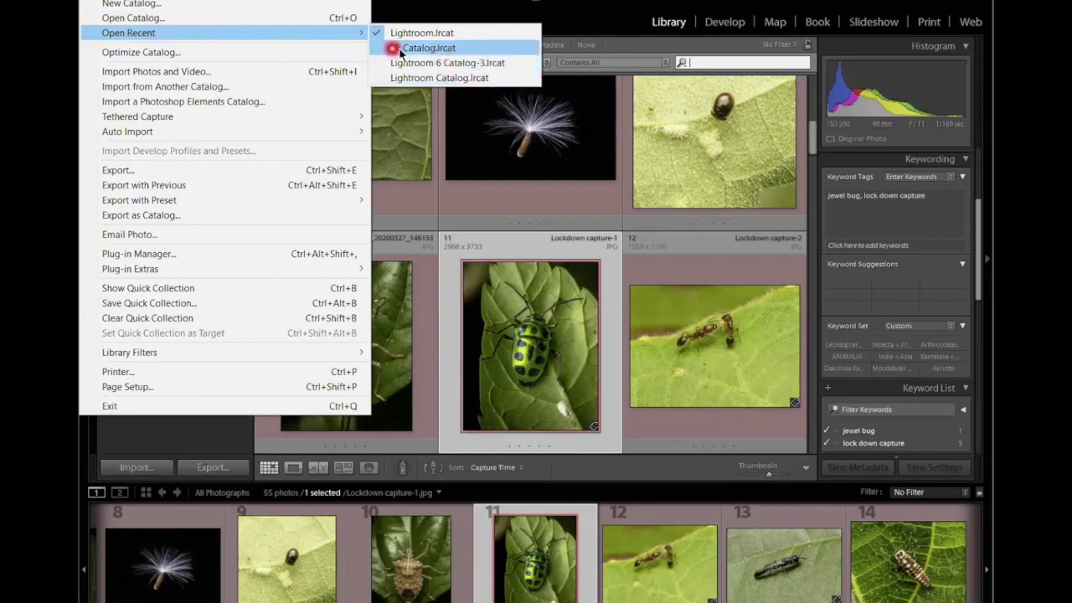
{"action": "left_click", "coordinate": [480, 49]}
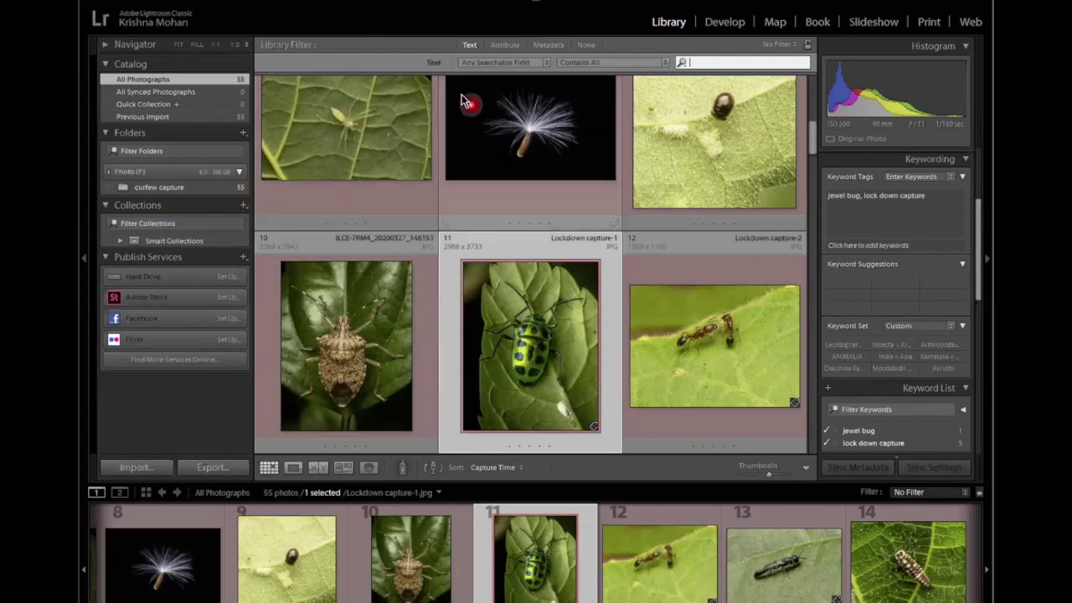
Step: Create a collection named "zoom webinar collection" outside any collection set, including the selected green bug photo
{"action": "left_click", "coordinate": [156, 240]}
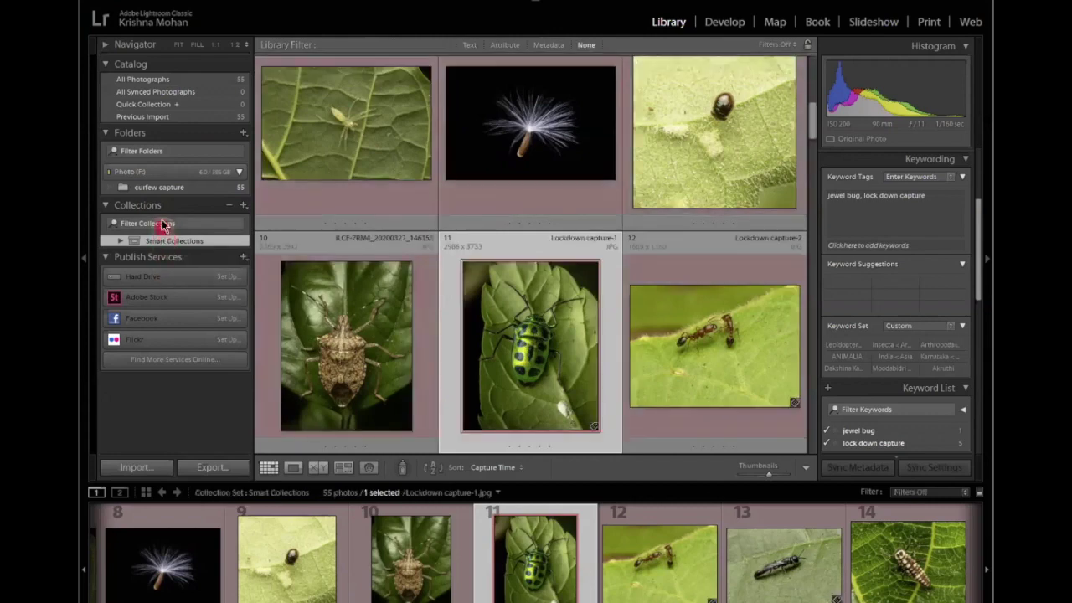
{"action": "left_click", "coordinate": [244, 207]}
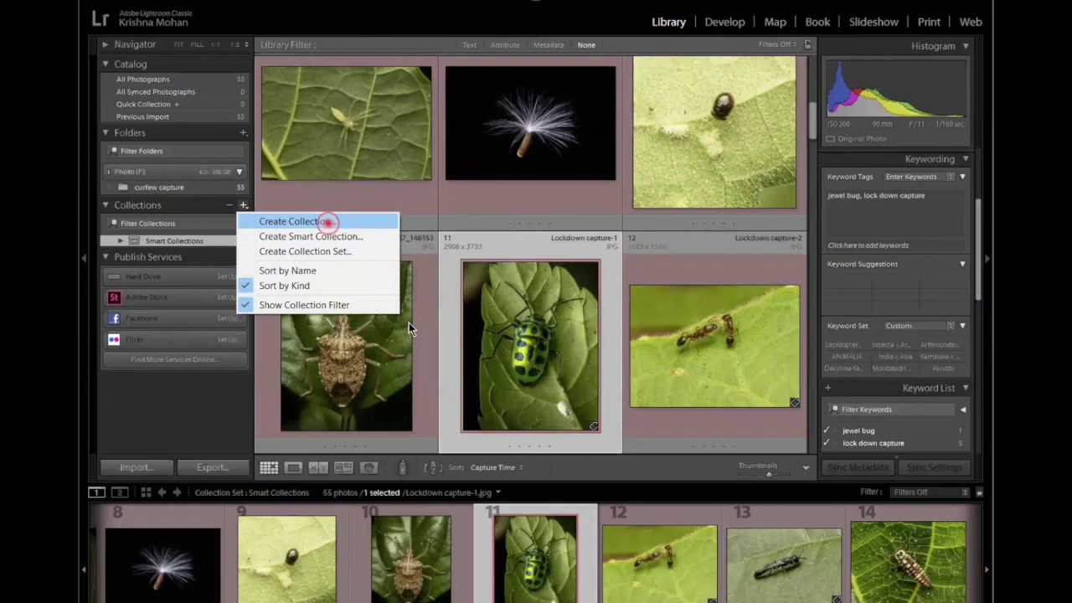
{"action": "left_click", "coordinate": [328, 224]}
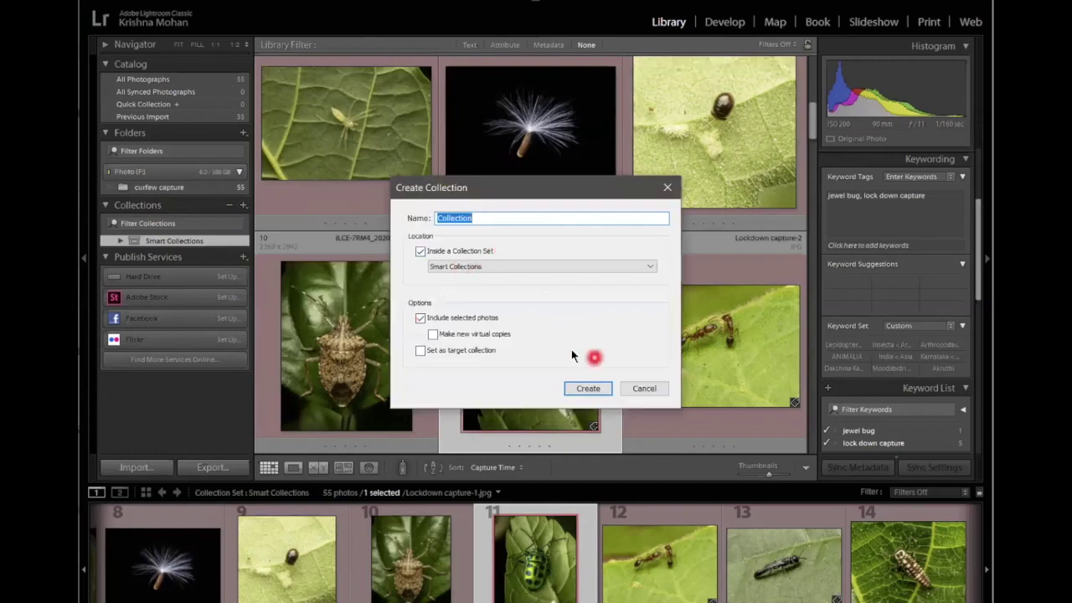
{"action": "left_click", "coordinate": [497, 217]}
{"action": "key", "text": "ctrl+a"}
{"action": "type", "text": "zoom web"}
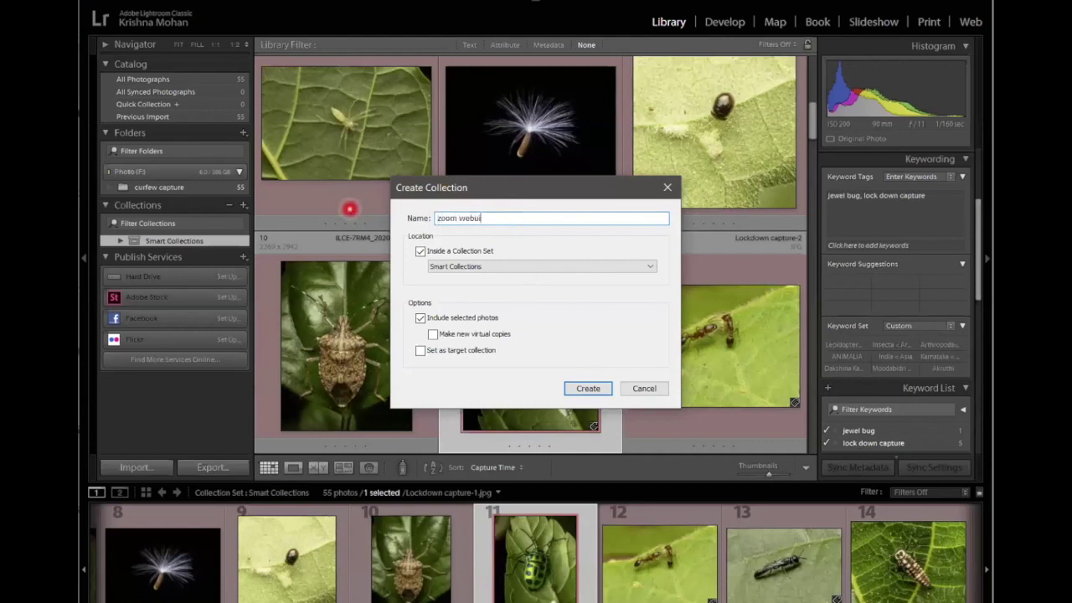
{"action": "type", "text": "inar collection"}
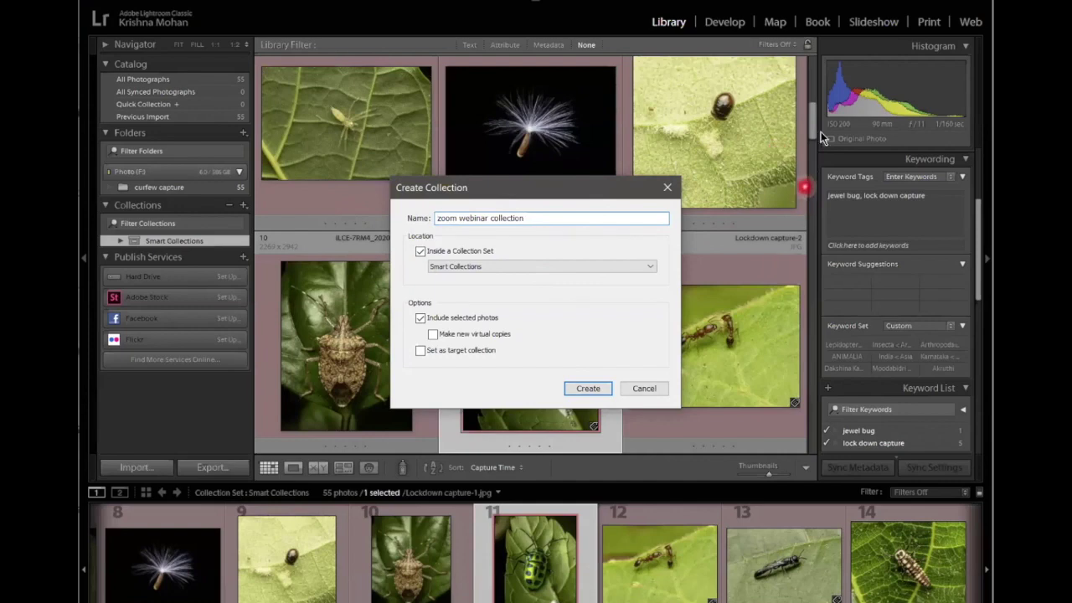
{"action": "left_click", "coordinate": [420, 251]}
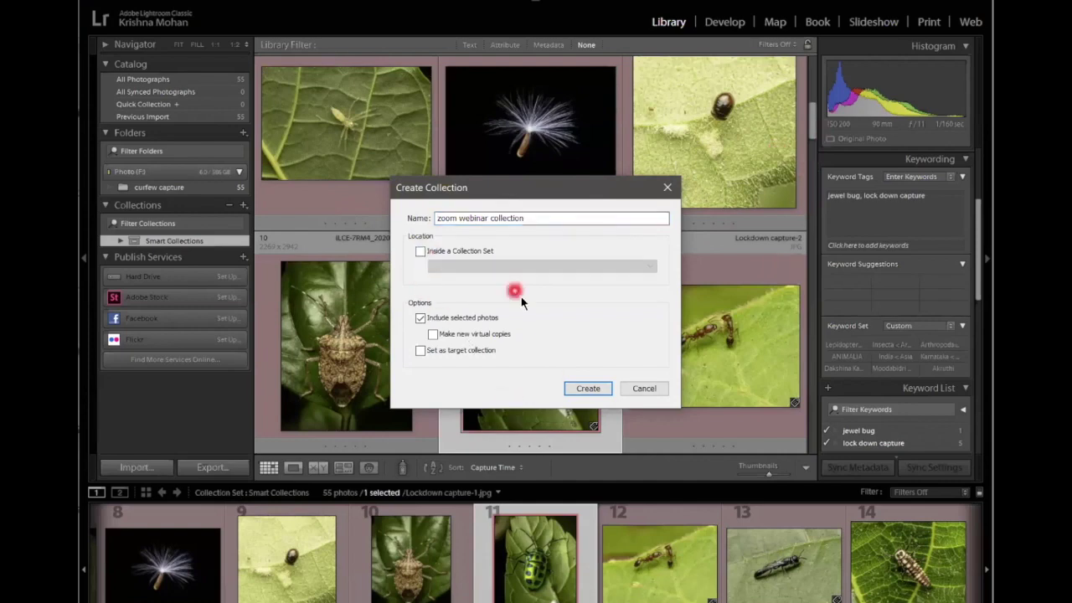
{"action": "left_click", "coordinate": [578, 391]}
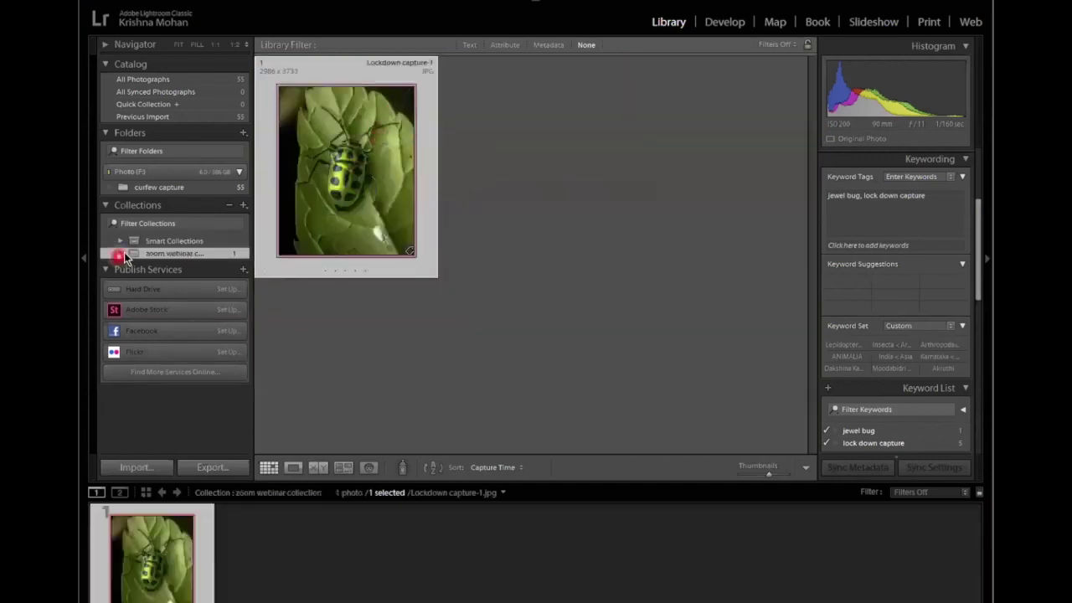
Step: Add photos 7, 9, 10 and 12 from All Photographs to the zoom webinar collection and show that collection
{"action": "left_click", "coordinate": [142, 81]}
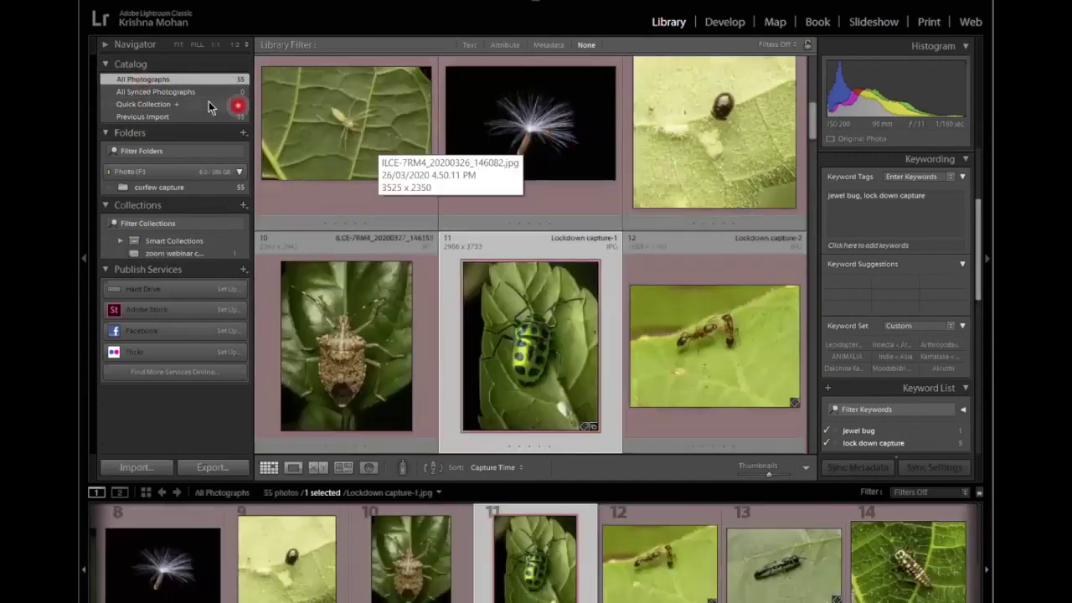
{"action": "left_click", "coordinate": [674, 147]}
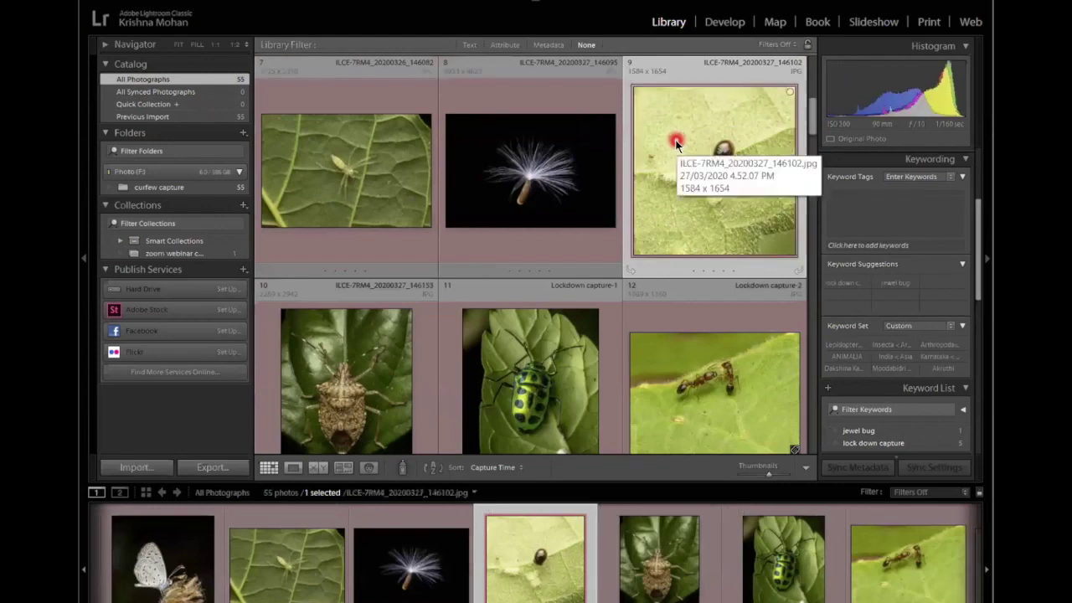
{"action": "left_click", "coordinate": [421, 166], "text": "ctrl"}
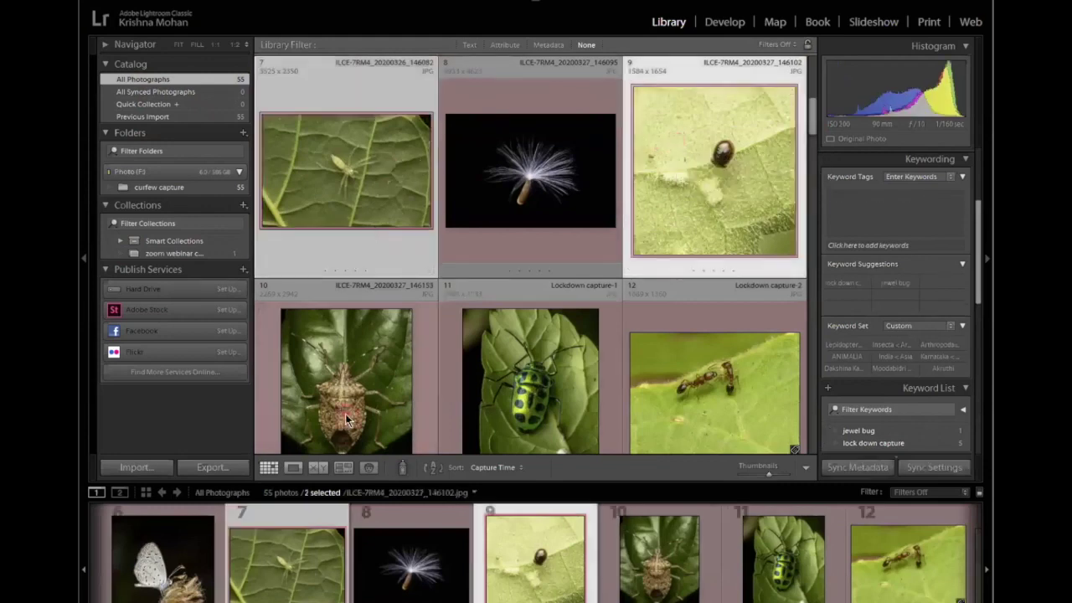
{"action": "left_click_drag", "start_coordinate": [580, 344], "coordinate": [215, 248]}
{"action": "left_click", "coordinate": [172, 252]}
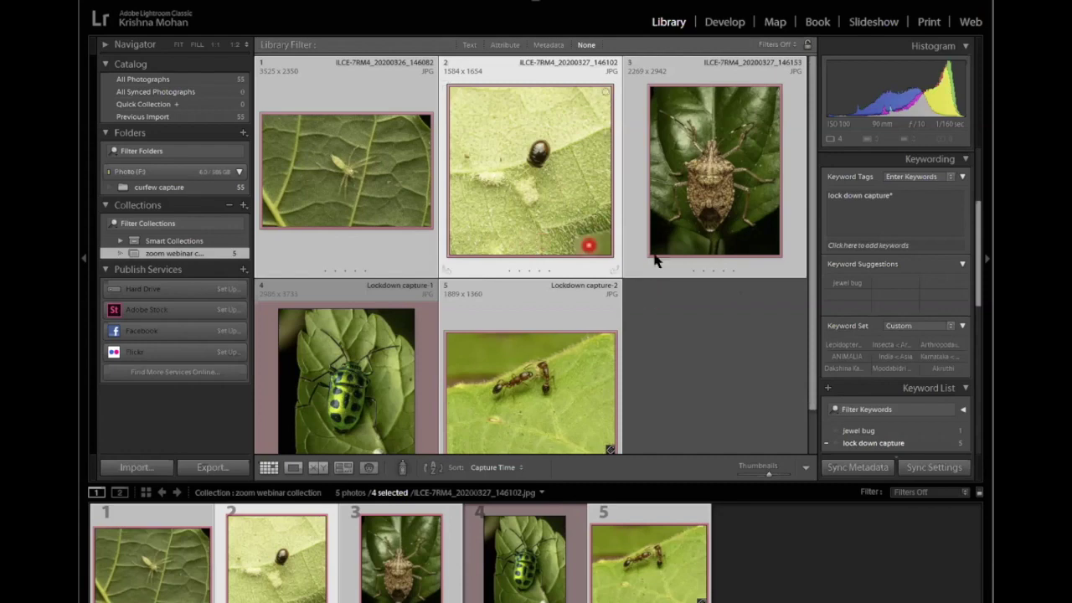
{"action": "left_click", "coordinate": [144, 254]}
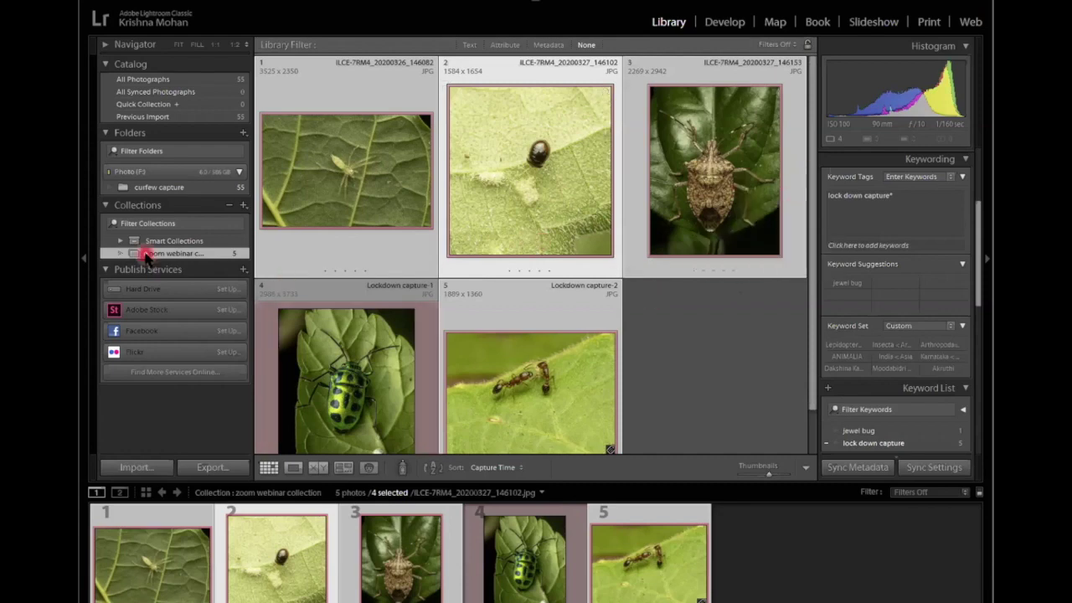
{"action": "left_click", "coordinate": [201, 253]}
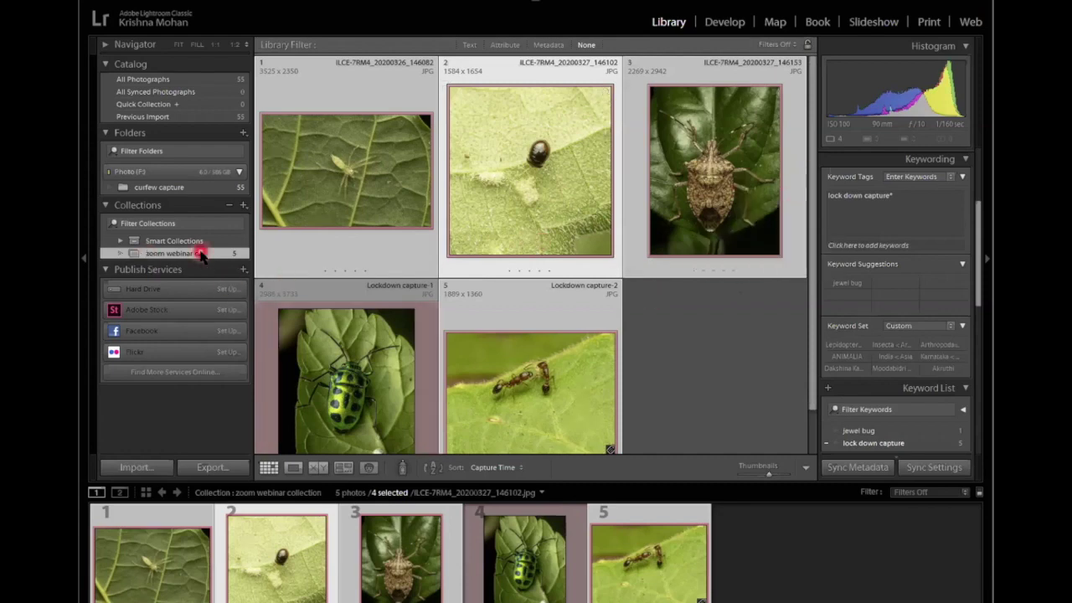
Step: Create a collection named "Printing" from the four selected photos, outside any collection set
{"action": "left_click", "coordinate": [243, 204]}
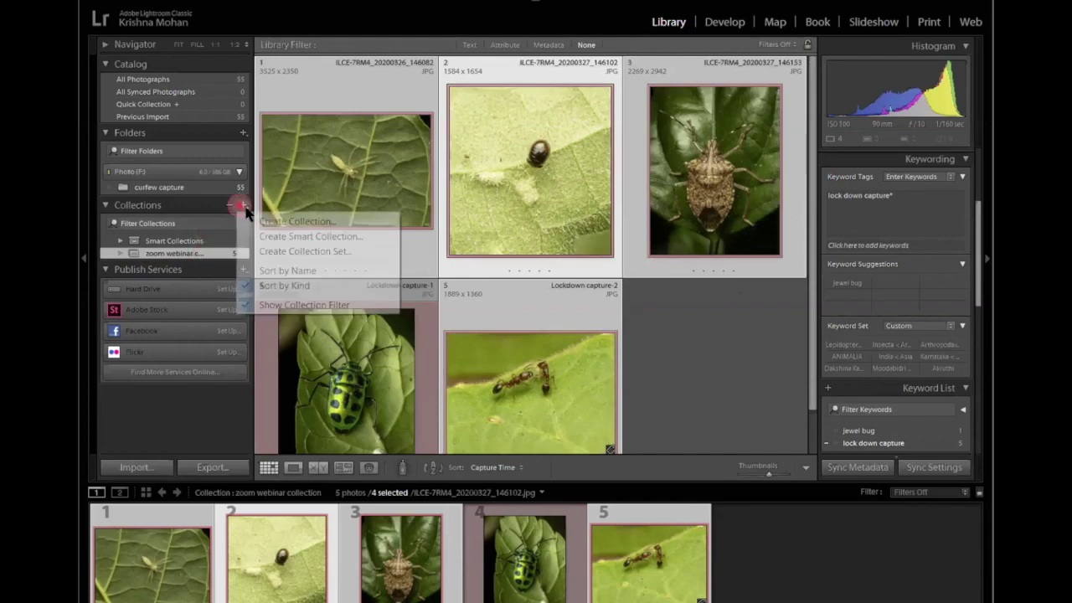
{"action": "left_click", "coordinate": [327, 221]}
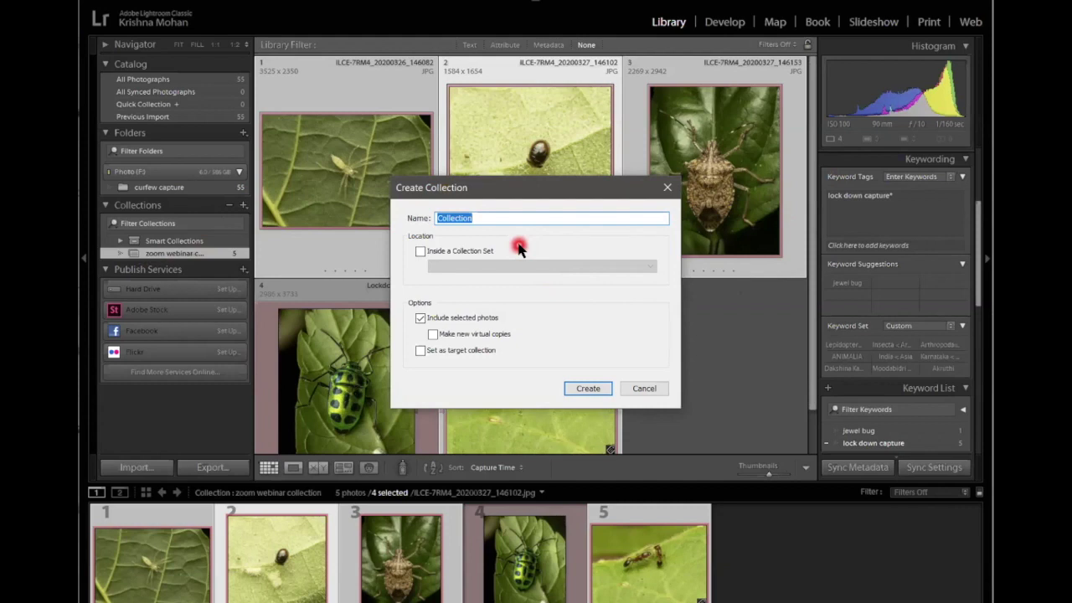
{"action": "type", "text": "Printing"}
{"action": "key", "text": "Return"}
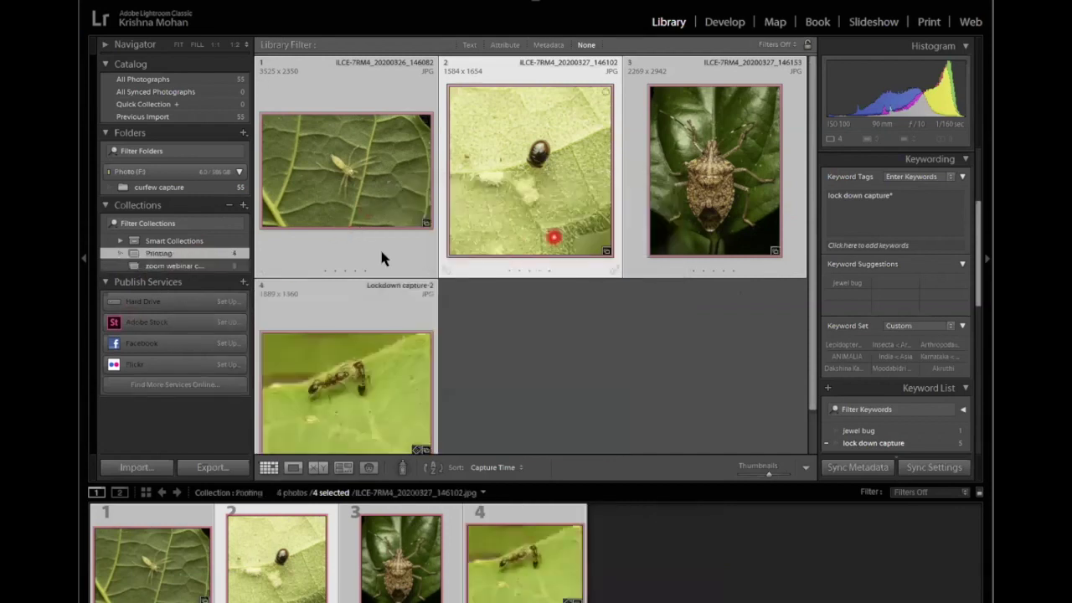
Step: Remove the four selected photos from the zoom webinar collection, keeping only the green bug photo in it
{"action": "left_click_drag", "start_coordinate": [658, 187], "coordinate": [194, 260]}
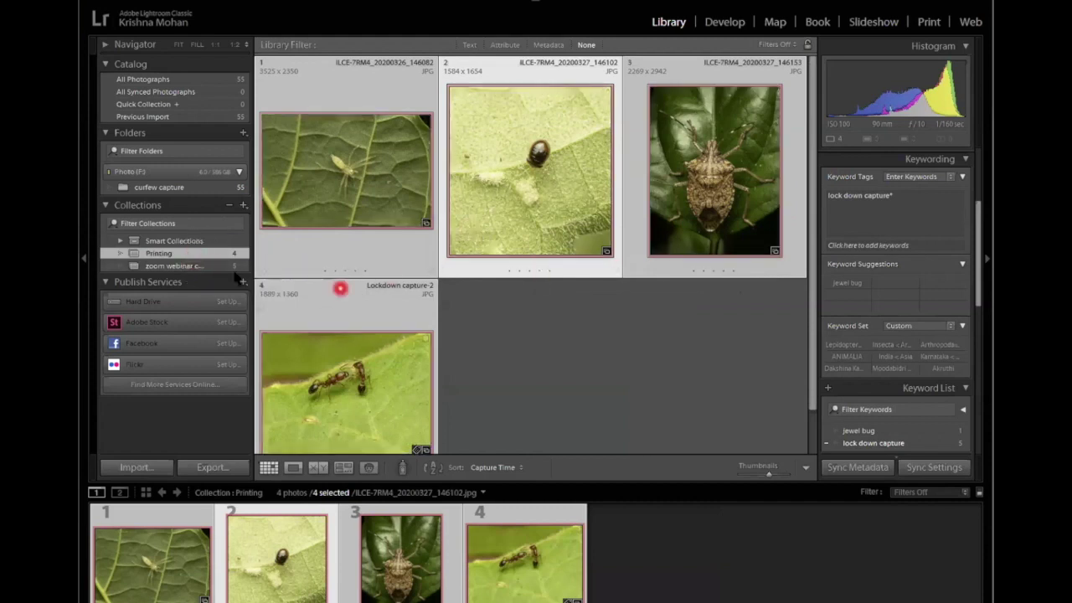
{"action": "left_click", "coordinate": [193, 265]}
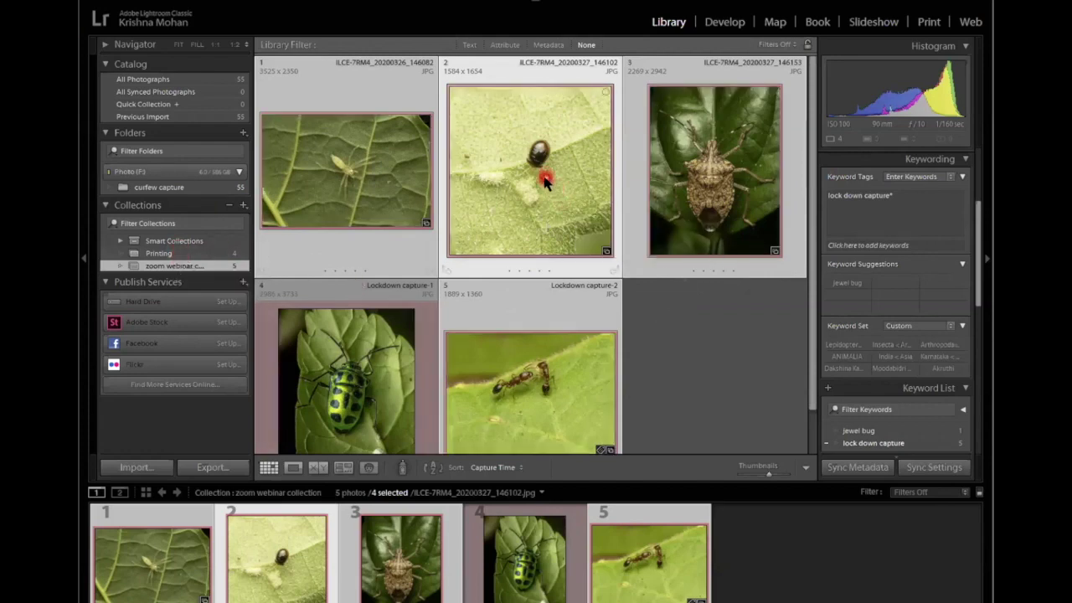
{"action": "key", "text": "Delete"}
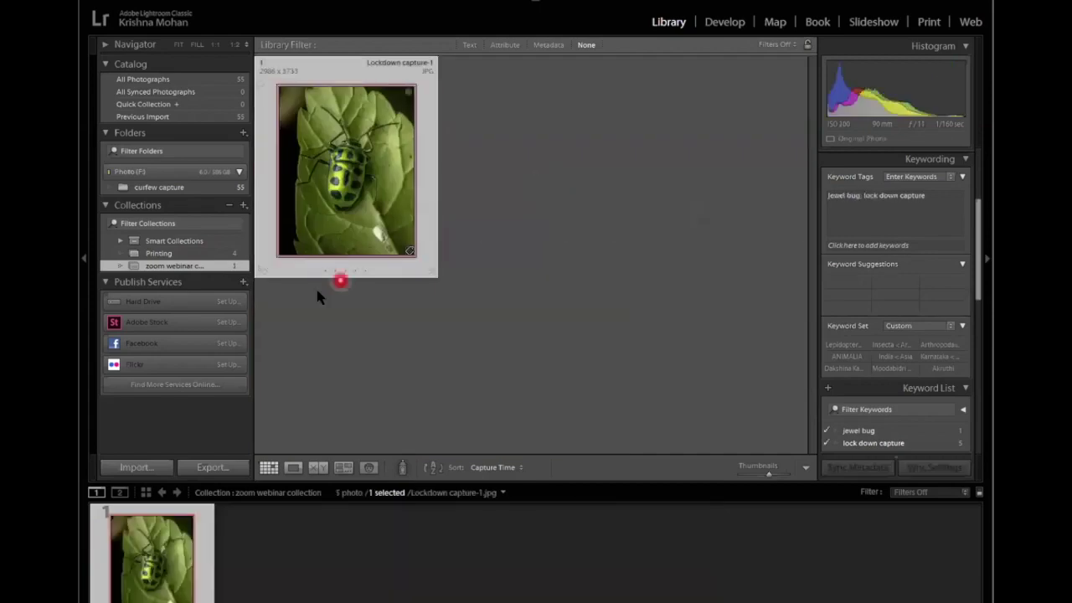
{"action": "left_click", "coordinate": [177, 267]}
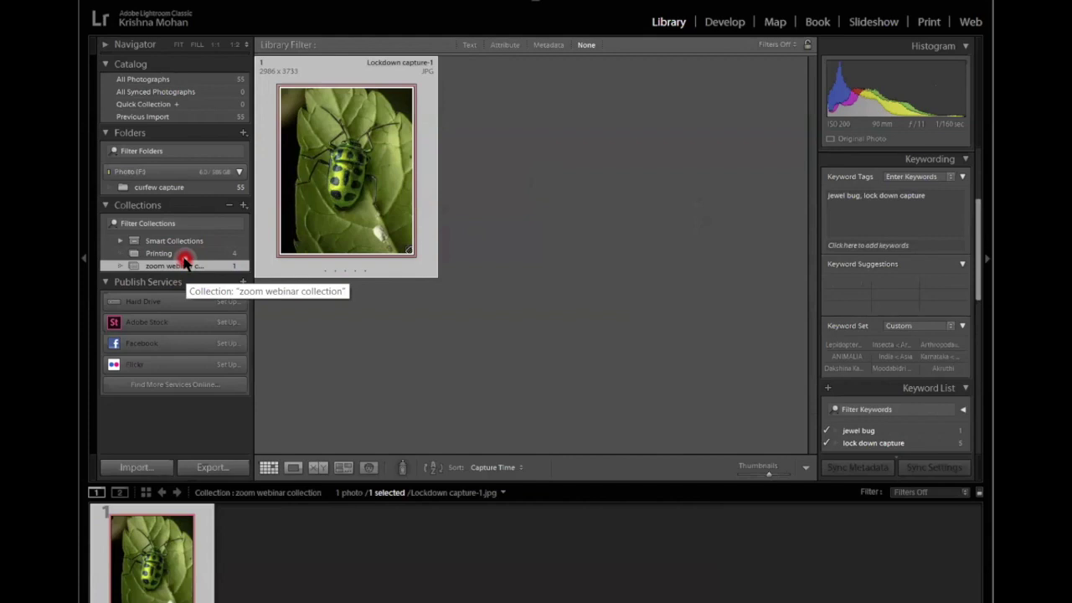
Step: Start deleting the green bug photo from All Photographs, examine the Delete from Disk and Remove choices, and dismiss the confirmation
{"action": "left_click", "coordinate": [147, 78]}
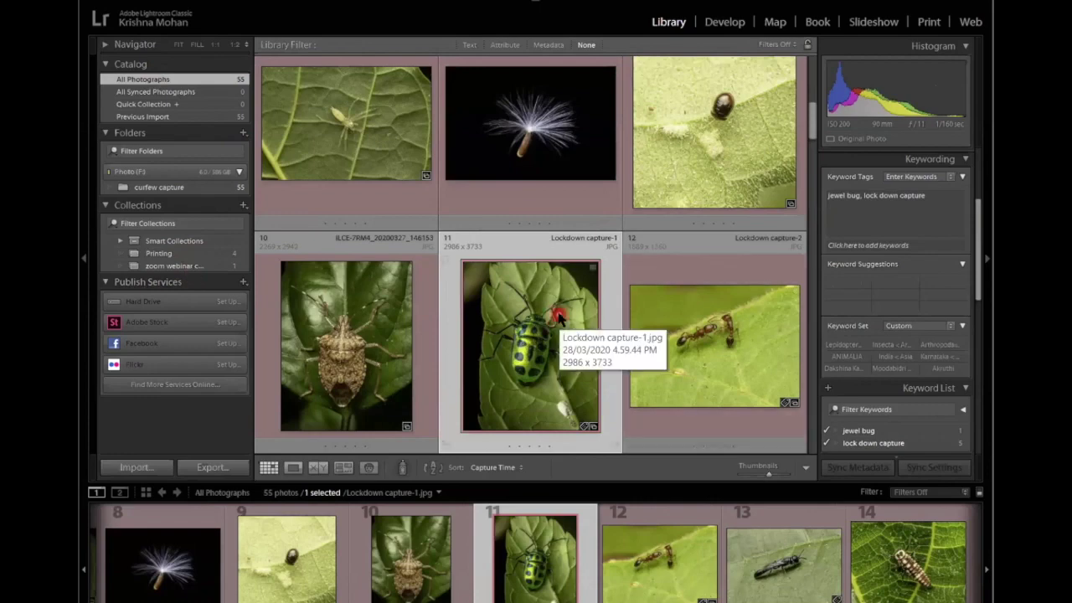
{"action": "key", "text": "Delete"}
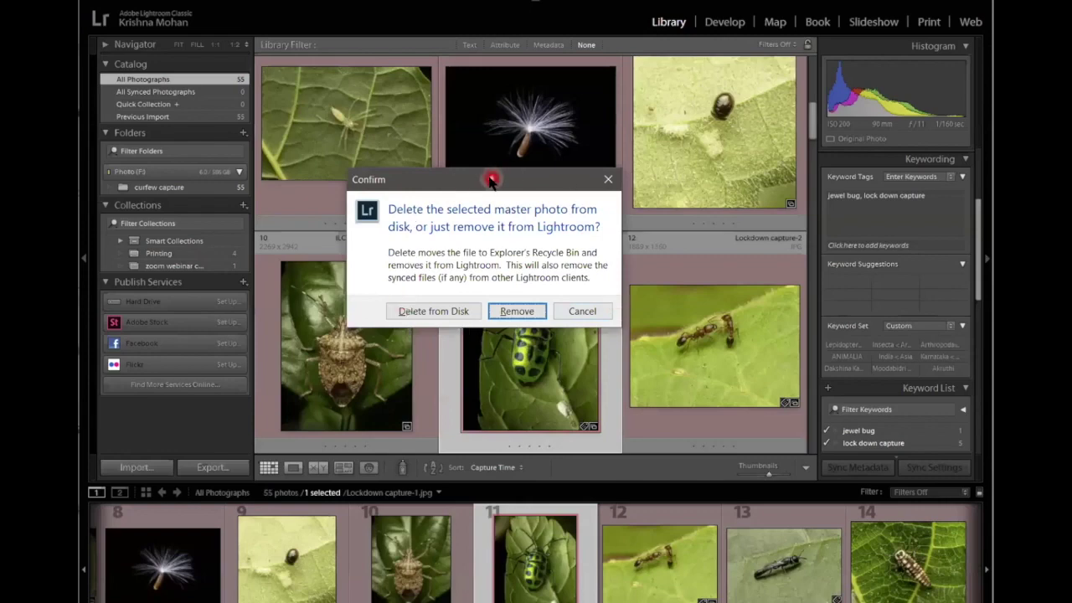
{"action": "left_click_drag", "start_coordinate": [490, 181], "coordinate": [667, 127]}
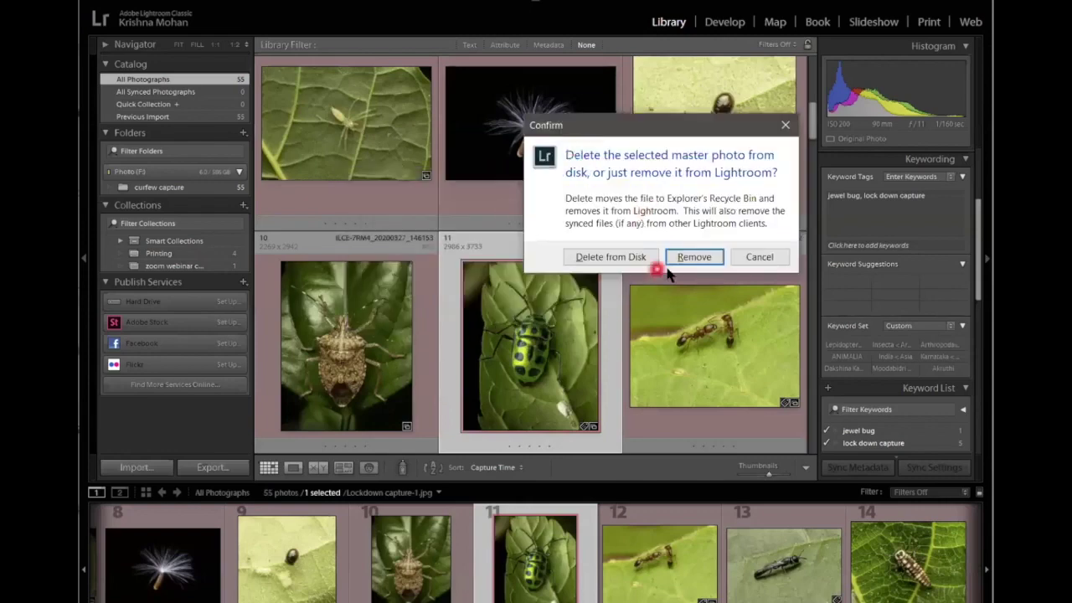
{"action": "left_click", "coordinate": [650, 339]}
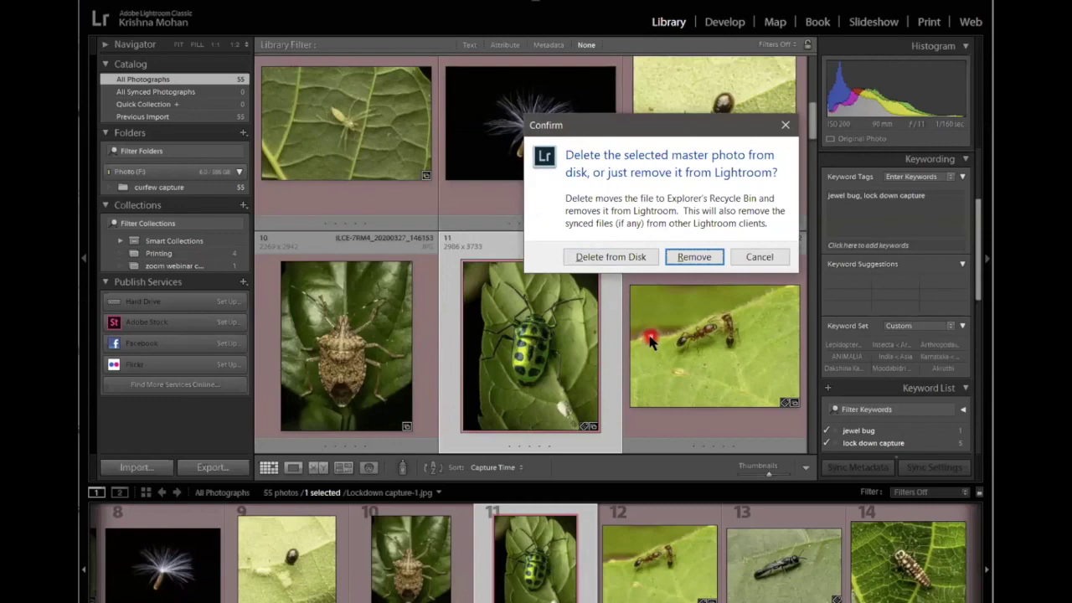
{"action": "left_click", "coordinate": [598, 257]}
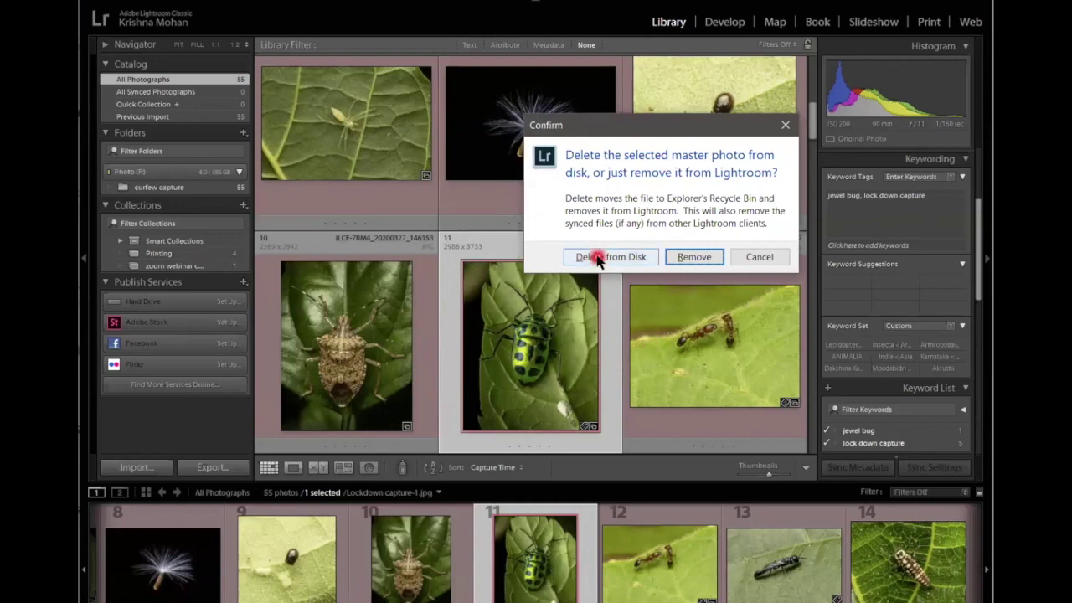
{"action": "left_click", "coordinate": [686, 257]}
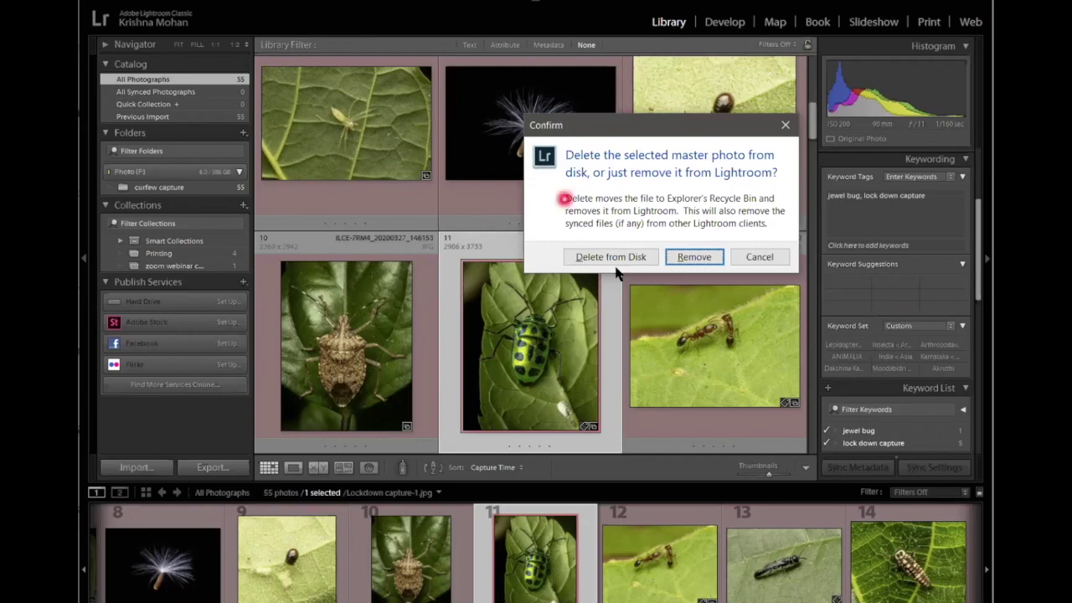
{"action": "left_click", "coordinate": [789, 127]}
Step: Remove the first photo, the pale spider on a veined leaf, from the Printing collection
{"action": "left_click", "coordinate": [197, 78]}
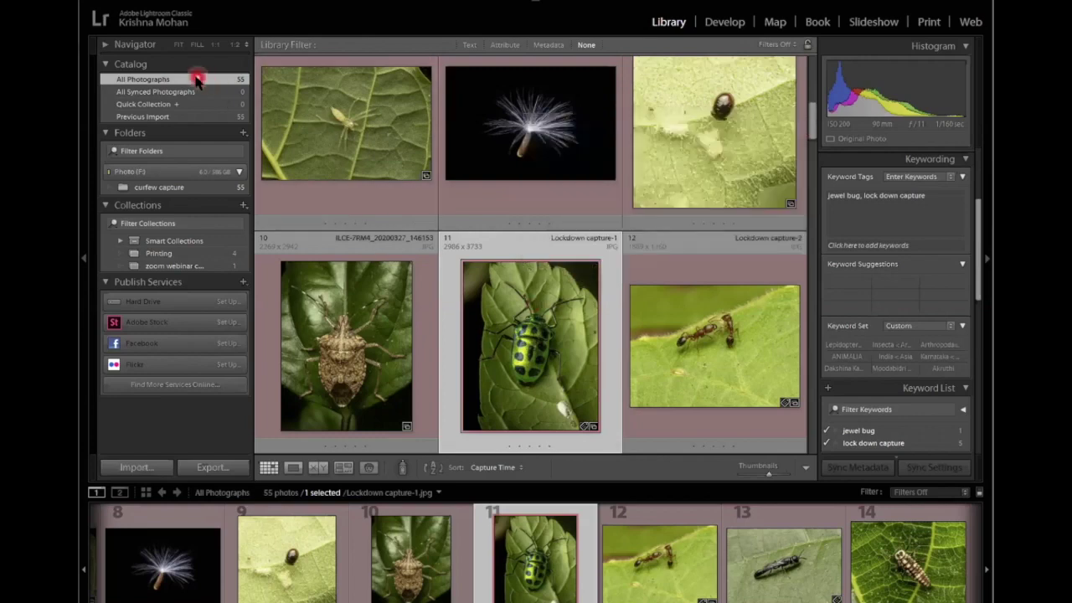
{"action": "left_click", "coordinate": [182, 255]}
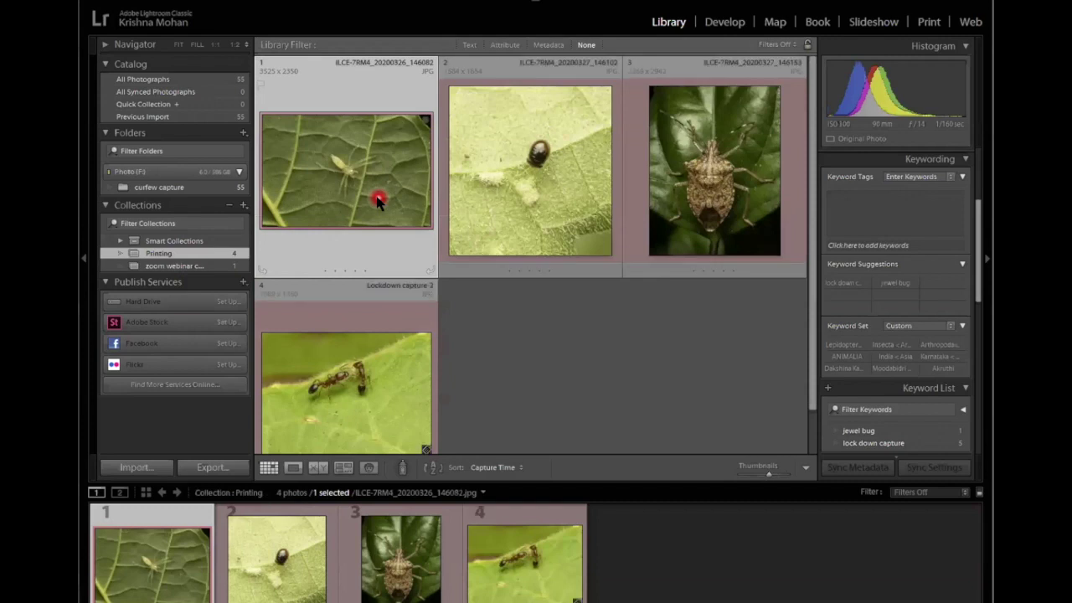
{"action": "key", "text": "Delete"}
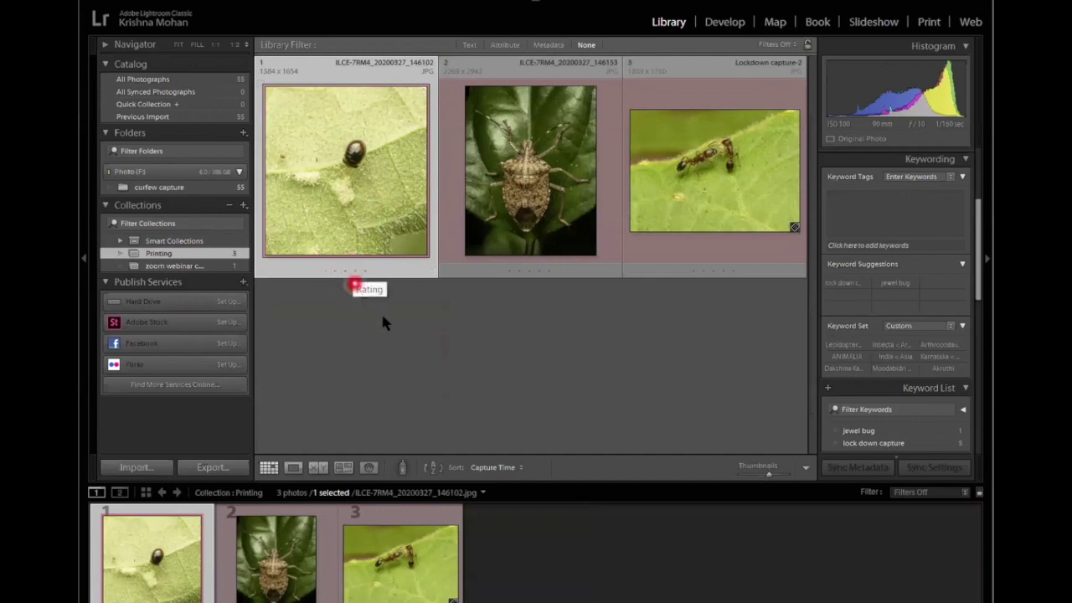
Step: Rate the three Printing photos: 4 stars for the black beetle, 3 for the brown shield bug and 4 for the ants
{"action": "key", "text": "4"}
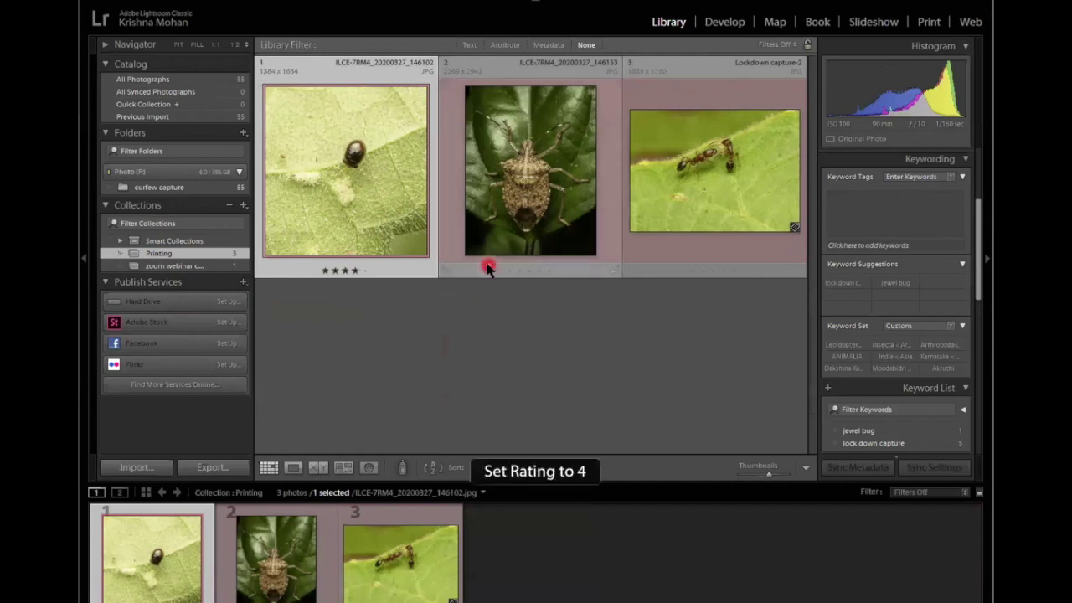
{"action": "left_click", "coordinate": [492, 274]}
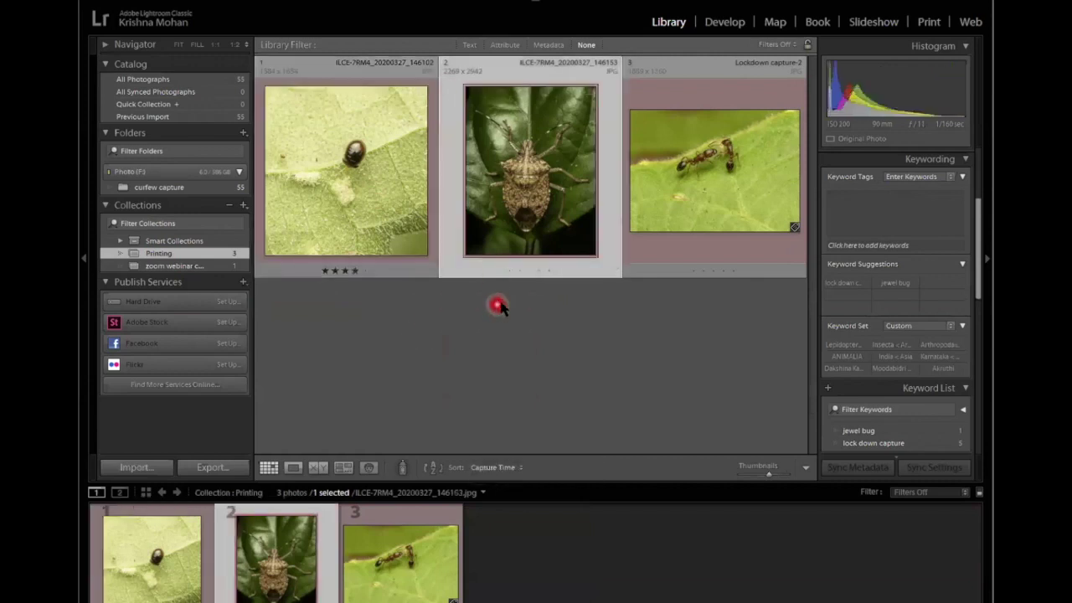
{"action": "key", "text": "3"}
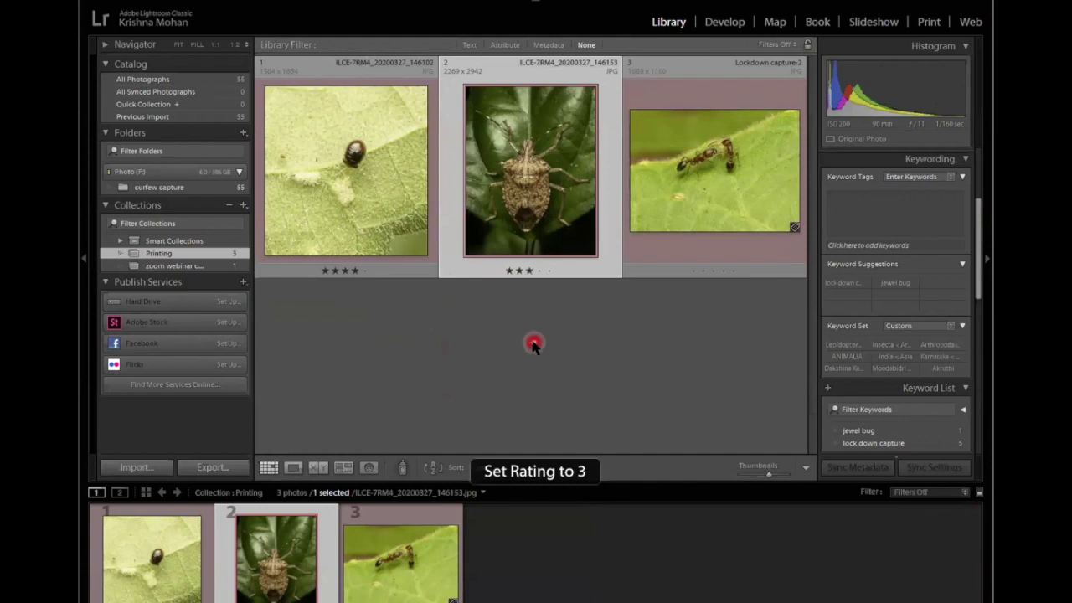
{"action": "left_click", "coordinate": [680, 253]}
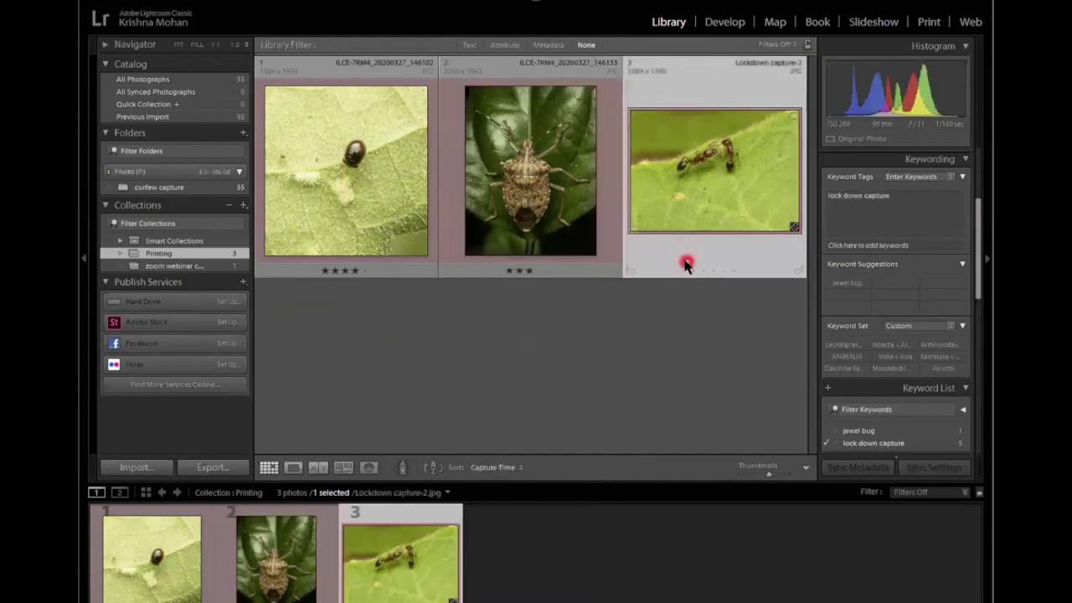
{"action": "key", "text": "4"}
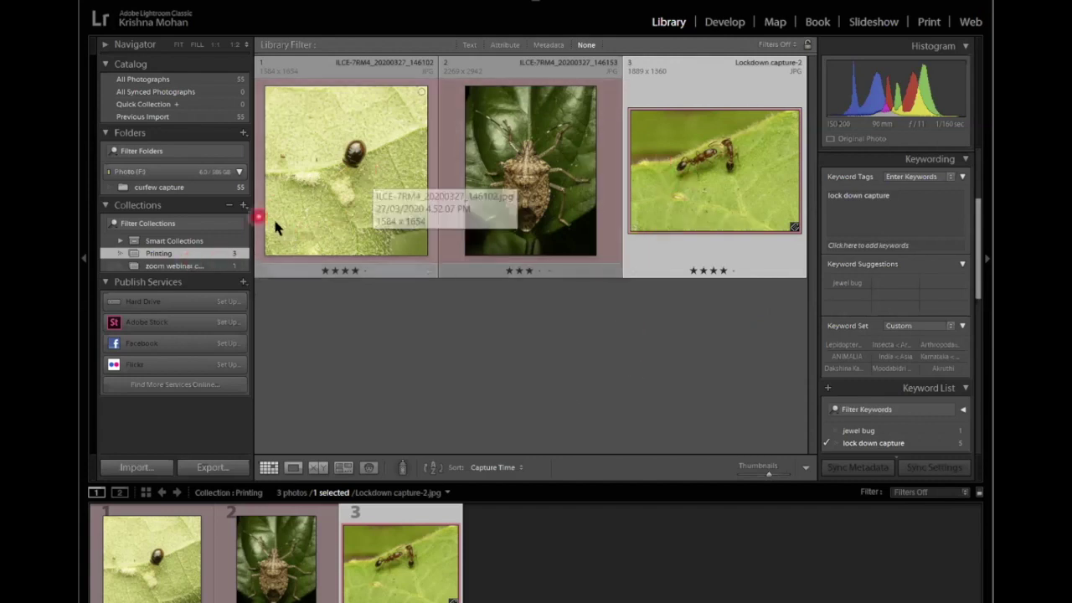
Step: Show the curfew capture folder, start adding a new folder to the library, and browse to the Desktop as its location
{"action": "left_click", "coordinate": [201, 187]}
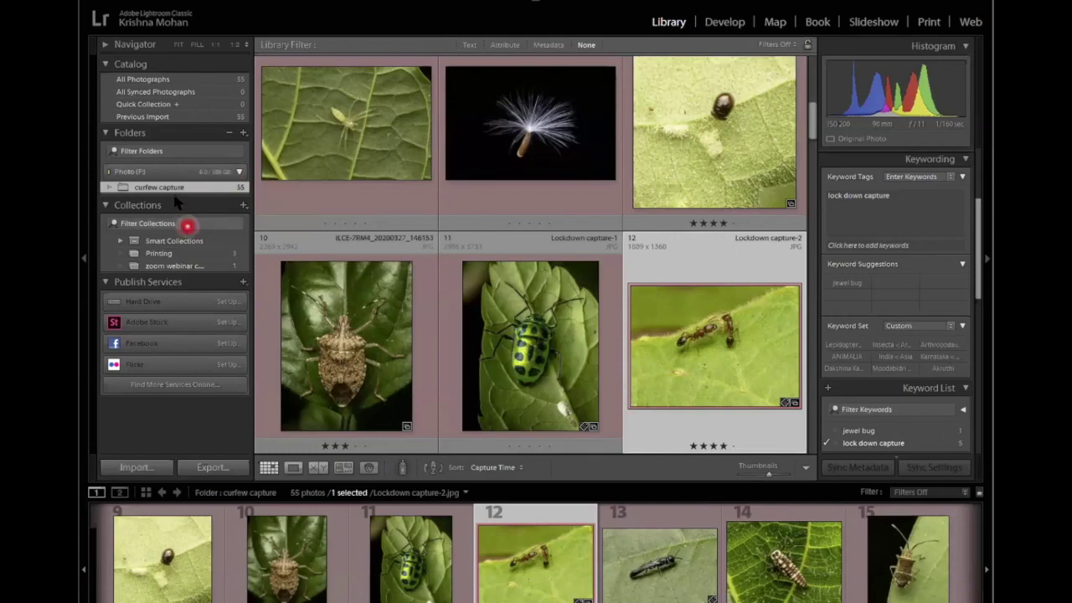
{"action": "scroll", "coordinate": [218, 172], "scroll_direction": "down", "scroll_amount": 1}
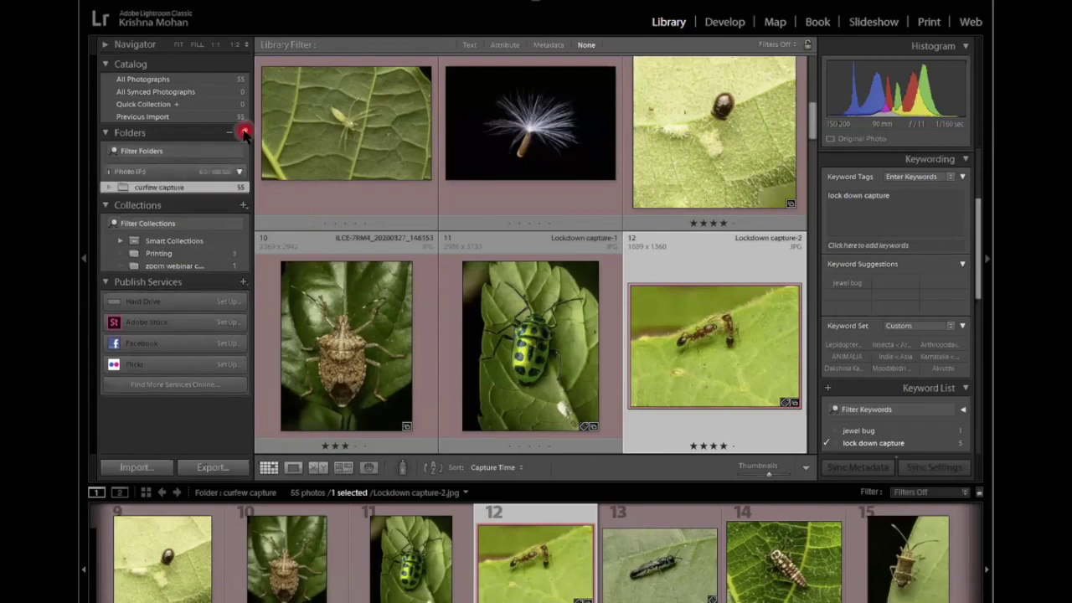
{"action": "right_click", "coordinate": [179, 188]}
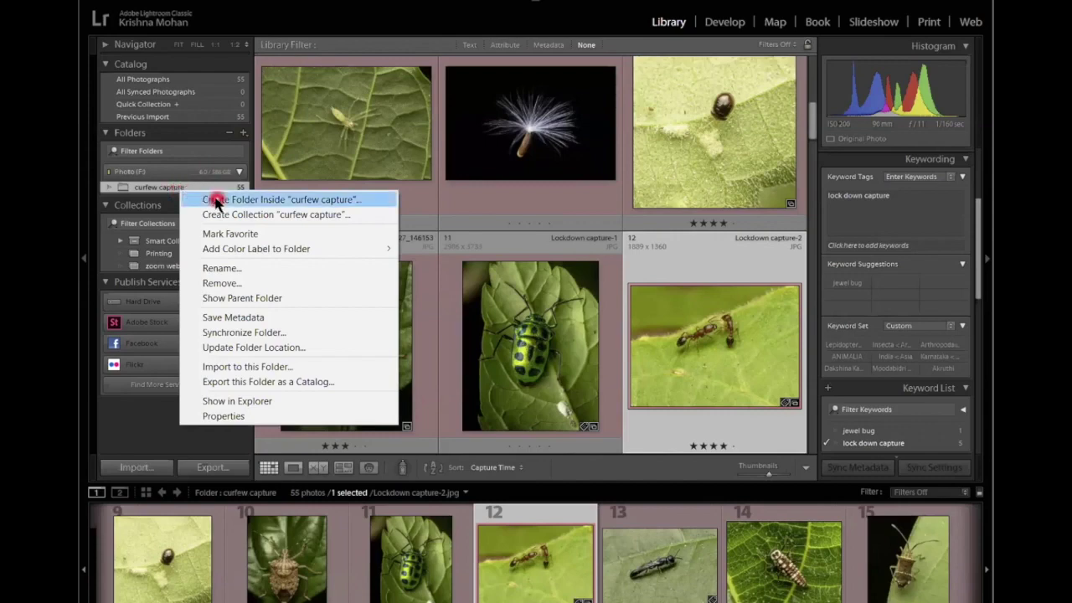
{"action": "left_click", "coordinate": [243, 133]}
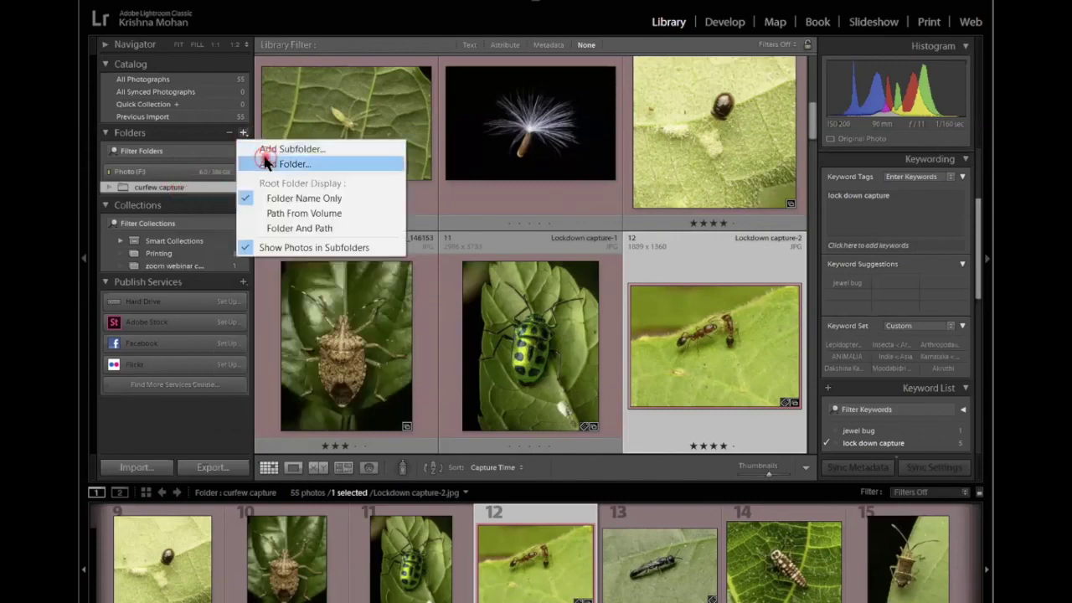
{"action": "left_click", "coordinate": [266, 163]}
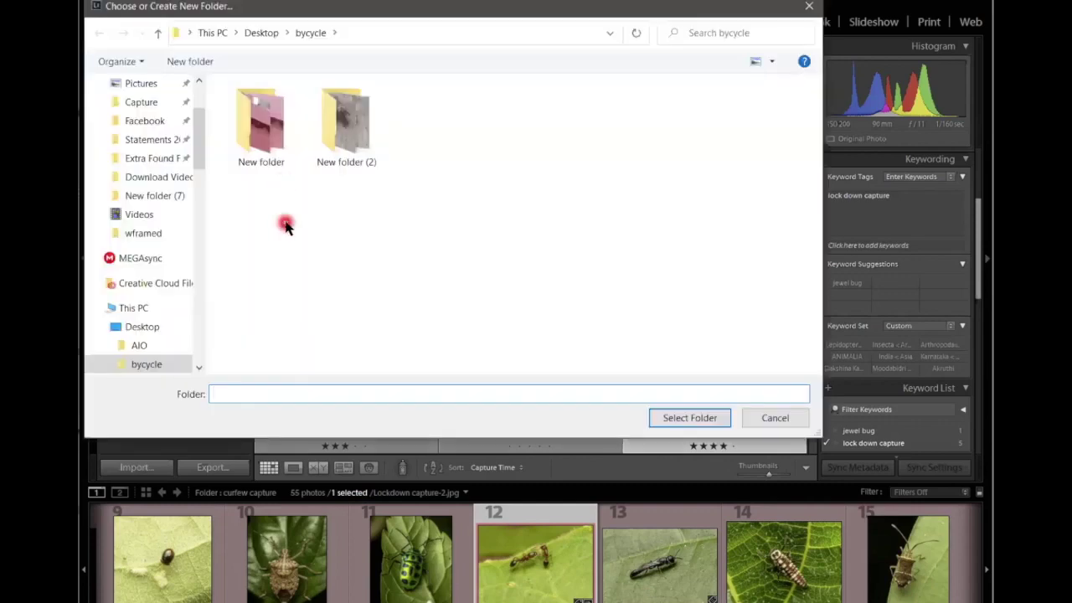
{"action": "left_click", "coordinate": [262, 33]}
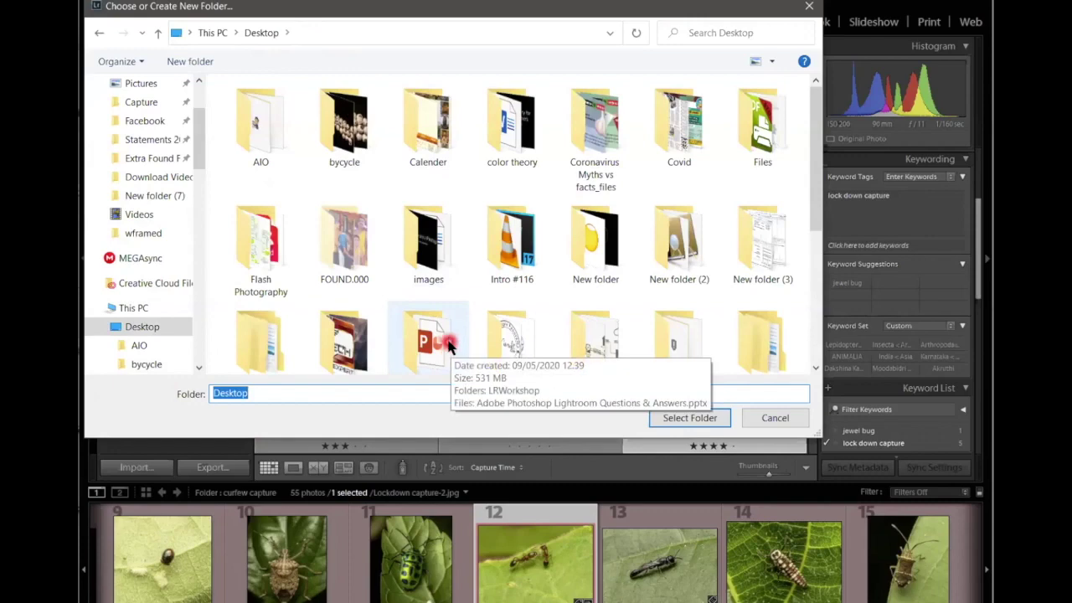
Step: Try to add a Desktop folder by entering the name "webinar" directly
{"action": "type", "text": "webinar"}
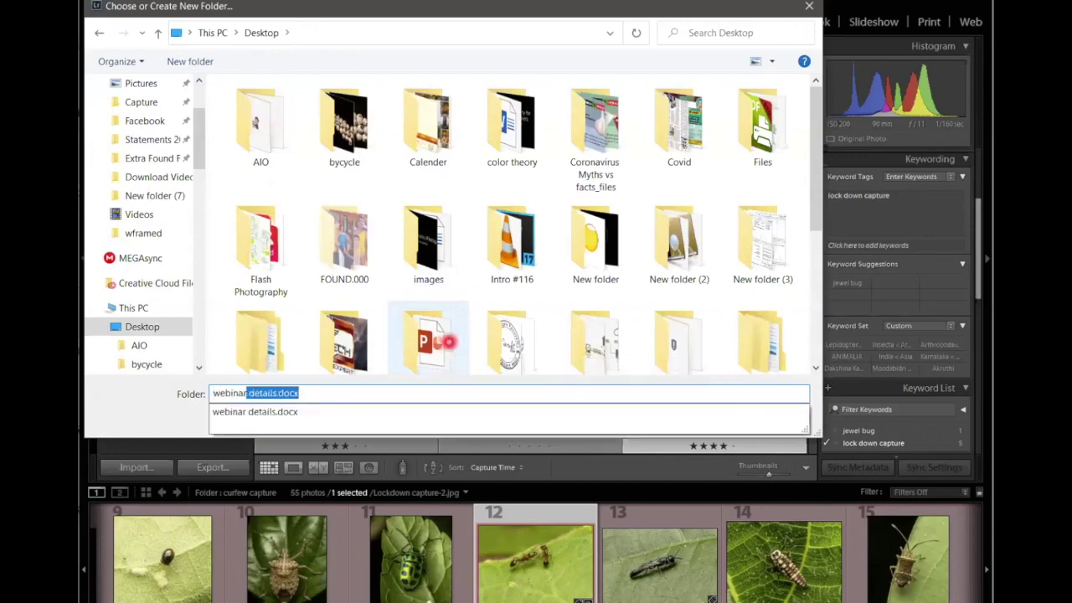
{"action": "key", "text": "Delete"}
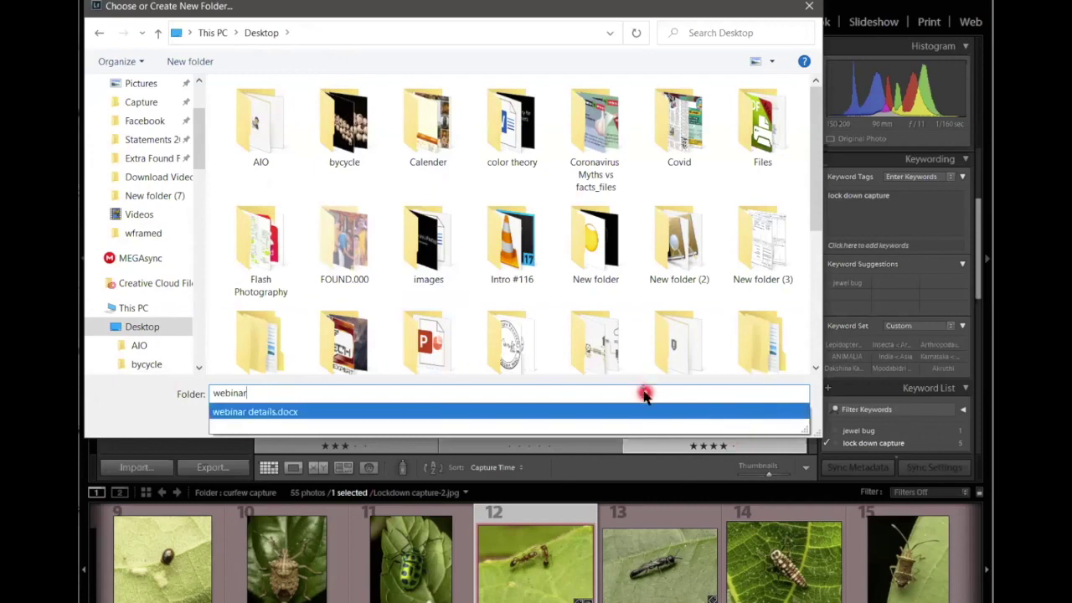
{"action": "key", "text": "Return"}
{"action": "left_click", "coordinate": [583, 291]}
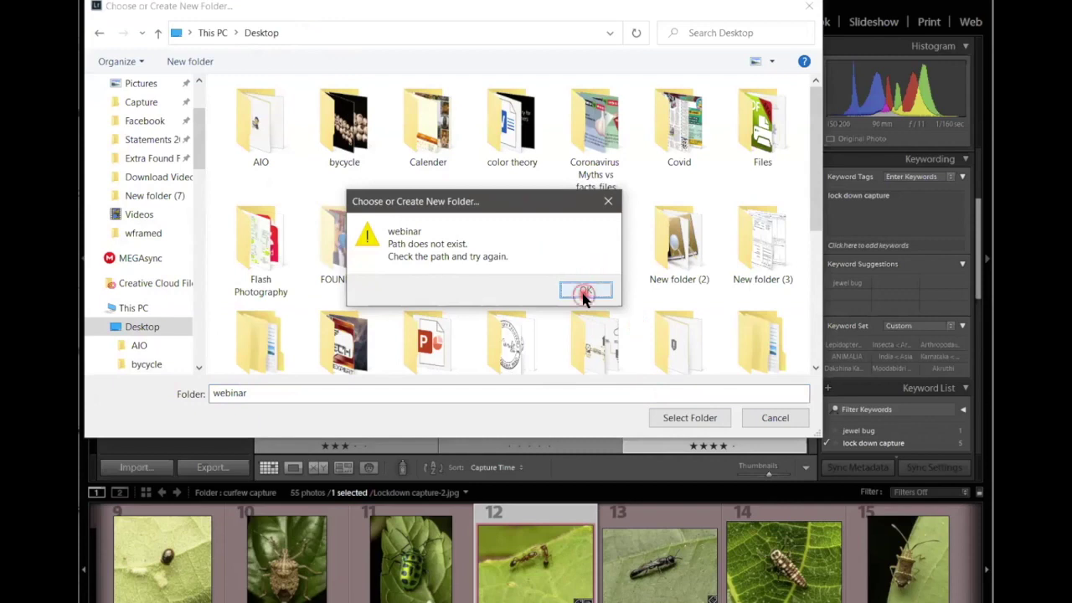
Step: Create a new folder named "webinar" on the Desktop and add it to the library's folders
{"action": "left_click", "coordinate": [194, 61]}
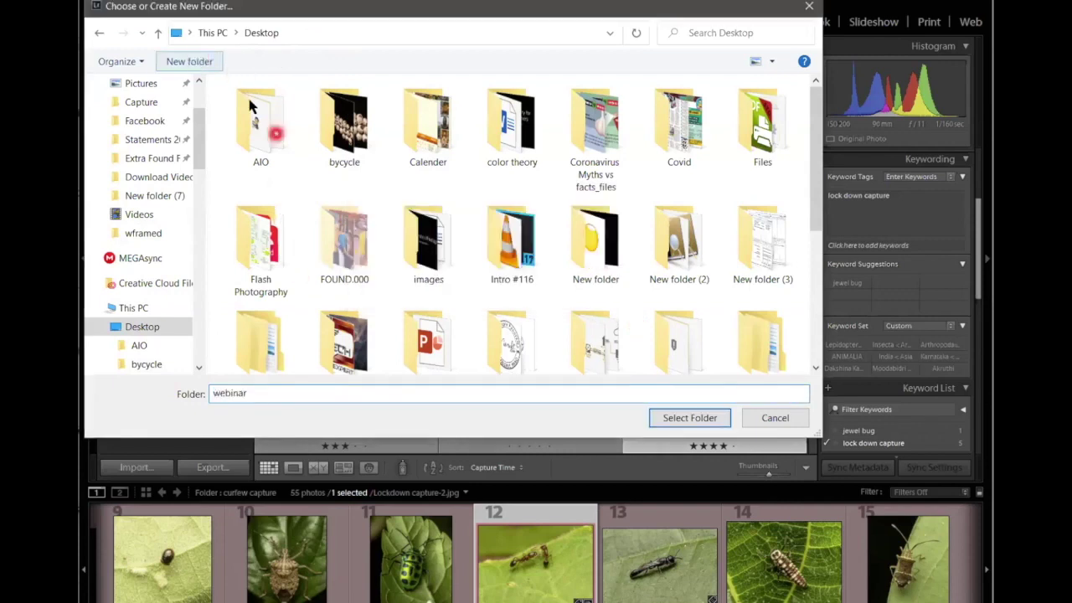
{"action": "type", "text": "webinar"}
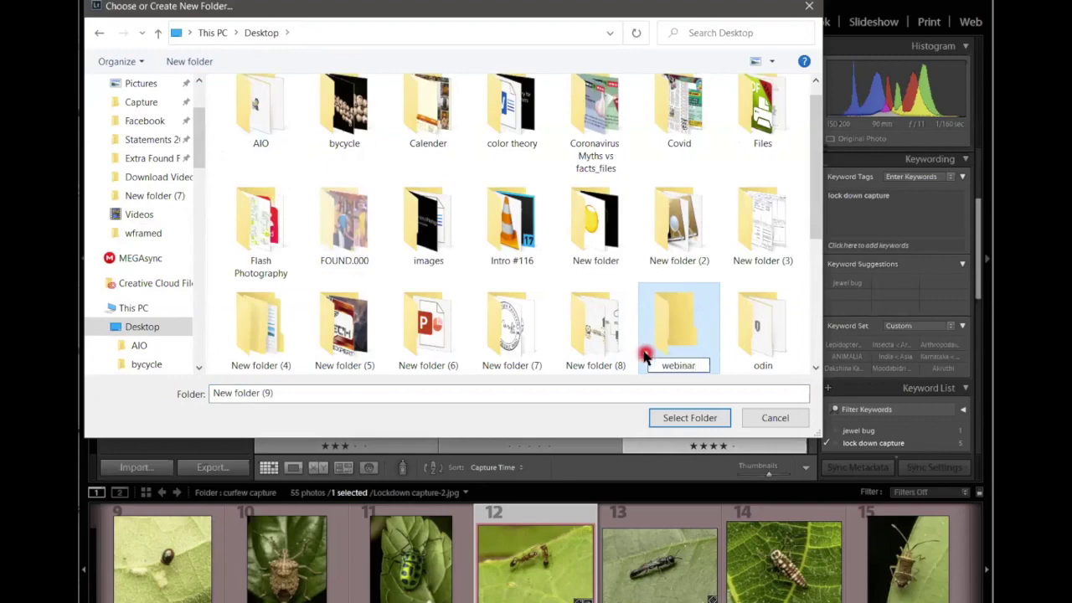
{"action": "key", "text": "Return"}
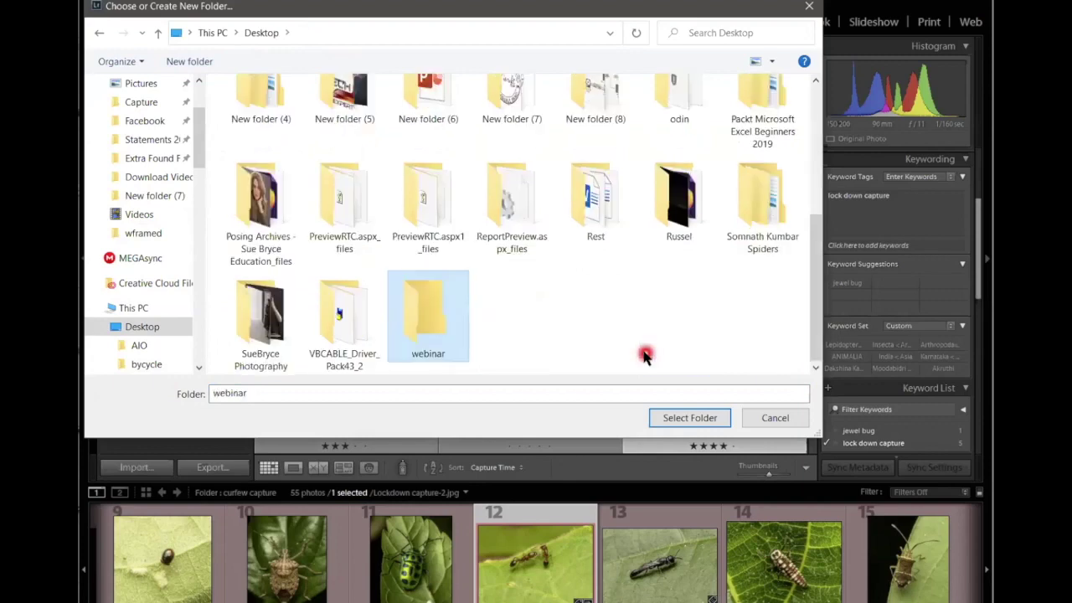
{"action": "double_click", "coordinate": [442, 313]}
{"action": "left_click", "coordinate": [675, 418]}
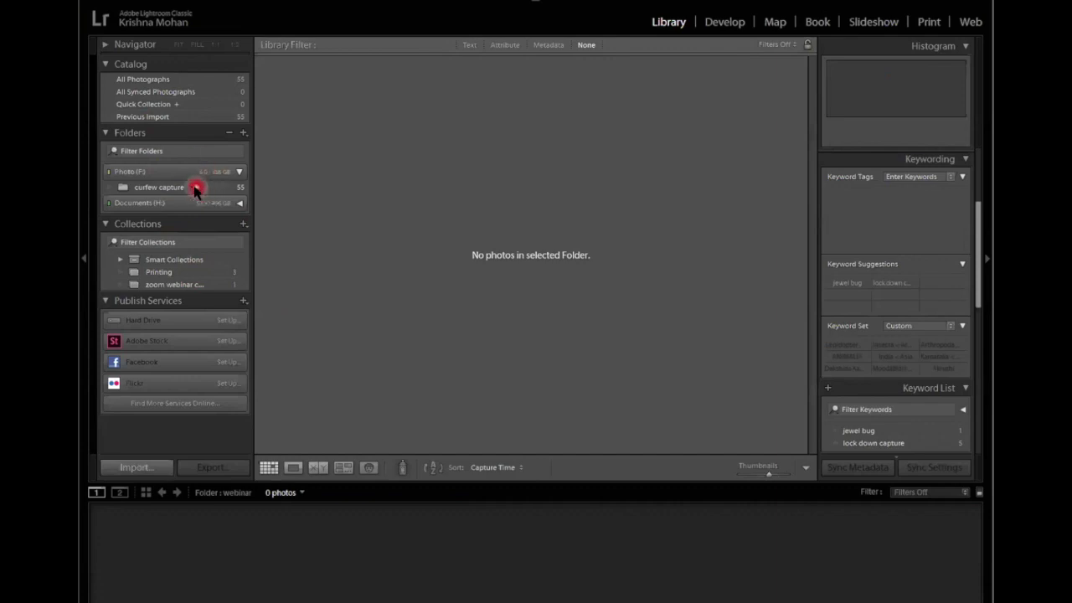
Step: Move the wasp nest photo on disk from the curfew capture folder to the webinar folder under Documents (H:) and show that folder
{"action": "left_click", "coordinate": [240, 203]}
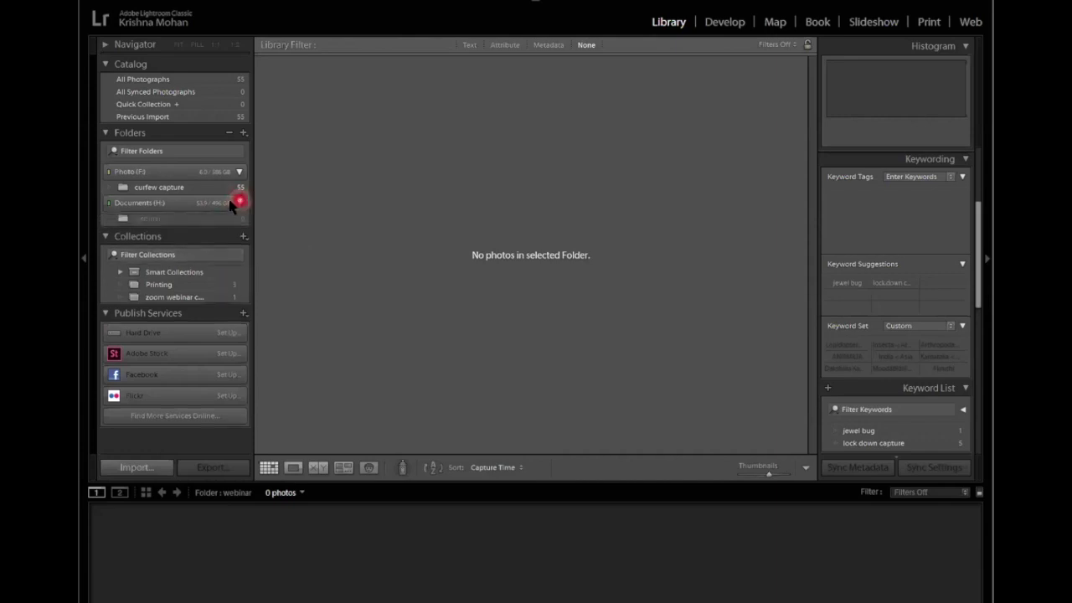
{"action": "left_click", "coordinate": [181, 188]}
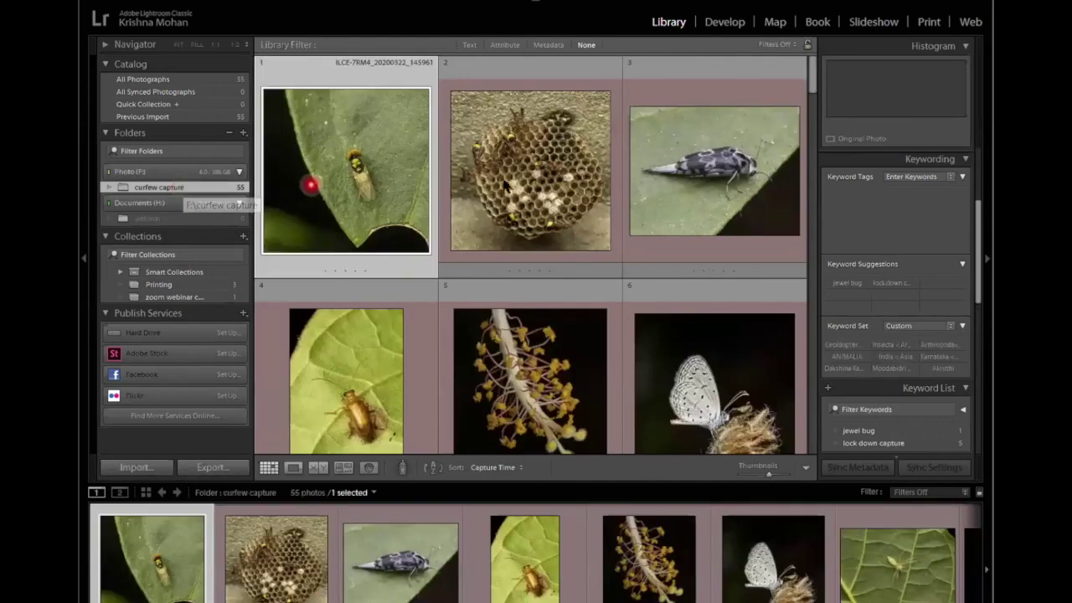
{"action": "left_click_drag", "start_coordinate": [504, 183], "coordinate": [201, 224]}
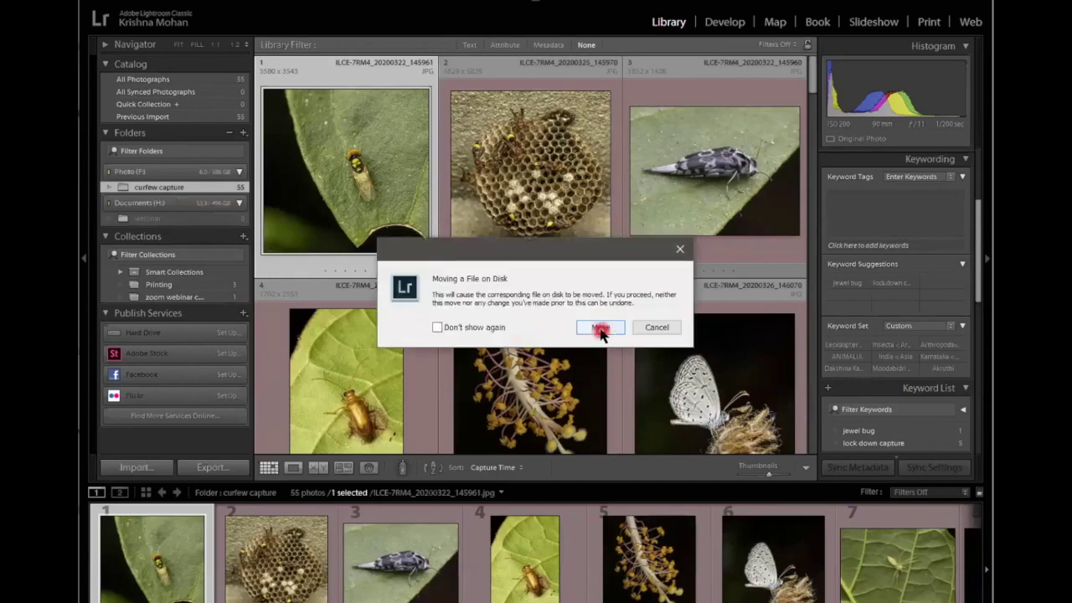
{"action": "left_click", "coordinate": [600, 331]}
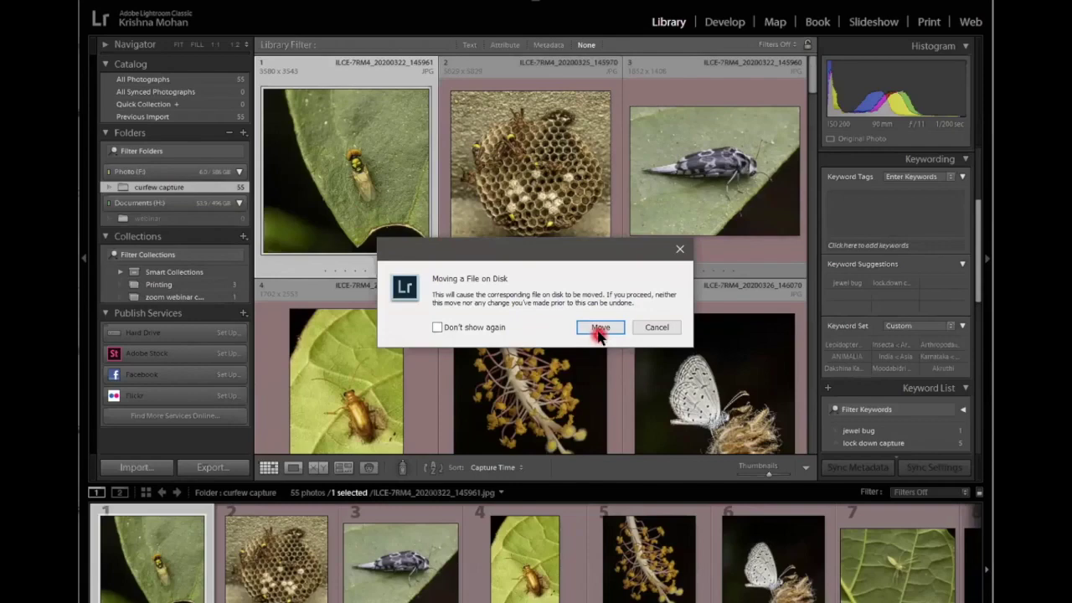
{"action": "left_click", "coordinate": [599, 331]}
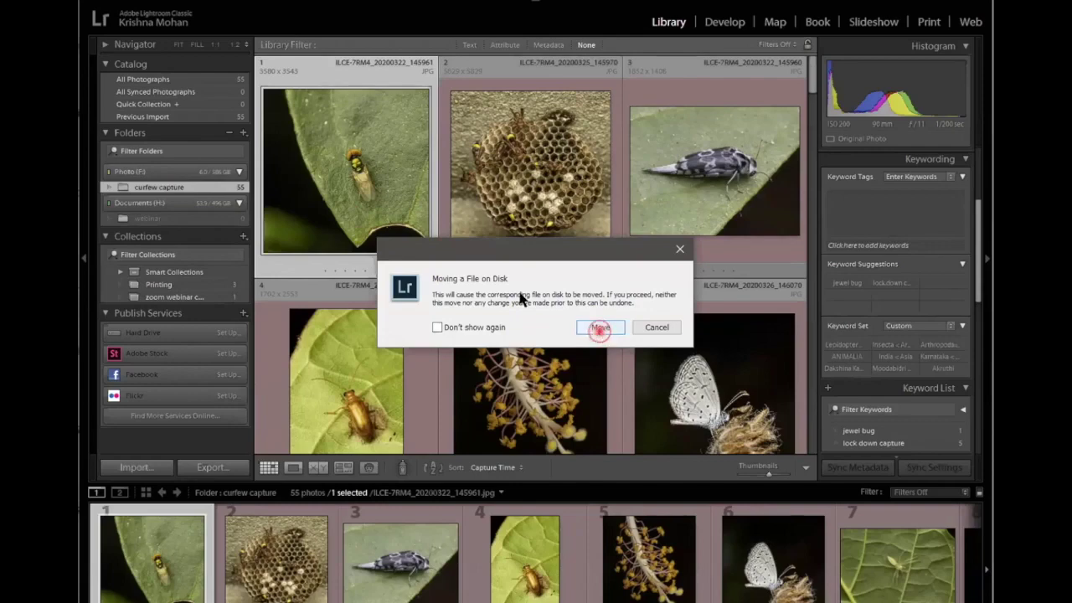
{"action": "left_click", "coordinate": [147, 219]}
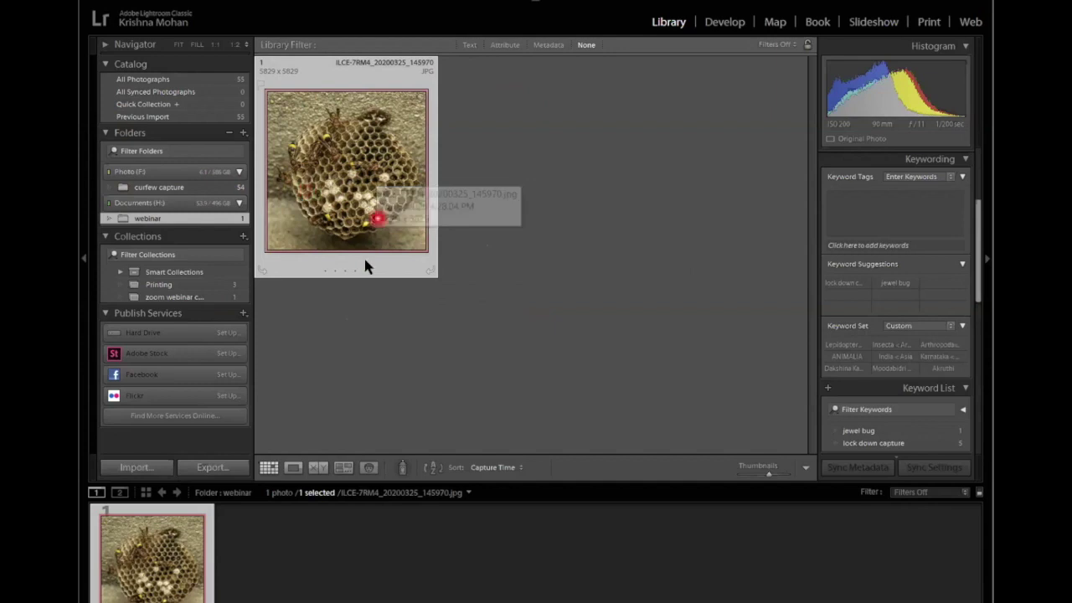
{"action": "left_click", "coordinate": [524, 273]}
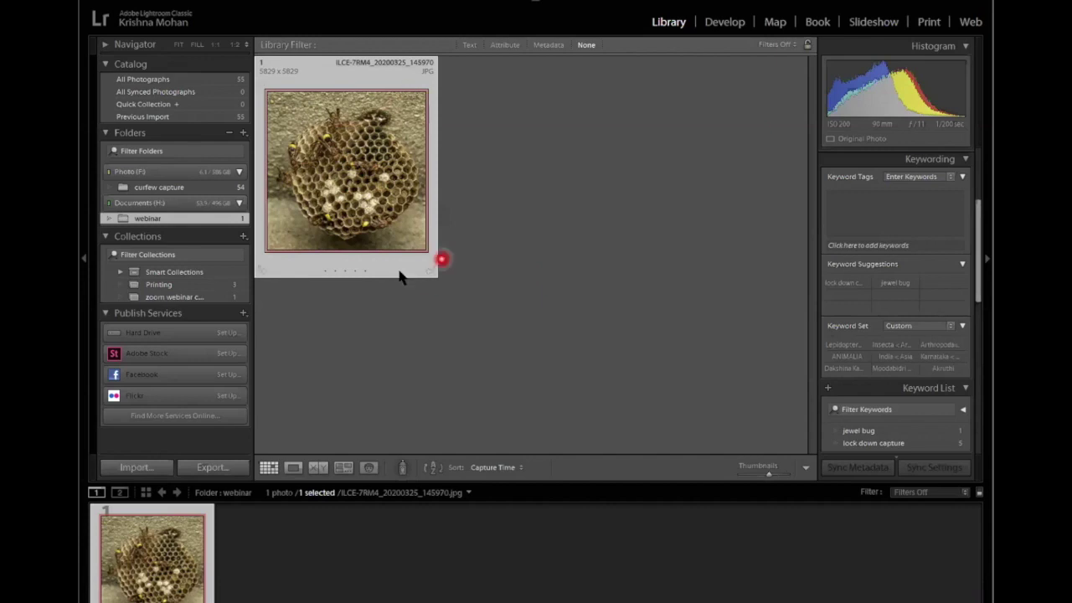
{"action": "mouse_move", "coordinate": [325, 139]}
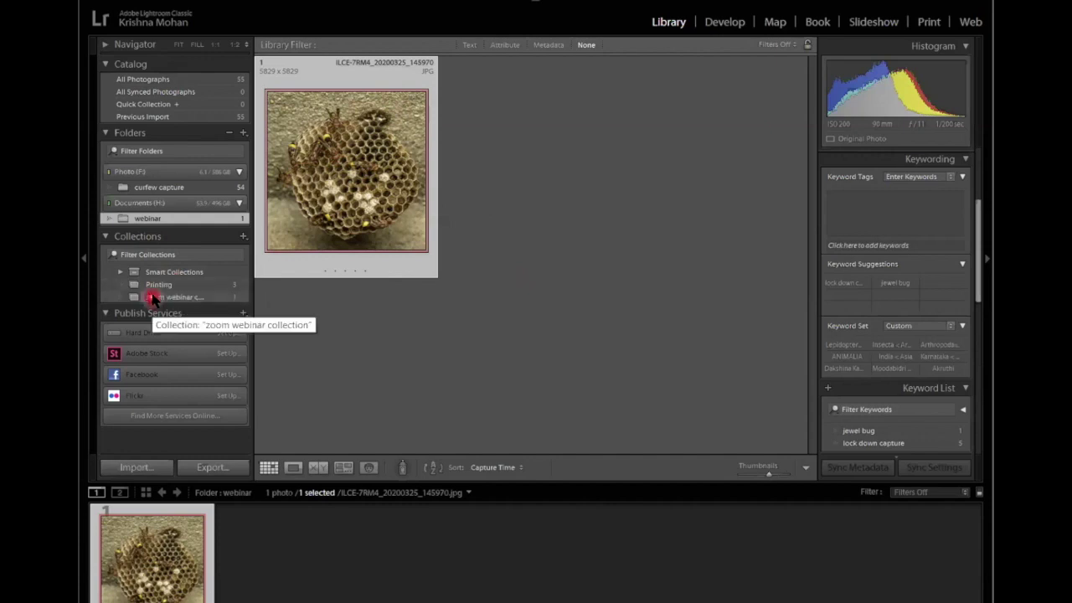
Step: Show the photos in the Smart Collections set and rate the white spotted butterfly photo three stars
{"action": "left_click", "coordinate": [192, 272]}
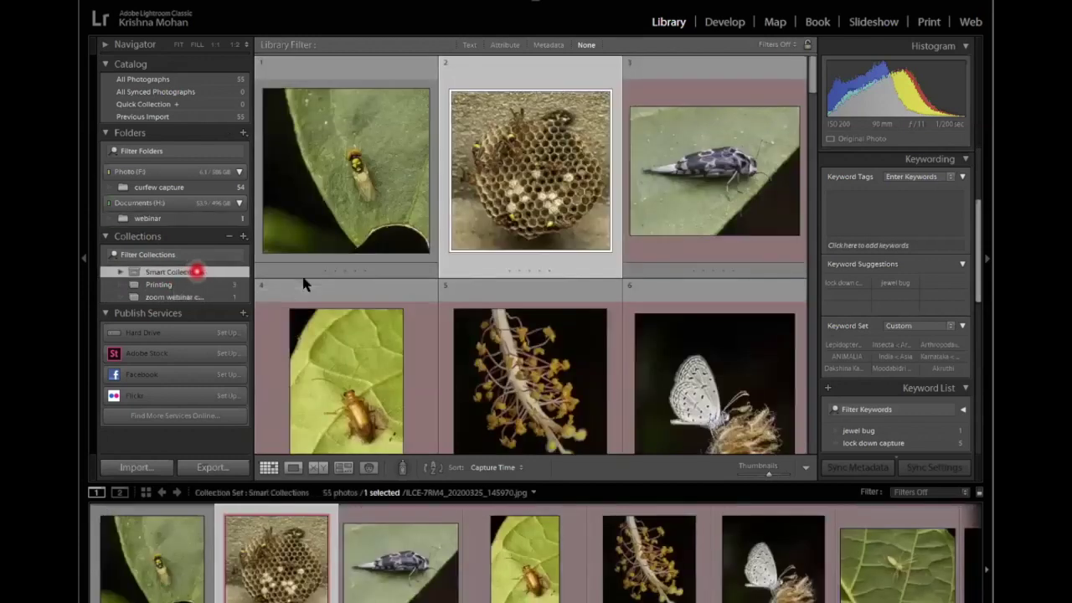
{"action": "scroll", "coordinate": [303, 276], "scroll_direction": "down", "scroll_amount": 3}
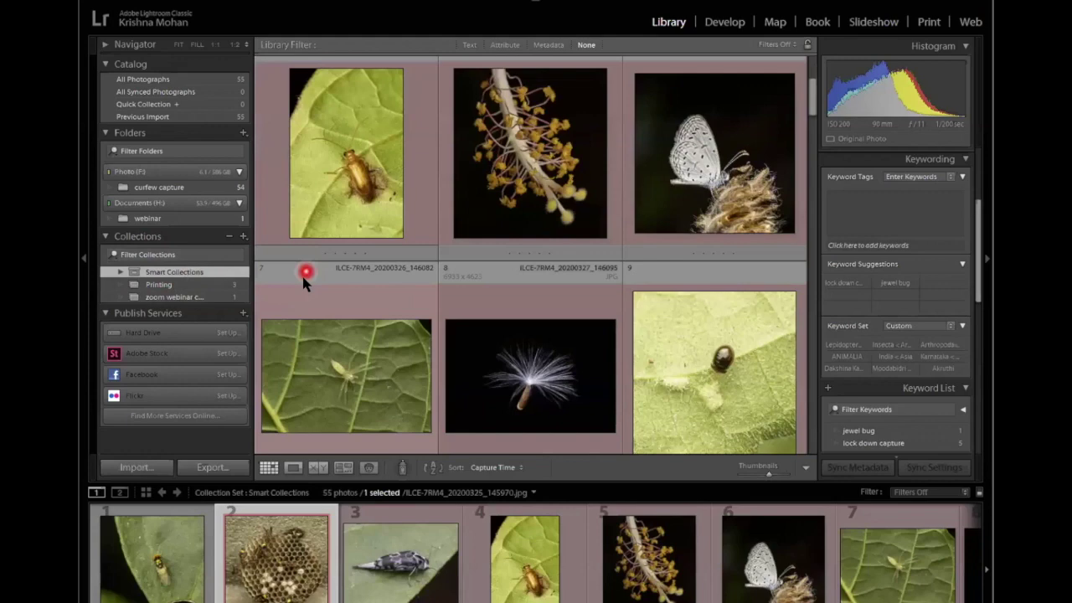
{"action": "scroll", "coordinate": [556, 237], "scroll_direction": "down", "scroll_amount": 3}
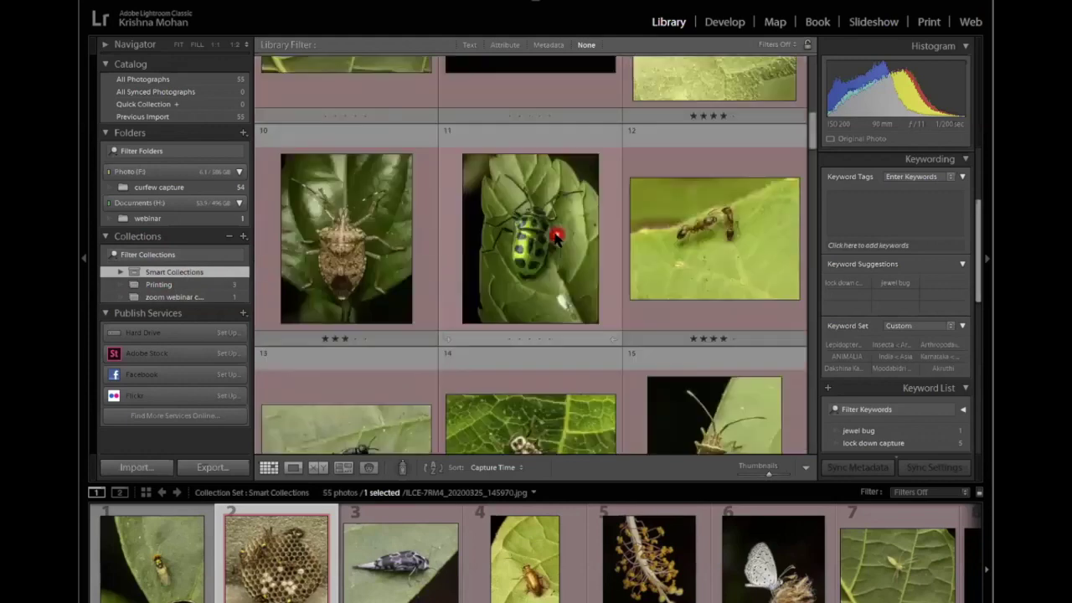
{"action": "scroll", "coordinate": [557, 237], "scroll_direction": "up", "scroll_amount": 10}
{"action": "scroll", "coordinate": [556, 237], "scroll_direction": "down", "scroll_amount": 3}
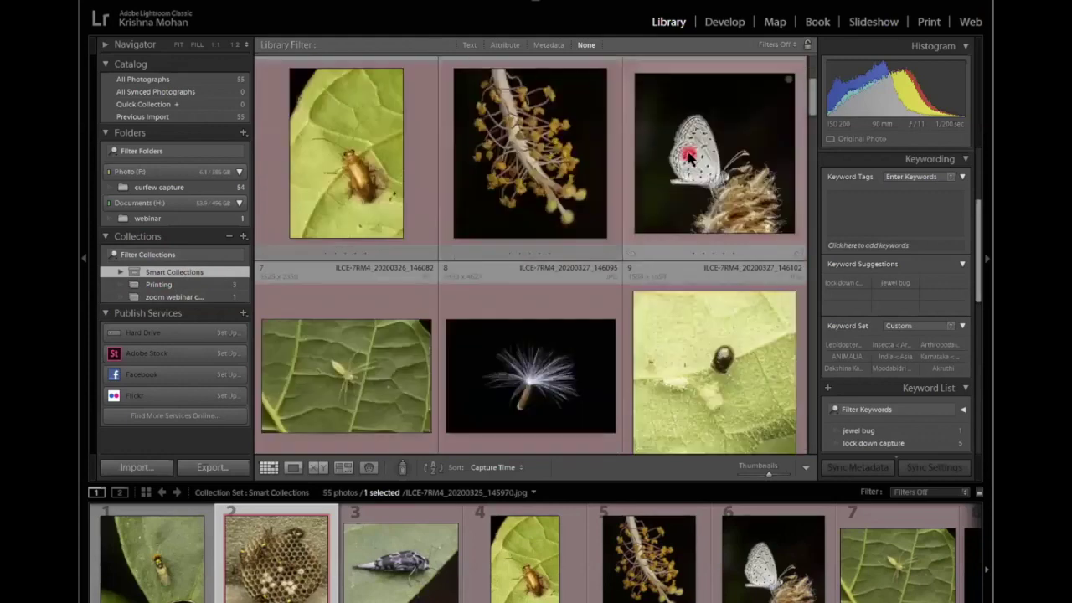
{"action": "left_click", "coordinate": [677, 256]}
{"action": "key", "text": "3"}
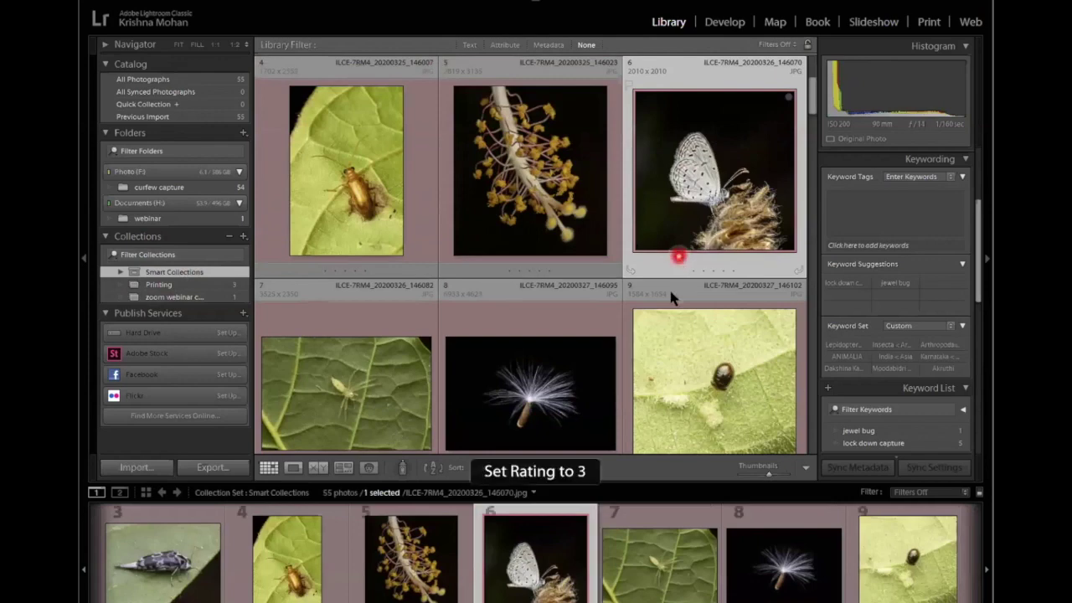
Step: Rate the golden beetle photo four stars and the yellow flower stamen photo two stars
{"action": "left_click", "coordinate": [344, 271]}
{"action": "left_click", "coordinate": [355, 271]}
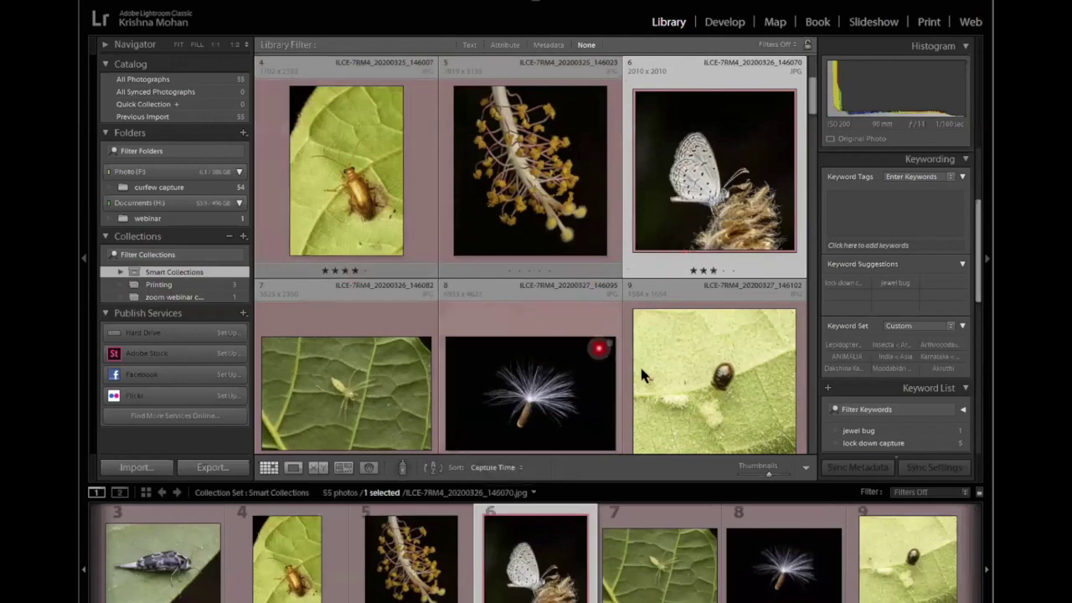
{"action": "left_click", "coordinate": [537, 265]}
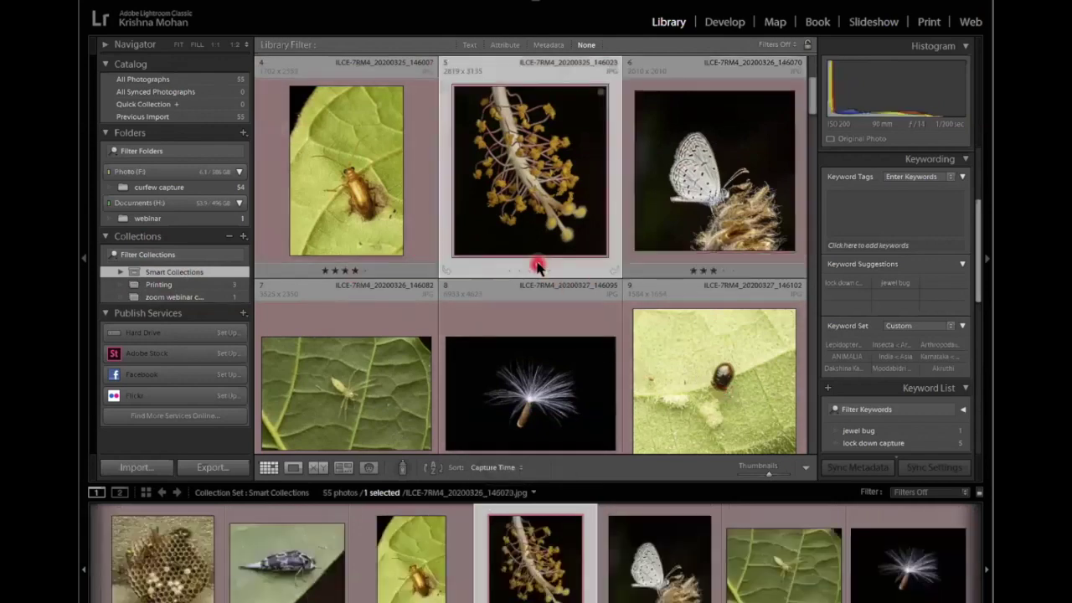
{"action": "key", "text": "2"}
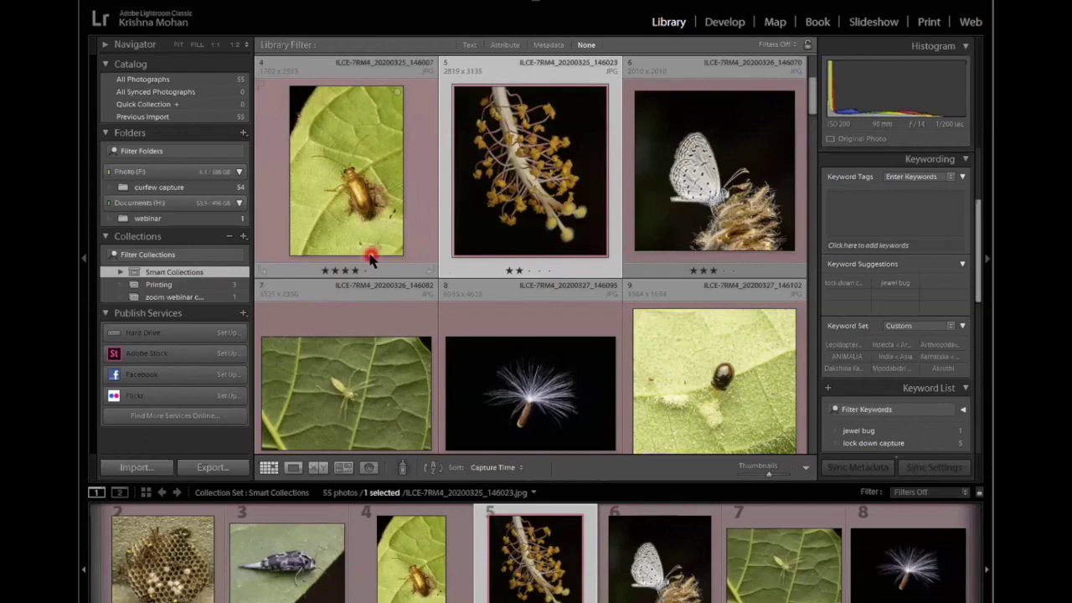
Step: Start a new smart collection with the rules Rating is greater than or equal to four stars and Label Color is red
{"action": "left_click", "coordinate": [243, 237]}
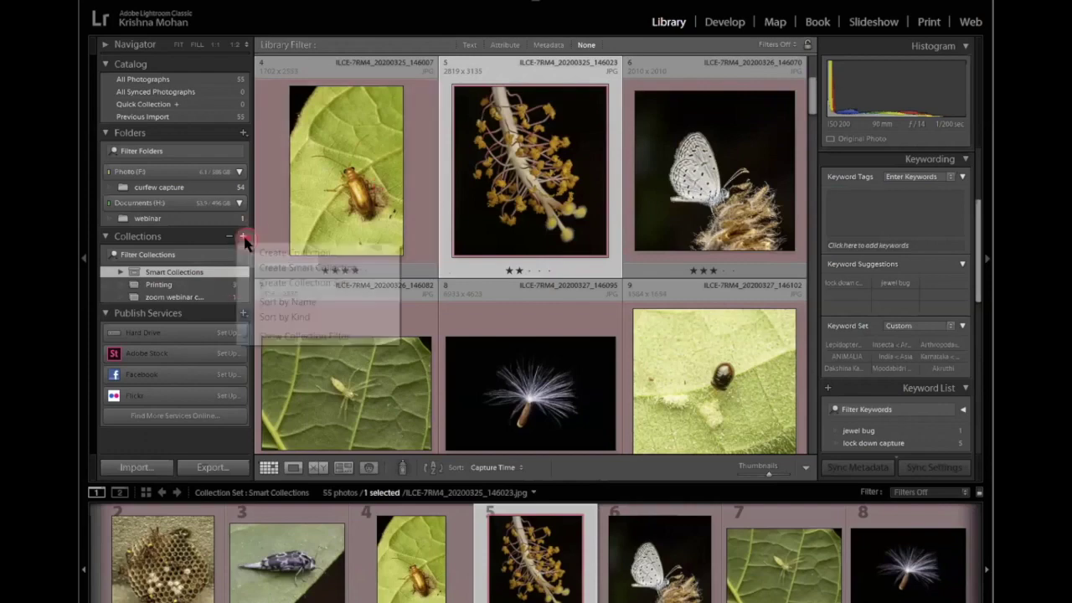
{"action": "left_click", "coordinate": [270, 268]}
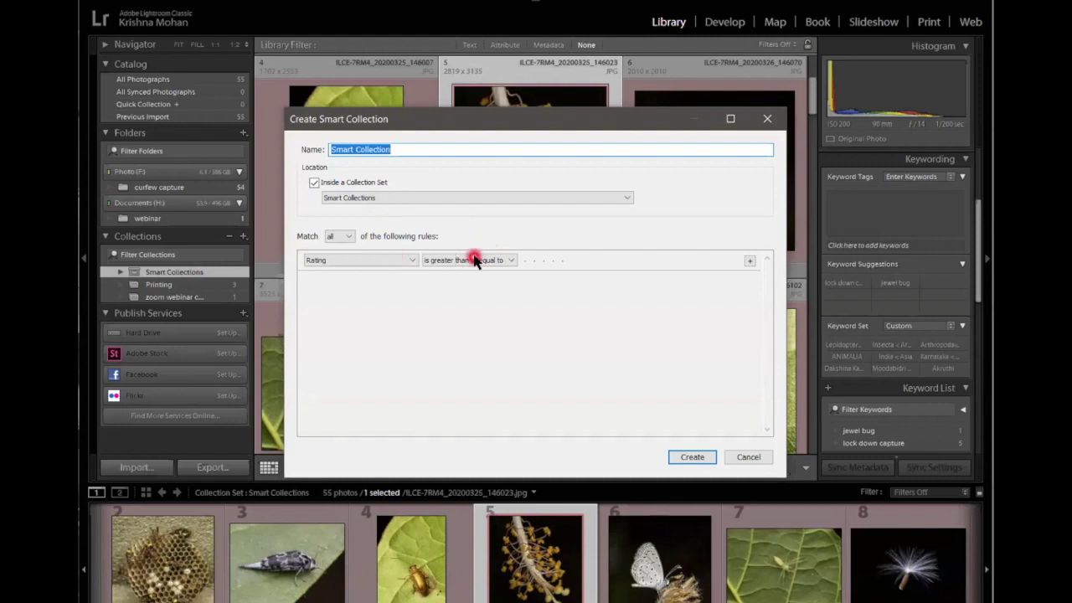
{"action": "left_click", "coordinate": [546, 261]}
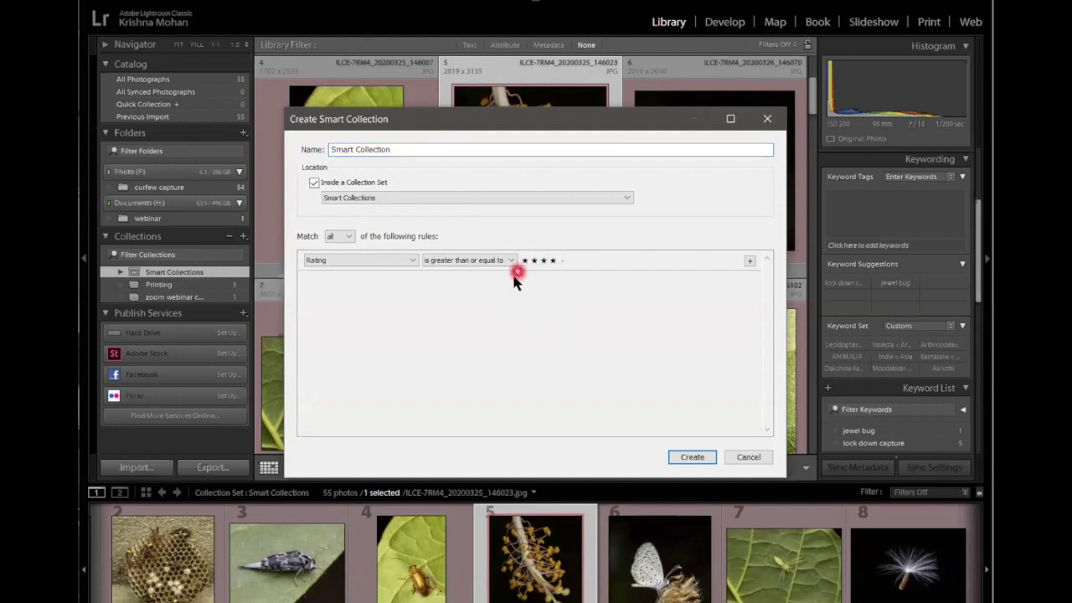
{"action": "left_click", "coordinate": [750, 261]}
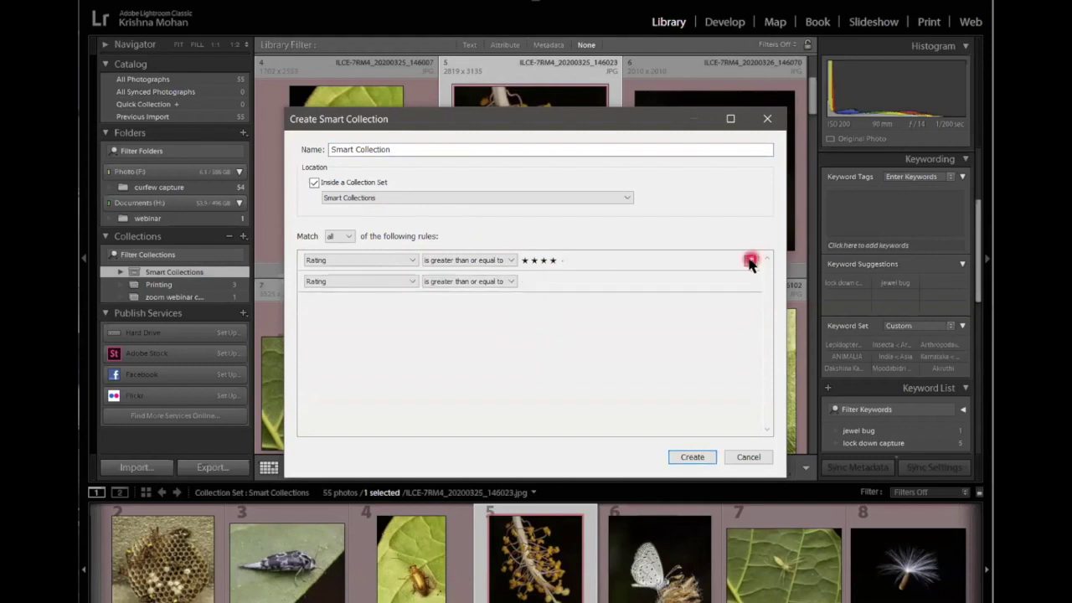
{"action": "left_click", "coordinate": [444, 283]}
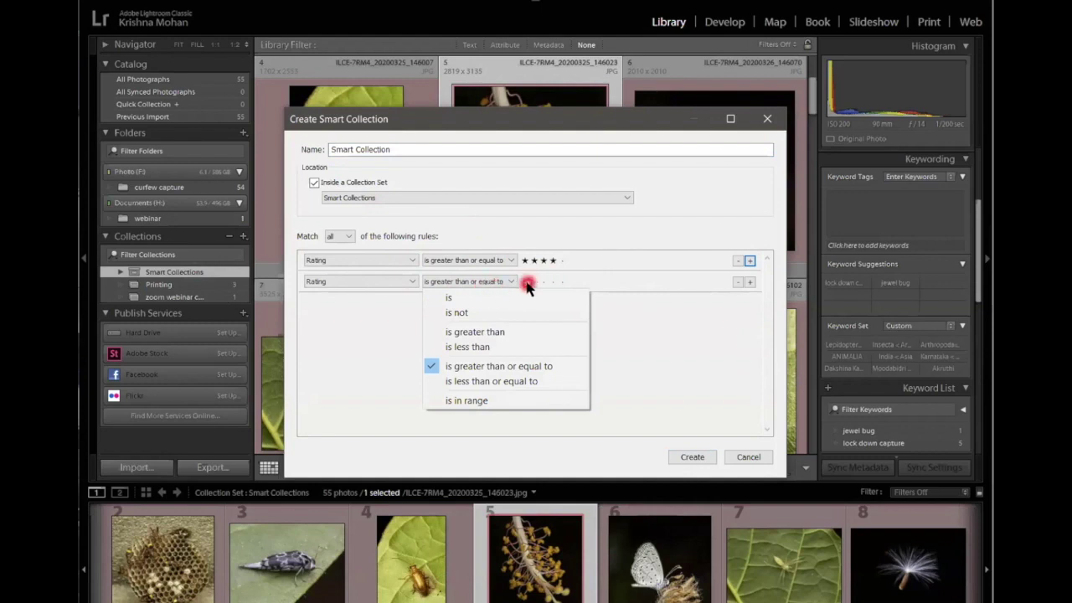
{"action": "left_click", "coordinate": [392, 283]}
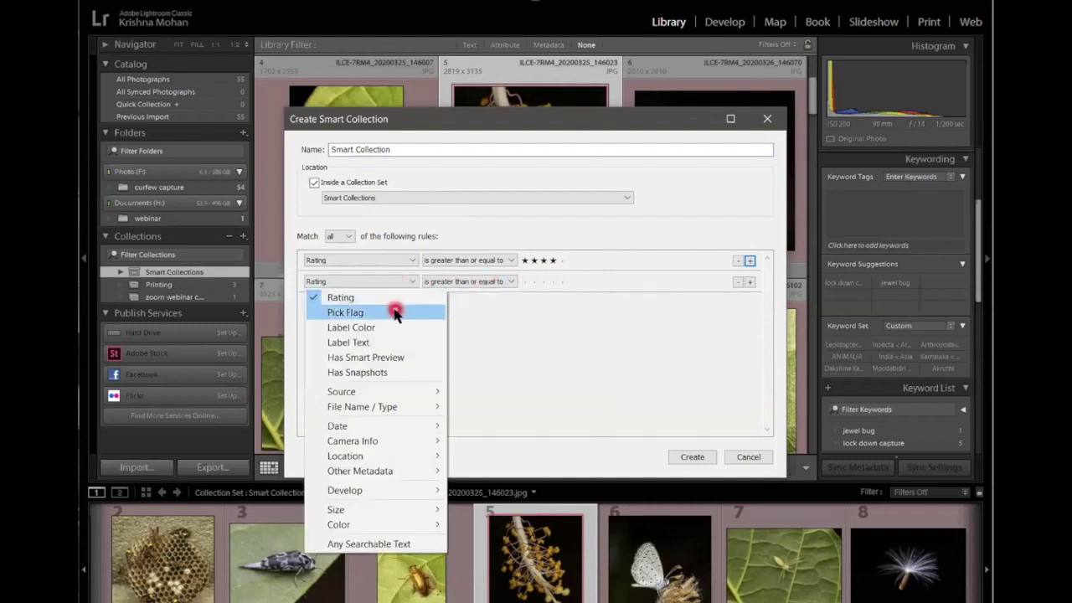
{"action": "left_click", "coordinate": [401, 326]}
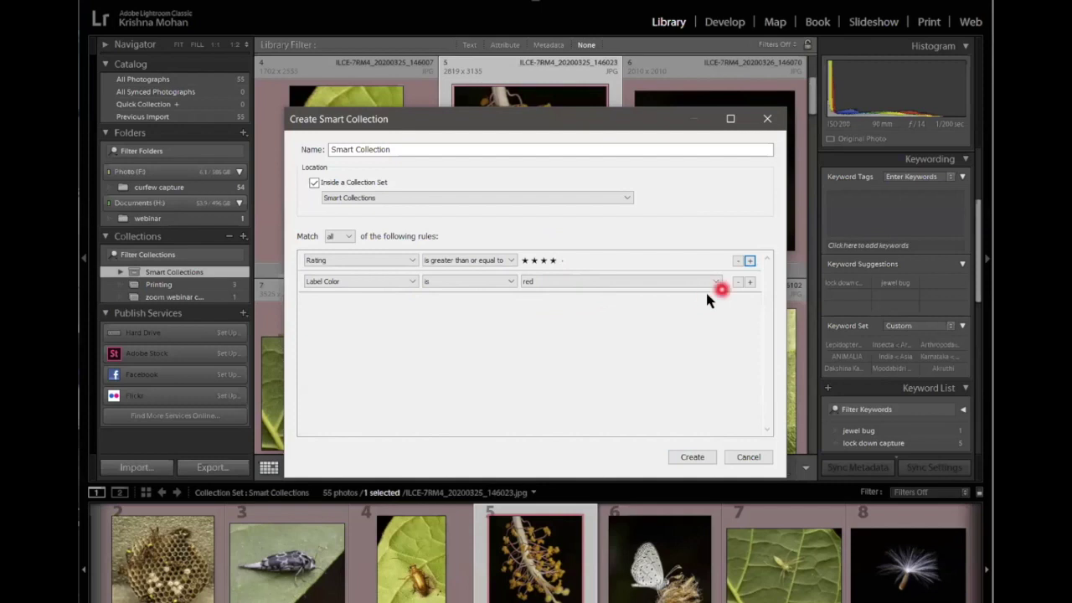
Step: Add a third rule, Camera is "Sony", and create the smart collection
{"action": "left_click", "coordinate": [748, 283]}
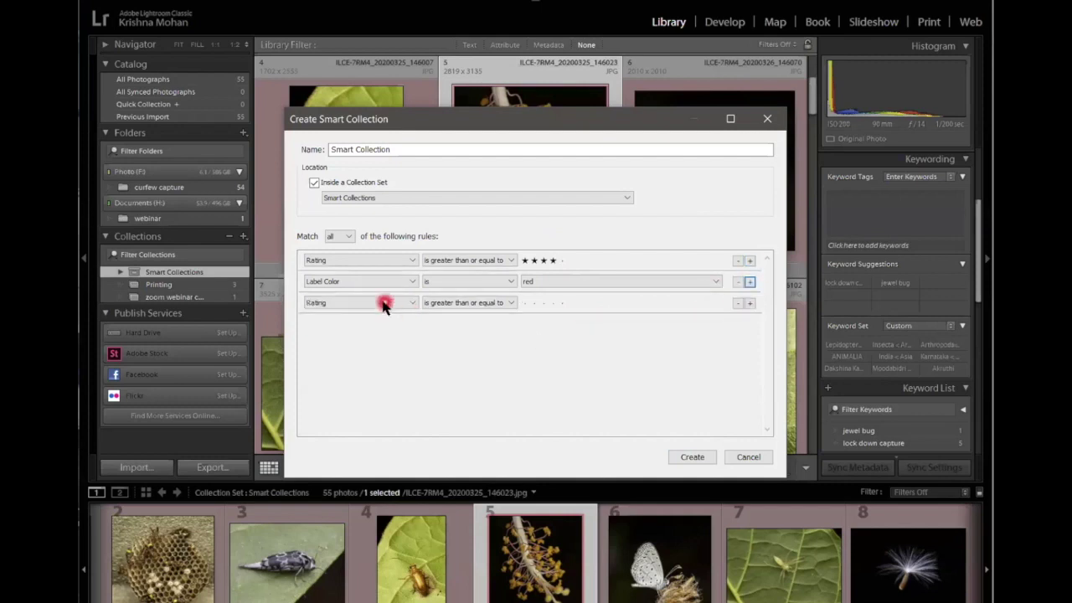
{"action": "left_click", "coordinate": [384, 303]}
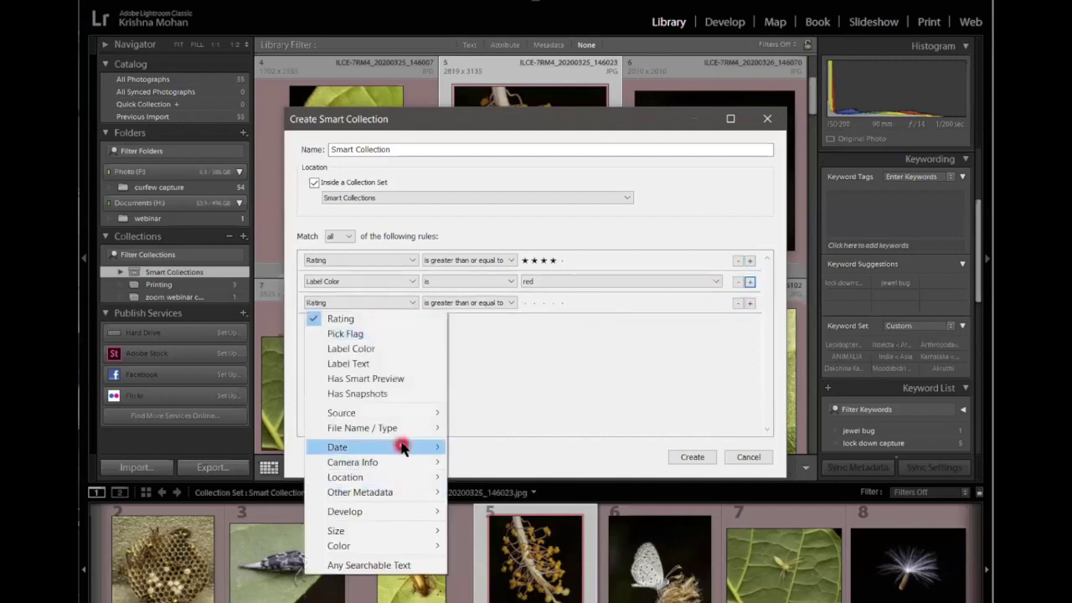
{"action": "mouse_move", "coordinate": [402, 462]}
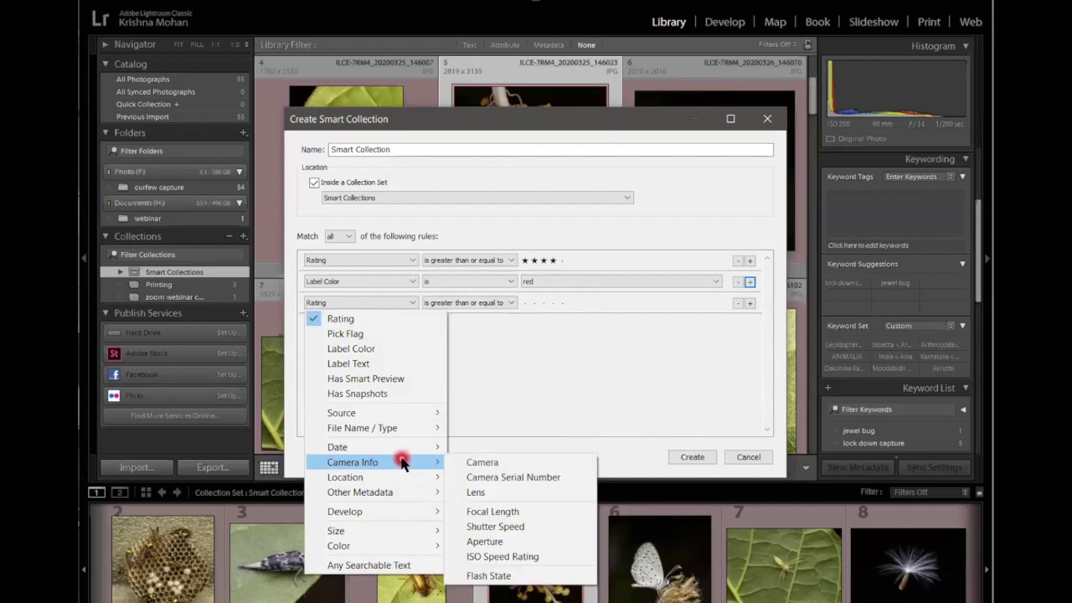
{"action": "left_click", "coordinate": [481, 459]}
{"action": "left_click", "coordinate": [560, 301]}
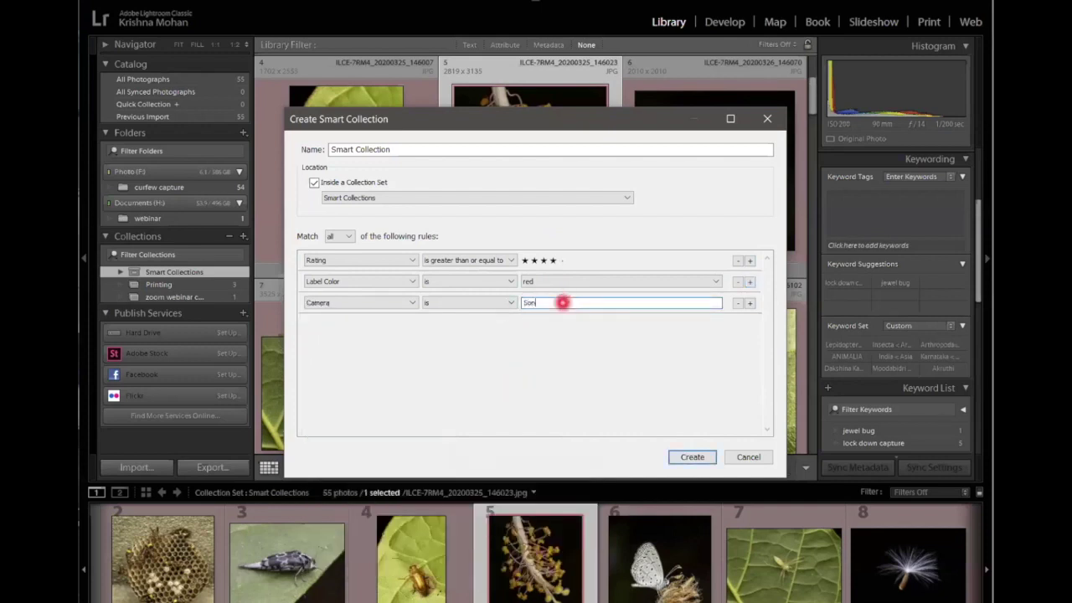
{"action": "left_click", "coordinate": [692, 457]}
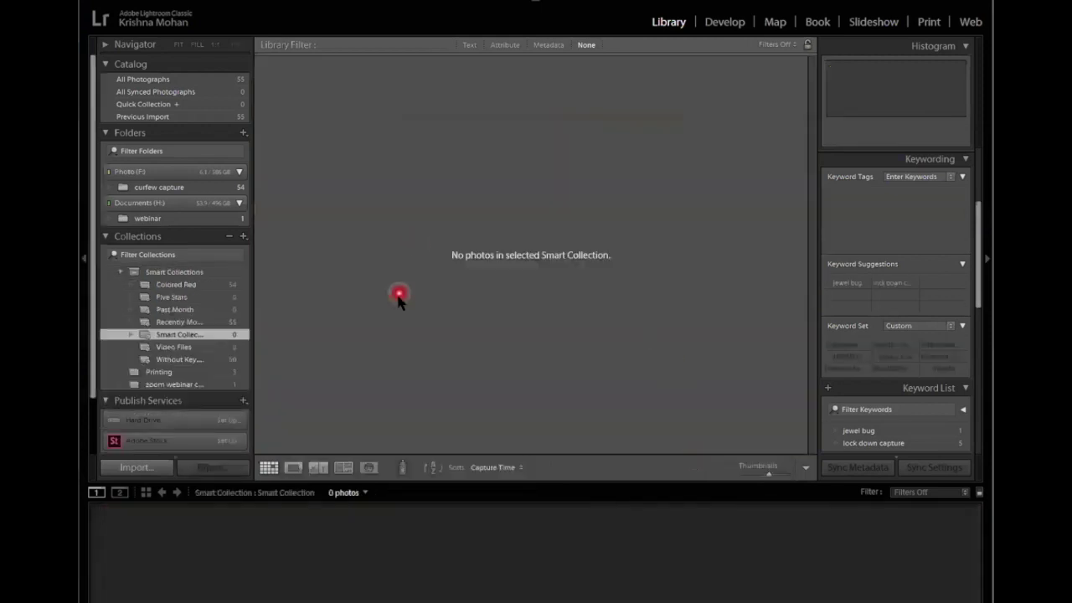
Step: Edit the new smart collection to remove its Camera rule and save the change
{"action": "right_click", "coordinate": [214, 334]}
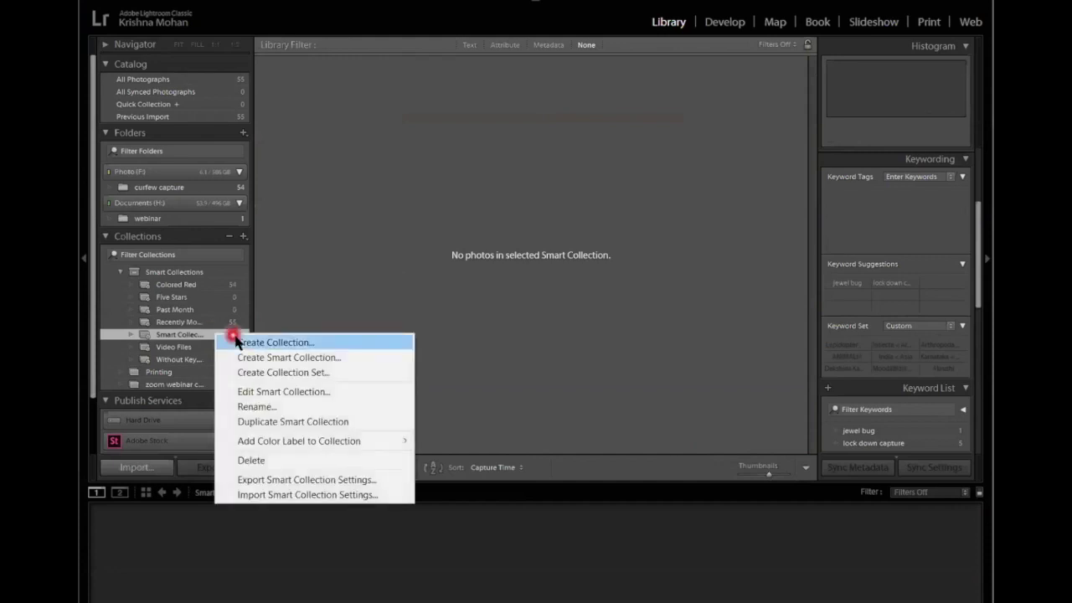
{"action": "left_click", "coordinate": [245, 391]}
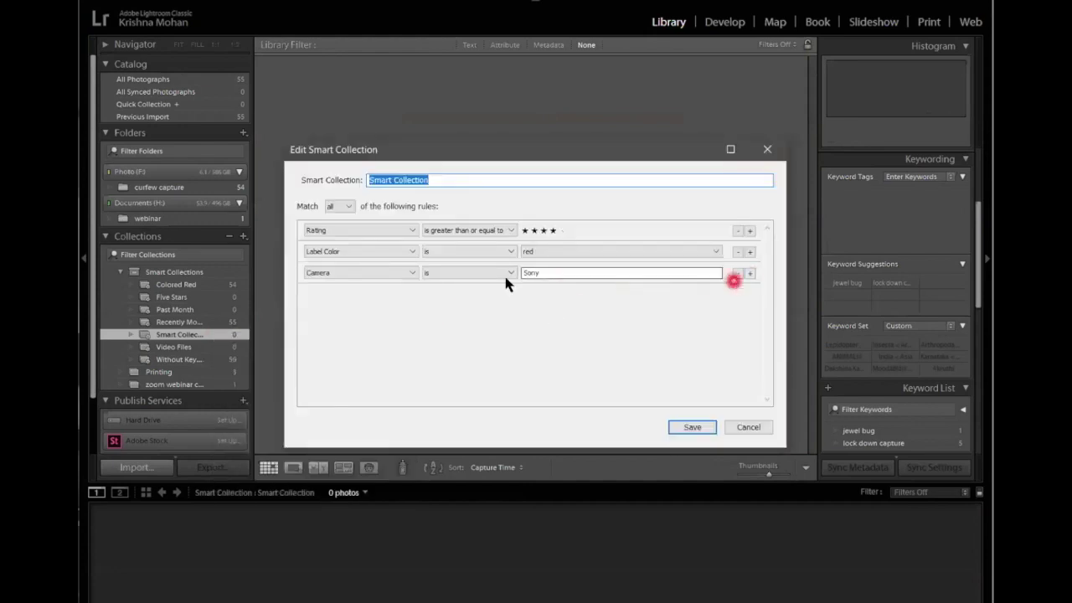
{"action": "left_click", "coordinate": [395, 276]}
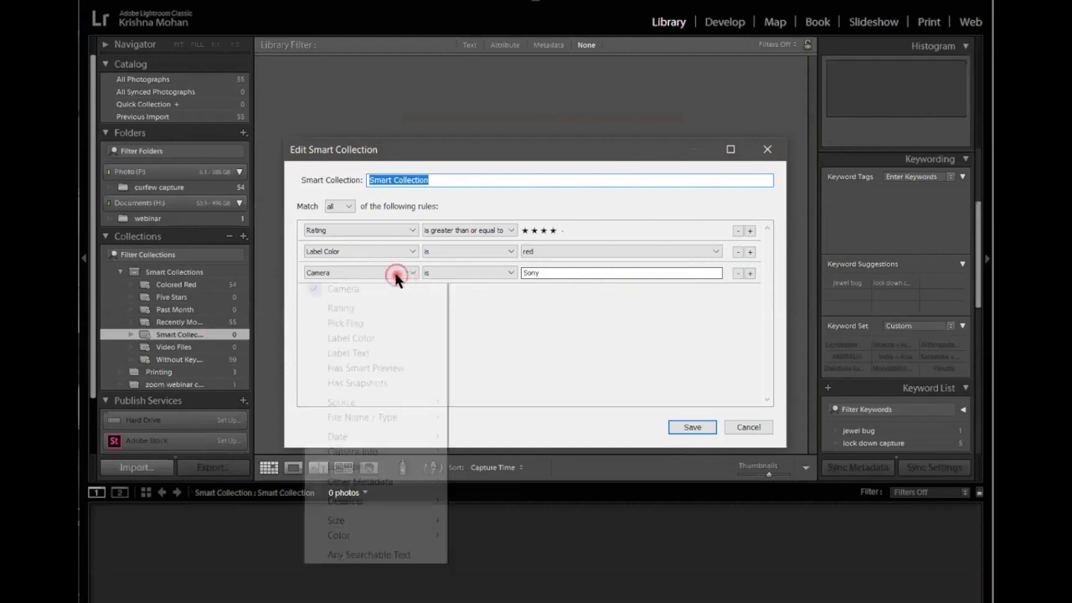
{"action": "left_click", "coordinate": [737, 274]}
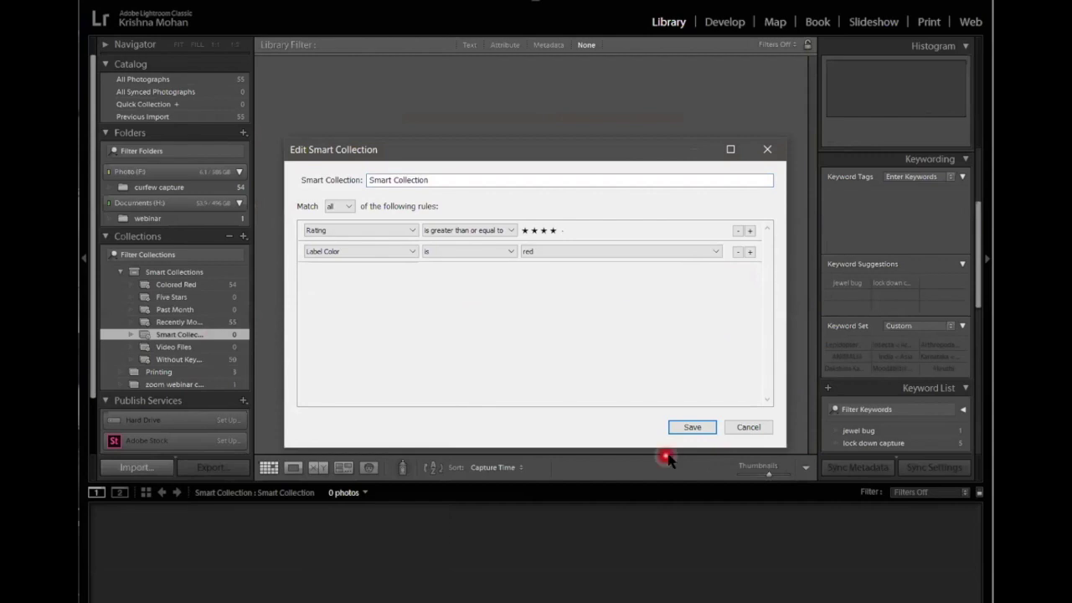
{"action": "left_click", "coordinate": [693, 429]}
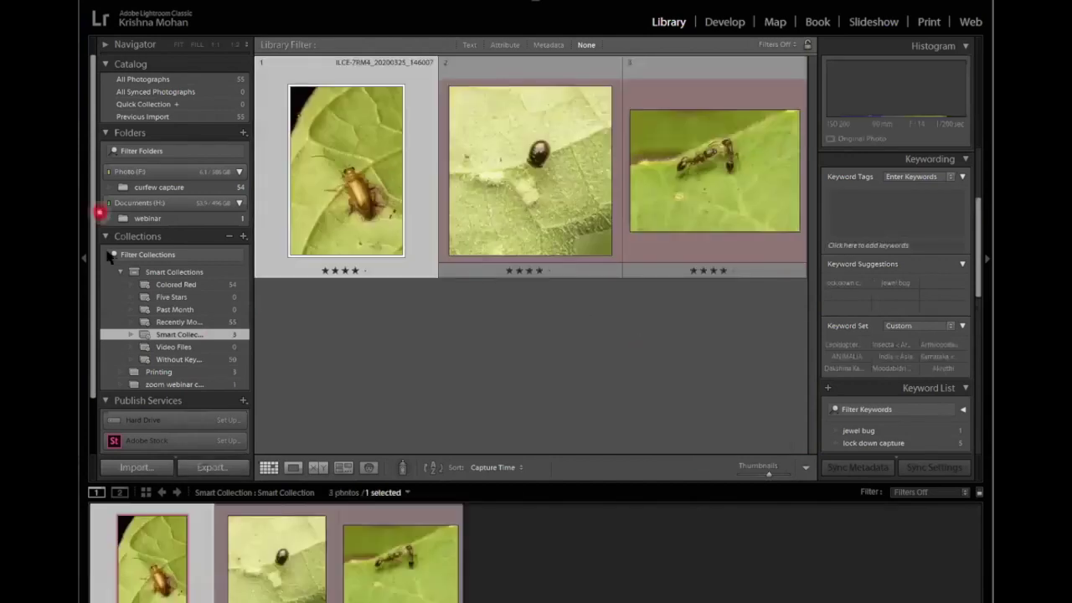
Step: Lower the golden beetle photo's rating to two stars in the smart collection and select it again in All Photographs
{"action": "left_click", "coordinate": [399, 227]}
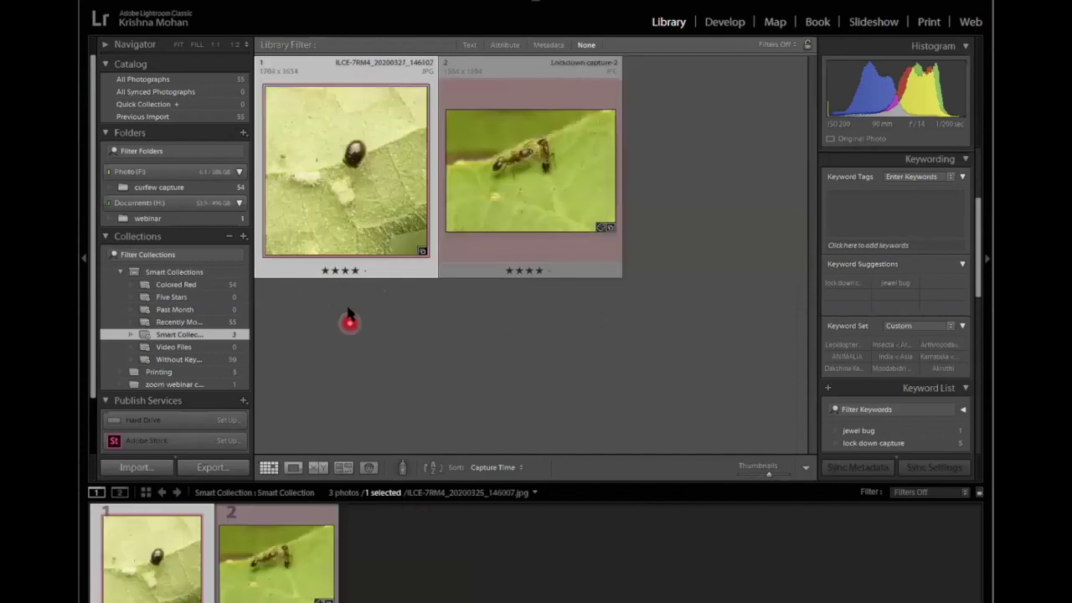
{"action": "left_click", "coordinate": [177, 79]}
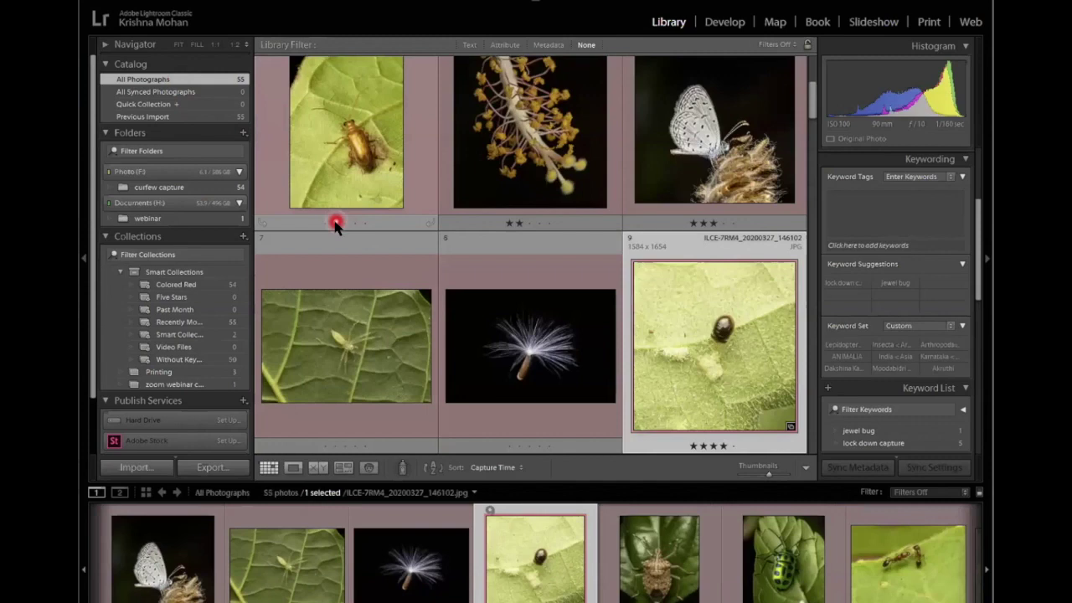
{"action": "left_click", "coordinate": [361, 158]}
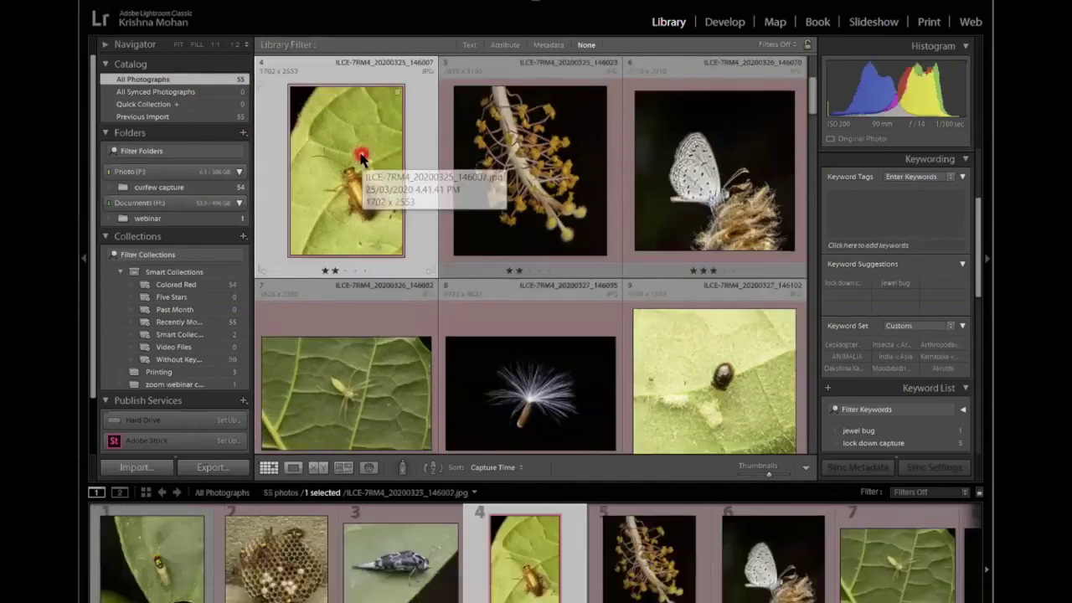
Step: Try different star ratings on the golden beetle photo, including one and five stars, and finish with four stars
{"action": "key", "text": "1"}
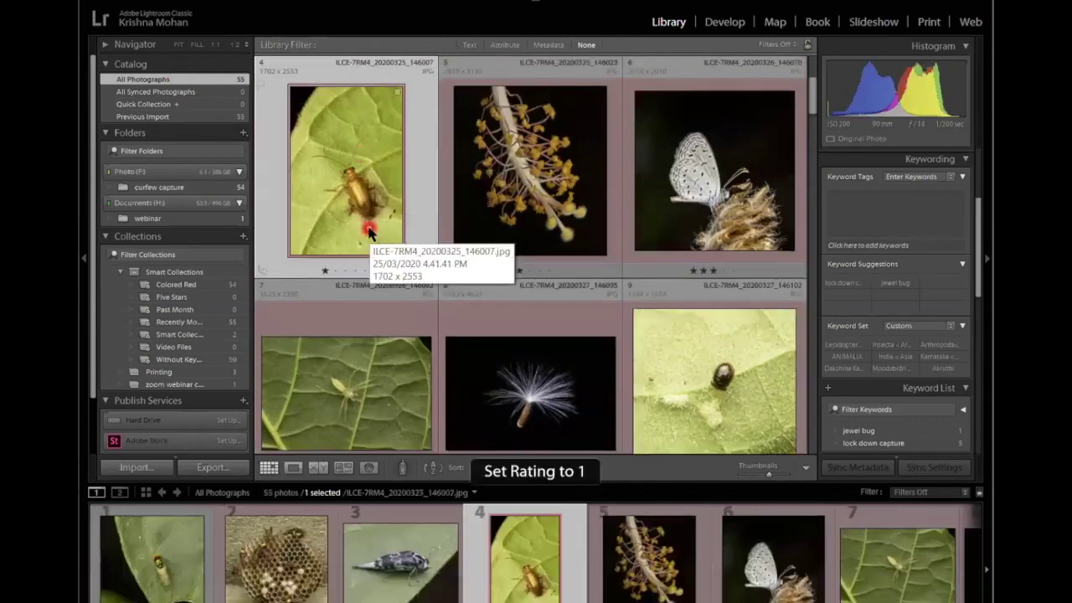
{"action": "key", "text": "2"}
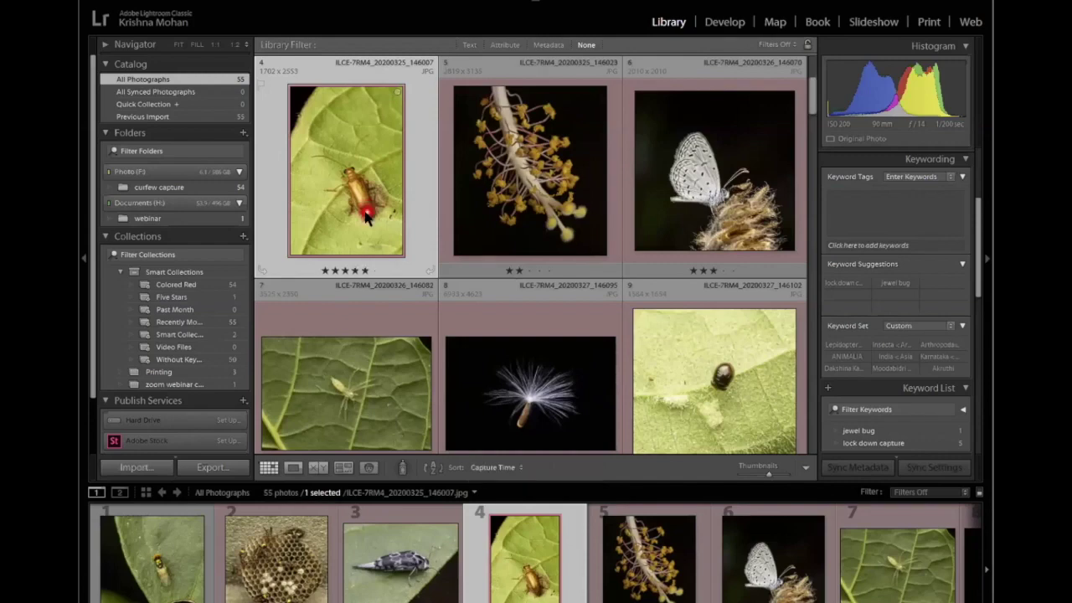
{"action": "key", "text": "2"}
{"action": "key", "text": "0"}
{"action": "key", "text": "4"}
Step: Toggle the golden beetle photo's red label off and on, switch it to yellow, and clear the colour label
{"action": "key", "text": "6"}
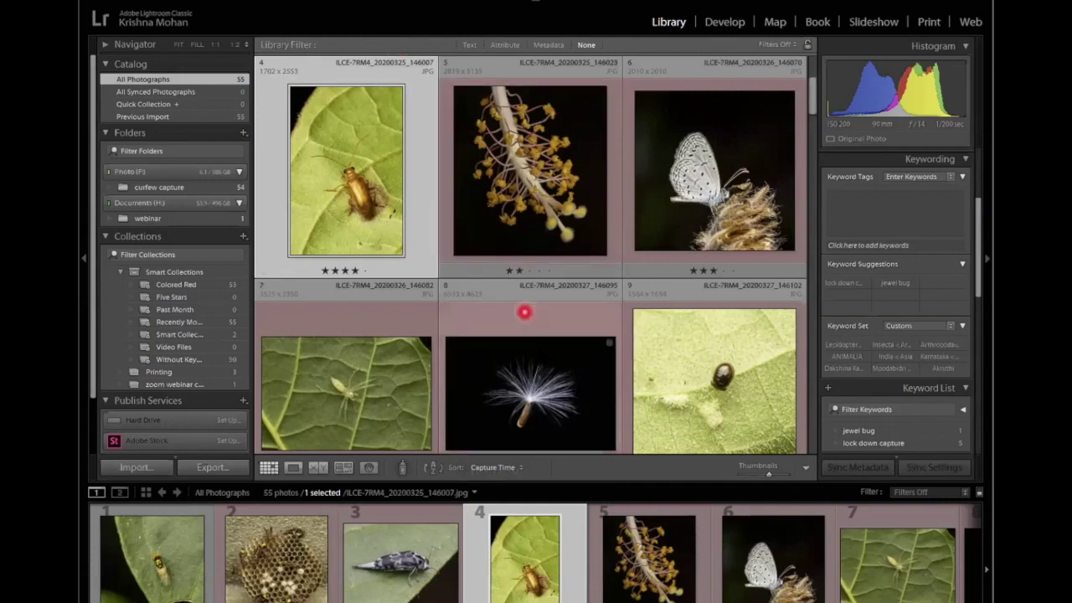
{"action": "key", "text": "6"}
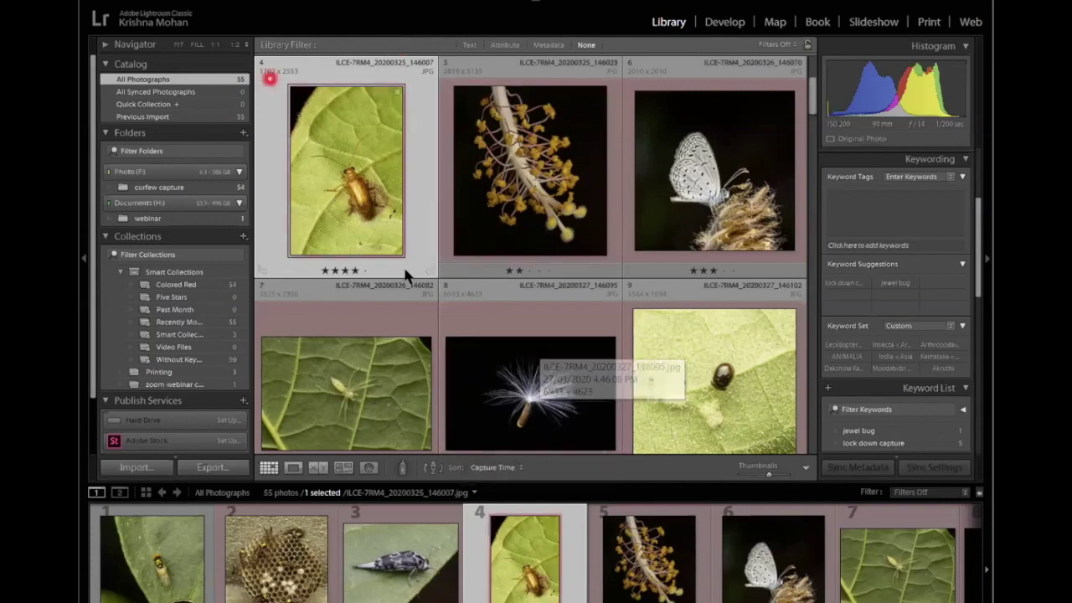
{"action": "key", "text": "7"}
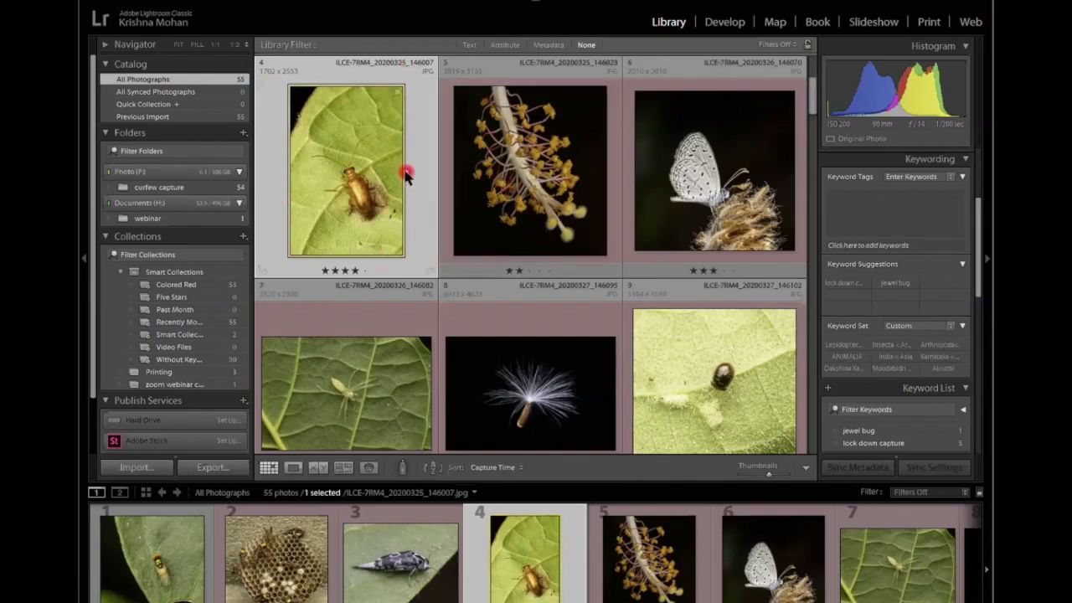
{"action": "key", "text": "7"}
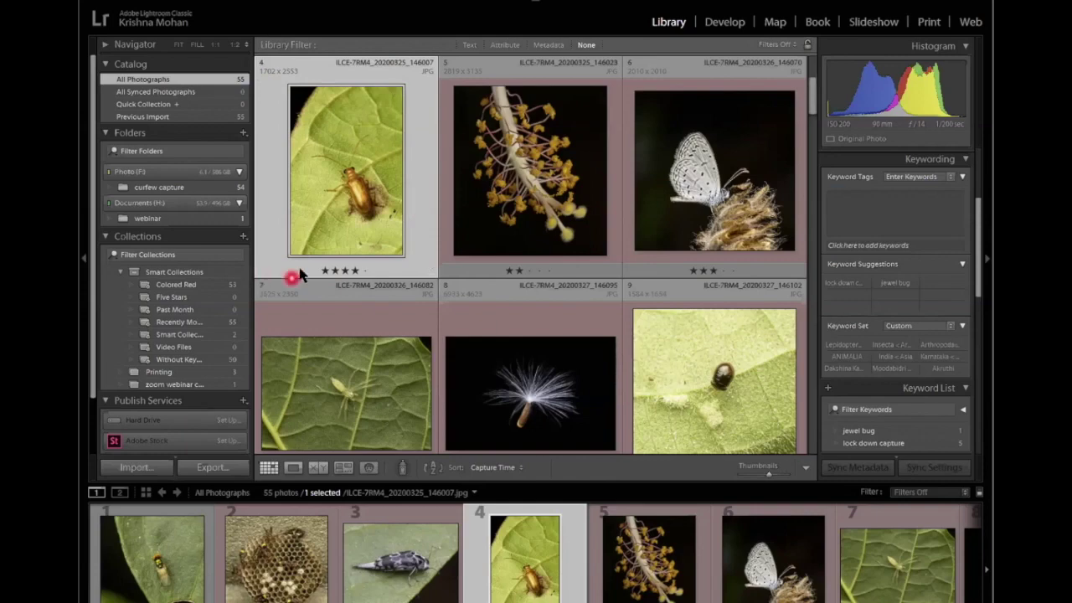
Step: Select every photo from the yellow-stamened flower through the last one in All Photographs and remove their red colour label
{"action": "left_click", "coordinate": [486, 257]}
{"action": "scroll", "coordinate": [485, 258], "scroll_direction": "down", "scroll_amount": 3}
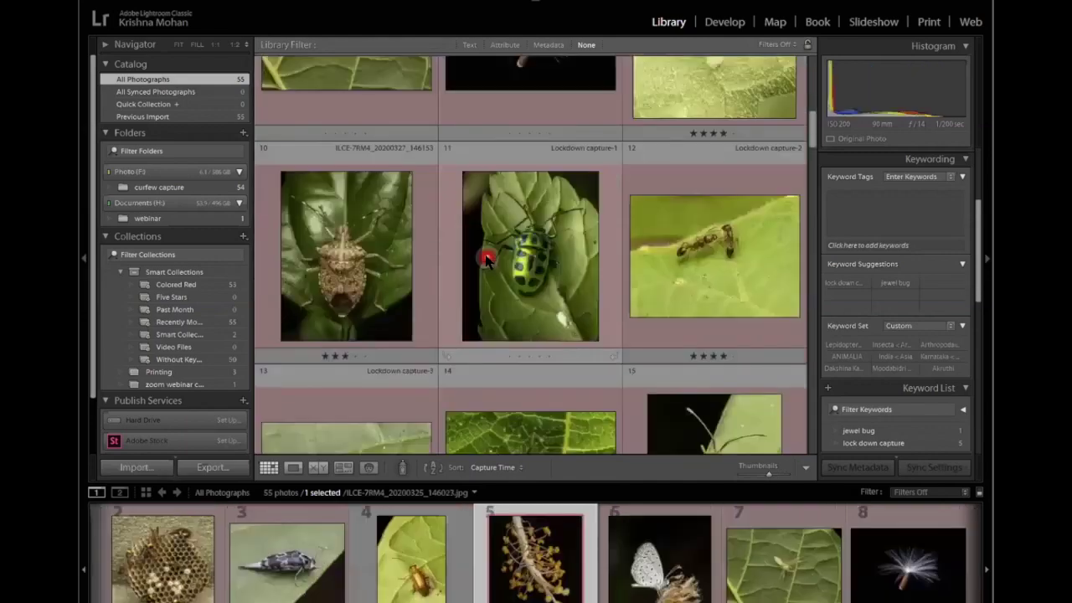
{"action": "scroll", "coordinate": [486, 258], "scroll_direction": "down", "scroll_amount": 15}
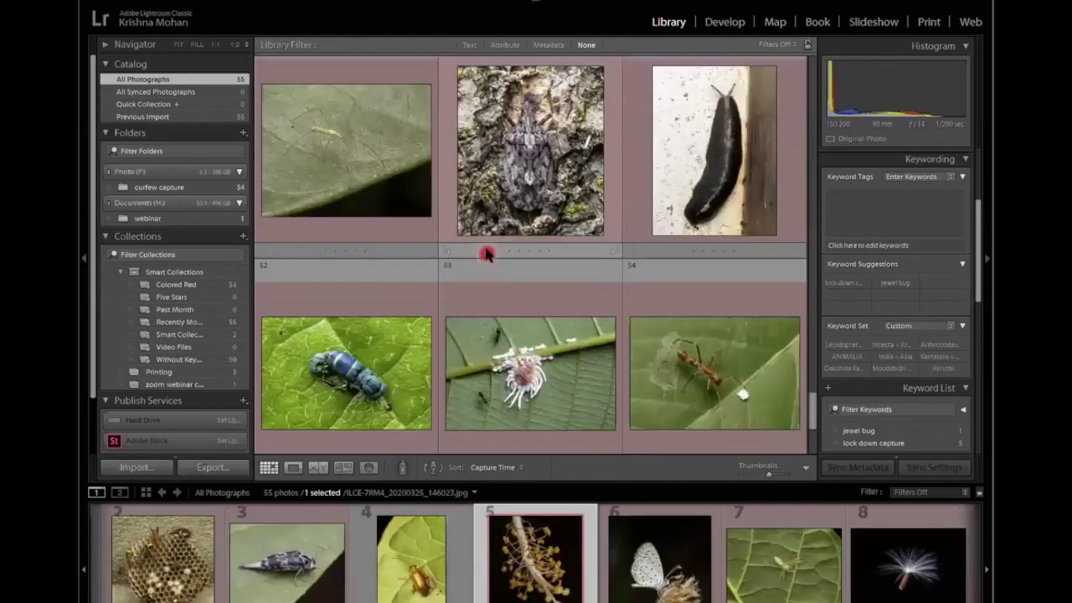
{"action": "scroll", "coordinate": [486, 253], "scroll_direction": "down", "scroll_amount": 3}
{"action": "left_click", "coordinate": [399, 354], "text": "shift"}
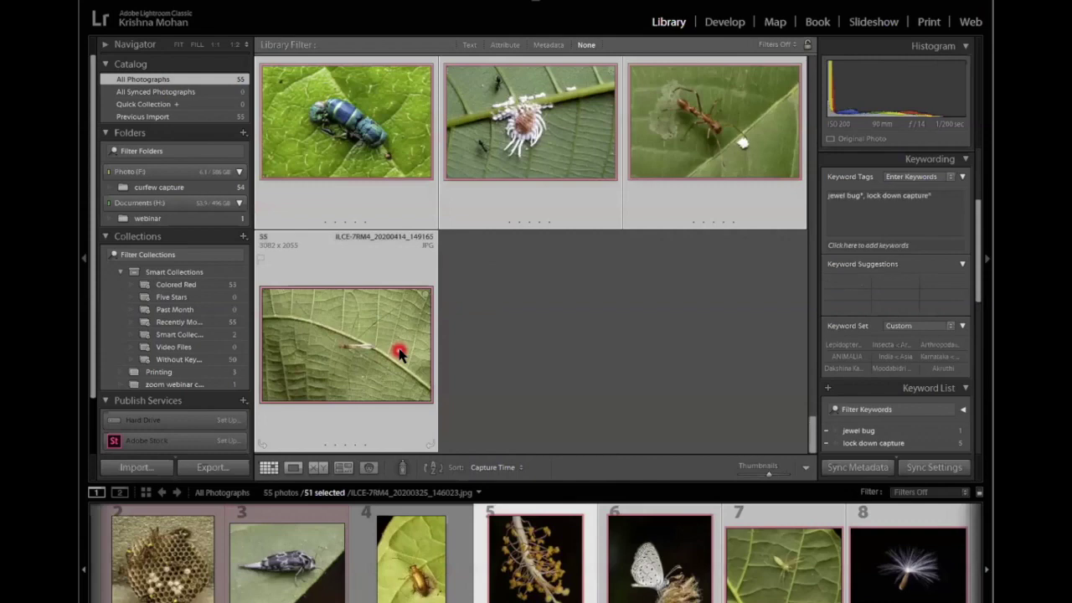
{"action": "key", "text": "6"}
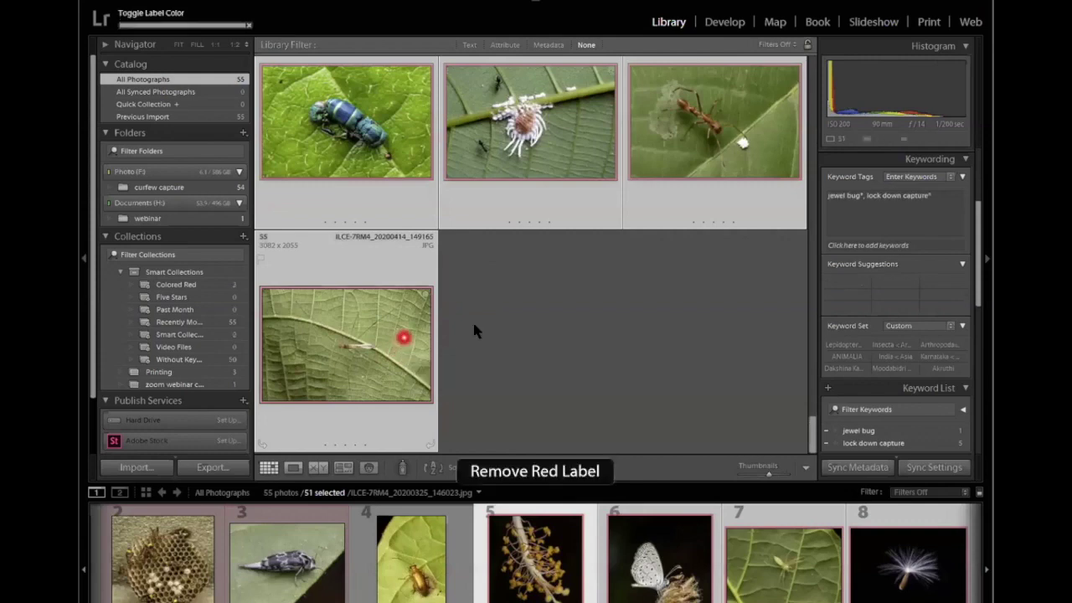
Step: Check the colour labels back up through the grid and select the golden beetle photo
{"action": "scroll", "coordinate": [472, 339], "scroll_direction": "up", "scroll_amount": 7}
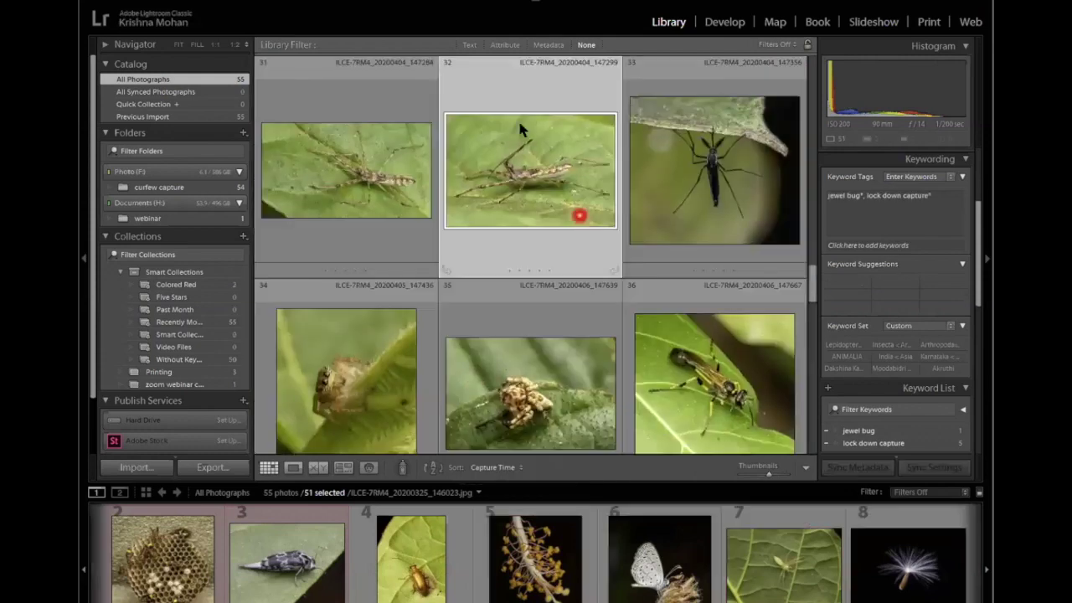
{"action": "left_click", "coordinate": [520, 130]}
{"action": "scroll", "coordinate": [439, 240], "scroll_direction": "up", "scroll_amount": 3}
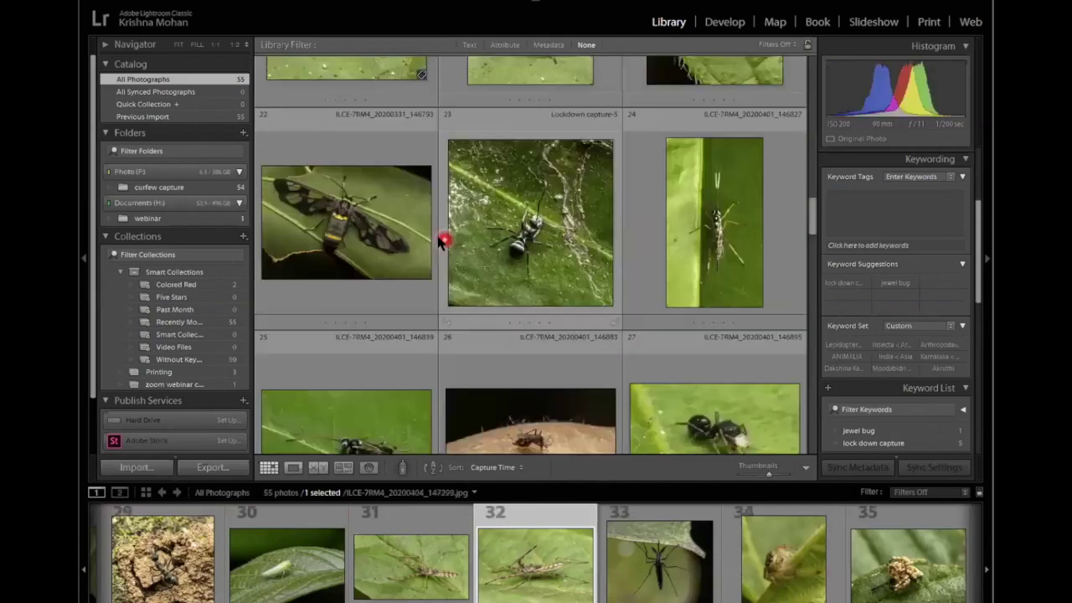
{"action": "scroll", "coordinate": [408, 233], "scroll_direction": "up", "scroll_amount": 8}
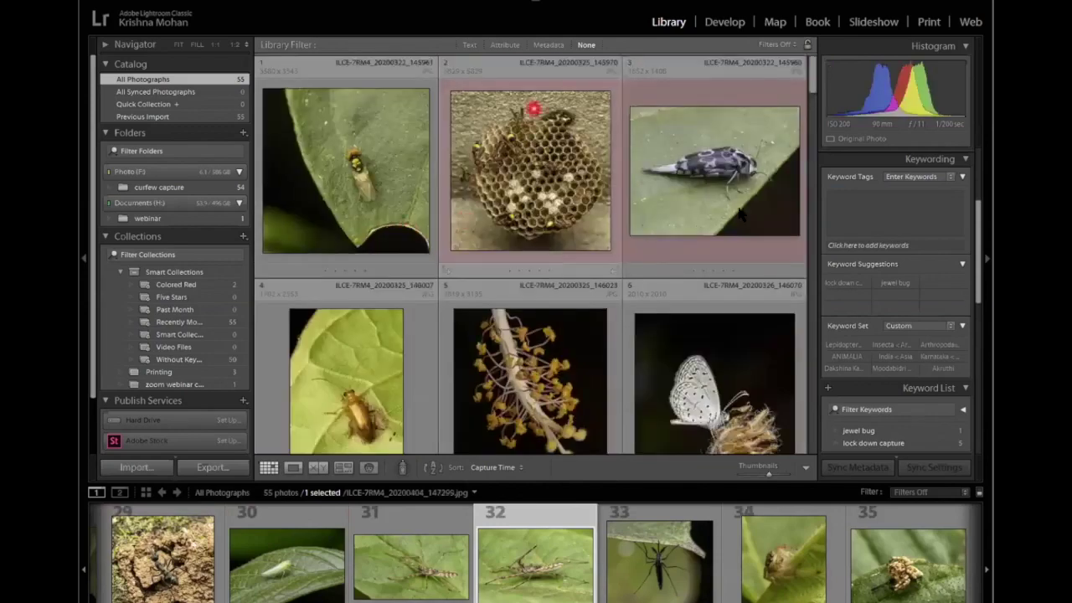
{"action": "left_click", "coordinate": [358, 377]}
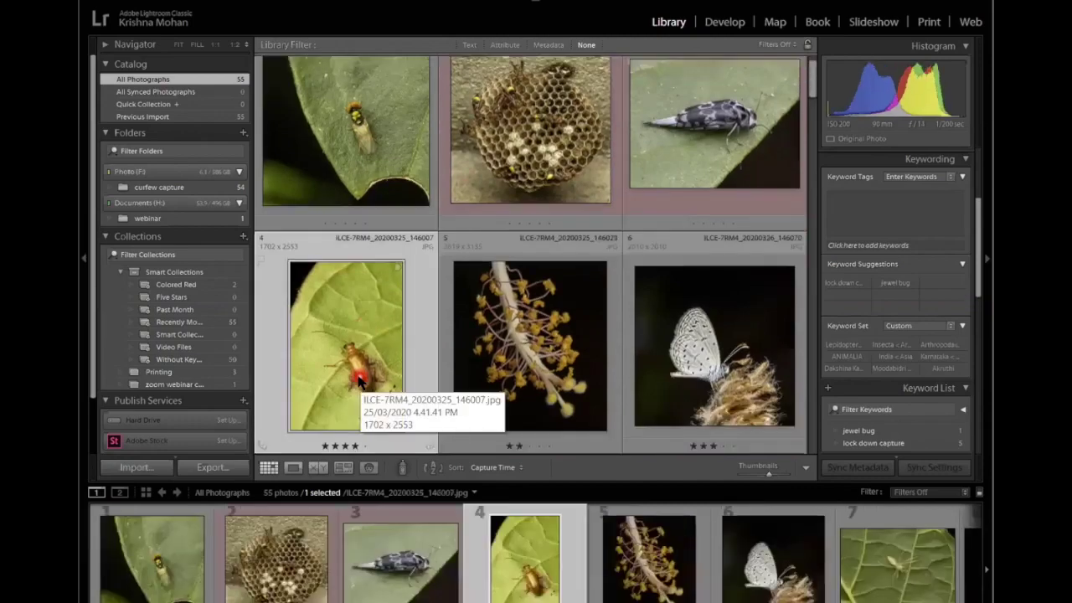
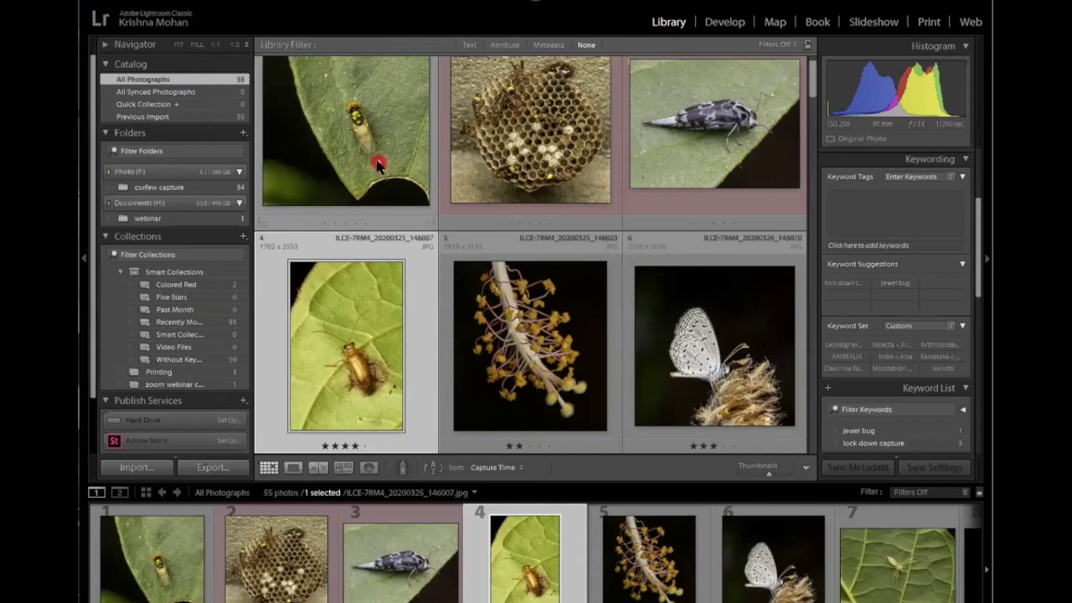
Step: Select photos 1, 3, 5 and 6 together in All Photographs and try the delete command on them
{"action": "left_click", "coordinate": [376, 163]}
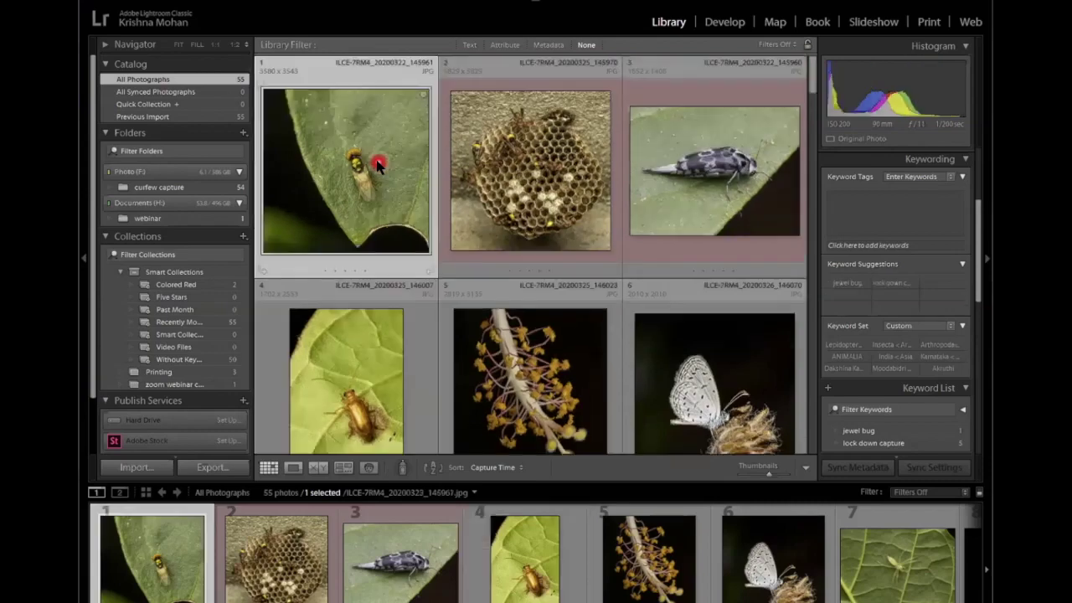
{"action": "left_click", "coordinate": [526, 333], "text": "ctrl"}
{"action": "left_click", "coordinate": [670, 361], "text": "ctrl"}
{"action": "left_click", "coordinate": [725, 191], "text": "ctrl"}
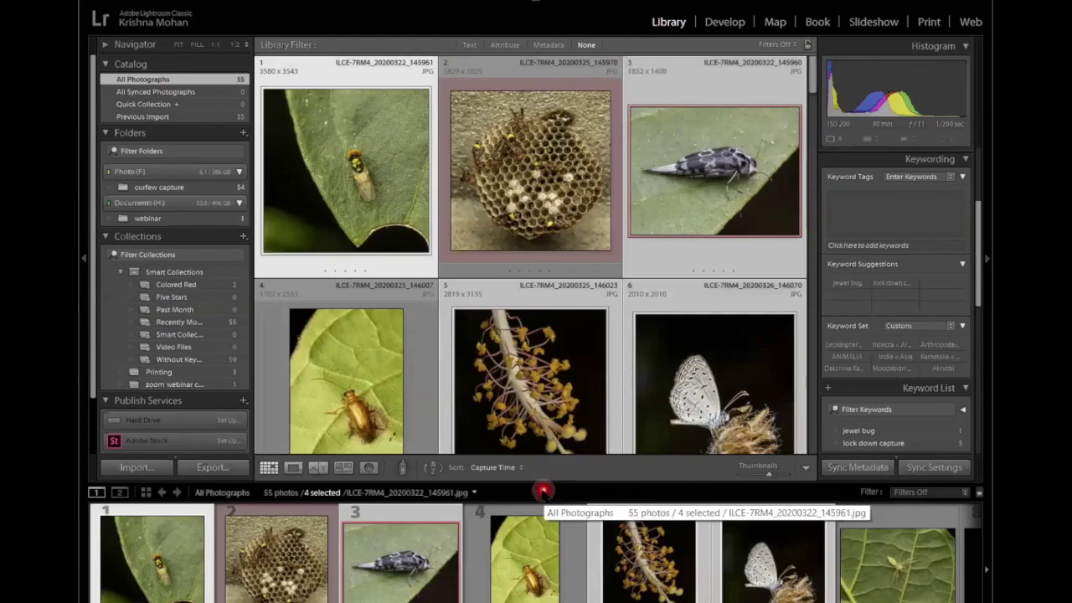
{"action": "key", "text": "Delete"}
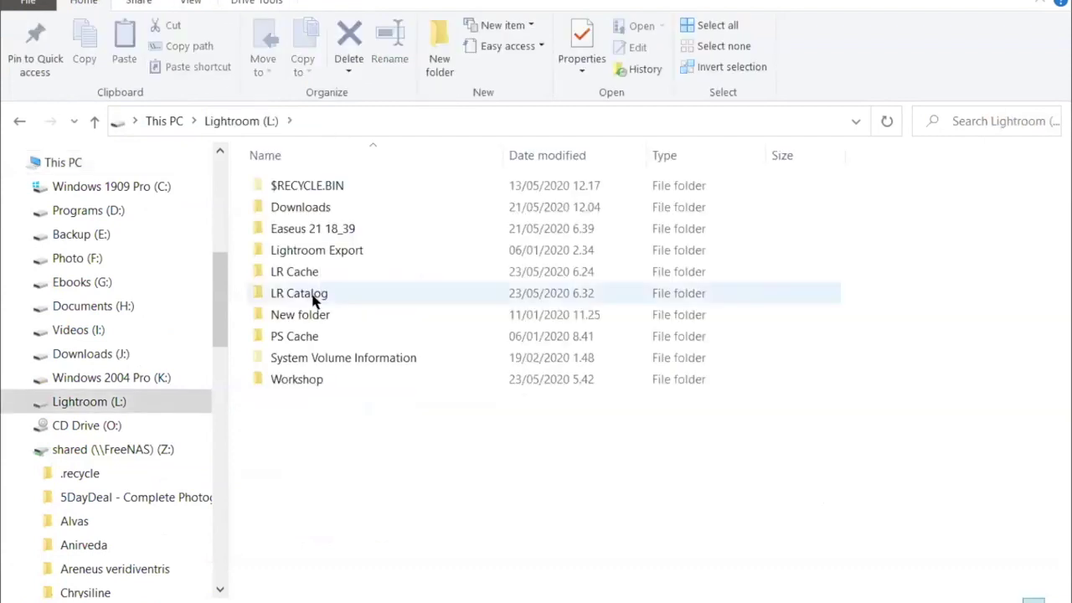
Step: Switch to File Explorer, open the LR Catalog folder on the Lightroom (L:) drive, and check the size of LR Catalog.lrcat
{"action": "double_click", "coordinate": [298, 293]}
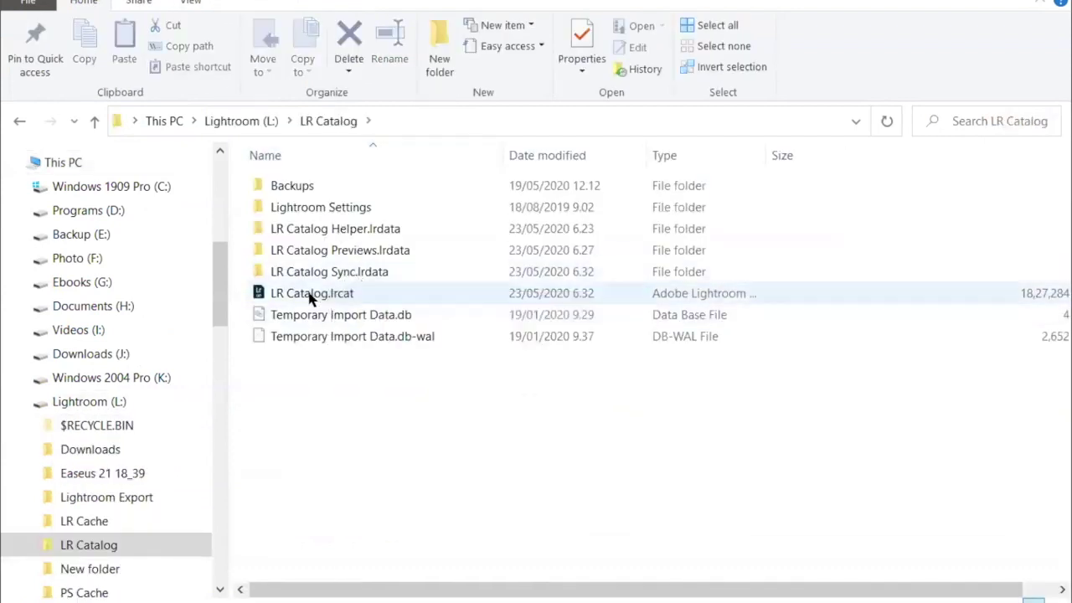
{"action": "left_click", "coordinate": [553, 299]}
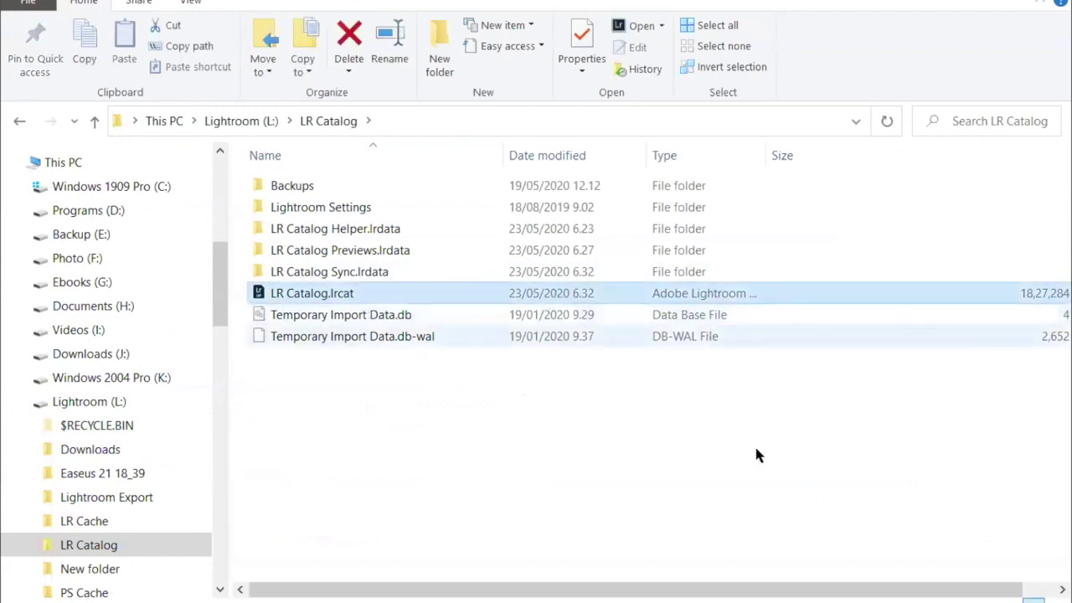
{"action": "left_click_drag", "start_coordinate": [777, 584], "coordinate": [905, 589]}
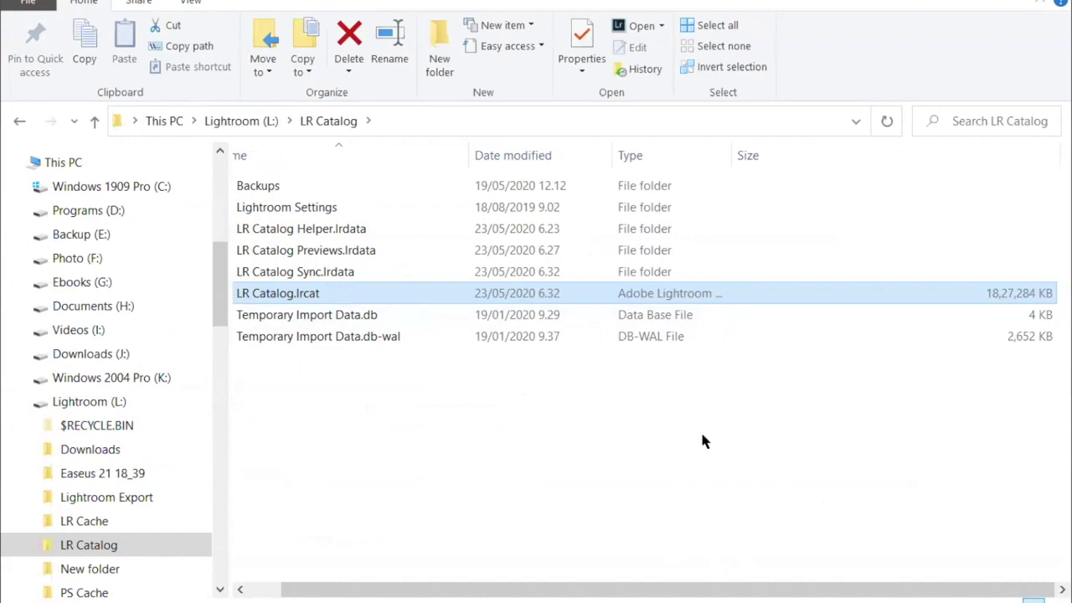
{"action": "double_click", "coordinate": [248, 187]}
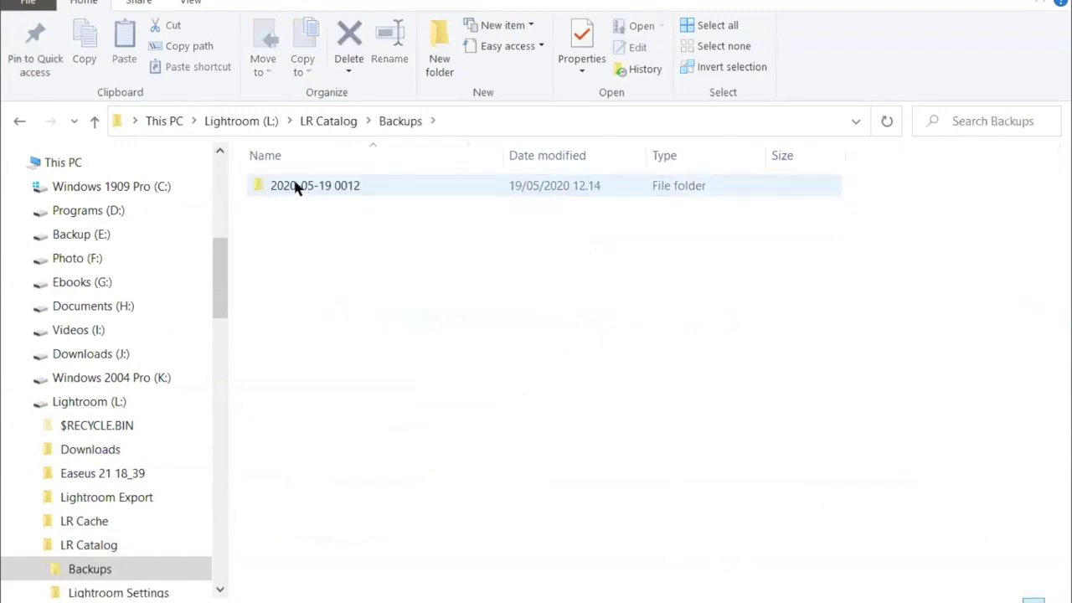
{"action": "double_click", "coordinate": [296, 187]}
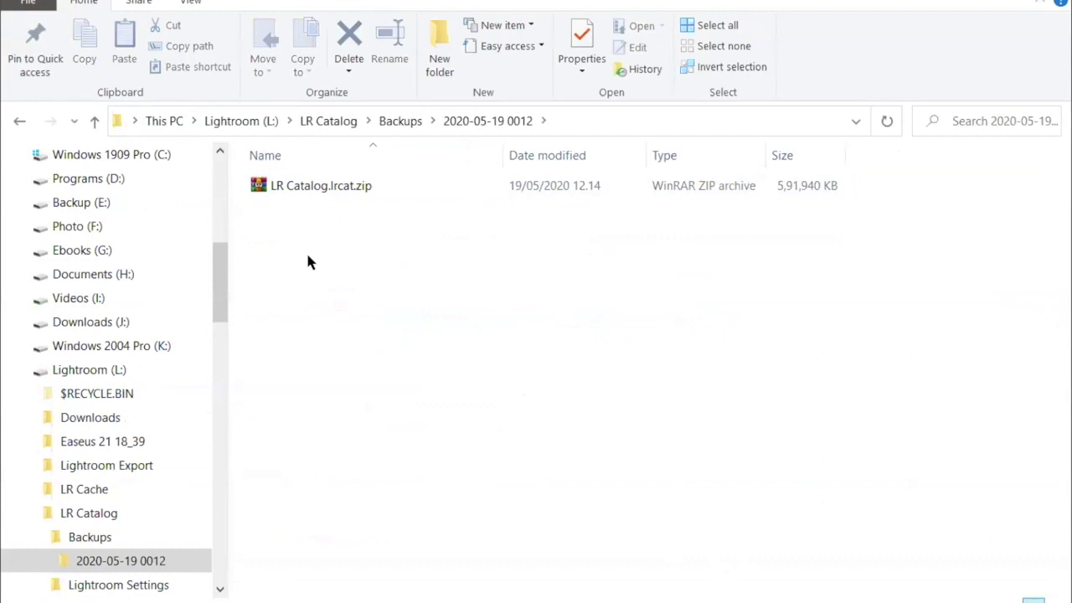
{"action": "left_click", "coordinate": [322, 187]}
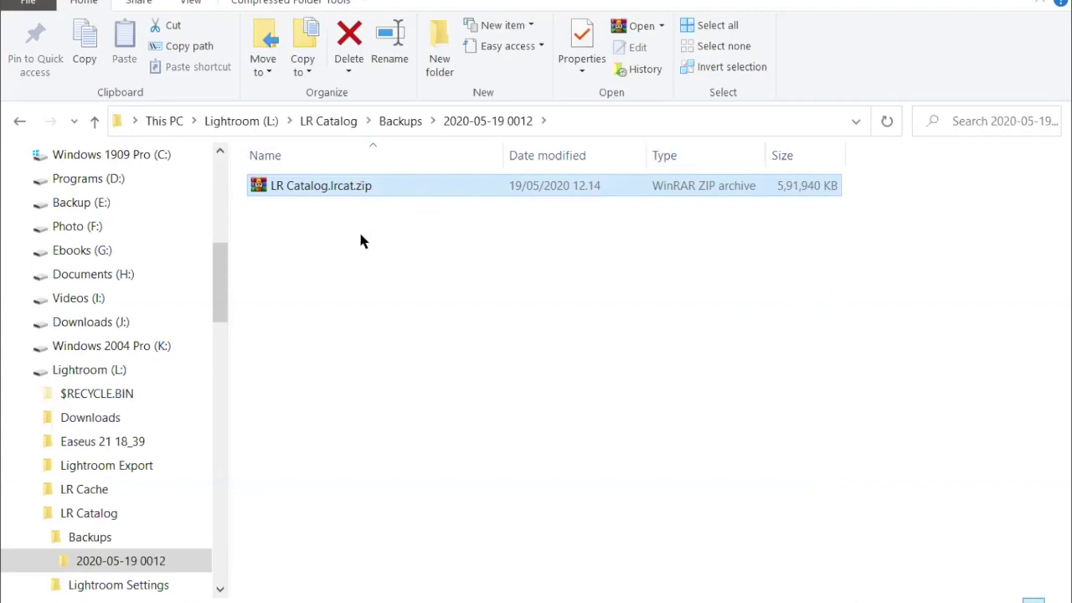
Step: Return to the LR Catalog folder and inspect the Backups folder's details
{"action": "key", "text": "BackSpace"}
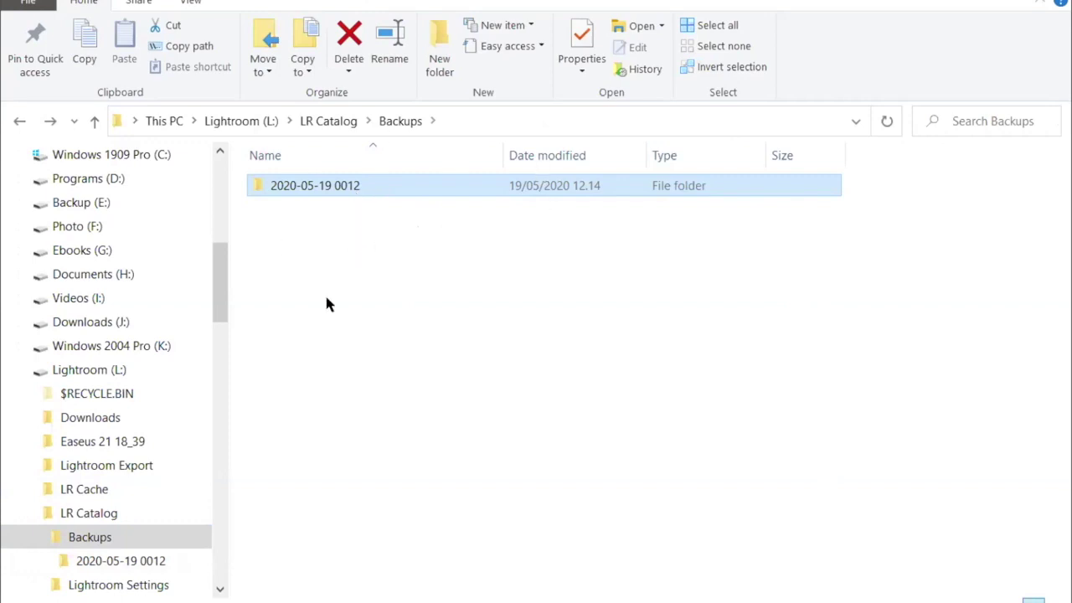
{"action": "key", "text": "alt+Up"}
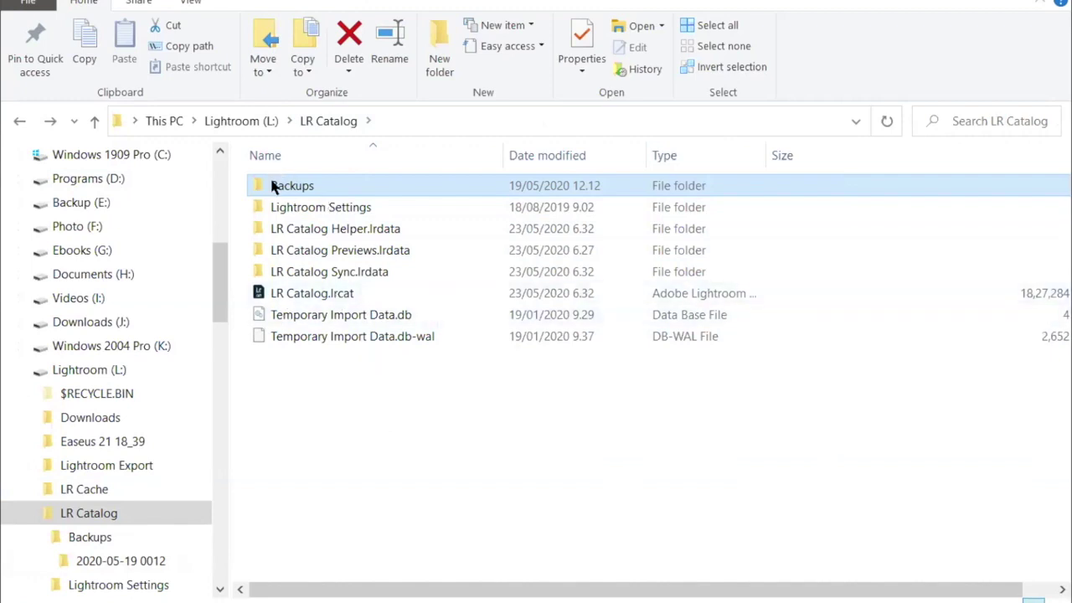
{"action": "mouse_move", "coordinate": [351, 186]}
{"action": "mouse_move", "coordinate": [299, 195]}
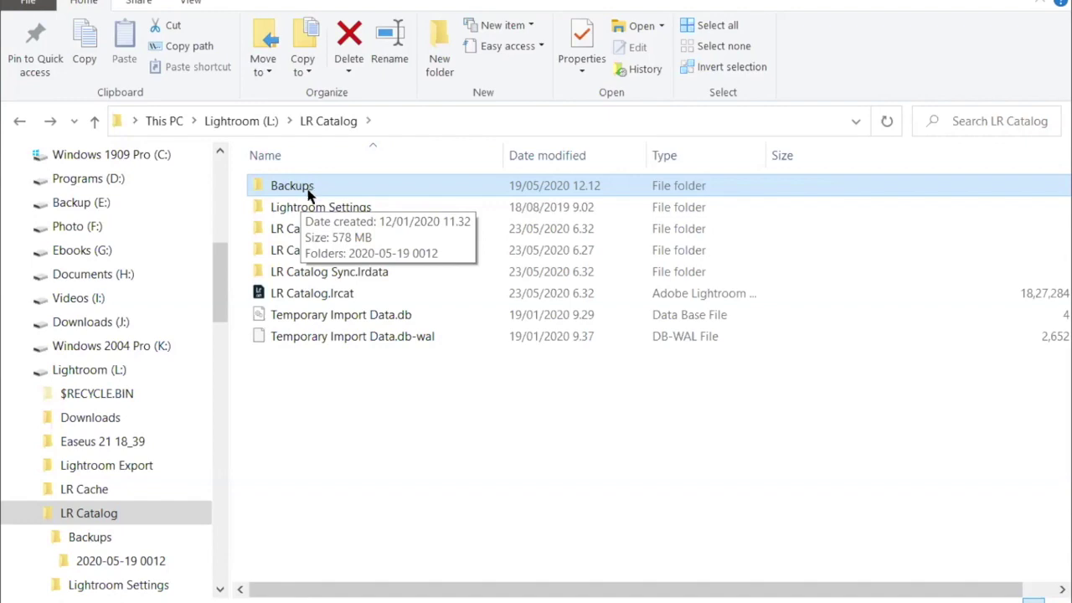
{"action": "mouse_move", "coordinate": [281, 335]}
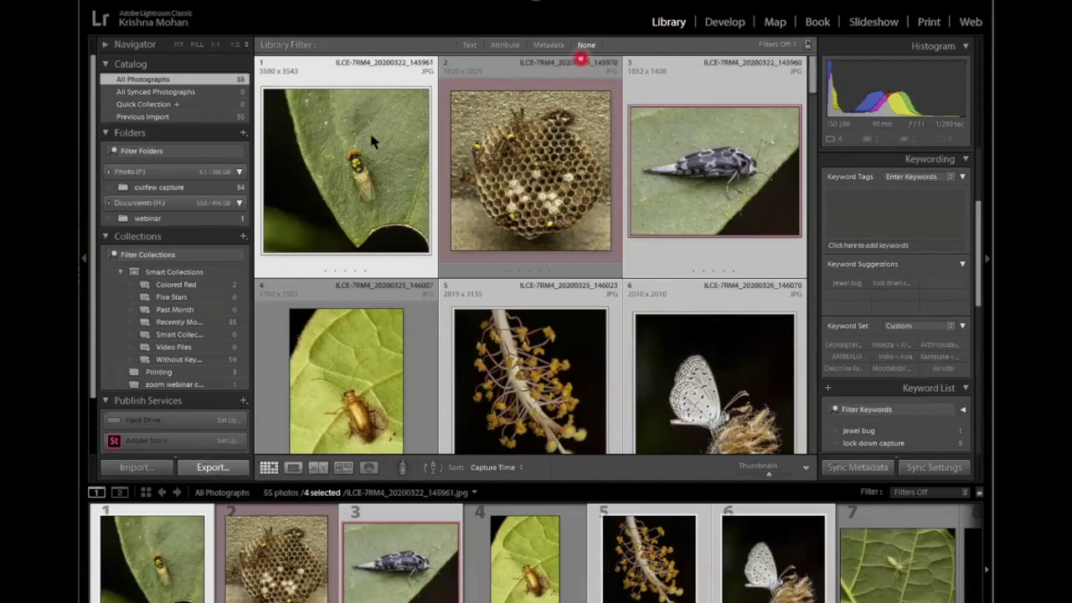
Step: Switch to Lightroom Classic, open the export settings for the four selected photos, and save them as a user preset named "Print"
{"action": "key", "text": "ctrl+shift+e"}
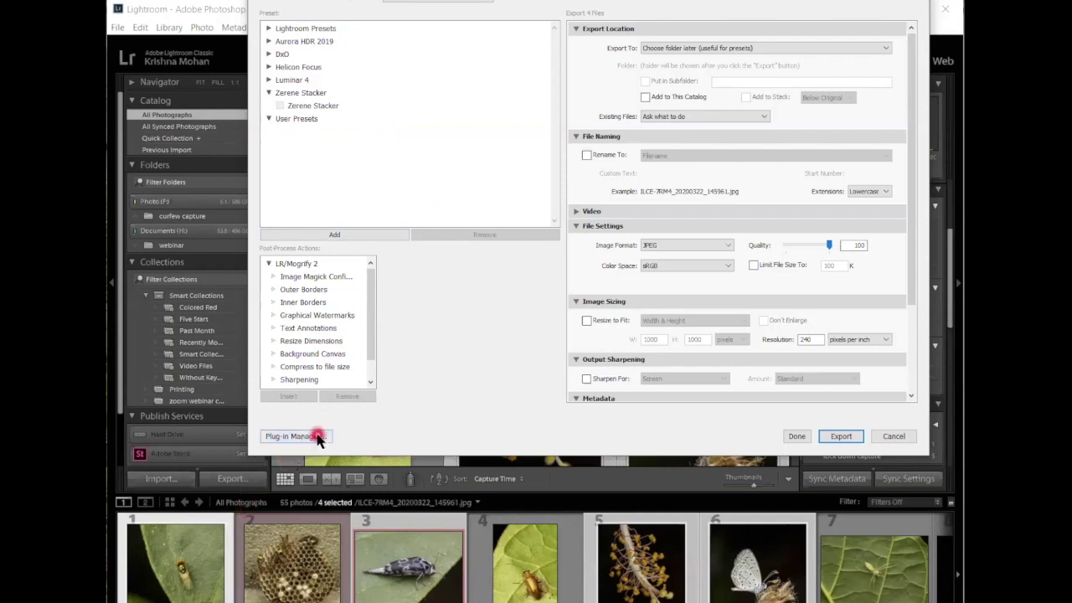
{"action": "mouse_move", "coordinate": [424, 285]}
{"action": "left_mouse_down"}
{"action": "mouse_move", "coordinate": [493, 256]}
{"action": "mouse_move", "coordinate": [486, 319]}
{"action": "left_mouse_up"}
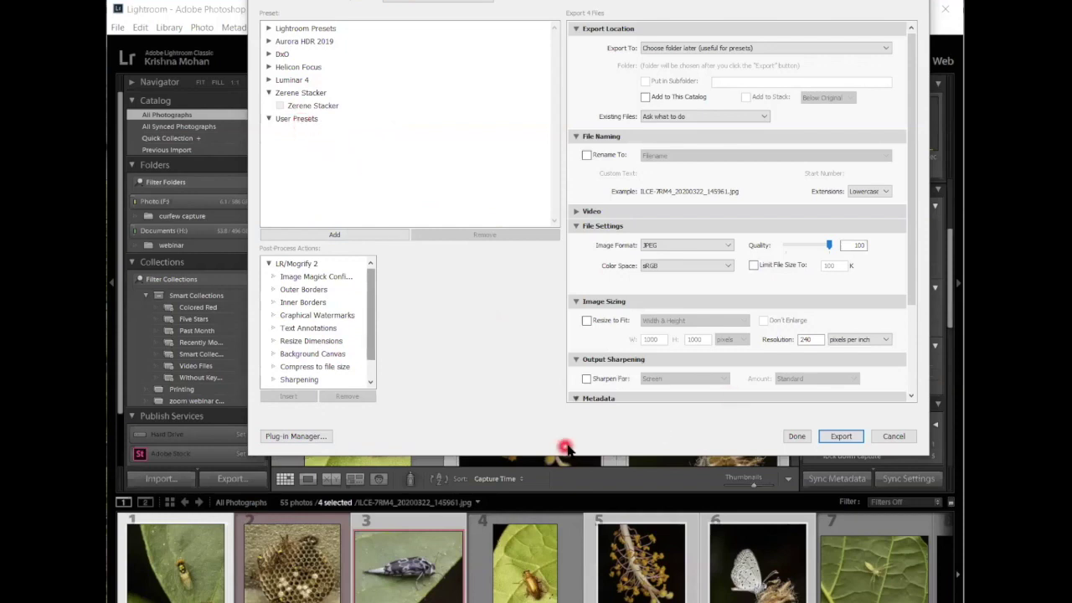
{"action": "left_click", "coordinate": [891, 439]}
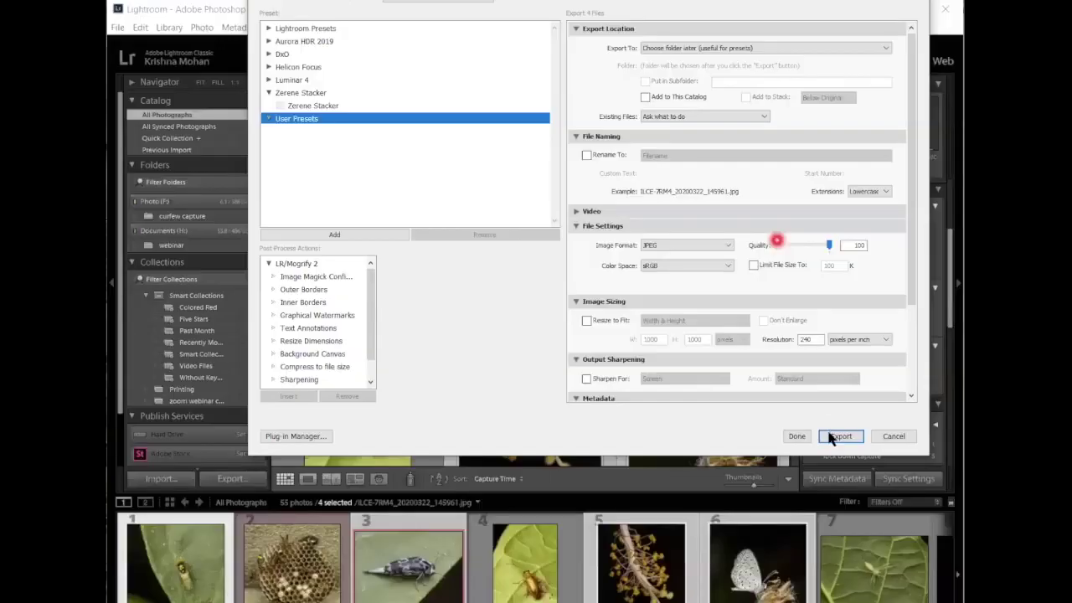
{"action": "left_click", "coordinate": [333, 234]}
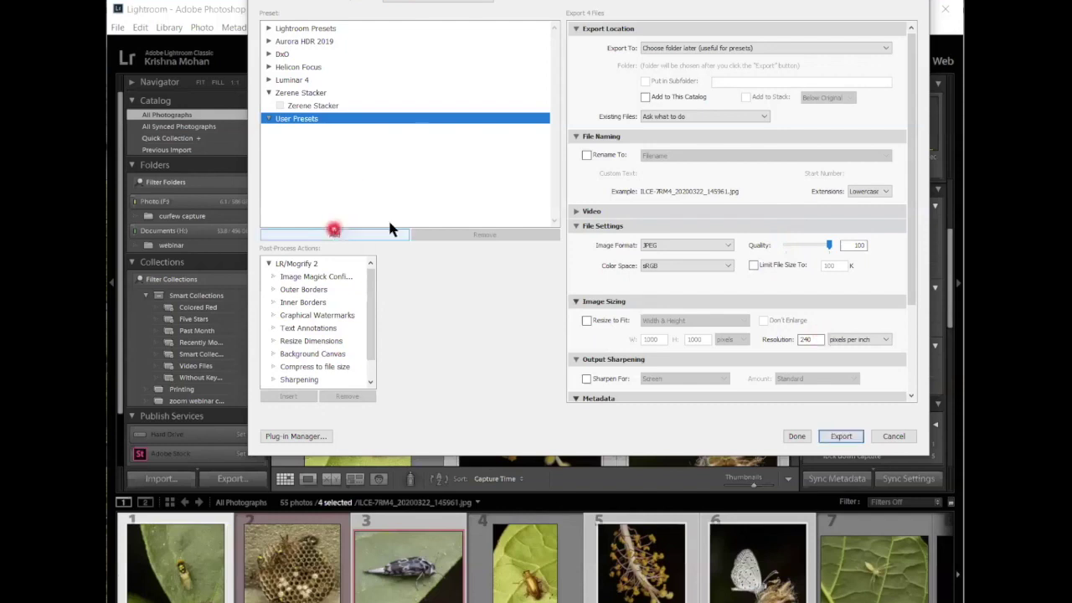
{"action": "type", "text": "Prin"}
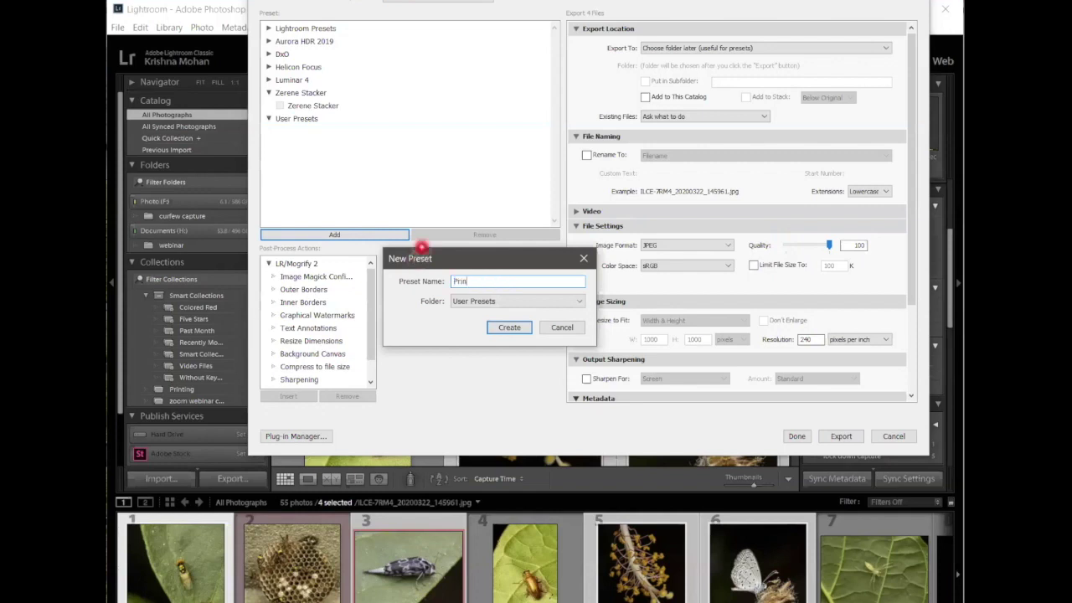
{"action": "type", "text": "t"}
{"action": "key", "text": "Return"}
Step: Try different JPEG quality levels for the export and set the quality to 80
{"action": "left_click_drag", "start_coordinate": [829, 244], "coordinate": [814, 244]}
{"action": "left_click", "coordinate": [716, 266]}
{"action": "left_click", "coordinate": [768, 339]}
{"action": "left_click", "coordinate": [816, 246]}
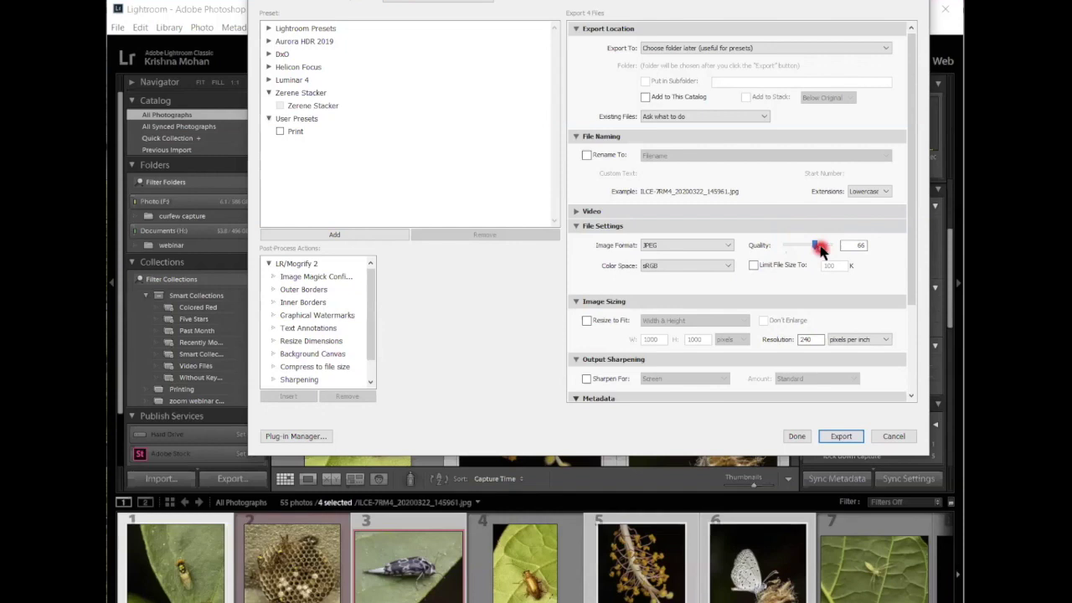
{"action": "left_click", "coordinate": [823, 246]}
{"action": "left_click_drag", "start_coordinate": [830, 244], "coordinate": [842, 244]}
{"action": "left_click", "coordinate": [901, 251]}
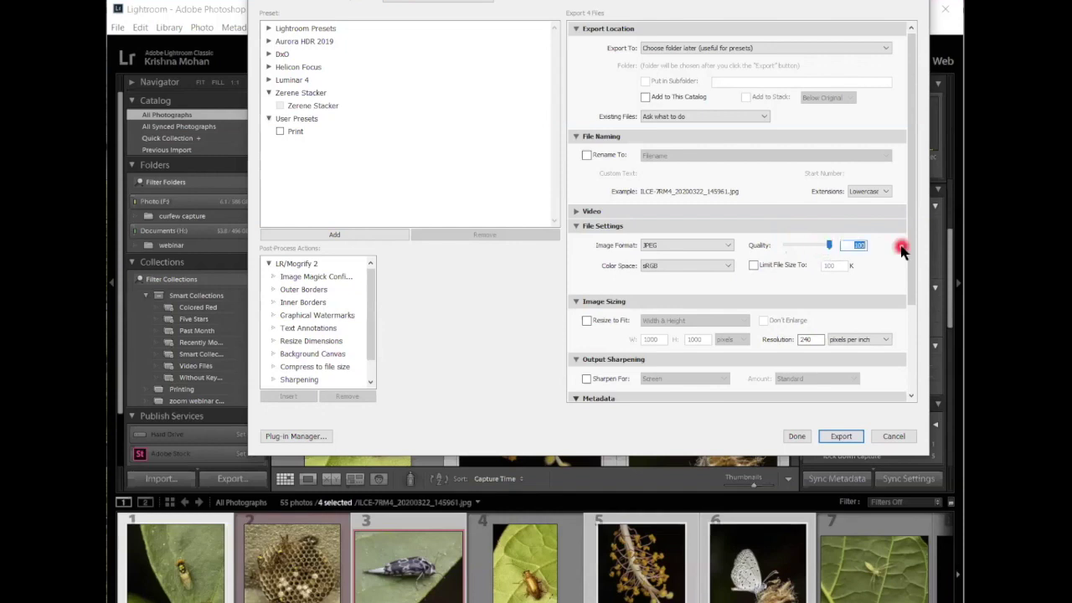
{"action": "type", "text": "80"}
Step: Enable Resize to Fit for the export and size the images by Long Edge at 1000 pixels
{"action": "left_click", "coordinate": [603, 327]}
{"action": "left_click", "coordinate": [689, 329]}
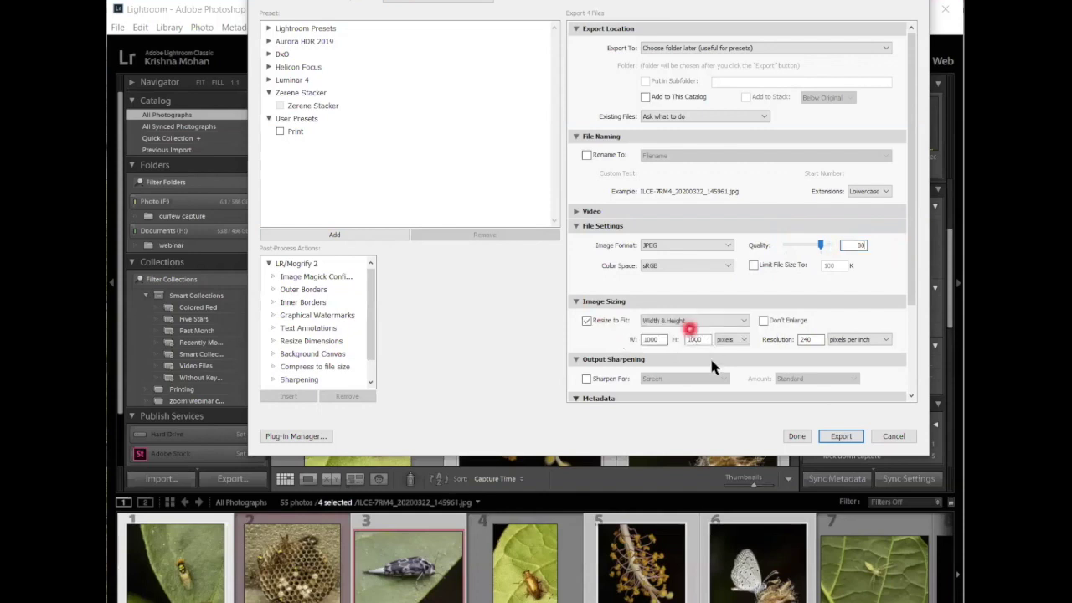
{"action": "left_click", "coordinate": [711, 363]}
{"action": "left_click", "coordinate": [727, 352]}
Step: Save the current export settings as a user preset named "Social media"
{"action": "left_click", "coordinate": [374, 234]}
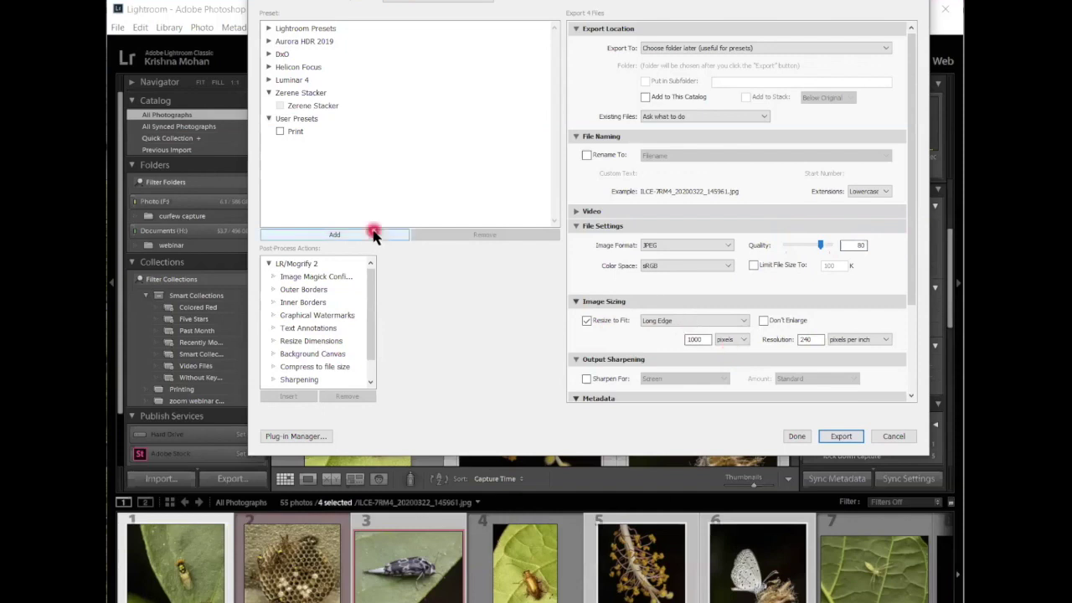
{"action": "left_click", "coordinate": [486, 283]}
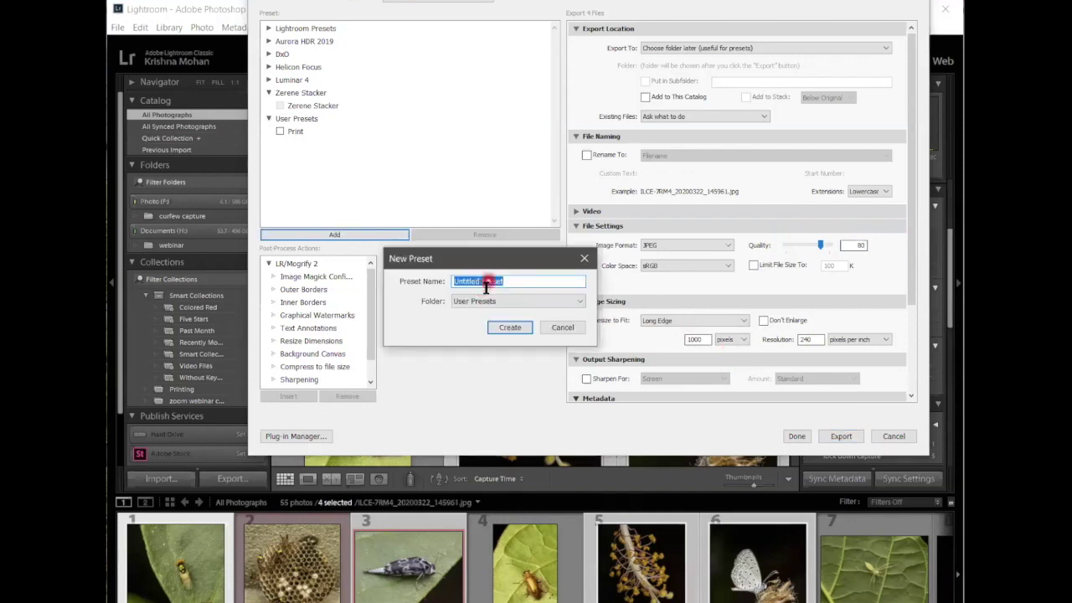
{"action": "type", "text": "Social media"}
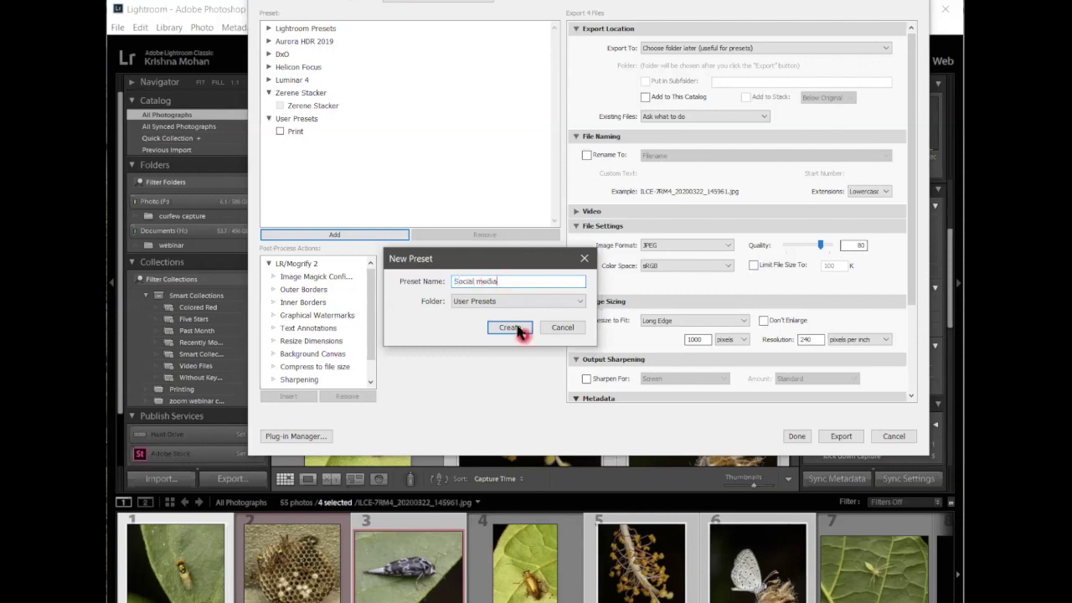
{"action": "left_click", "coordinate": [512, 327]}
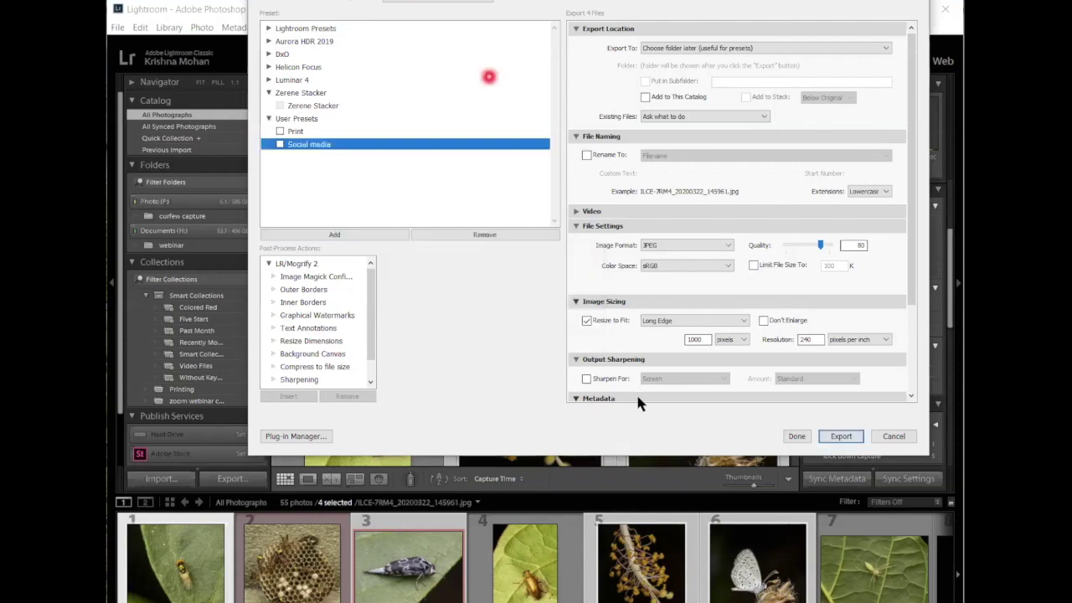
{"action": "left_click", "coordinate": [456, 166]}
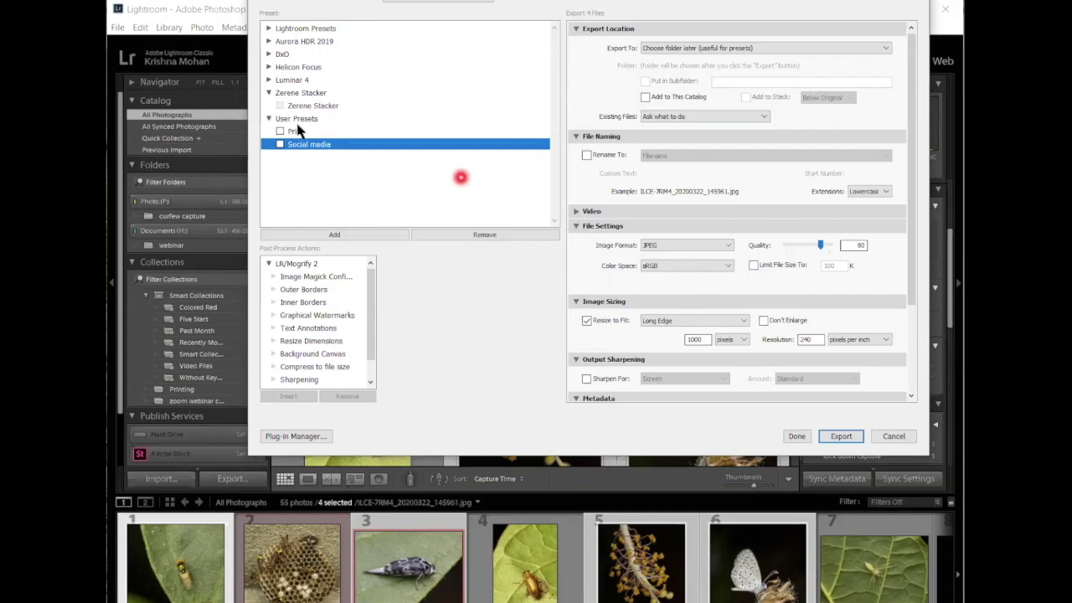
Step: Check both the Print and Social media user presets and start exporting the four selected photos with them
{"action": "left_click", "coordinate": [282, 148]}
{"action": "left_click", "coordinate": [343, 146]}
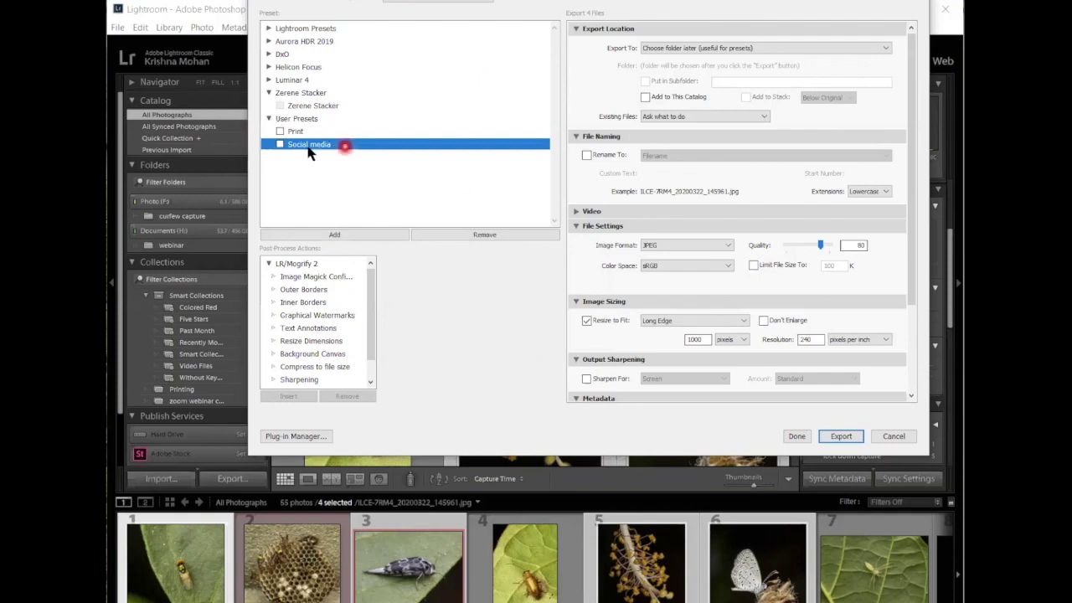
{"action": "left_click", "coordinate": [307, 146]}
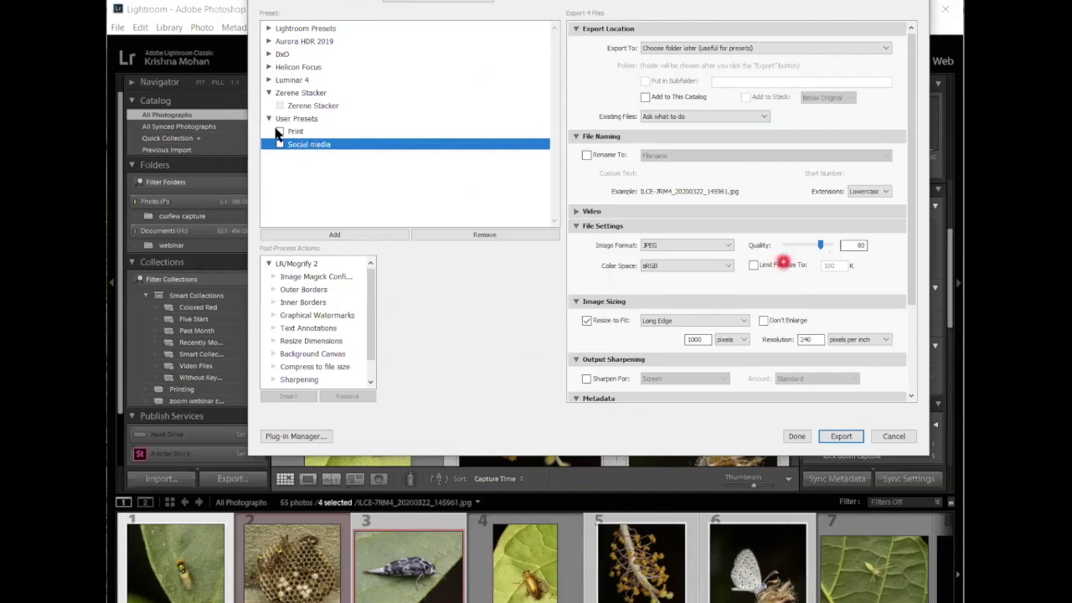
{"action": "left_click", "coordinate": [284, 131]}
{"action": "left_click", "coordinate": [279, 144]}
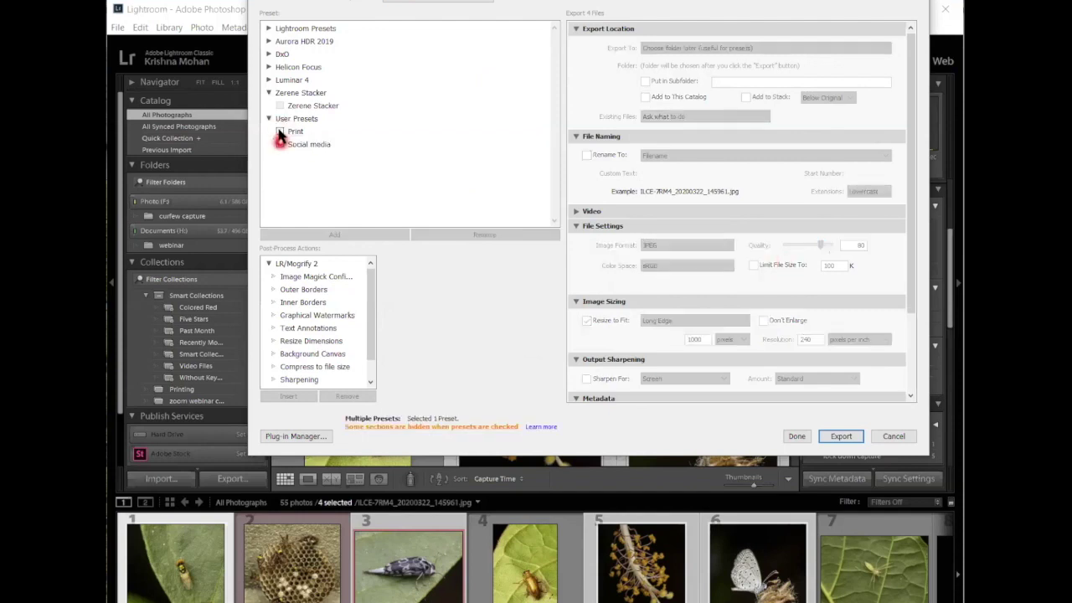
{"action": "left_click", "coordinate": [788, 436]}
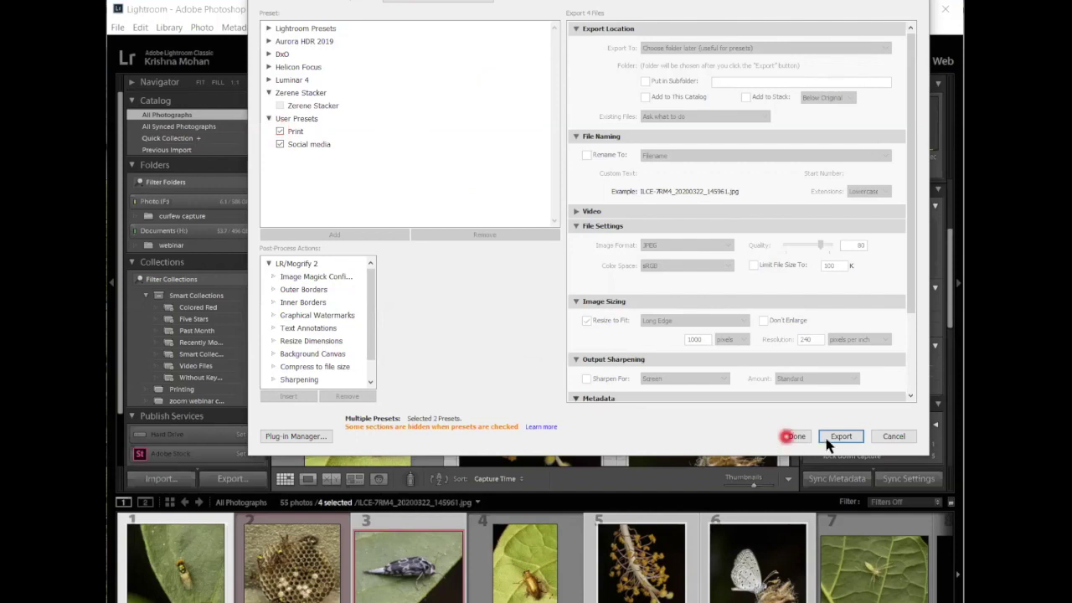
{"action": "left_click", "coordinate": [827, 439]}
{"action": "left_click", "coordinate": [422, 155]}
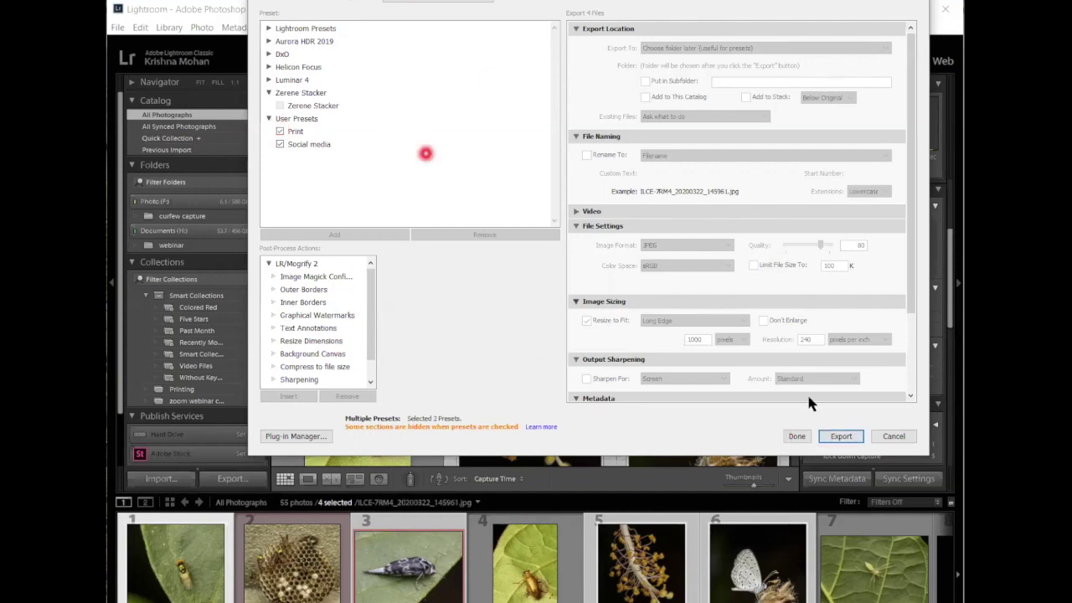
{"action": "left_click", "coordinate": [800, 431]}
{"action": "left_click", "coordinate": [827, 438]}
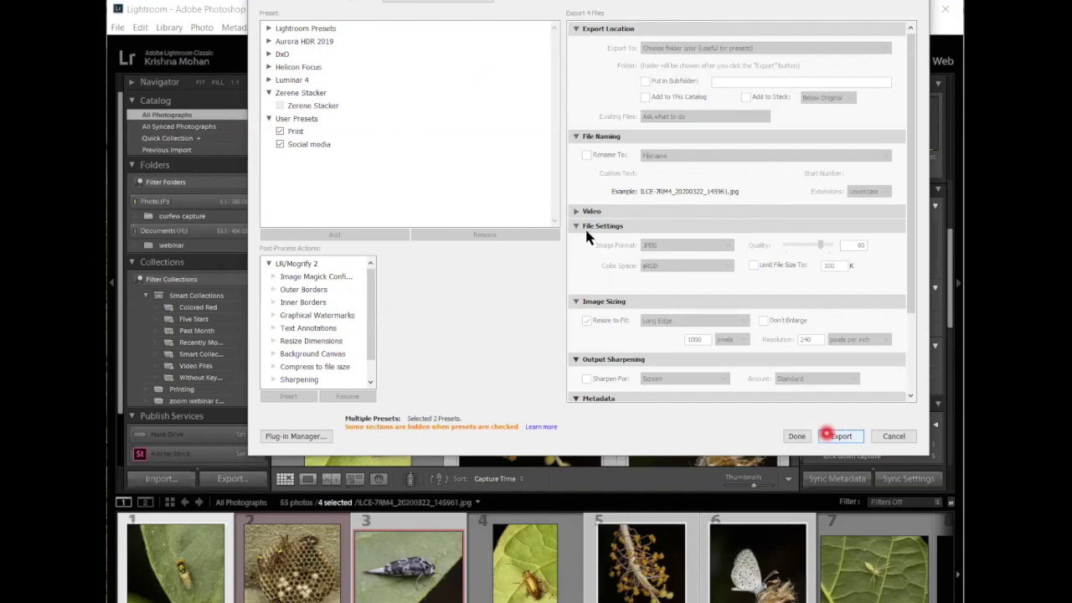
Step: Choose the webinar folder on the Desktop as export location for the Print and Social media presets and run the export
{"action": "left_click", "coordinate": [589, 292]}
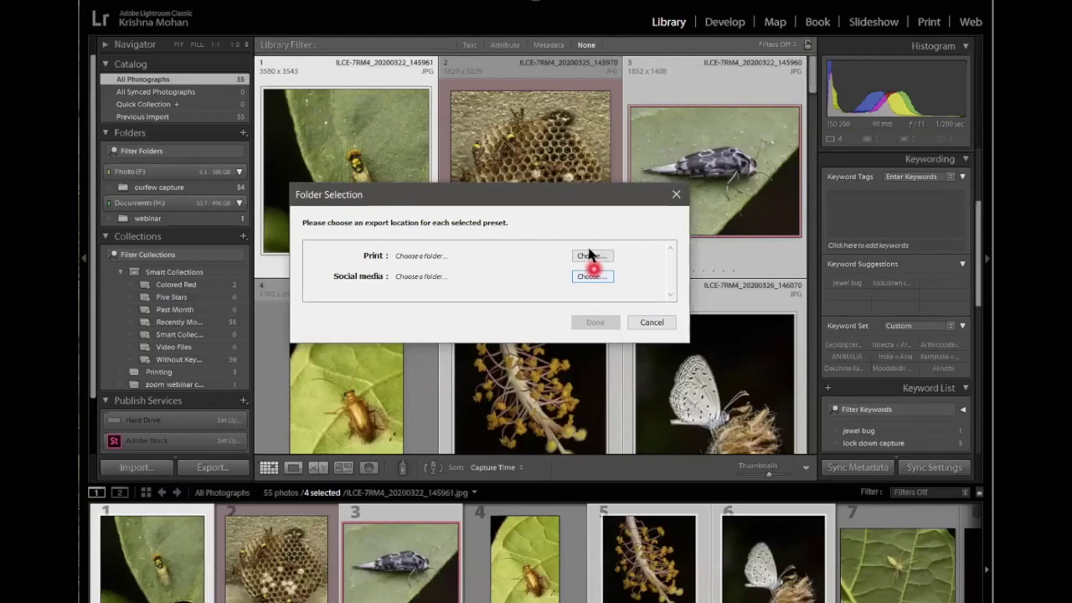
{"action": "left_click", "coordinate": [589, 253]}
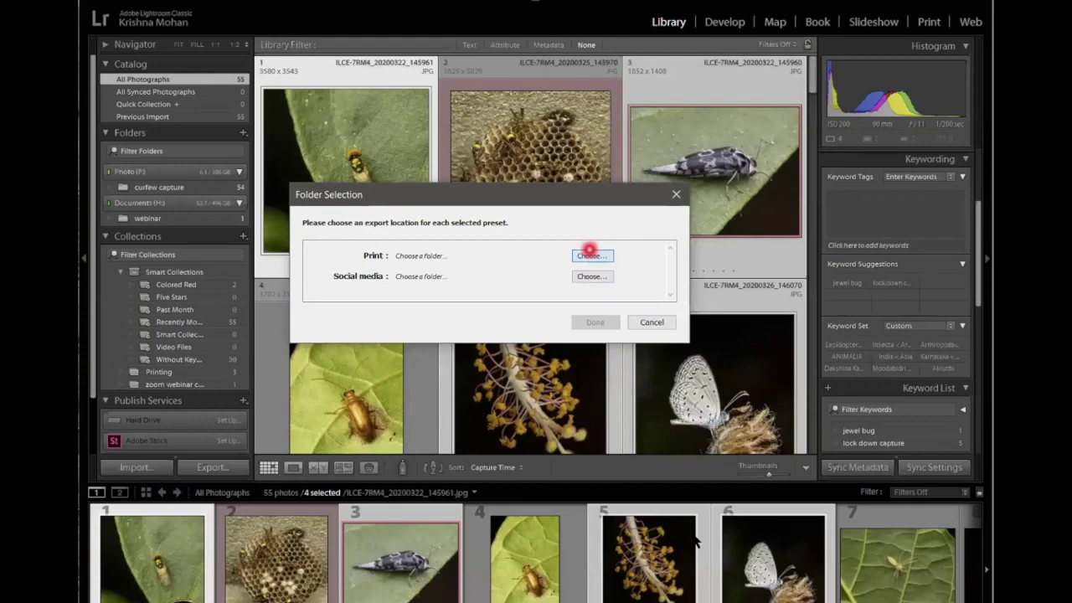
{"action": "left_click", "coordinate": [590, 254]}
{"action": "key", "text": "alt+Up"}
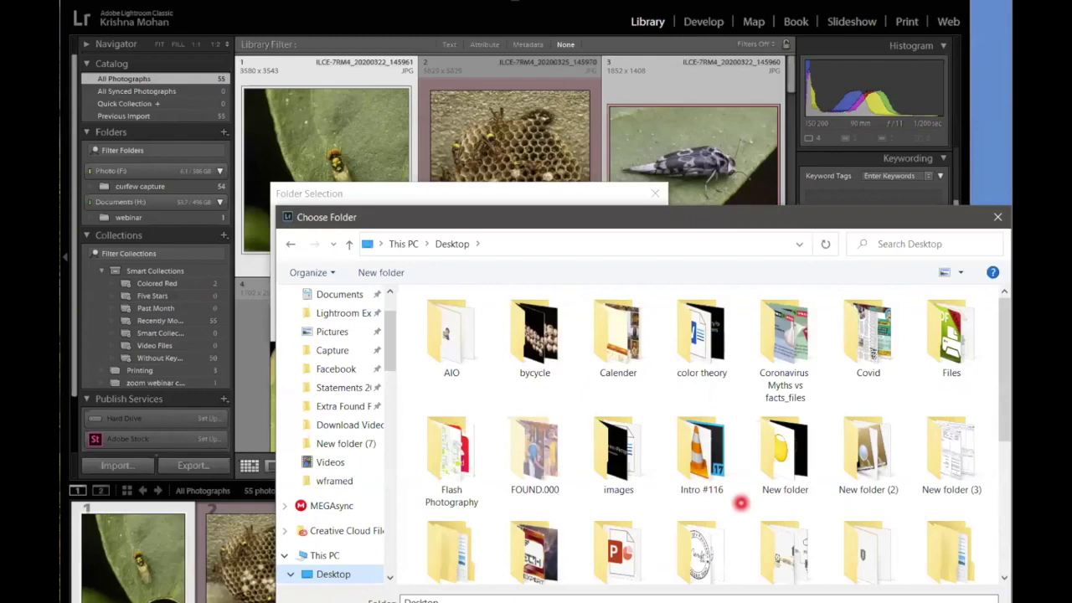
{"action": "key", "text": "Return"}
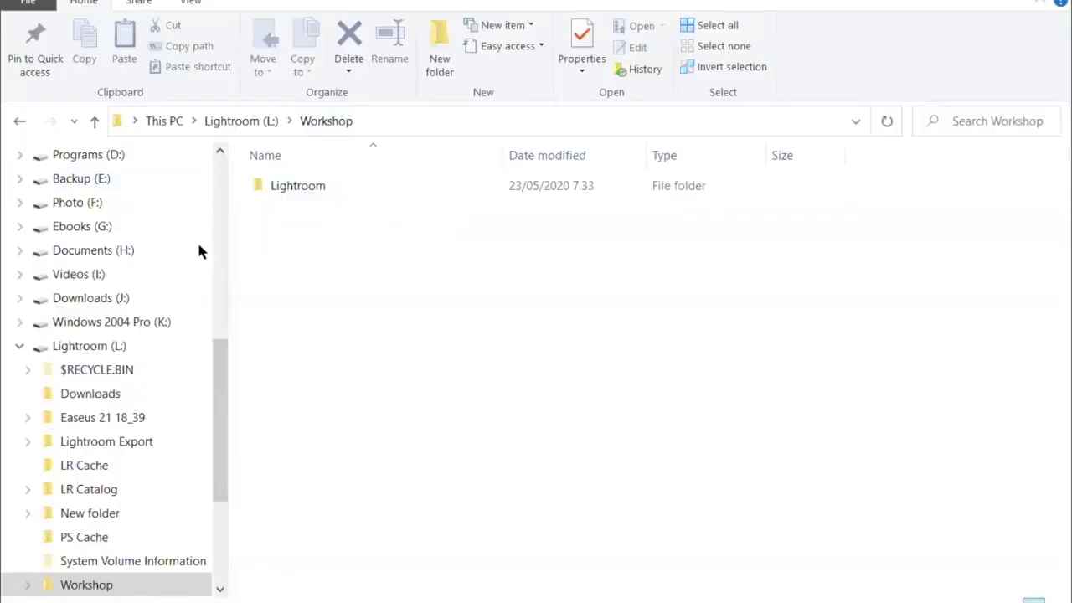
Step: Switch to File Explorer, open the webinar folder on the Desktop, and compare the exported beetle photo's print and social media file details
{"action": "scroll", "coordinate": [199, 250], "scroll_direction": "up", "scroll_amount": 5}
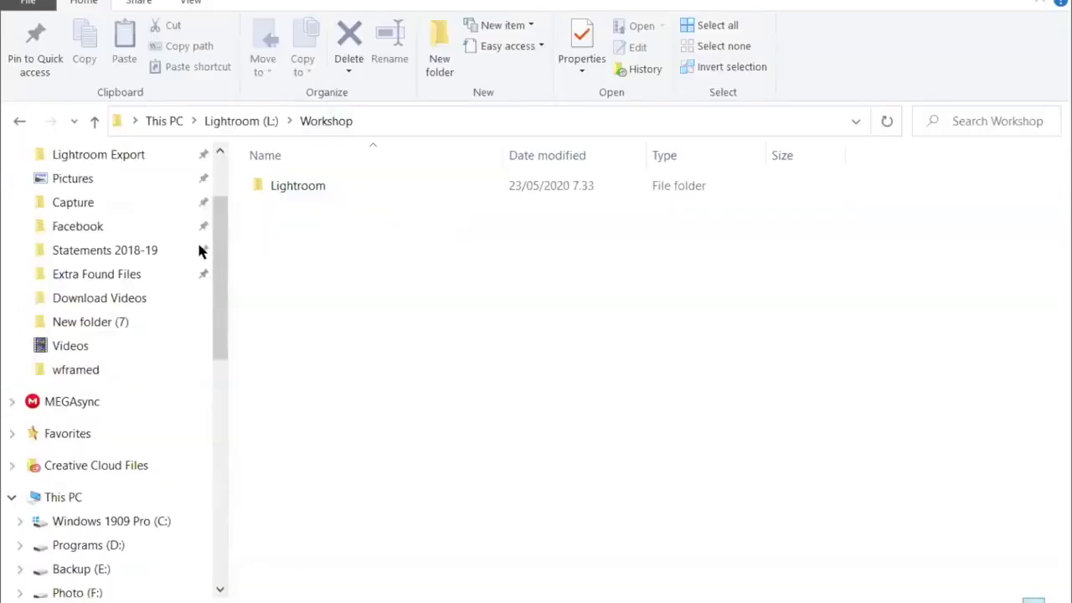
{"action": "scroll", "coordinate": [71, 187], "scroll_direction": "up", "scroll_amount": 2}
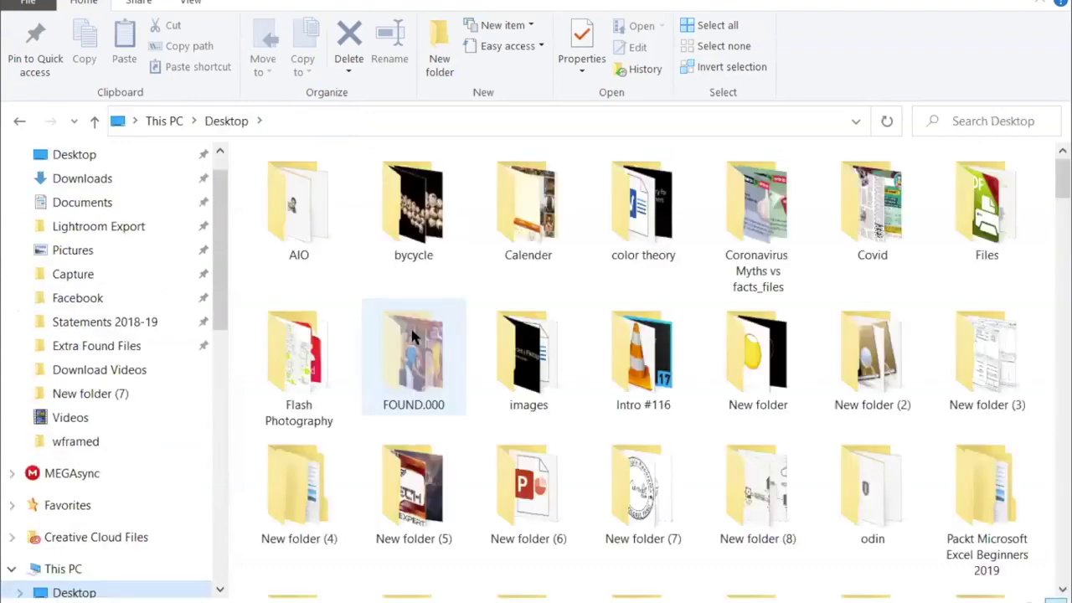
{"action": "scroll", "coordinate": [410, 334], "scroll_direction": "down", "scroll_amount": 5}
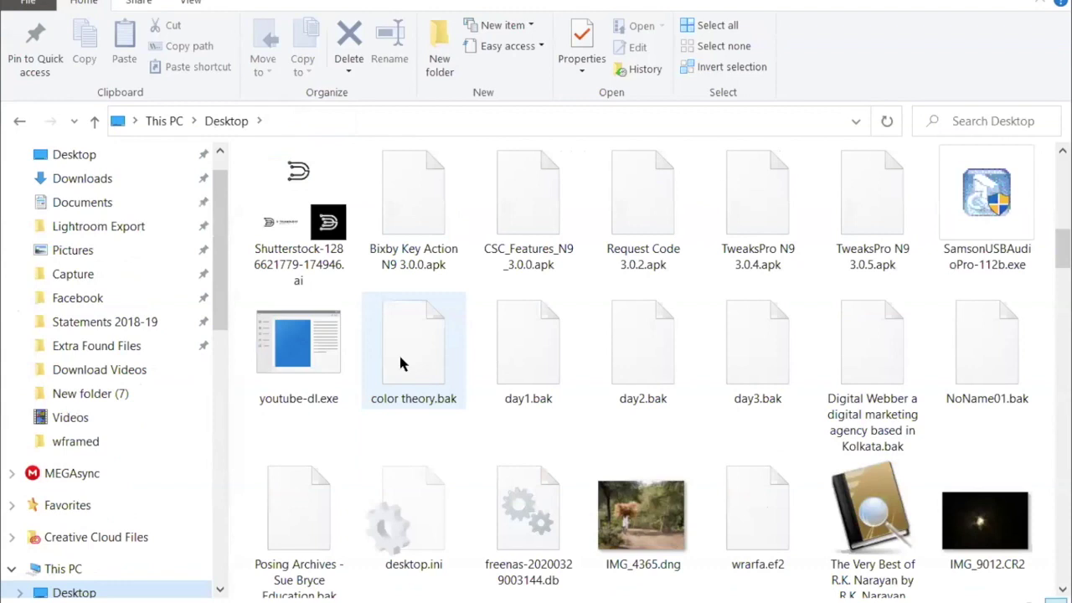
{"action": "scroll", "coordinate": [550, 287], "scroll_direction": "up", "scroll_amount": 3}
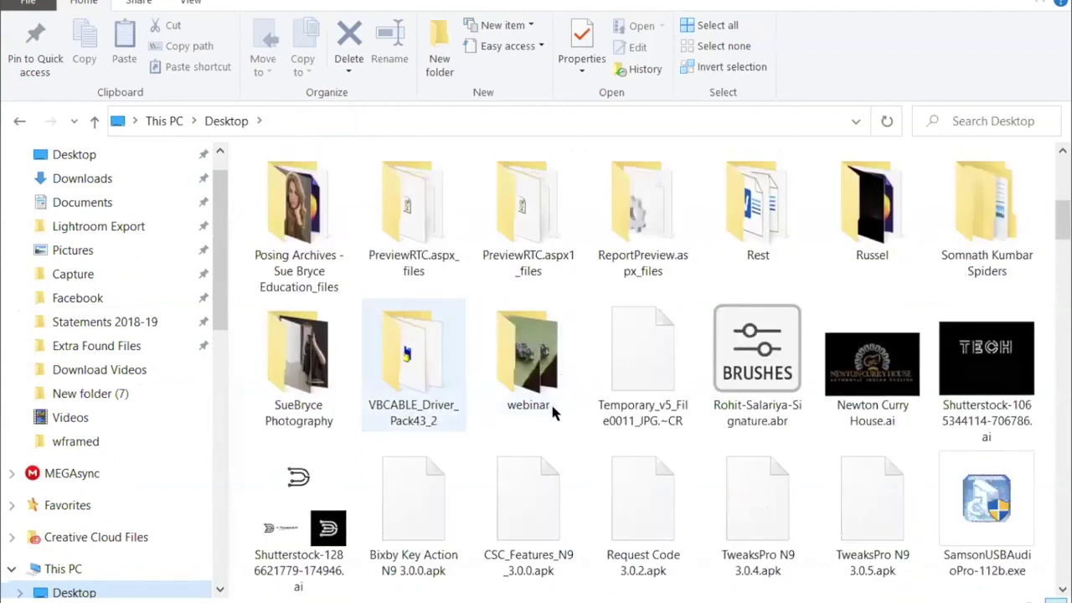
{"action": "double_click", "coordinate": [515, 377]}
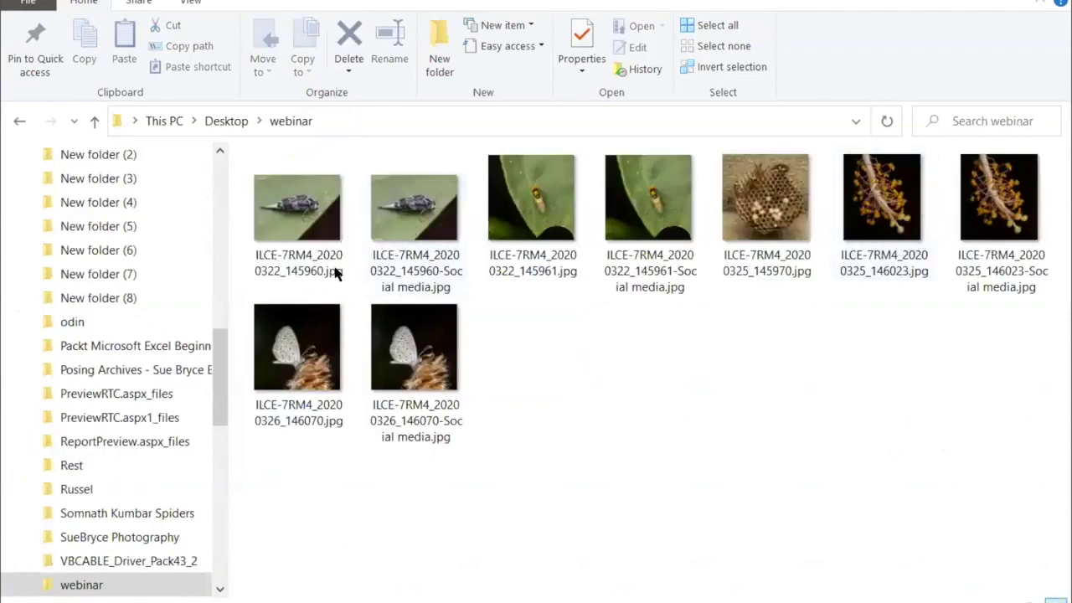
{"action": "mouse_move", "coordinate": [295, 214]}
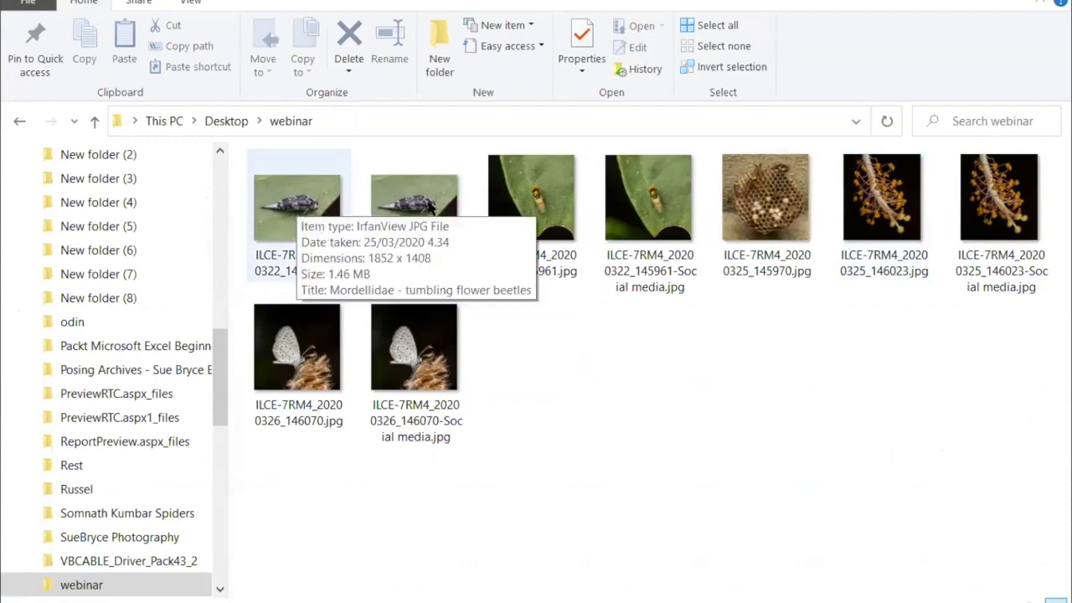
{"action": "mouse_move", "coordinate": [428, 206]}
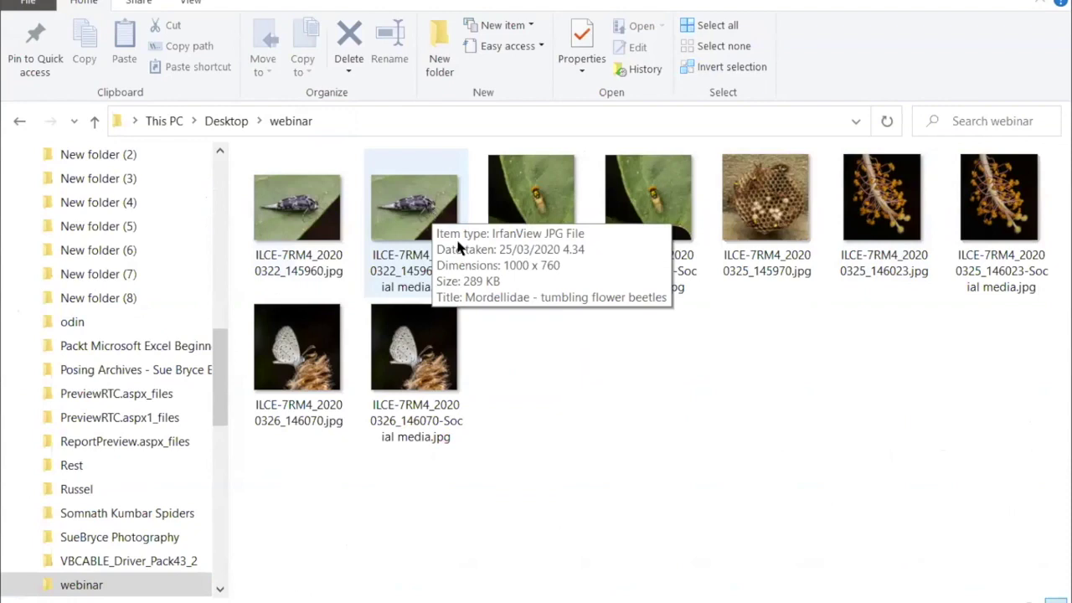
{"action": "mouse_move", "coordinate": [441, 252]}
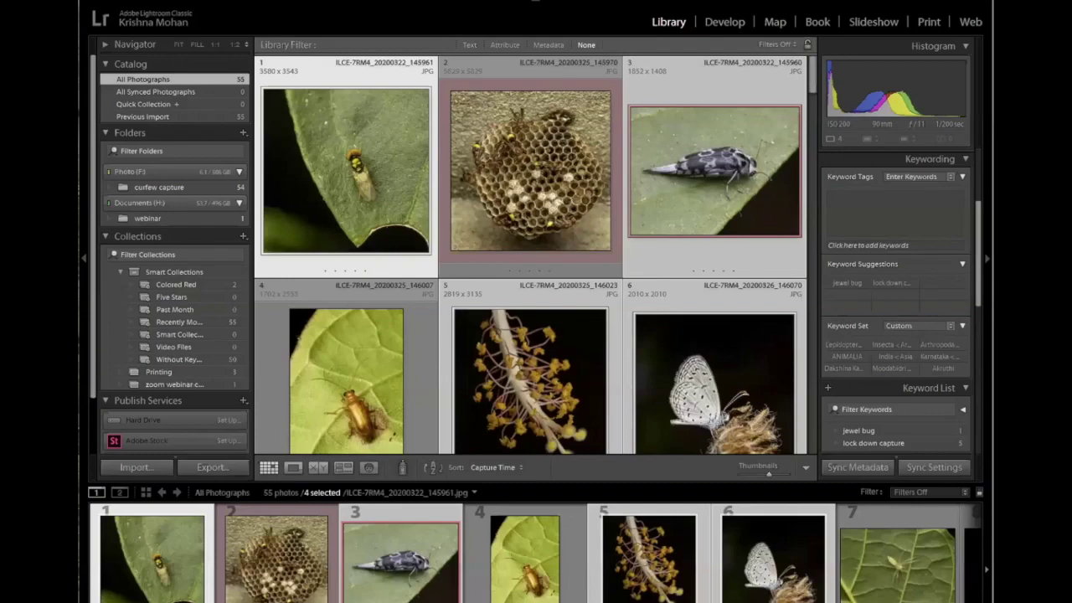
Step: Switch back to Lightroom Classic and check its version information, closing the information window when finished
{"action": "left_click", "coordinate": [814, 377]}
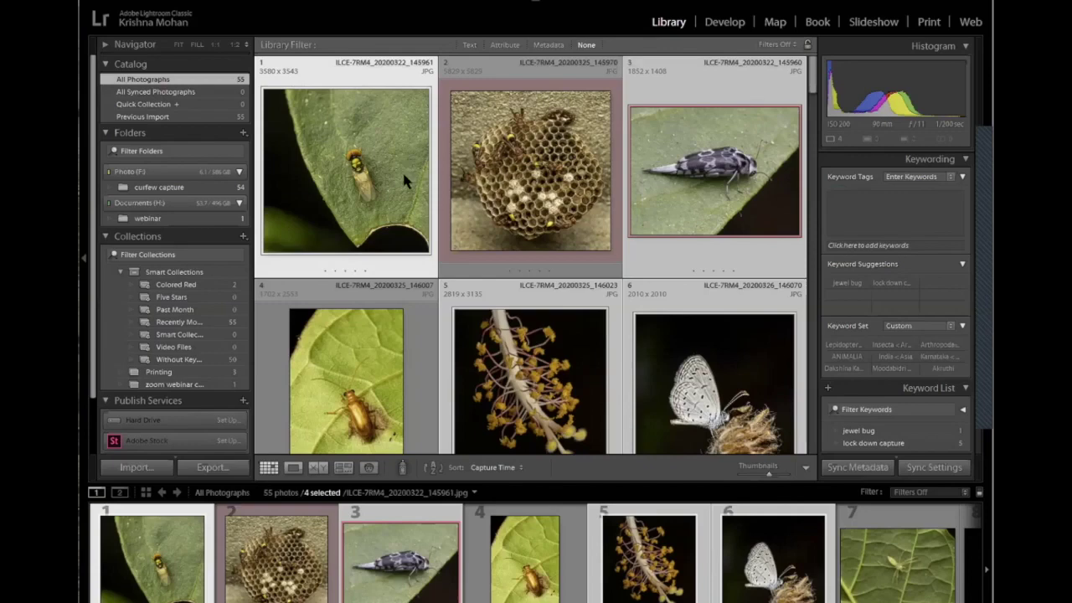
{"action": "key", "text": "alt+h"}
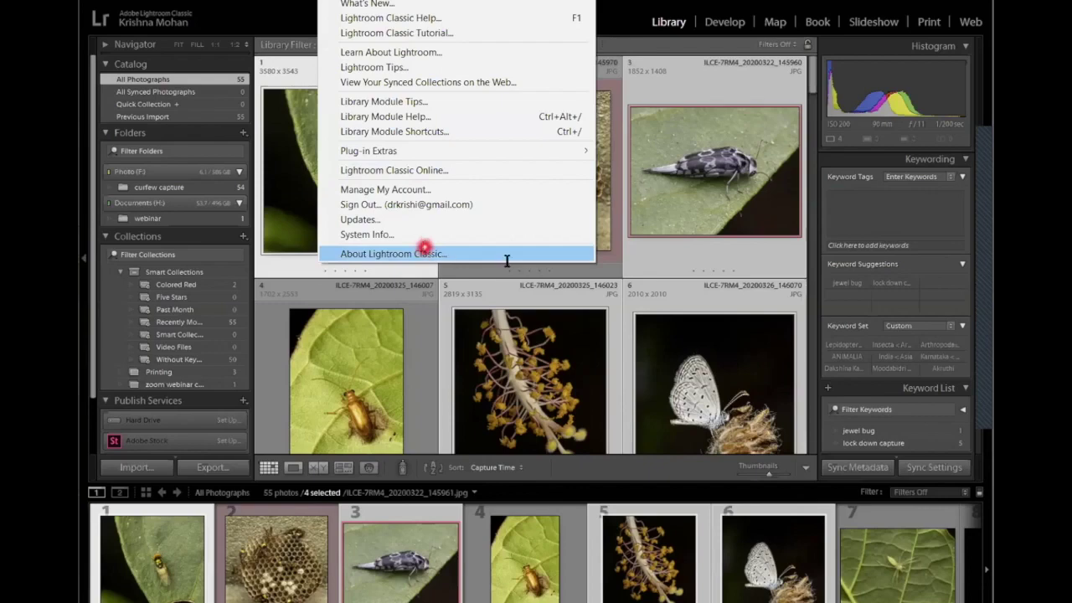
{"action": "left_click", "coordinate": [424, 252]}
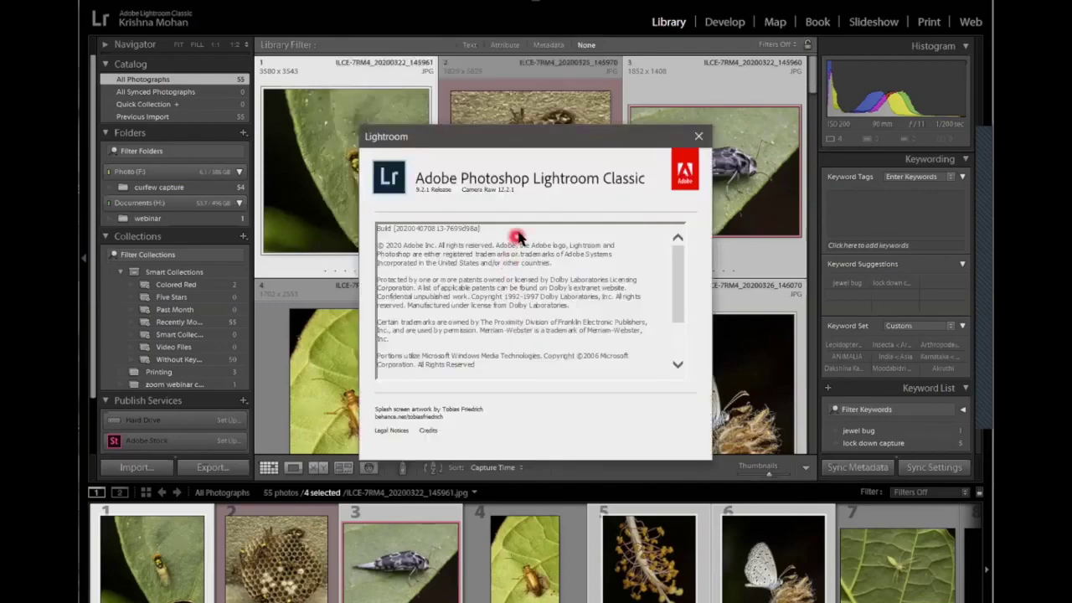
{"action": "left_click", "coordinate": [699, 139]}
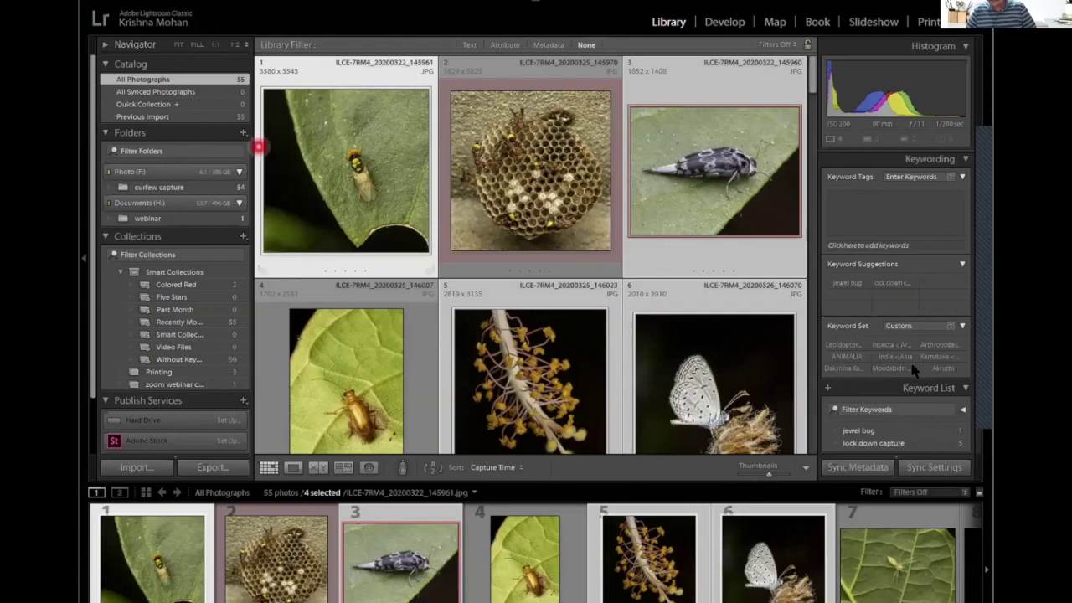
Step: Open the photo import window, view the dialog for creating a new import preset, and leave without importing
{"action": "left_click", "coordinate": [157, 470]}
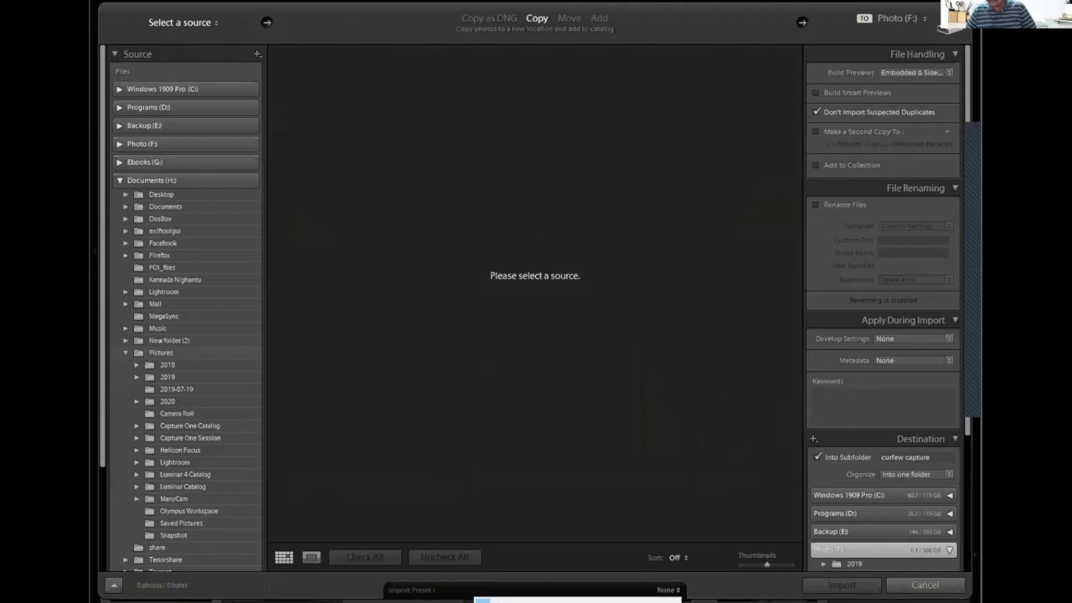
{"action": "left_click", "coordinate": [592, 417]}
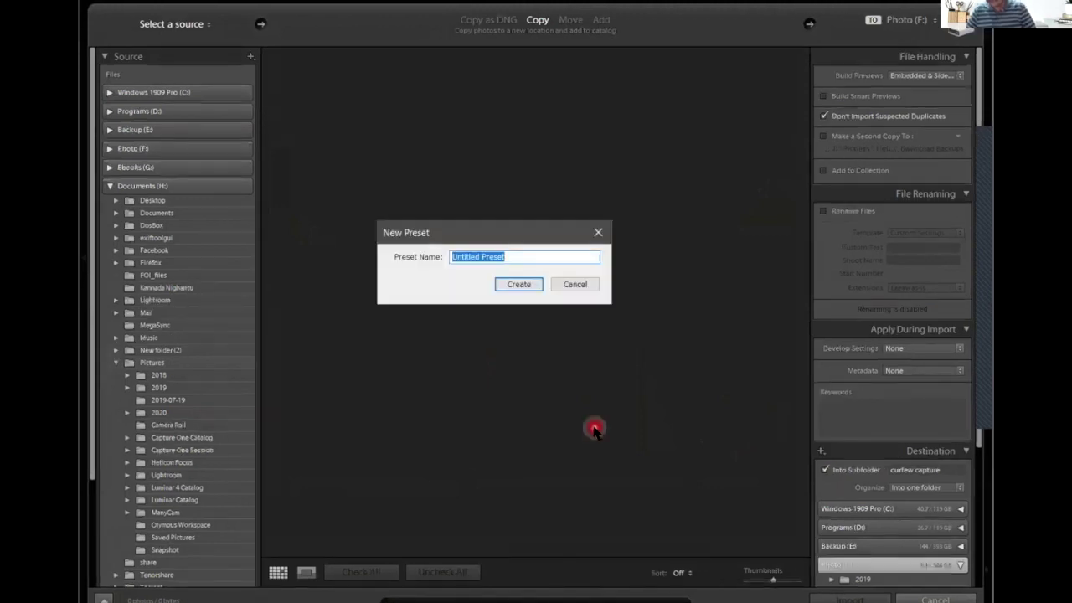
{"action": "left_click", "coordinate": [574, 285]}
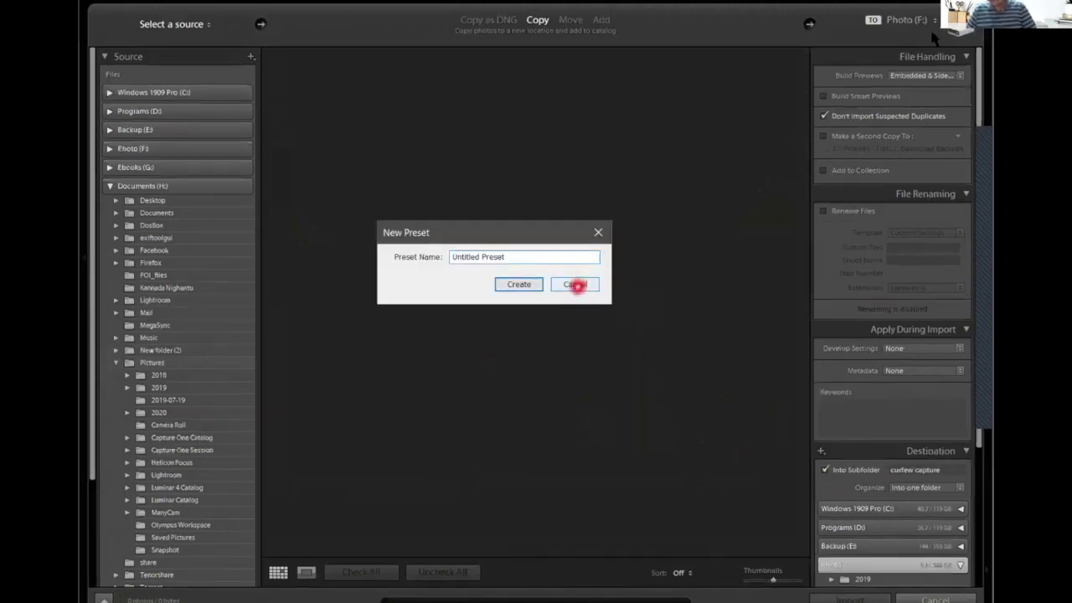
{"action": "left_click", "coordinate": [929, 598]}
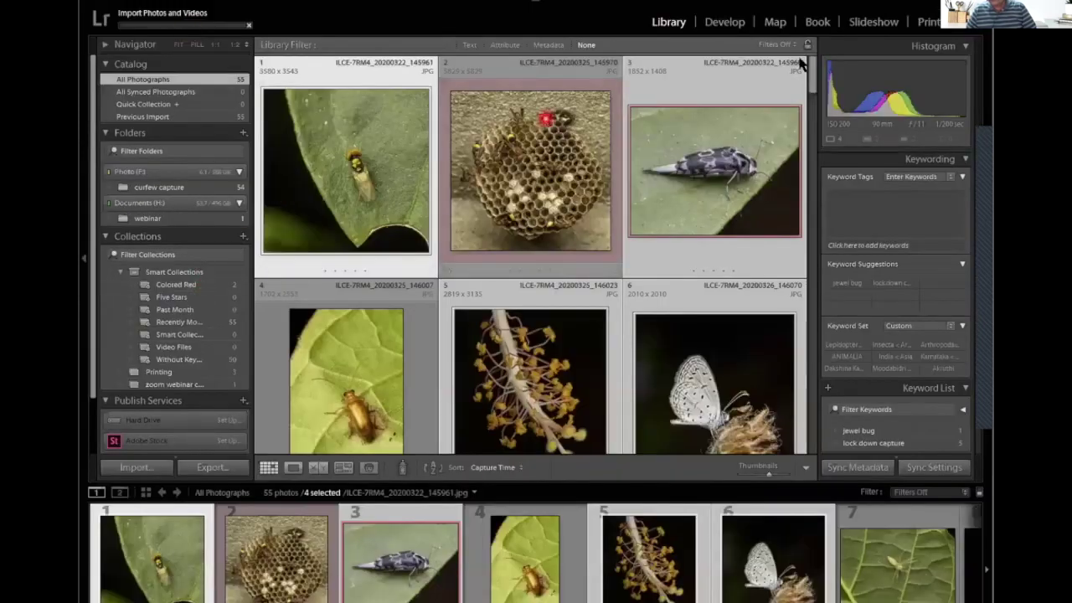
Step: View the options for creating, importing and managing presets in the Develop module, and return to the Library
{"action": "left_click", "coordinate": [728, 22]}
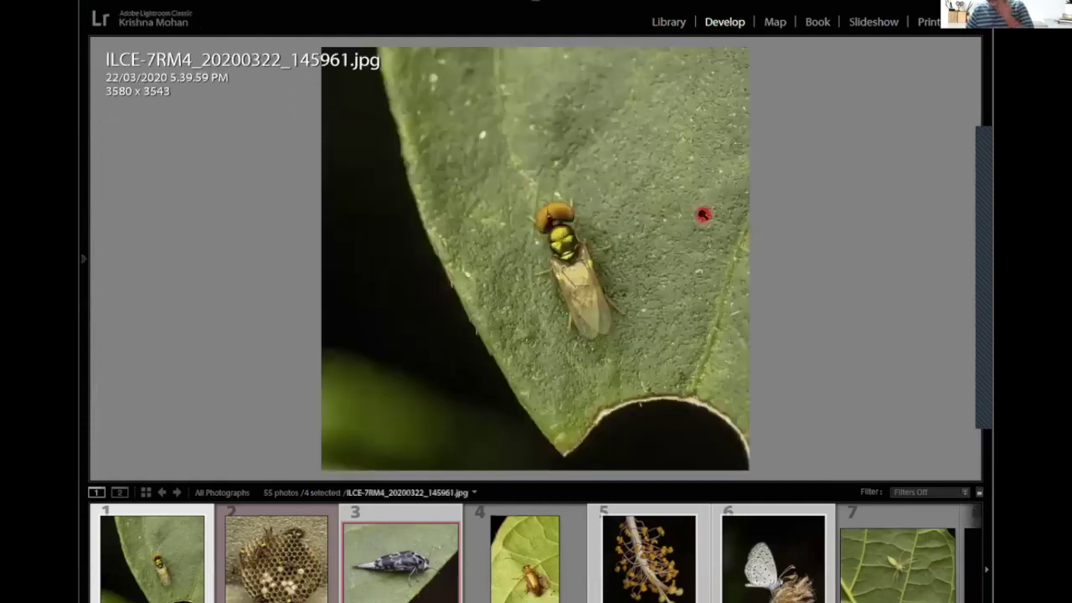
{"action": "mouse_move", "coordinate": [86, 247]}
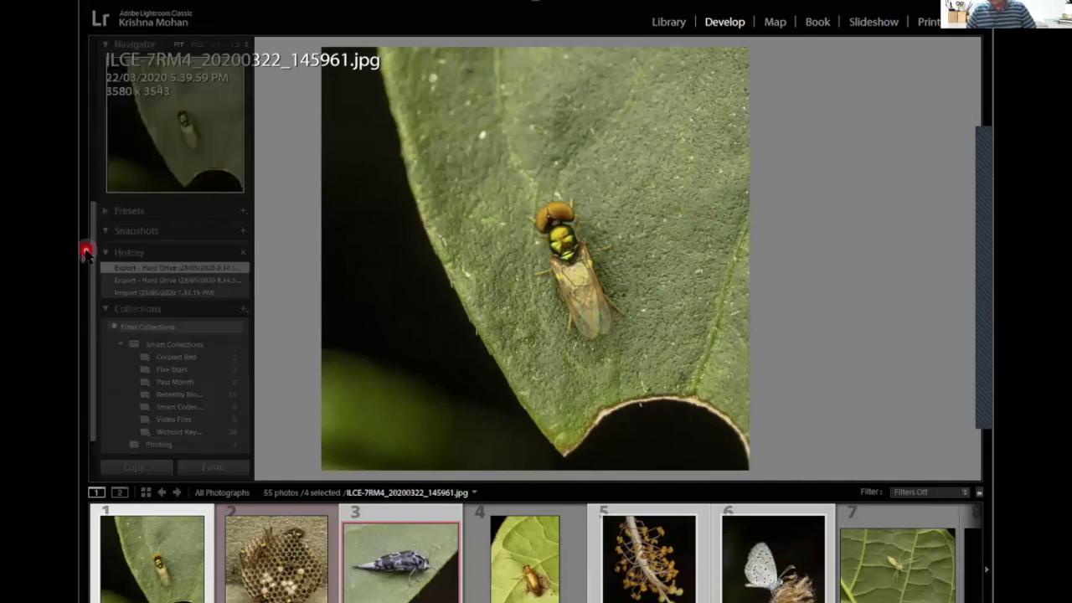
{"action": "left_click", "coordinate": [243, 210]}
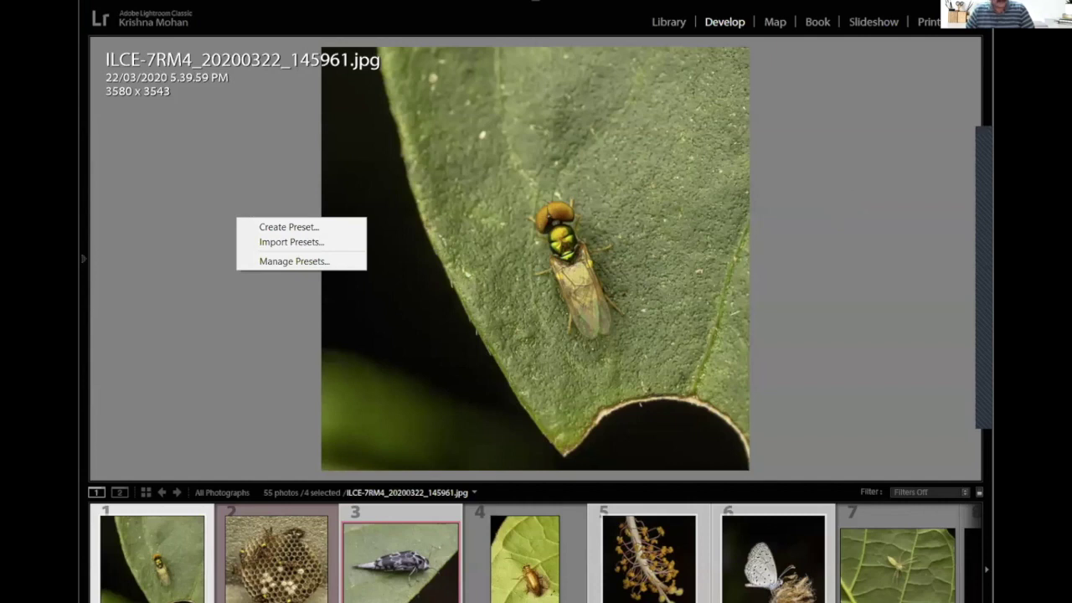
{"action": "key", "text": "Escape"}
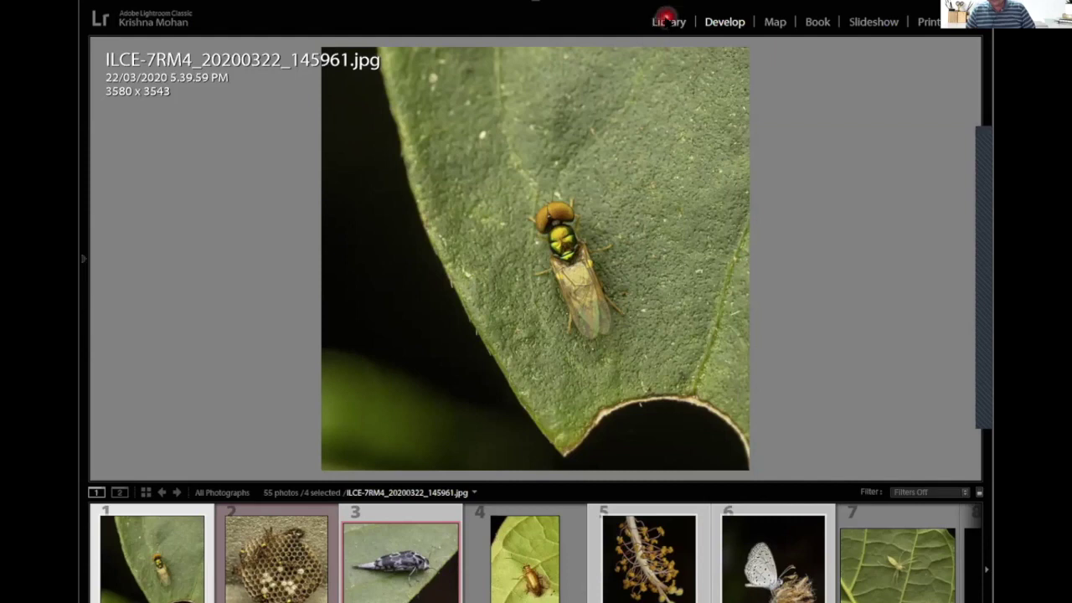
{"action": "left_click", "coordinate": [668, 20]}
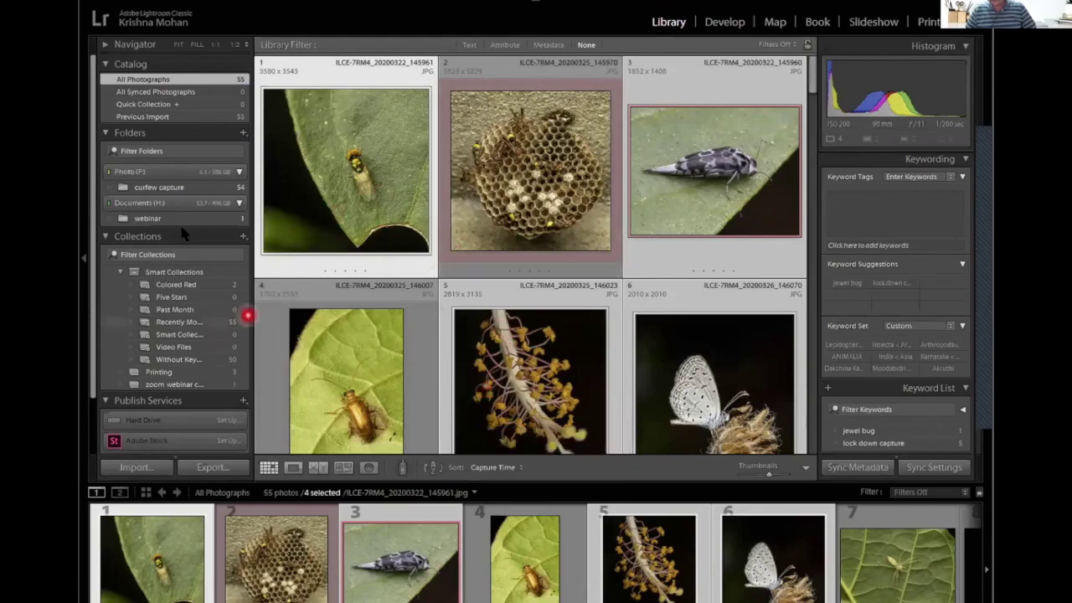
Step: Look through the options available for the "curfew capture" folder and the photos, and select only the wasp nest photo
{"action": "right_click", "coordinate": [167, 187]}
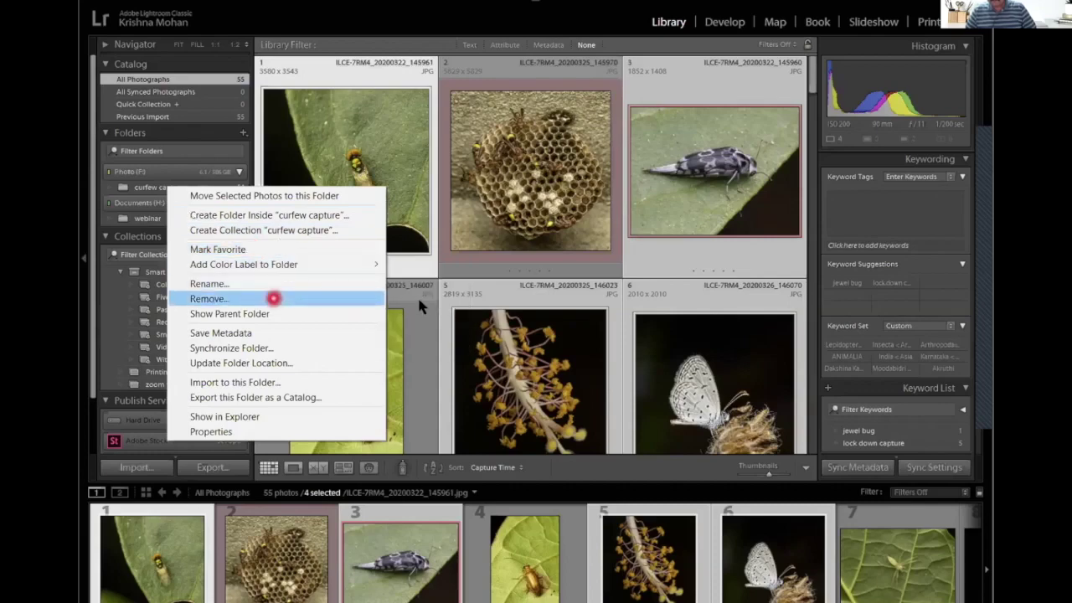
{"action": "left_click", "coordinate": [358, 166]}
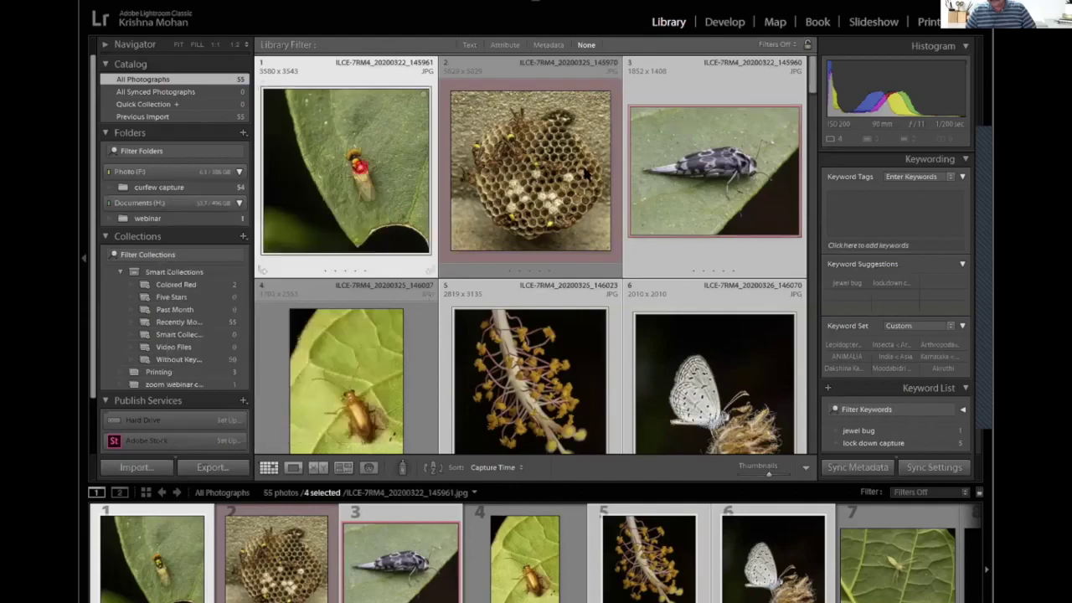
{"action": "right_click", "coordinate": [585, 170]}
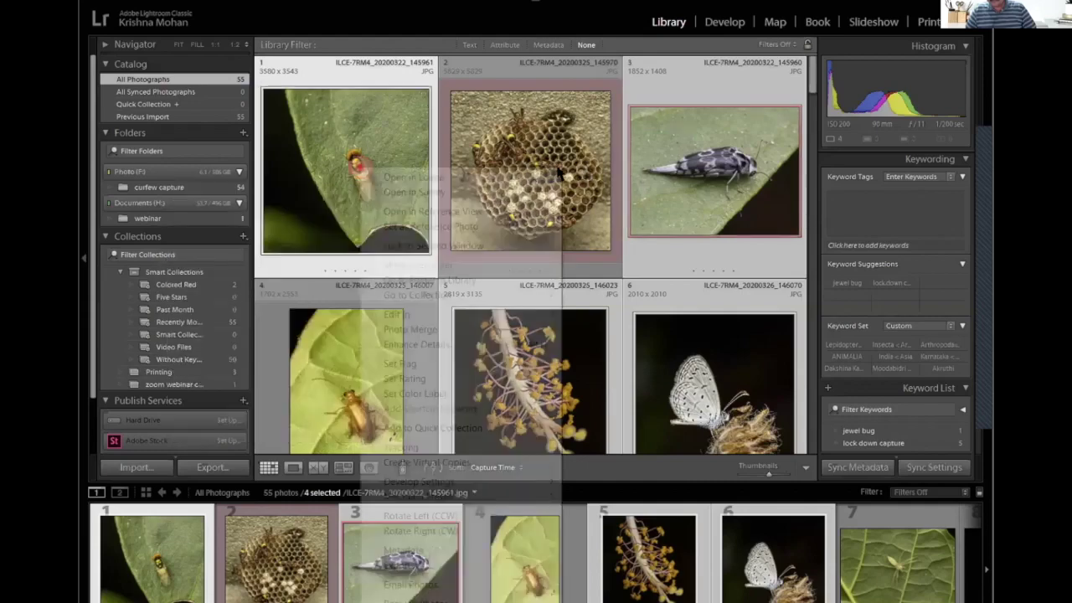
{"action": "left_click", "coordinate": [557, 168]}
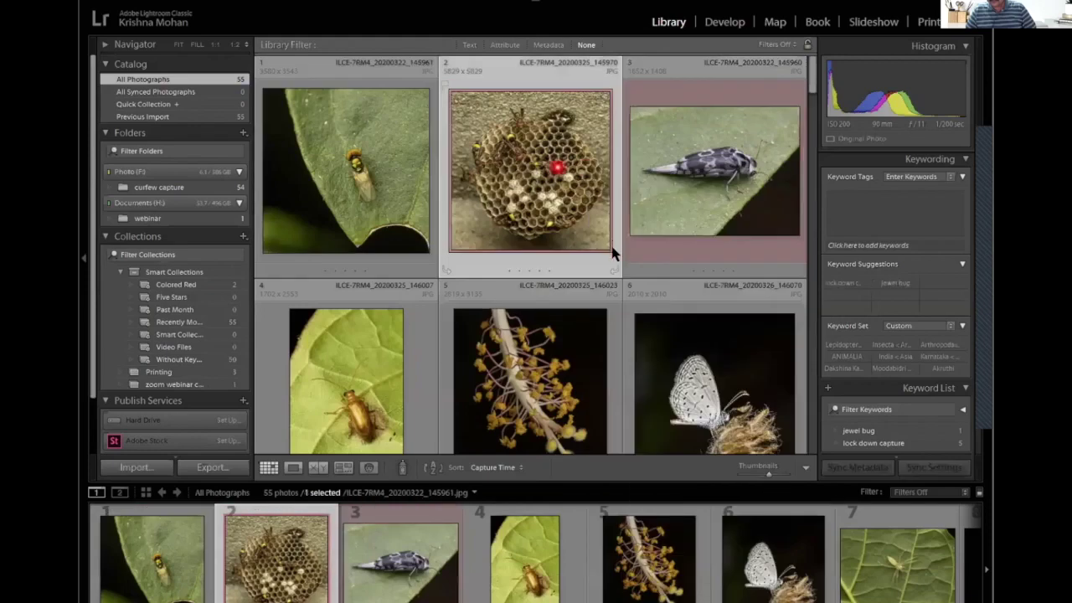
Step: View the options available for the wasp nest photo, and open the Photo (F:) drive in File Explorer
{"action": "right_click", "coordinate": [558, 167]}
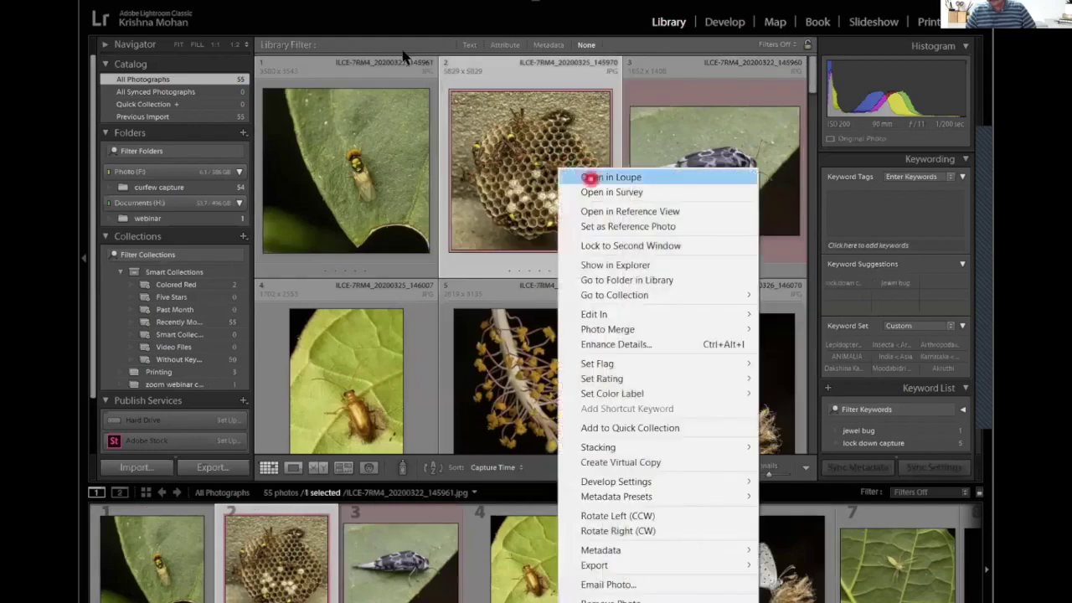
{"action": "key", "text": "Escape"}
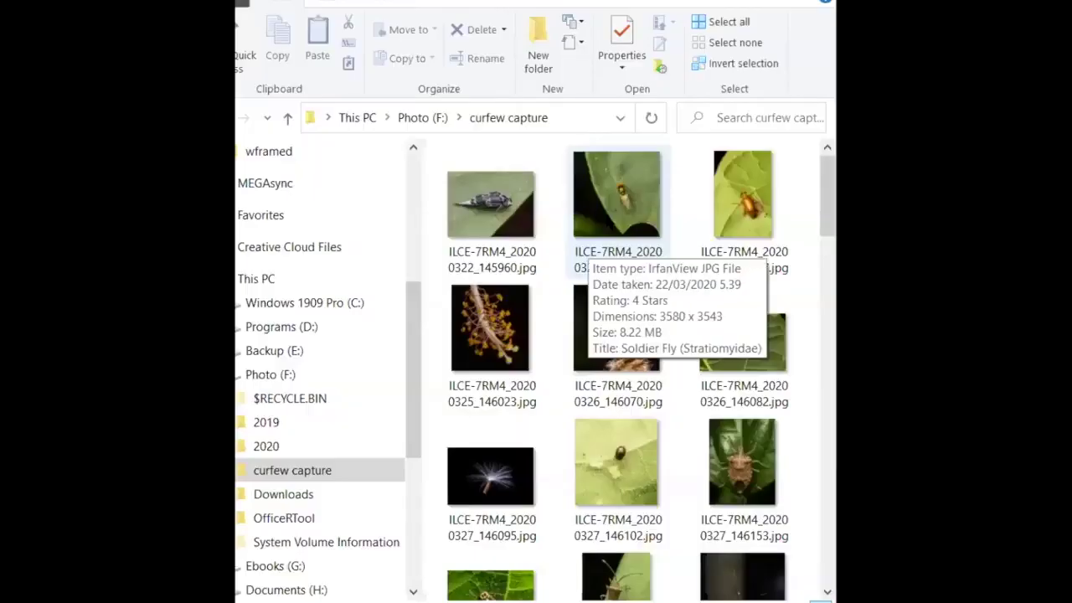
{"action": "left_click", "coordinate": [588, 184]}
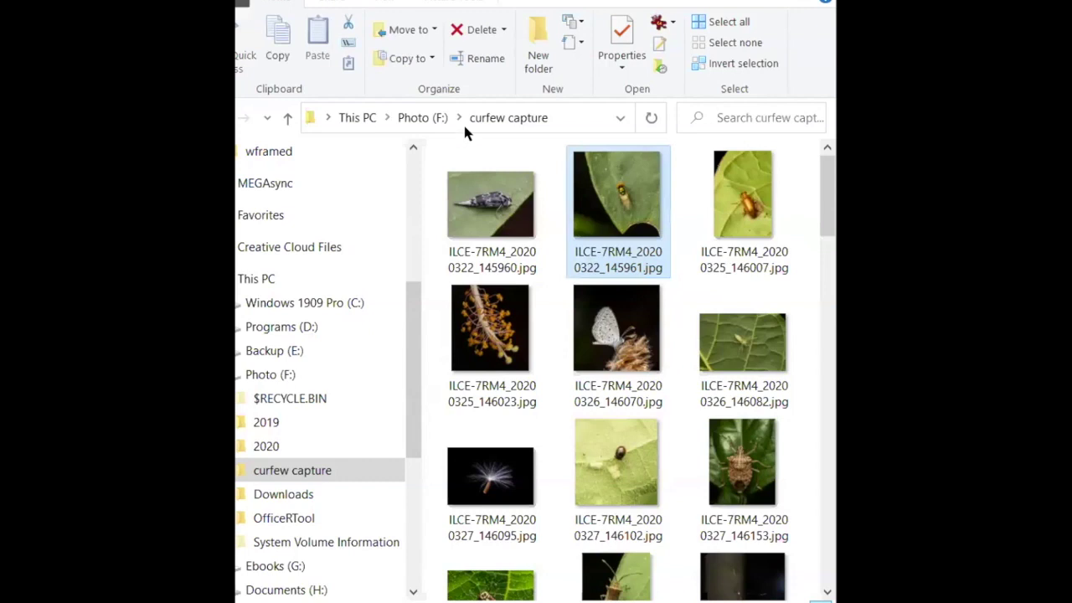
{"action": "left_click", "coordinate": [427, 117]}
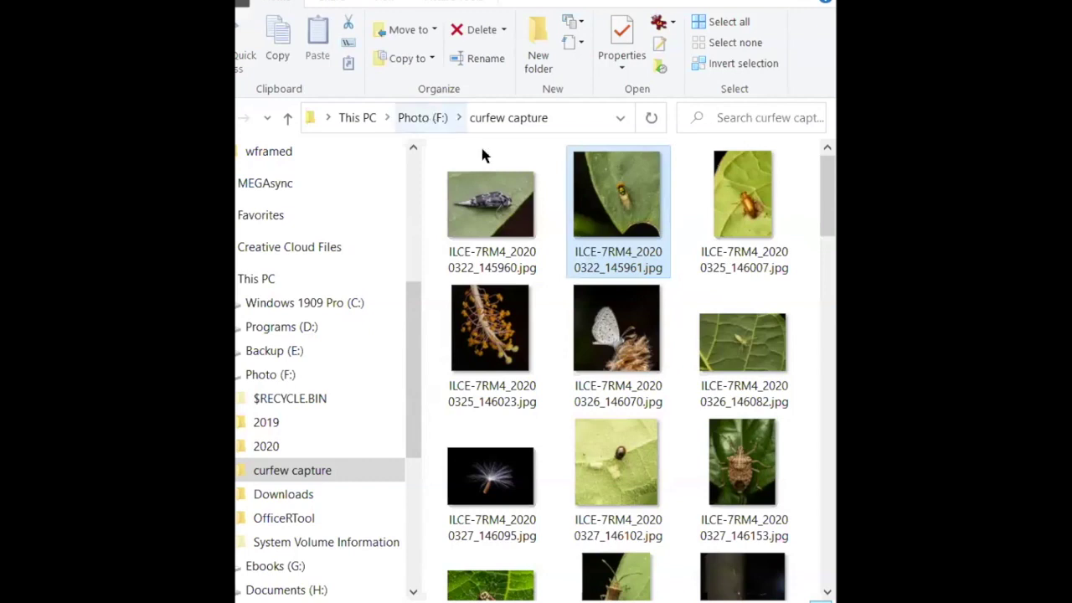
Step: Rename the "curfew capture" folder on the Photo (F:) drive to "curfew capture old"
{"action": "right_click", "coordinate": [534, 251]}
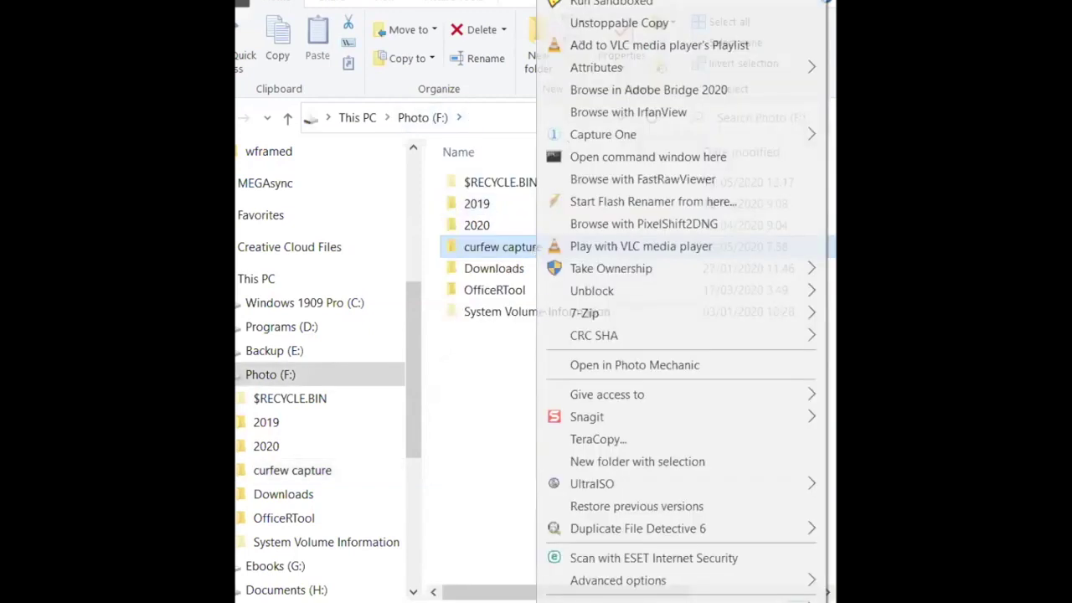
{"action": "key", "text": "m"}
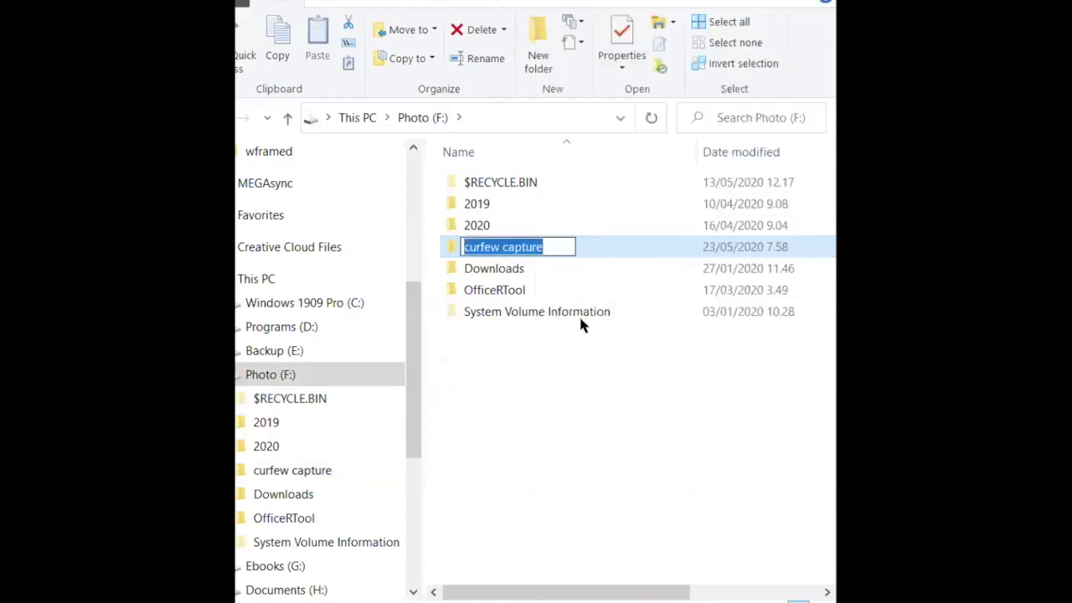
{"action": "key", "text": "End"}
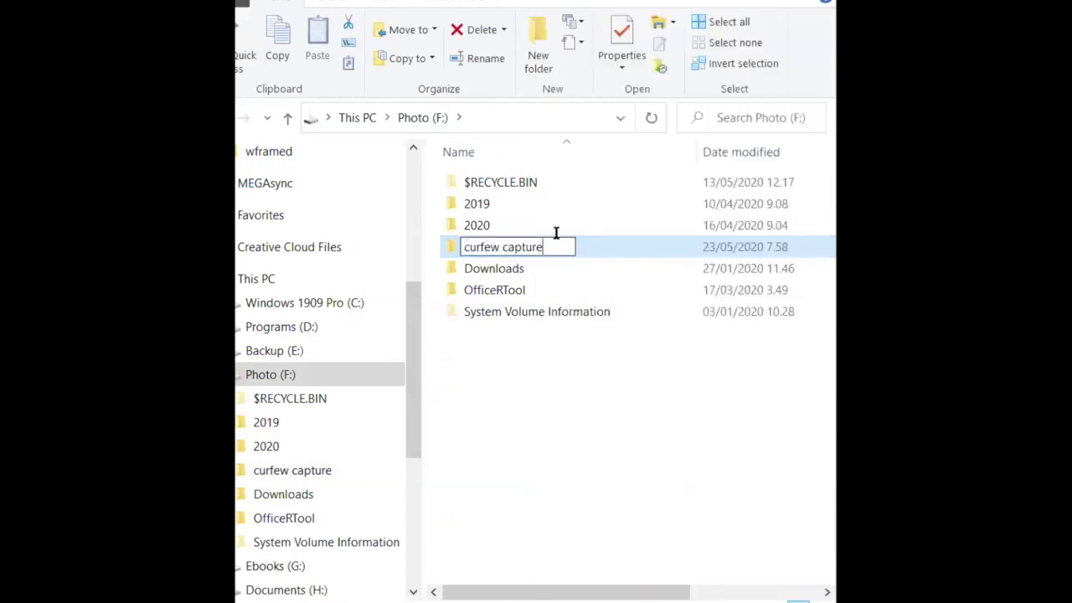
{"action": "type", "text": "old"}
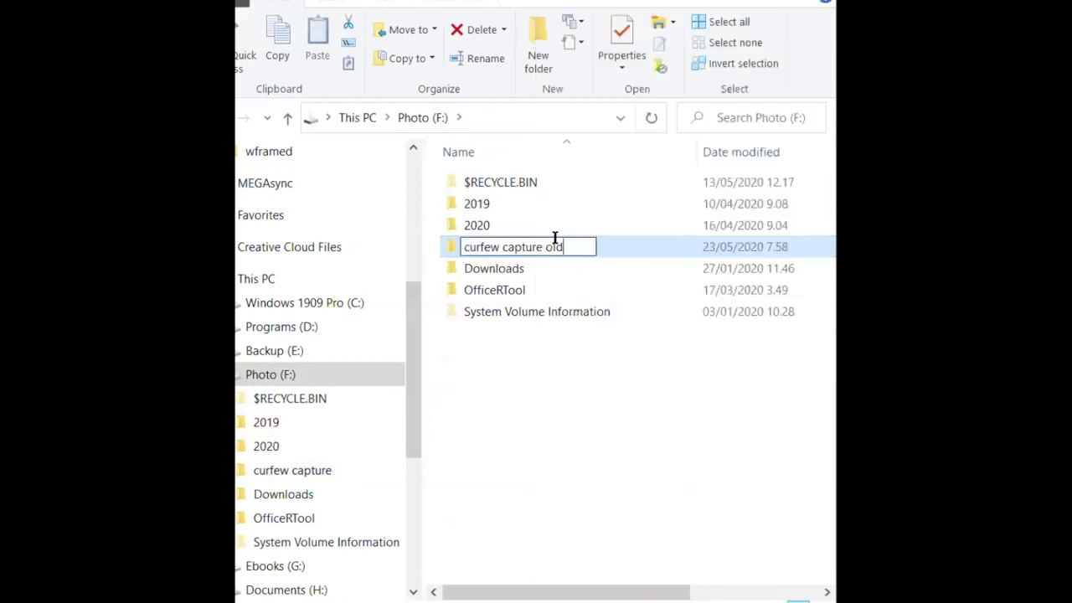
{"action": "key", "text": "Return"}
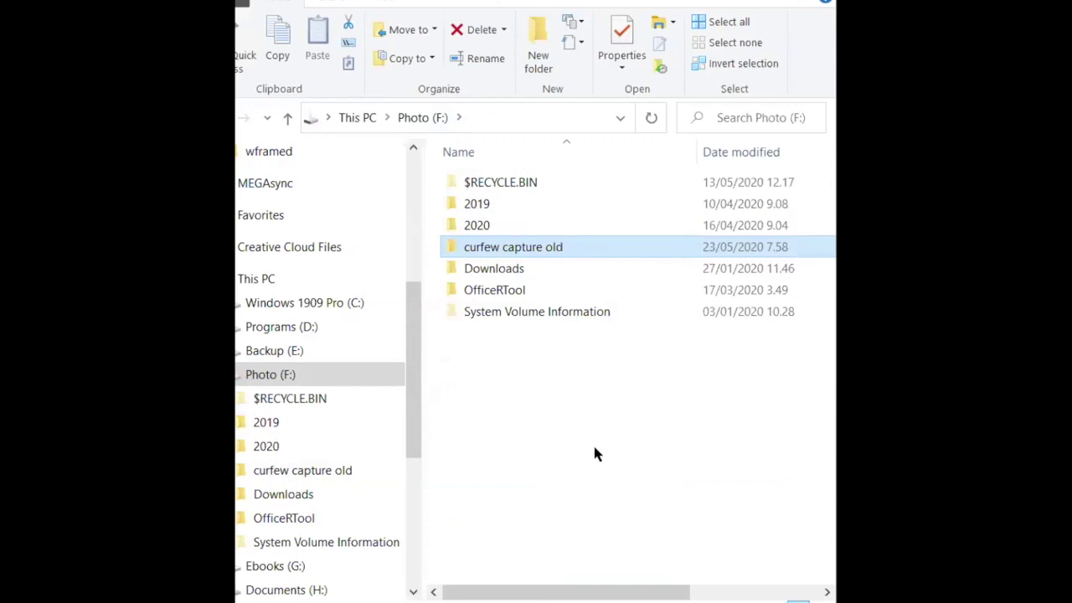
{"action": "left_click", "coordinate": [592, 453]}
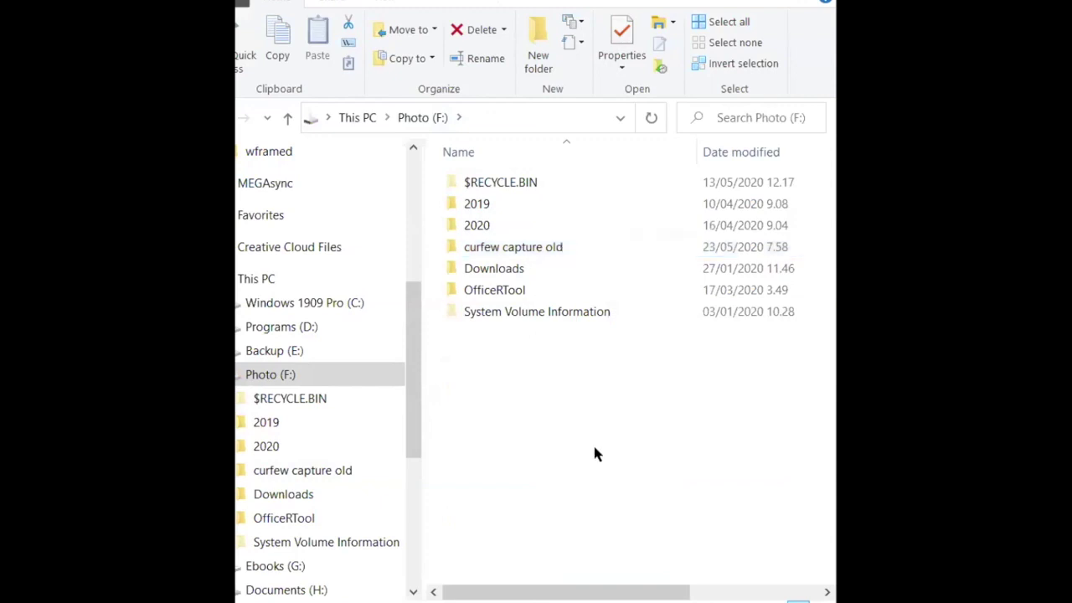
{"action": "left_click", "coordinate": [545, 247]}
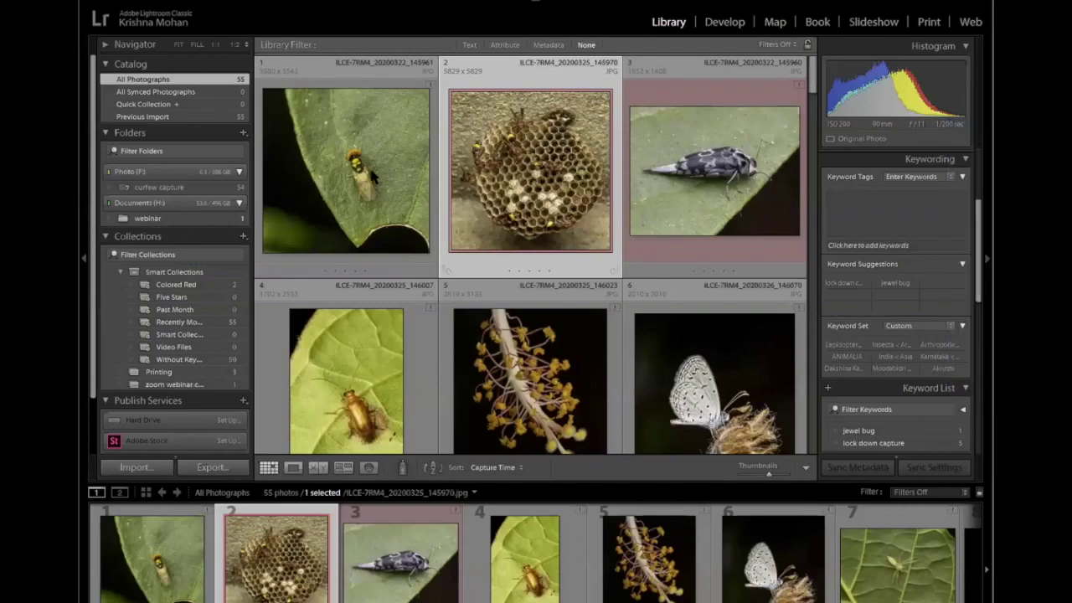
Step: Open the fly photo ILCE-7RM4_20200322_145961.jpg in the Develop module of Lightroom Classic and inspect it magnified and at full view
{"action": "left_click", "coordinate": [374, 176]}
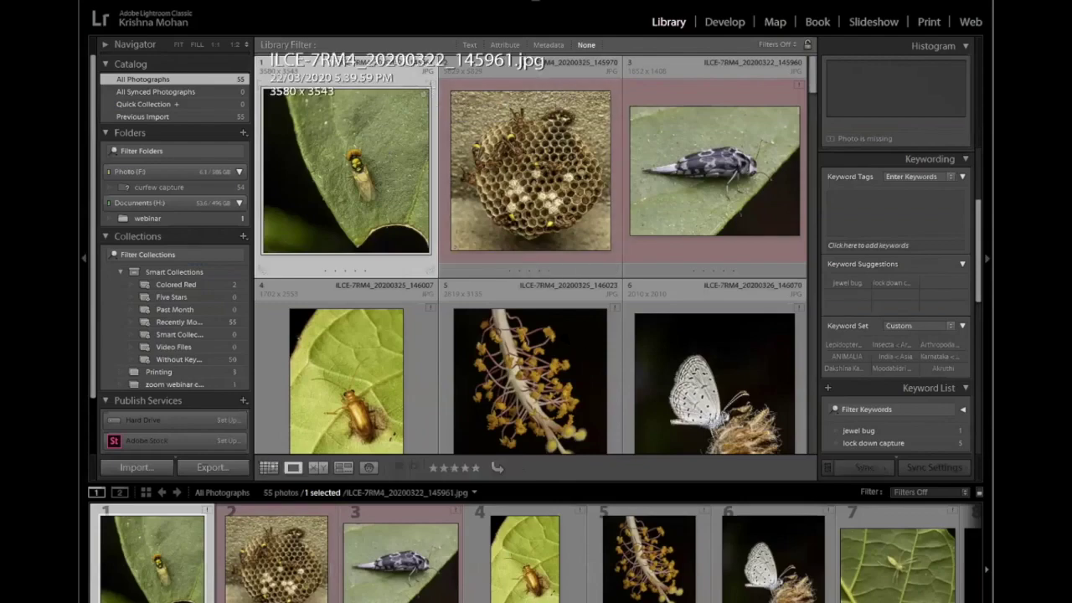
{"action": "key", "text": "e"}
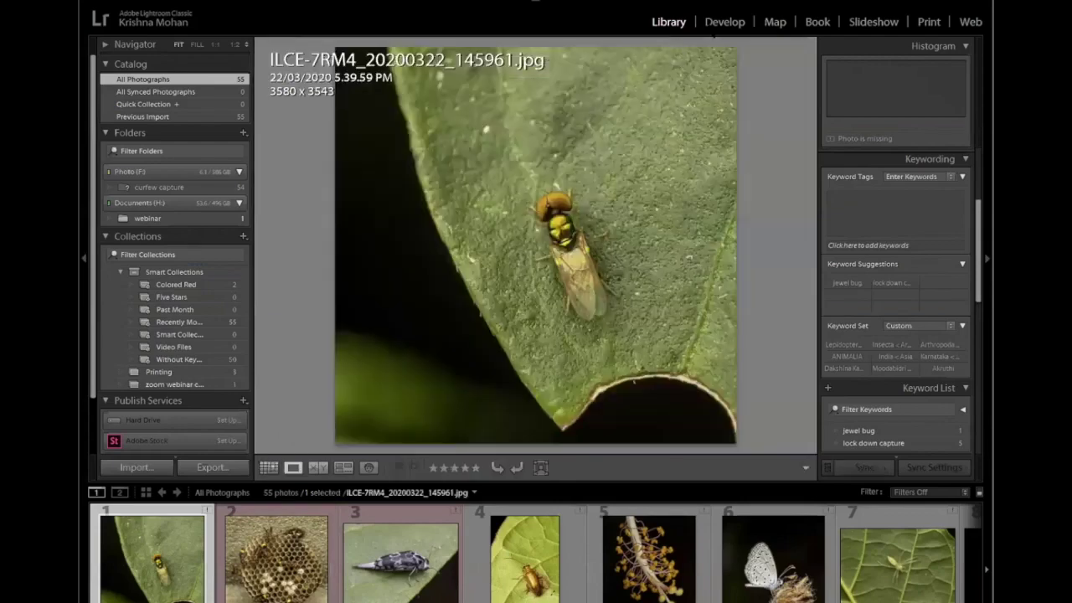
{"action": "key", "text": "d"}
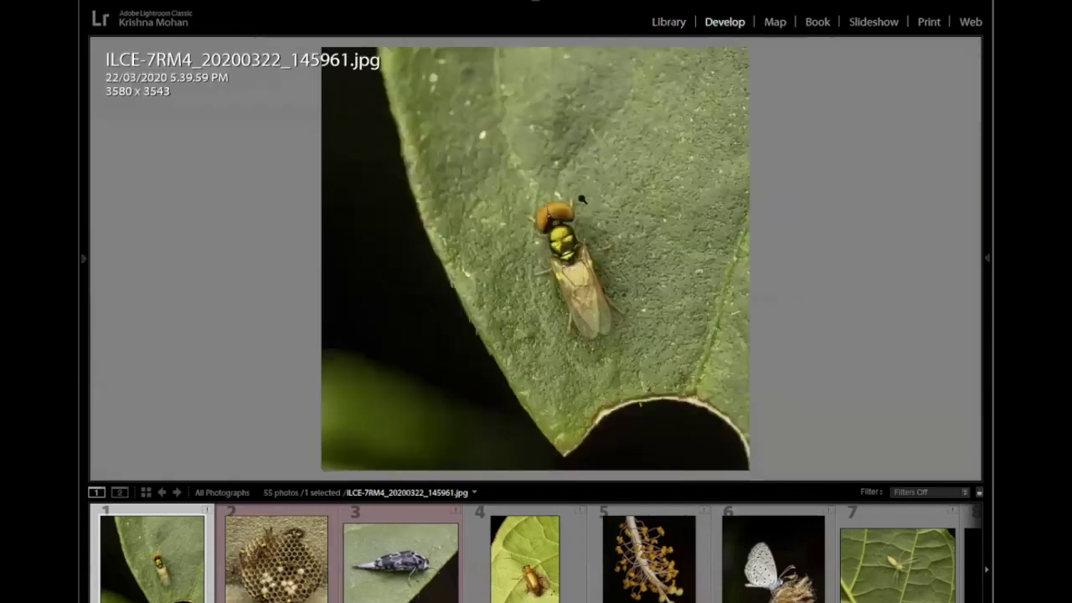
{"action": "key", "text": "ctrl+equal"}
{"action": "key", "text": "ctrl+equal"}
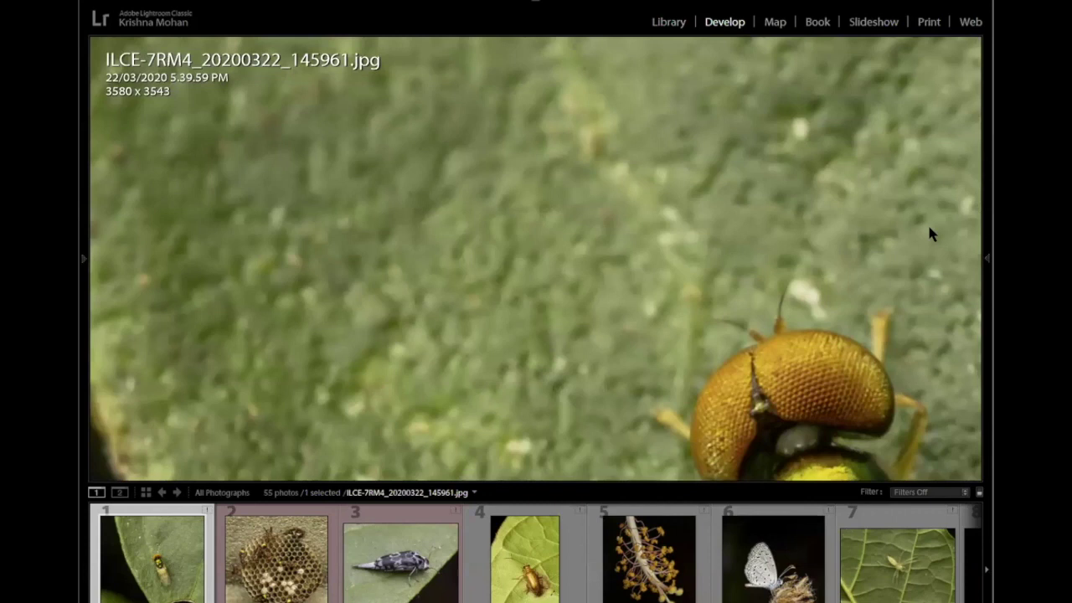
{"action": "key", "text": "ctrl+minus"}
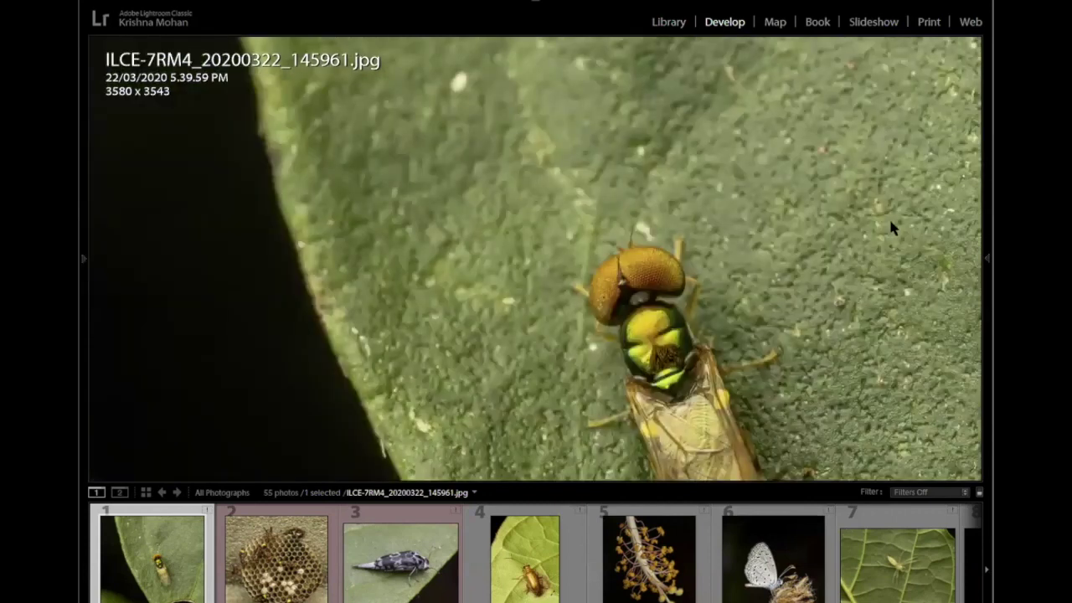
{"action": "key", "text": "ctrl+minus"}
Step: Slightly lower the fly photo's exposure, check the result close up, and return to the Library grid
{"action": "key", "text": "F8"}
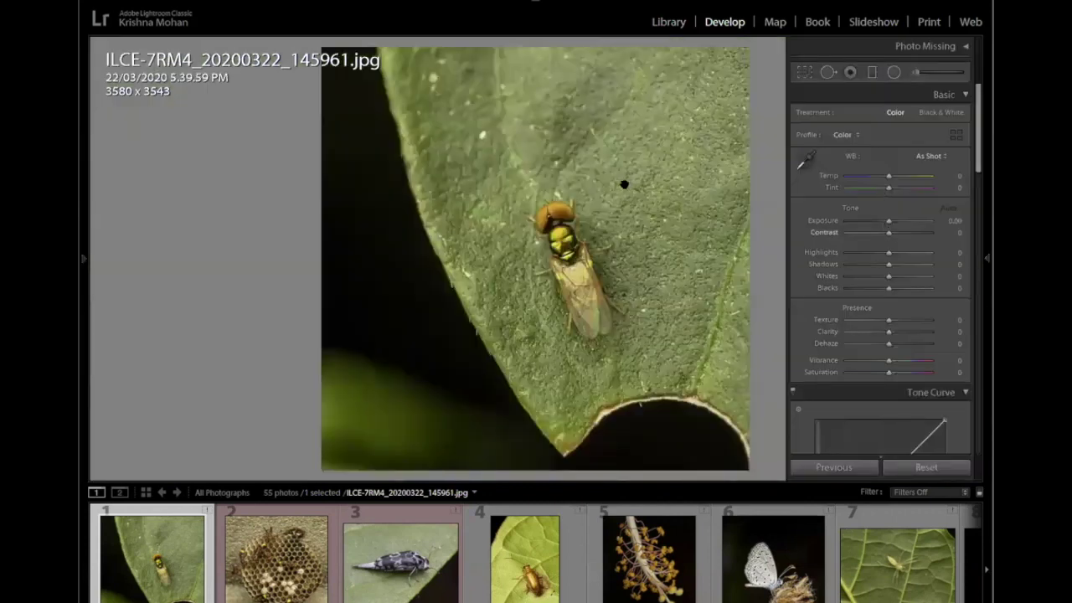
{"action": "key", "text": "ctrl+shift+v"}
{"action": "key", "text": "ctrl+z"}
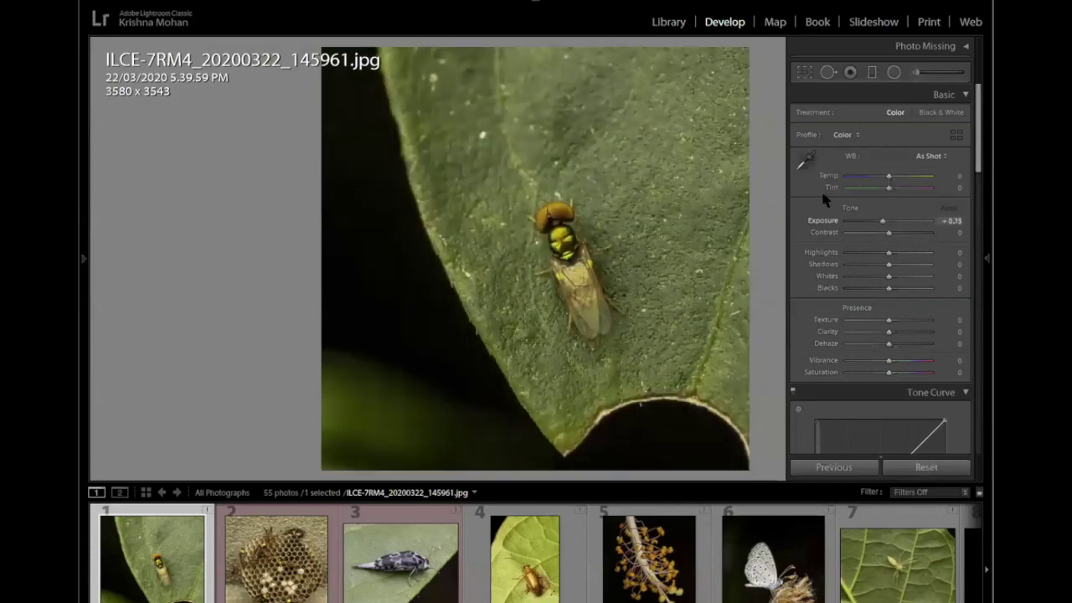
{"action": "key", "text": "F8"}
{"action": "key", "text": "z"}
{"action": "key", "text": "z"}
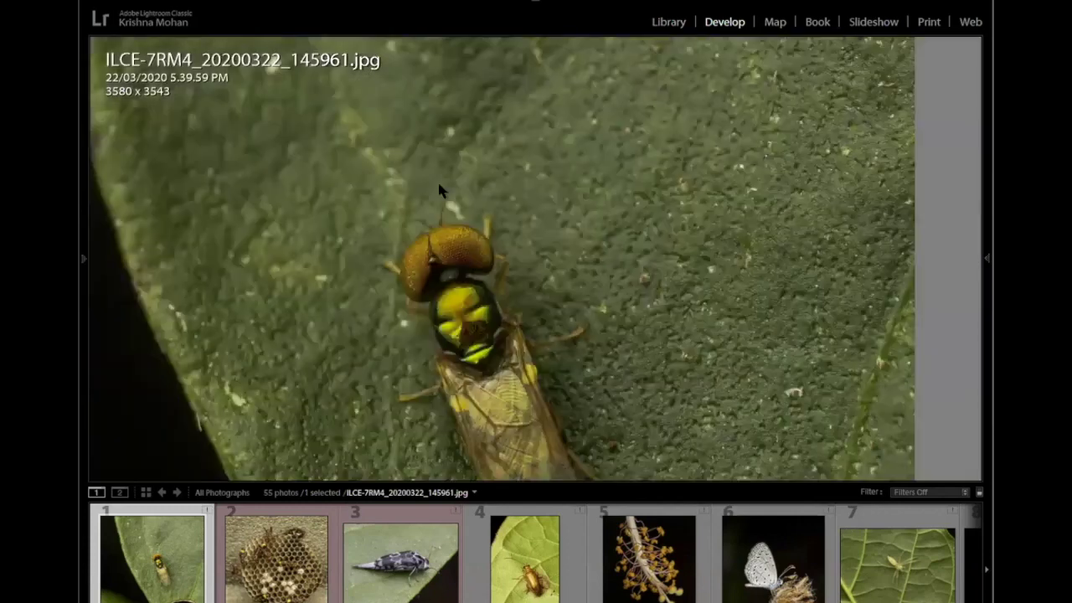
{"action": "key", "text": "g"}
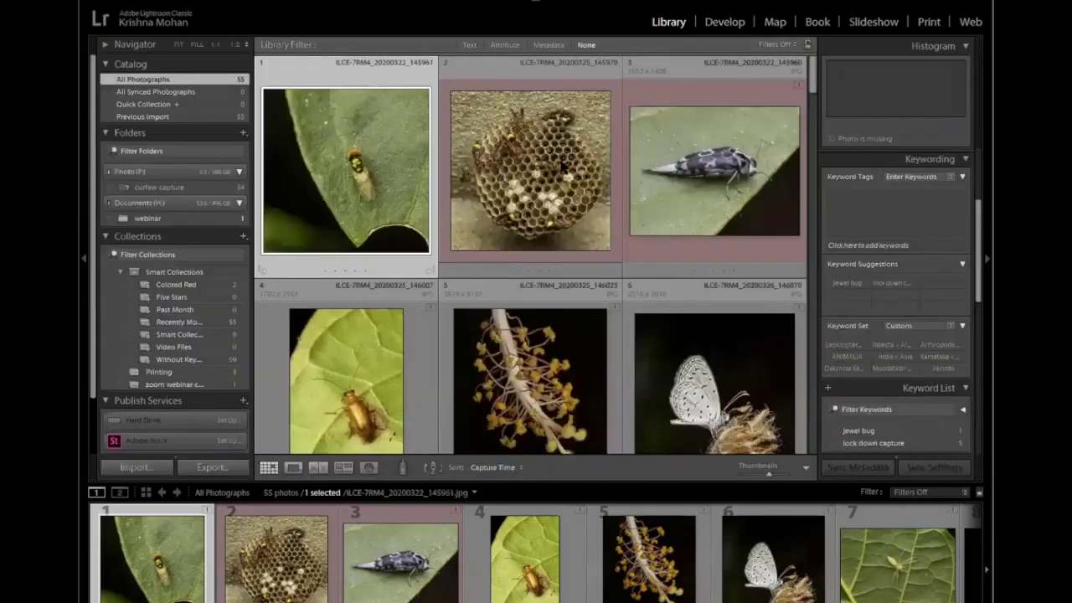
Step: View the black-and-white beetle photo enlarged, and display the photos of the "curfew capture old" folder
{"action": "left_click", "coordinate": [598, 95]}
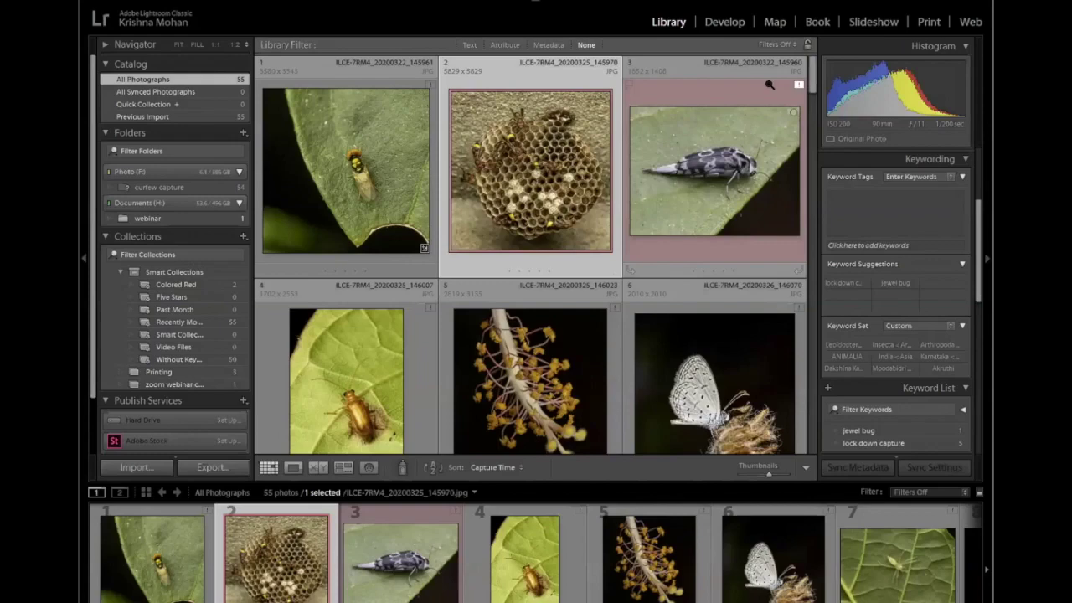
{"action": "double_click", "coordinate": [638, 161]}
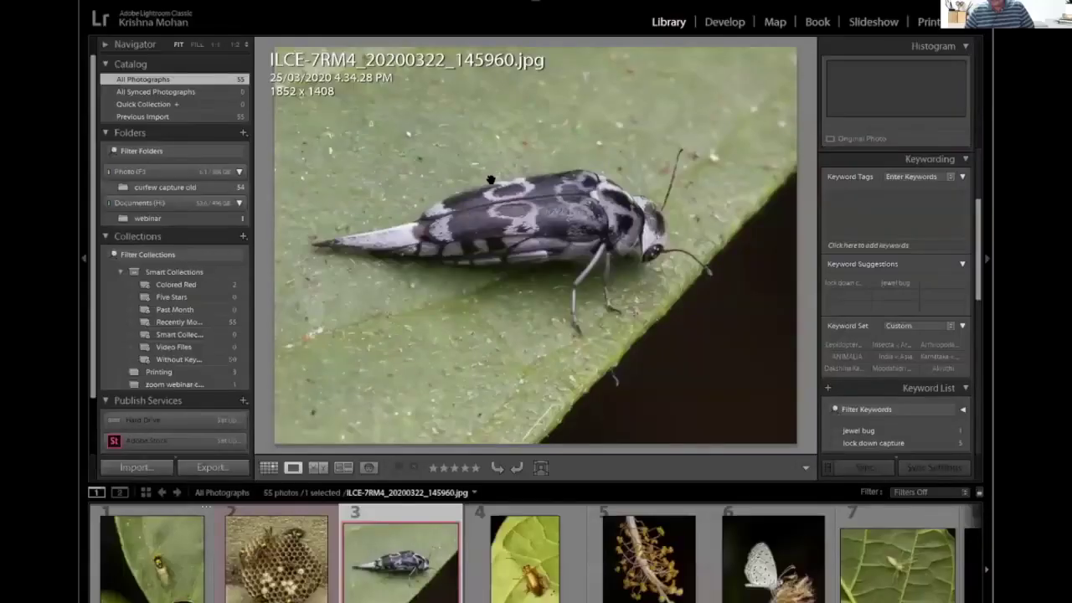
{"action": "left_click", "coordinate": [164, 191]}
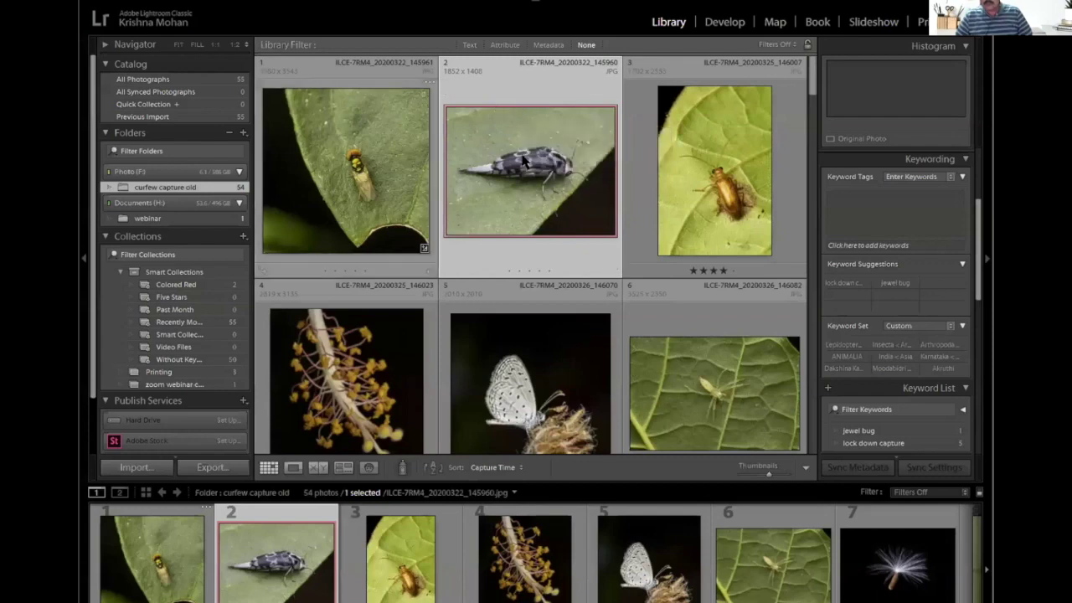
Step: Open the golden beetle photo ILCE-7RM4_20200325_146007.jpg in the Develop module and set its exposure to +0.08
{"action": "double_click", "coordinate": [660, 156]}
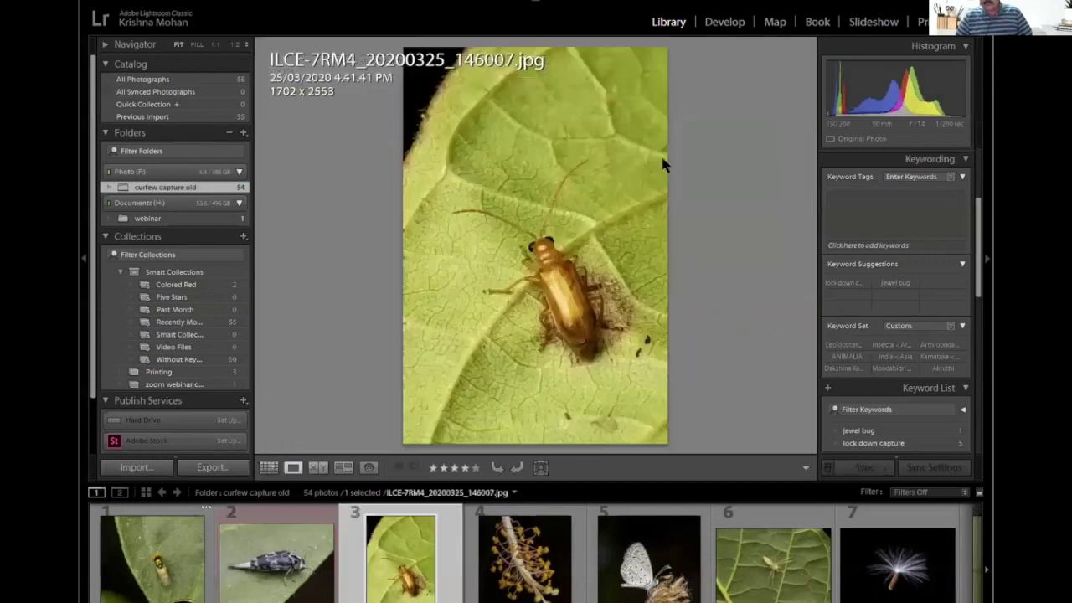
{"action": "key", "text": "d"}
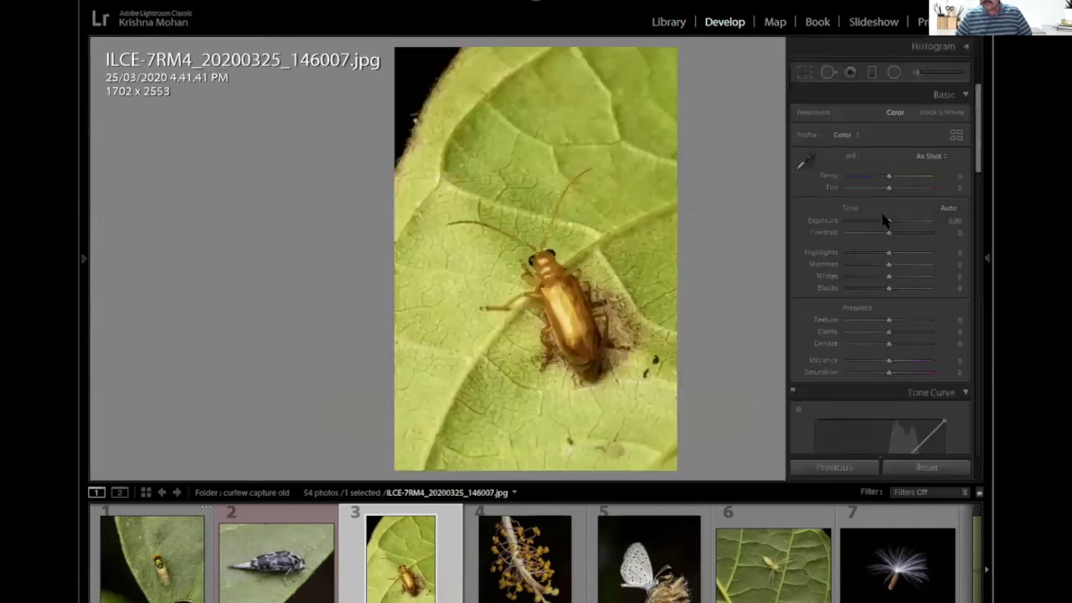
{"action": "mouse_move", "coordinate": [889, 224]}
{"action": "left_mouse_down"}
{"action": "mouse_move", "coordinate": [844, 225]}
{"action": "mouse_move", "coordinate": [891, 227]}
{"action": "left_mouse_up"}
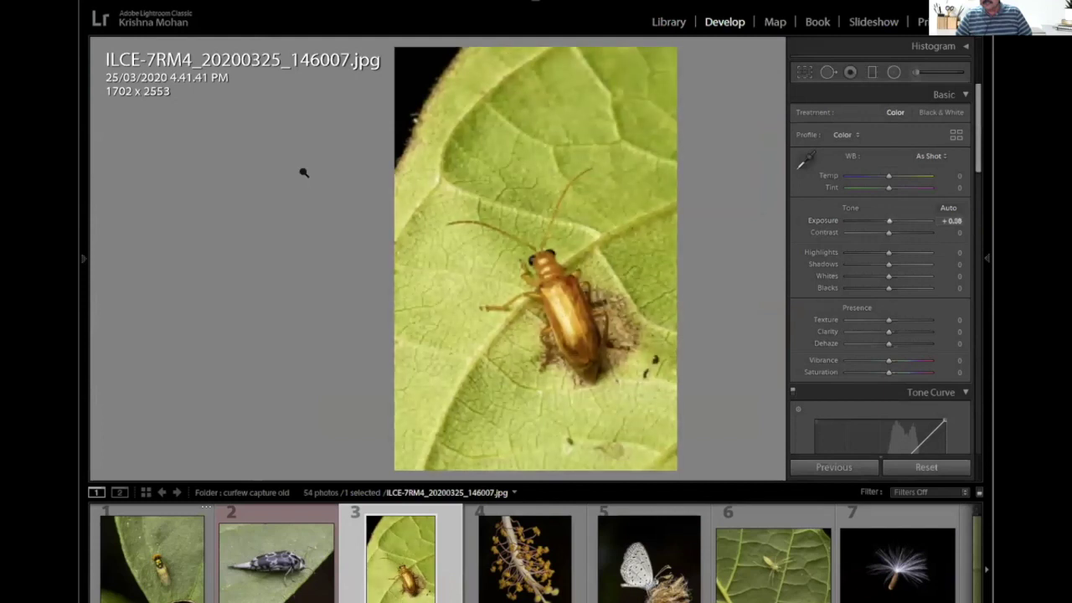
Step: View the golden beetle photo without the panels, check its edit history, and return to the enlarged view in the Library
{"action": "key", "text": "Tab"}
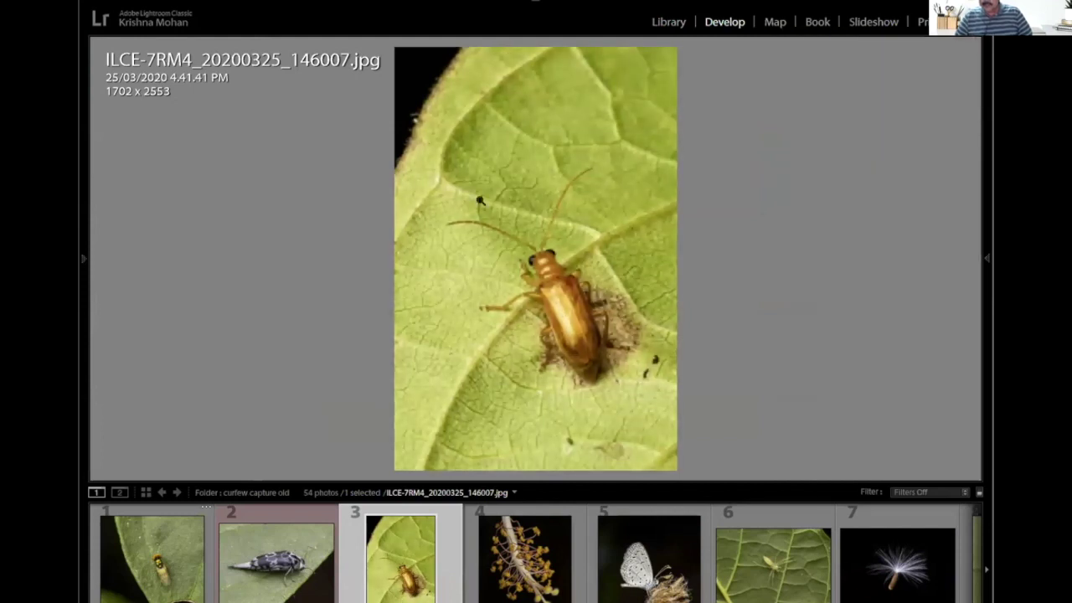
{"action": "key", "text": "F7"}
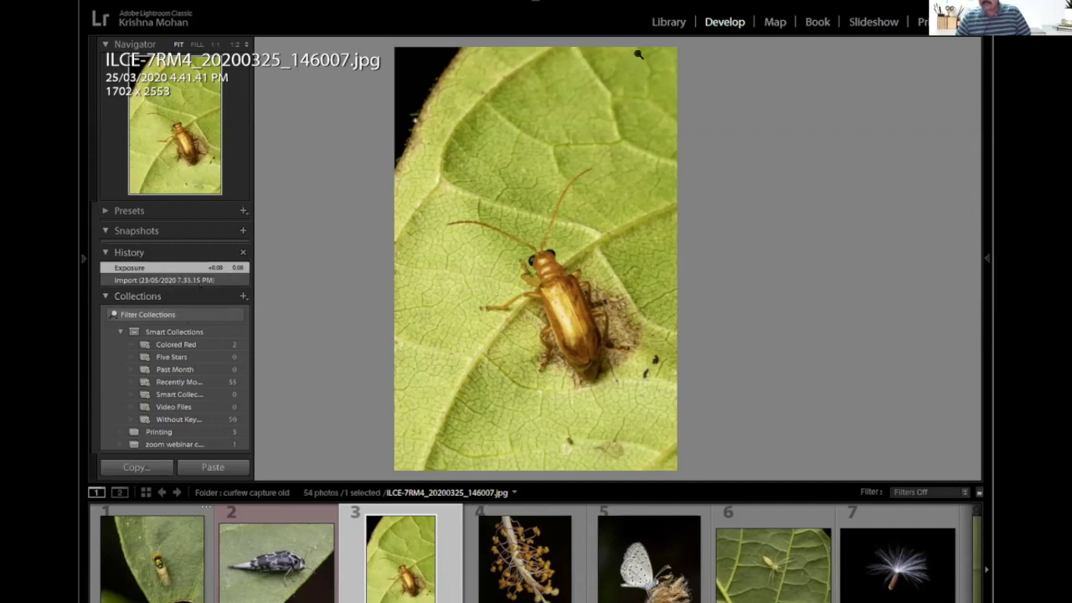
{"action": "key", "text": "Tab"}
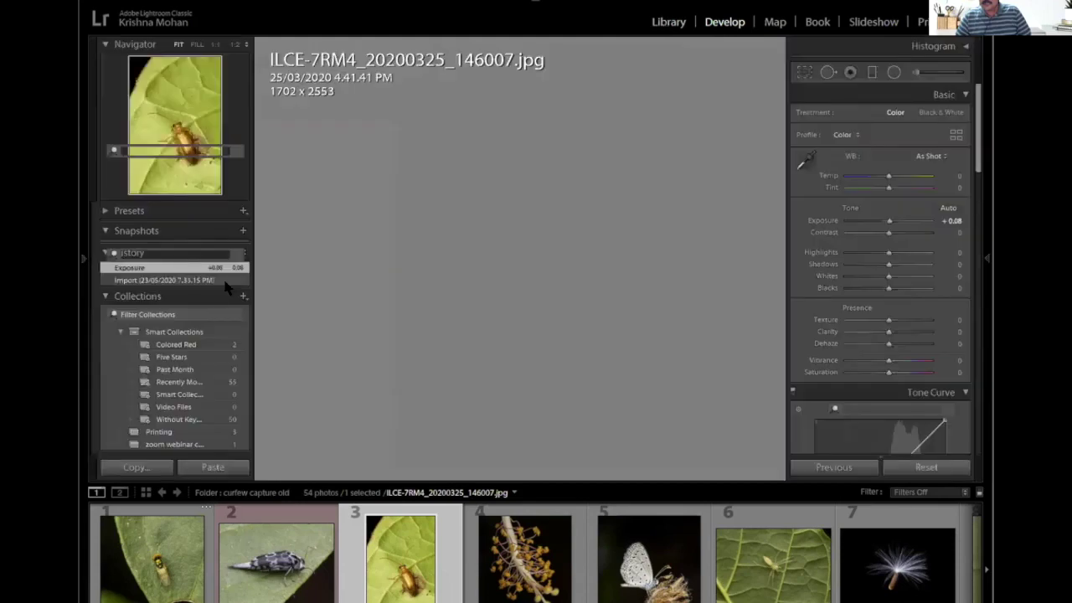
{"action": "key", "text": "e"}
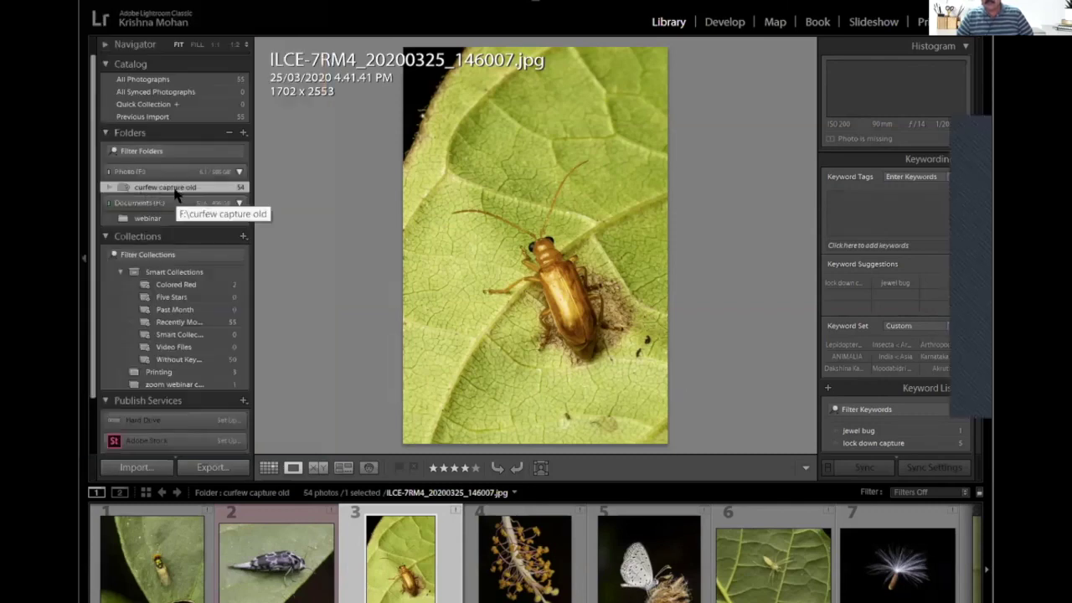
Step: Relink the missing "curfew capture old" folder to the "curfew capture" folder on the Photo (F:) drive
{"action": "right_click", "coordinate": [177, 188]}
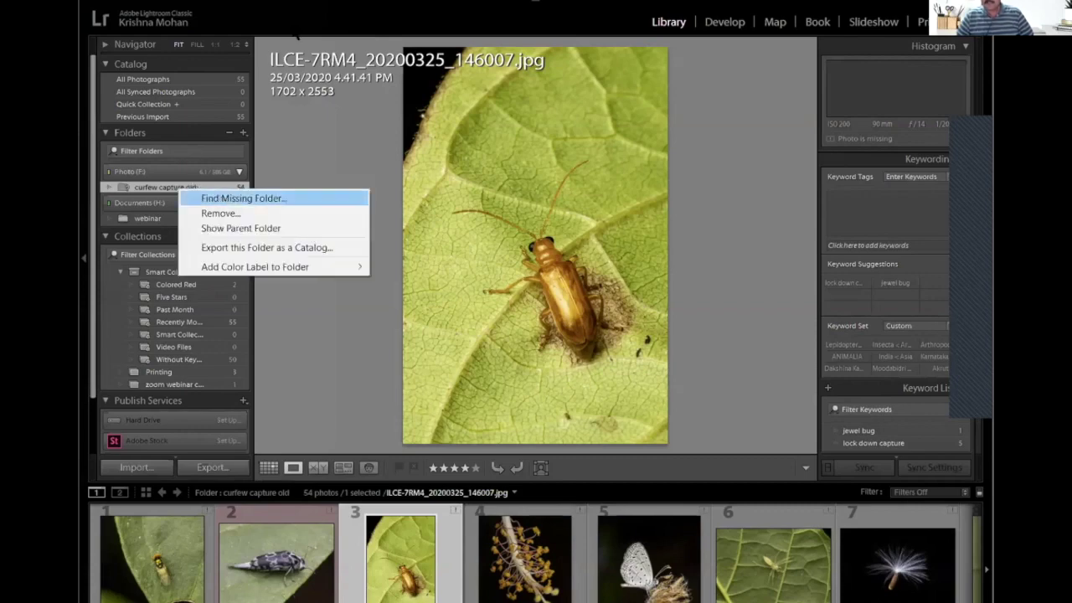
{"action": "left_click", "coordinate": [241, 198]}
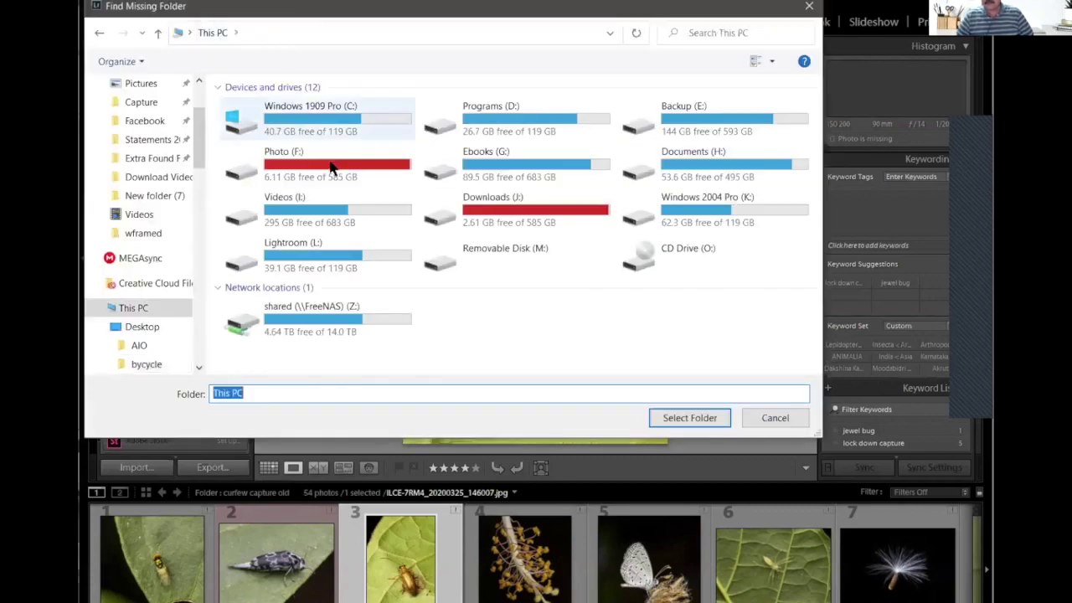
{"action": "double_click", "coordinate": [276, 159]}
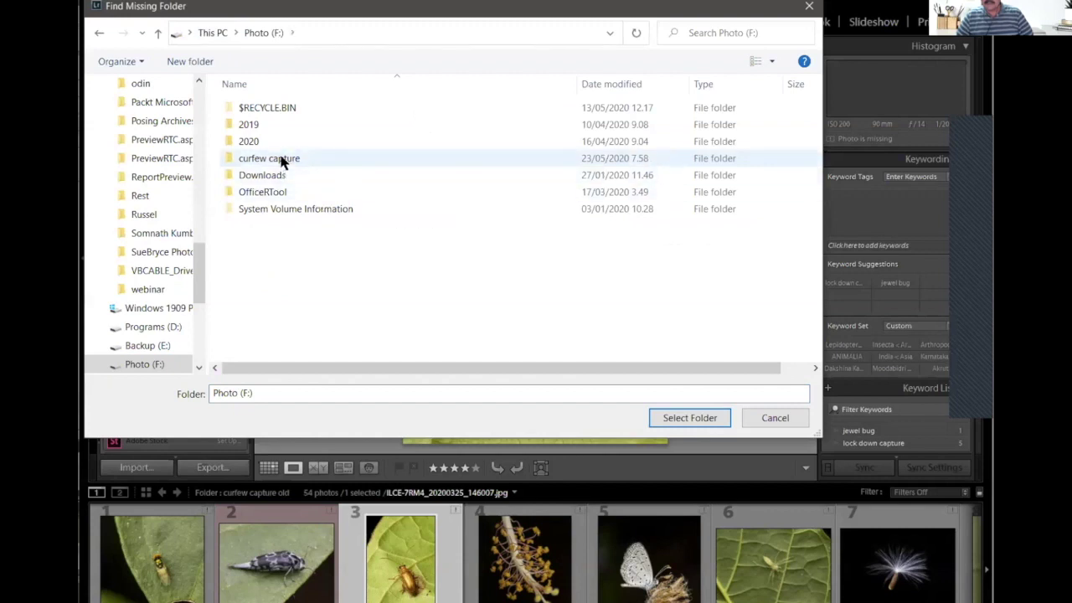
{"action": "left_click", "coordinate": [281, 162]}
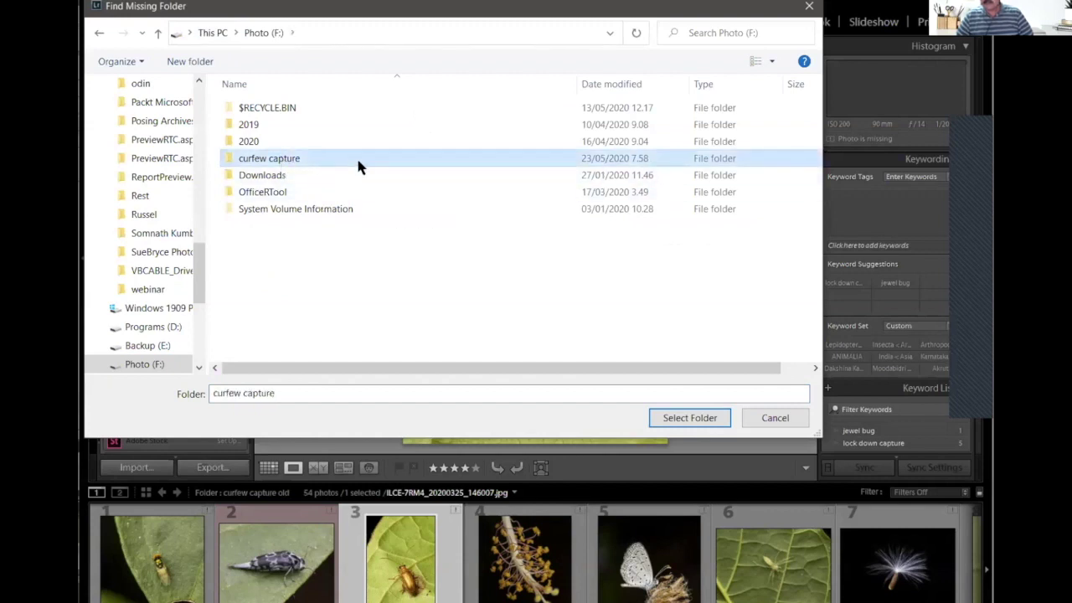
{"action": "left_click", "coordinate": [689, 420]}
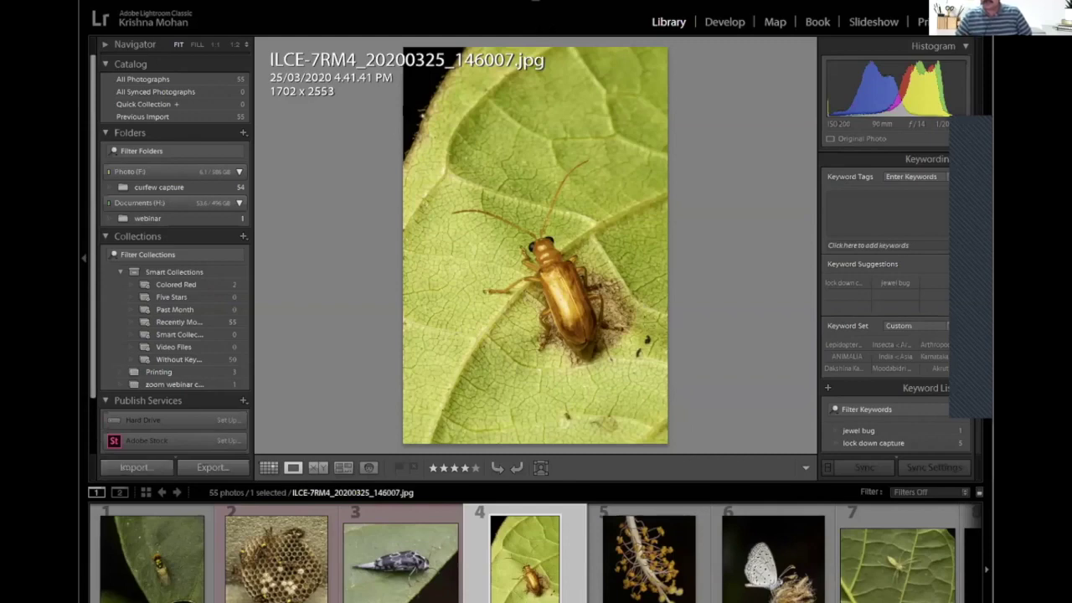
Step: Open the photo import window, set the import method to Copy as DNG, and pick the Olympus Workspace folder as the source
{"action": "key", "text": "ctrl+shift+i"}
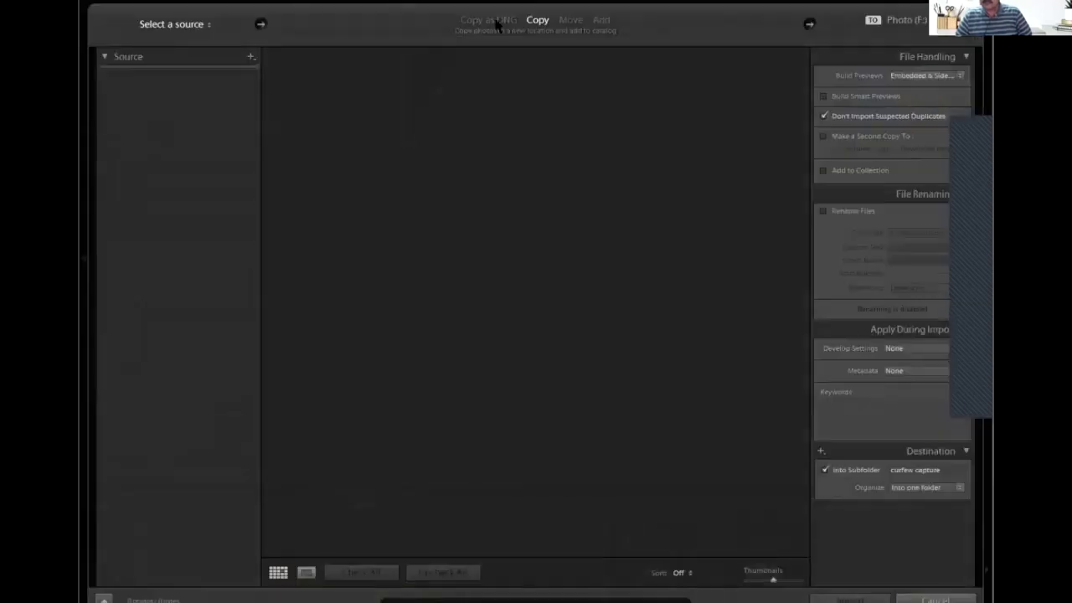
{"action": "left_click", "coordinate": [494, 22]}
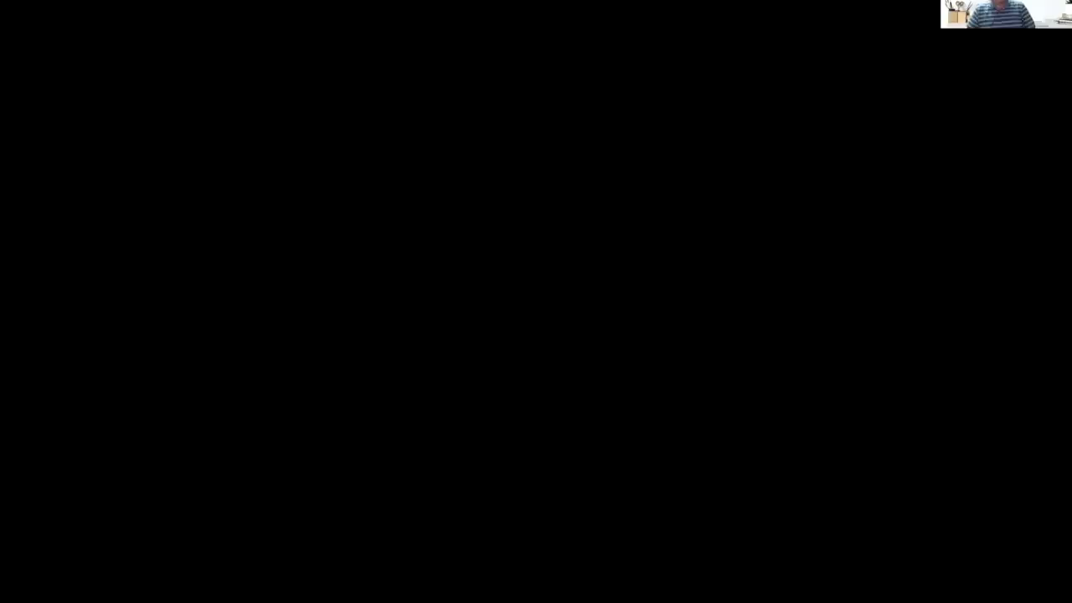
{"action": "left_click", "coordinate": [592, 401]}
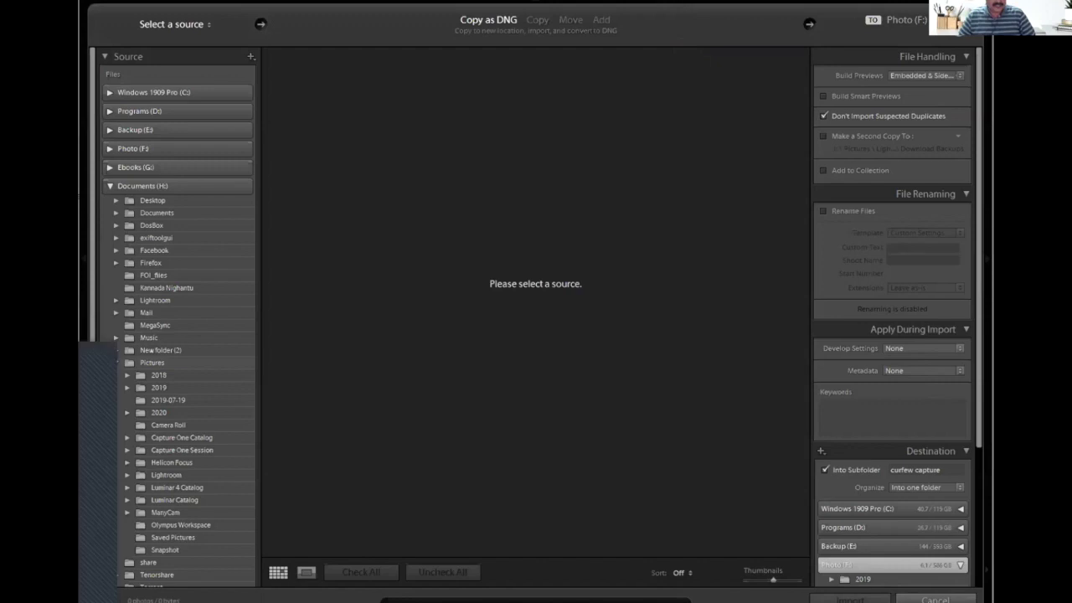
{"action": "left_click", "coordinate": [185, 527]}
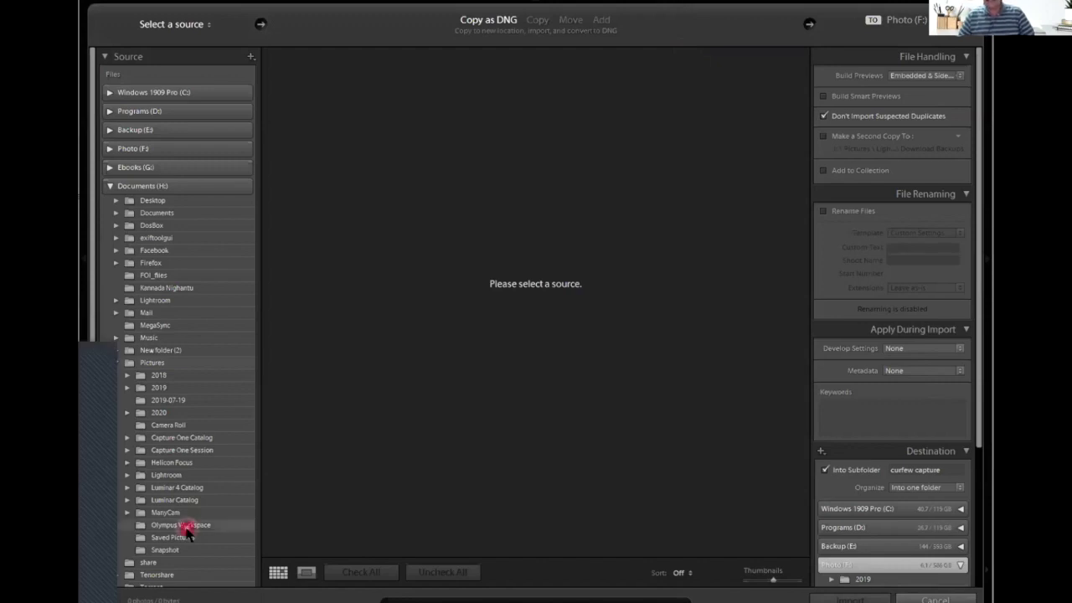